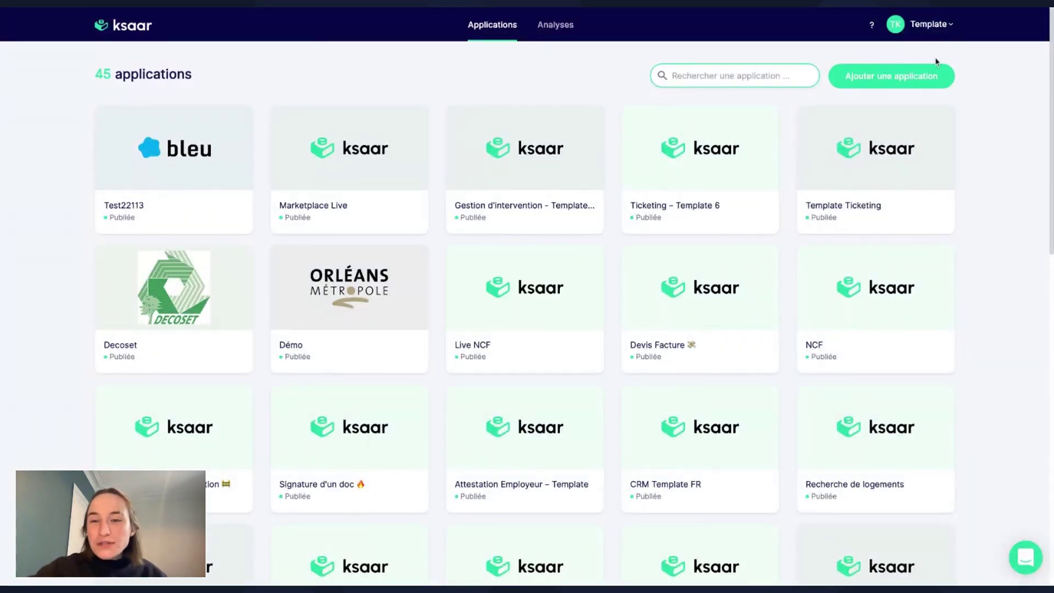
Start a new application named 'Gestion Doc Live' with domain 'gestiondoclive' and continue to step 2.
left_click(934, 80)
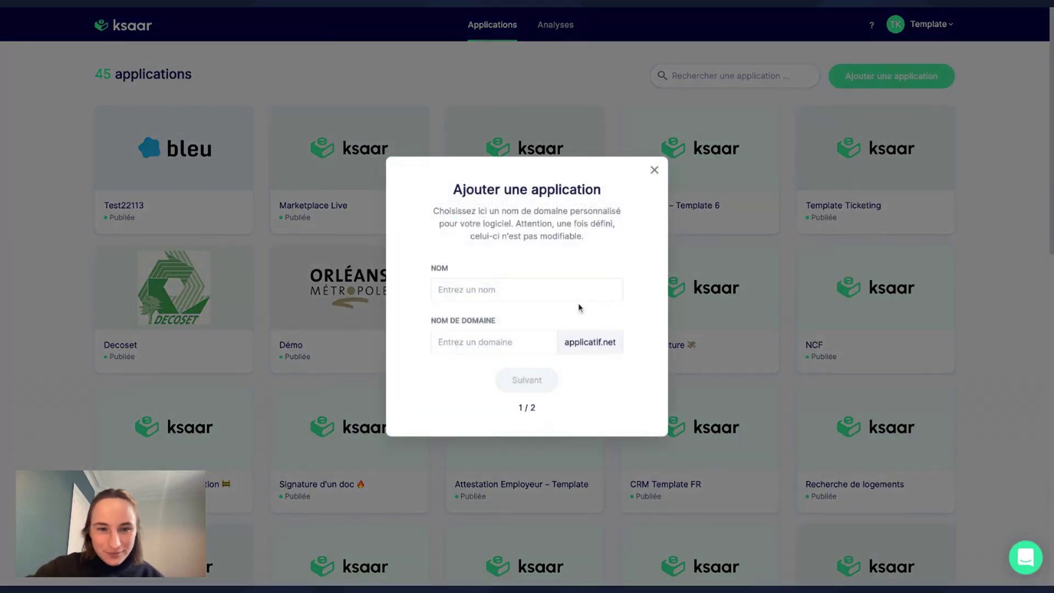
left_click(530, 280)
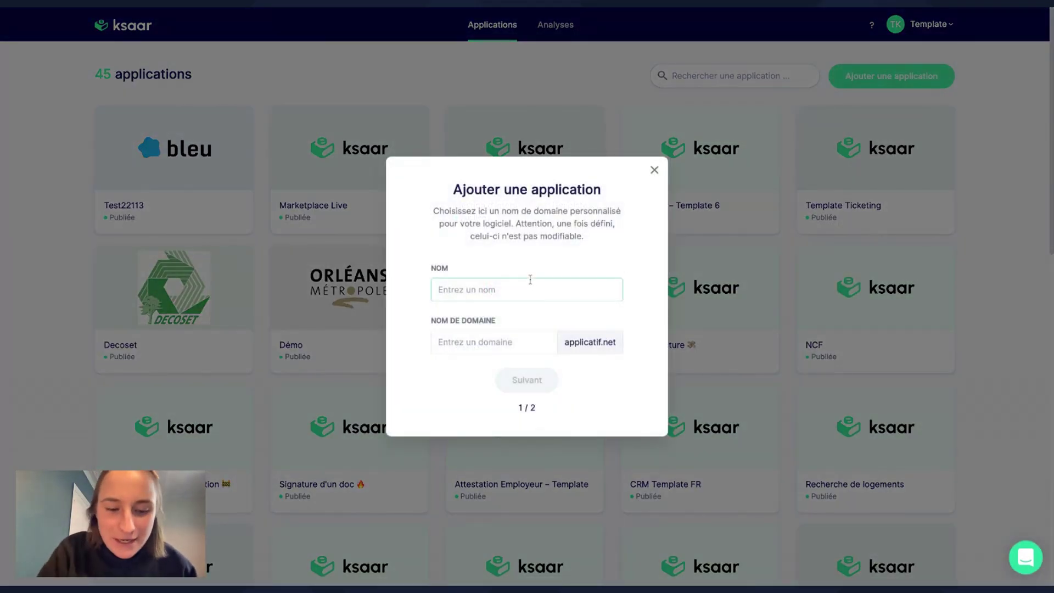
type("Gestion ")
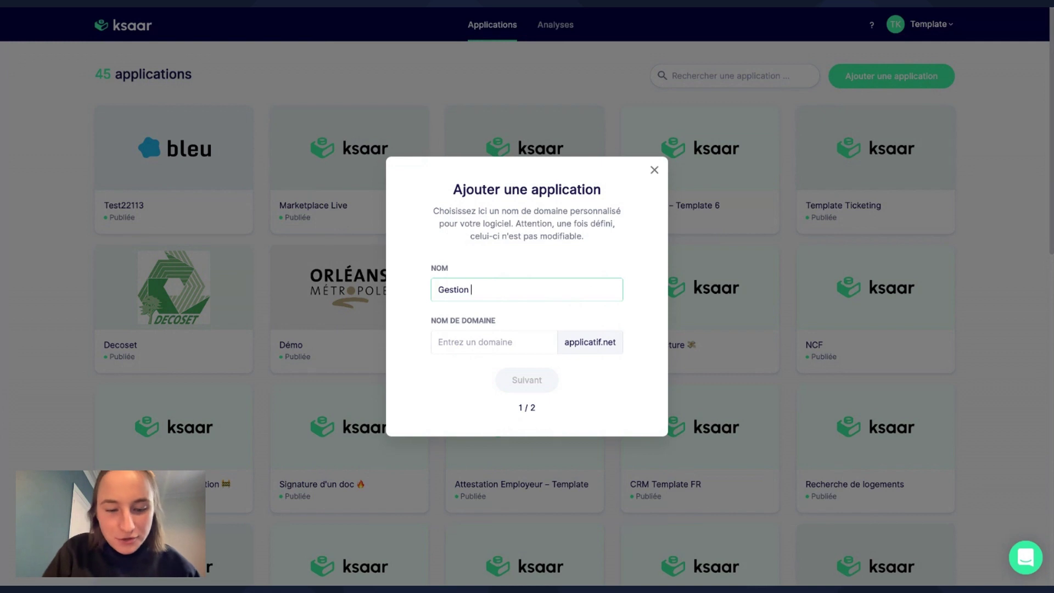
type("Doc ")
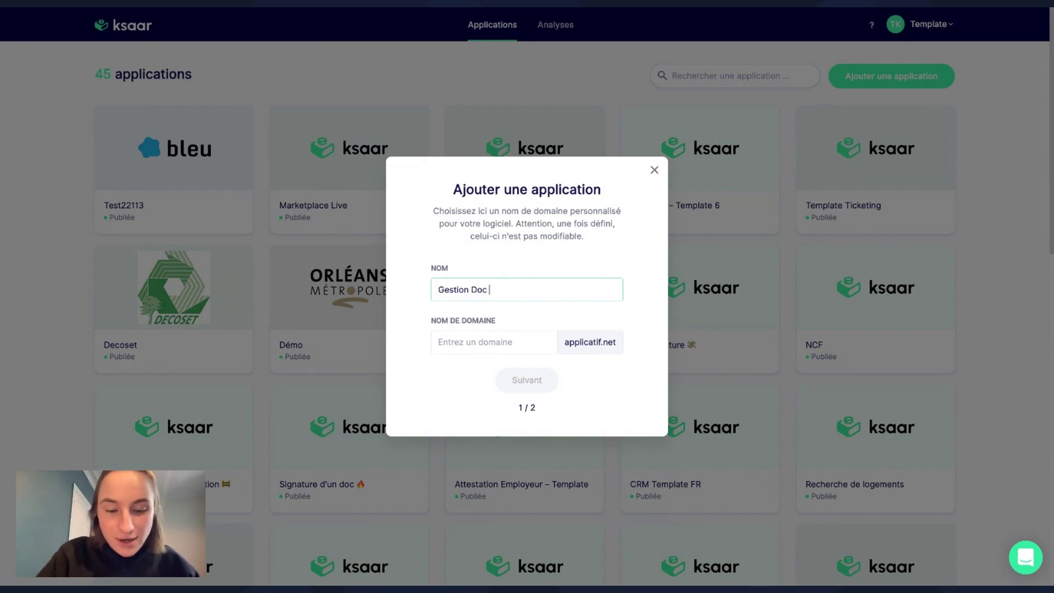
type("Live")
left_click(534, 340)
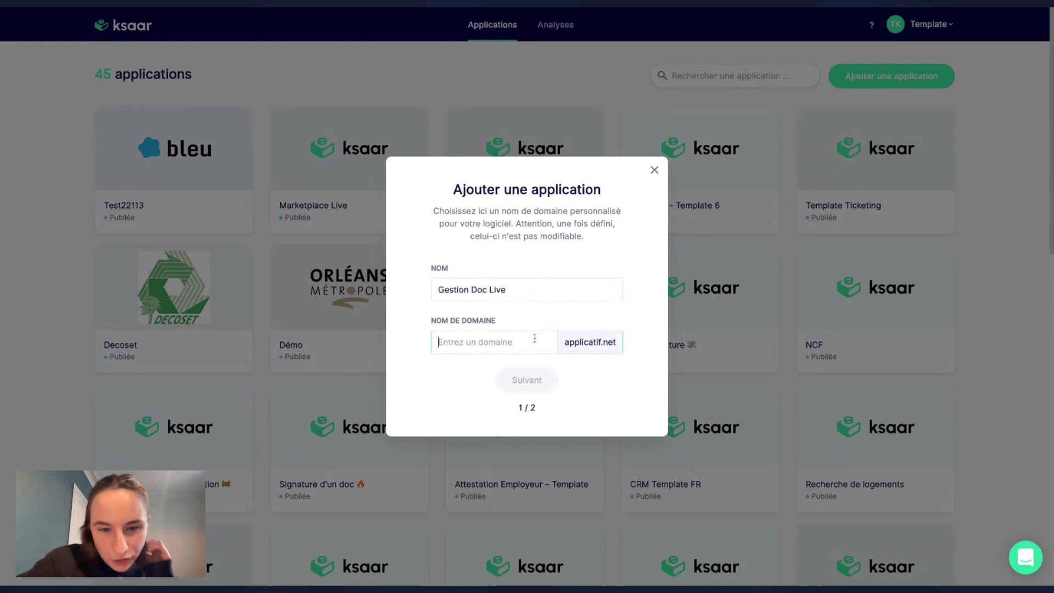
type("gestiondo")
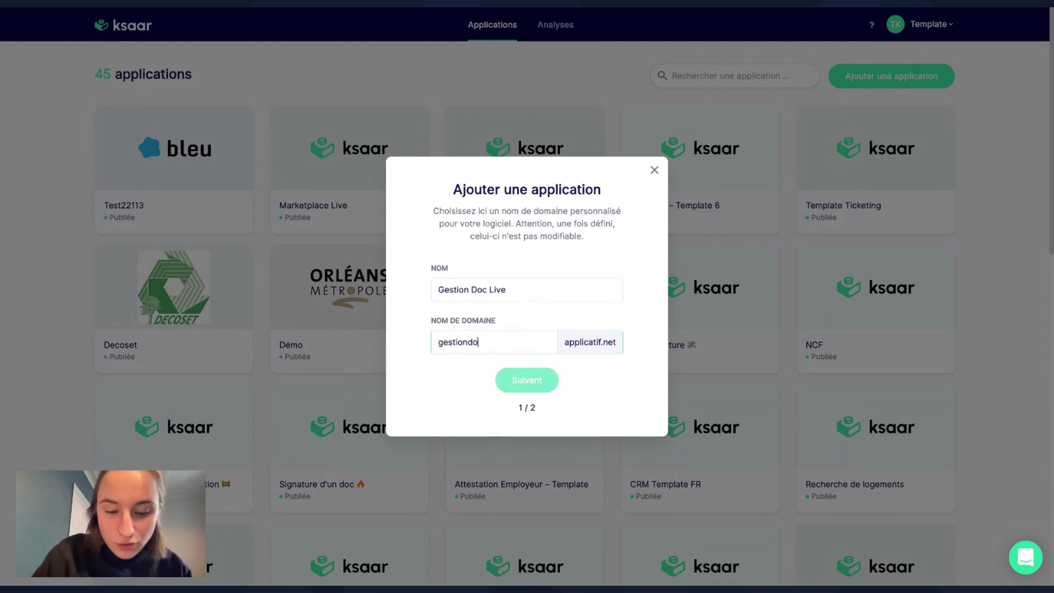
type("clive")
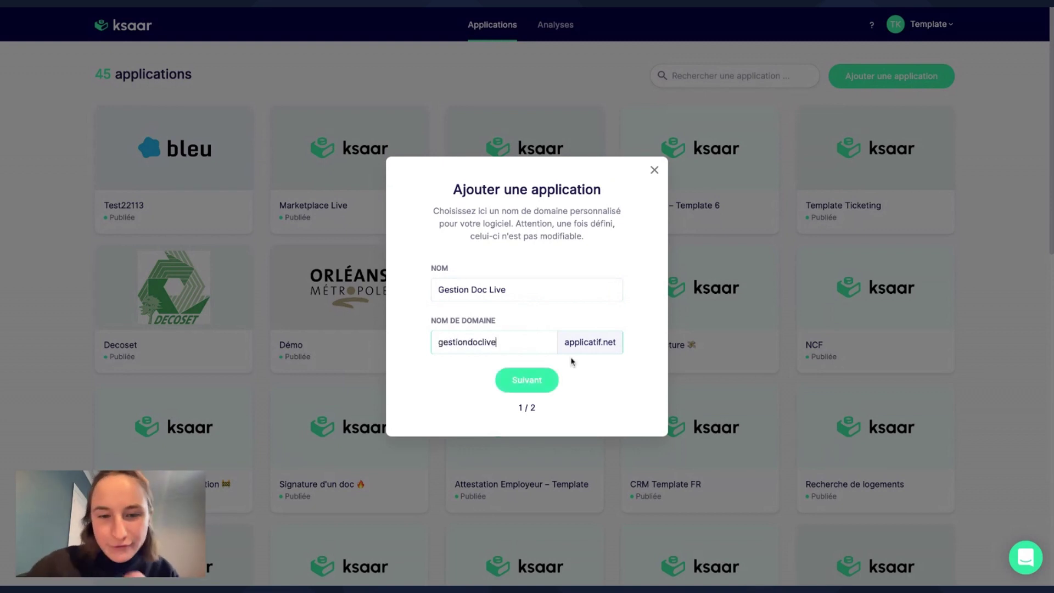
left_click(535, 384)
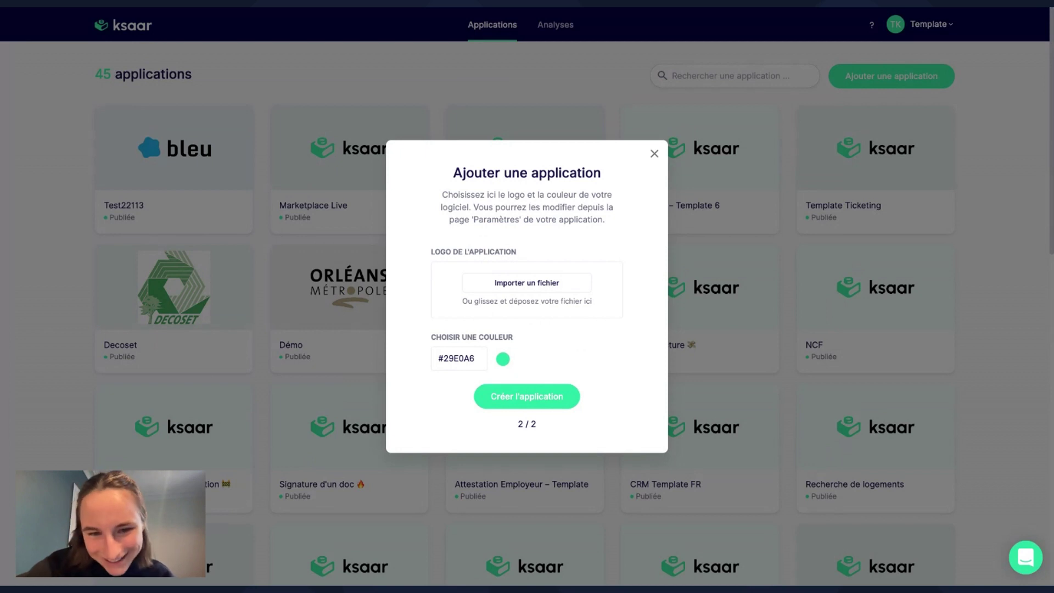
Give the application the teal colour #0280AE and create it.
left_click(502, 360)
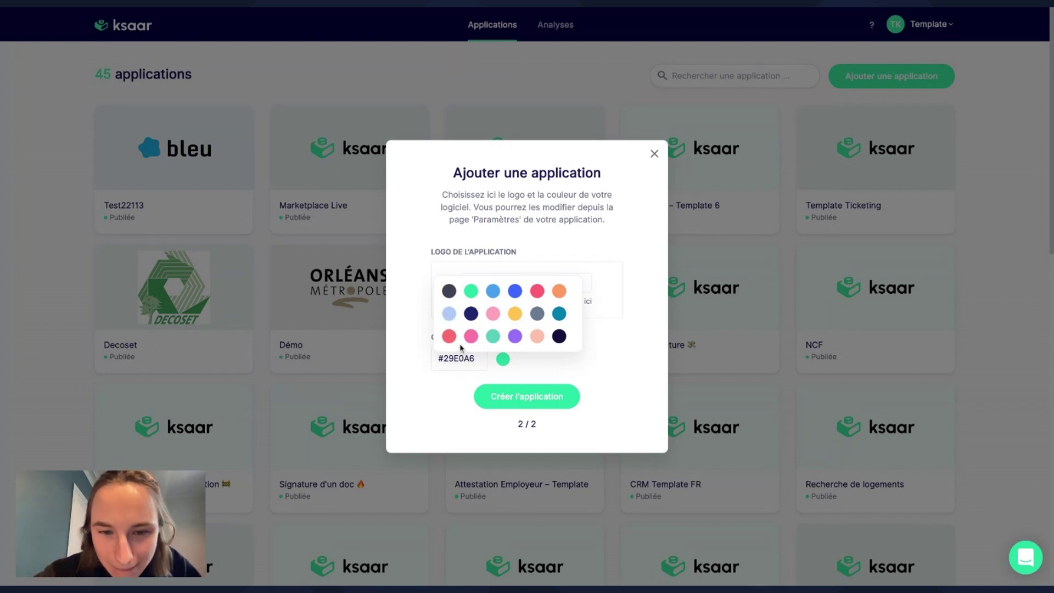
left_click(560, 314)
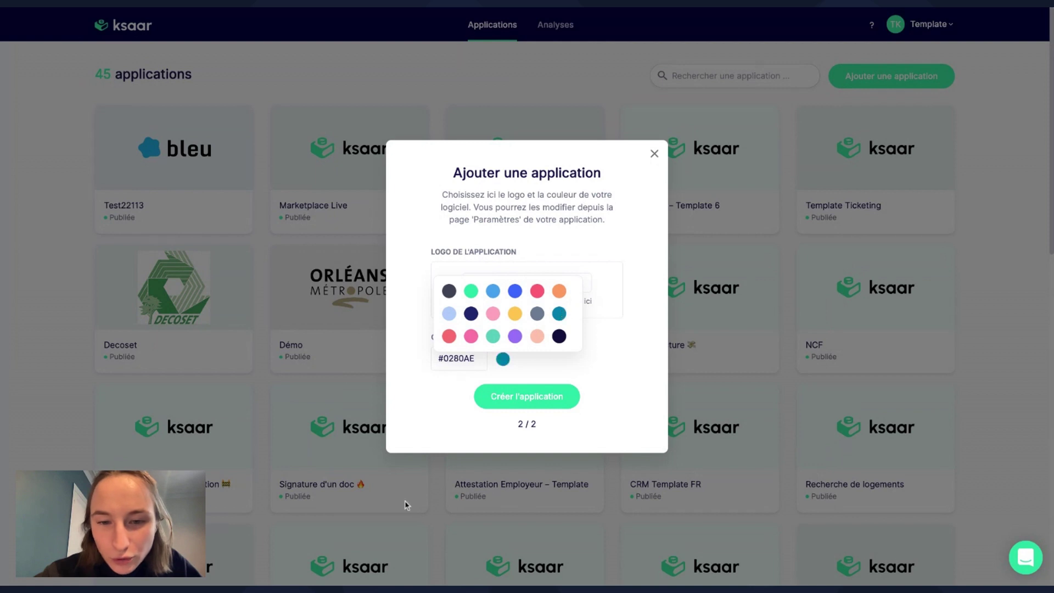
left_click(452, 360)
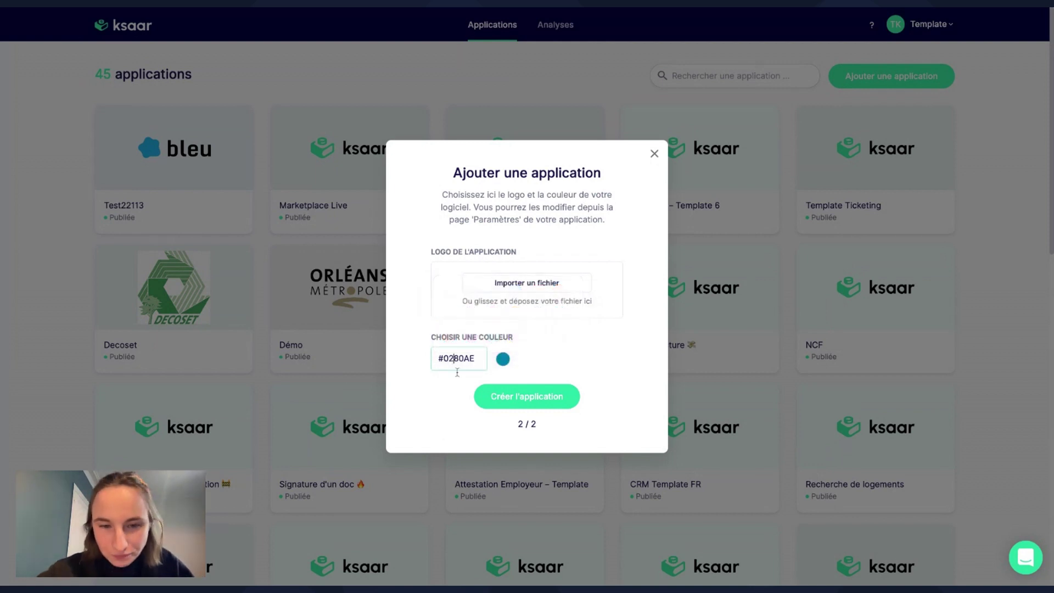
left_click(522, 395)
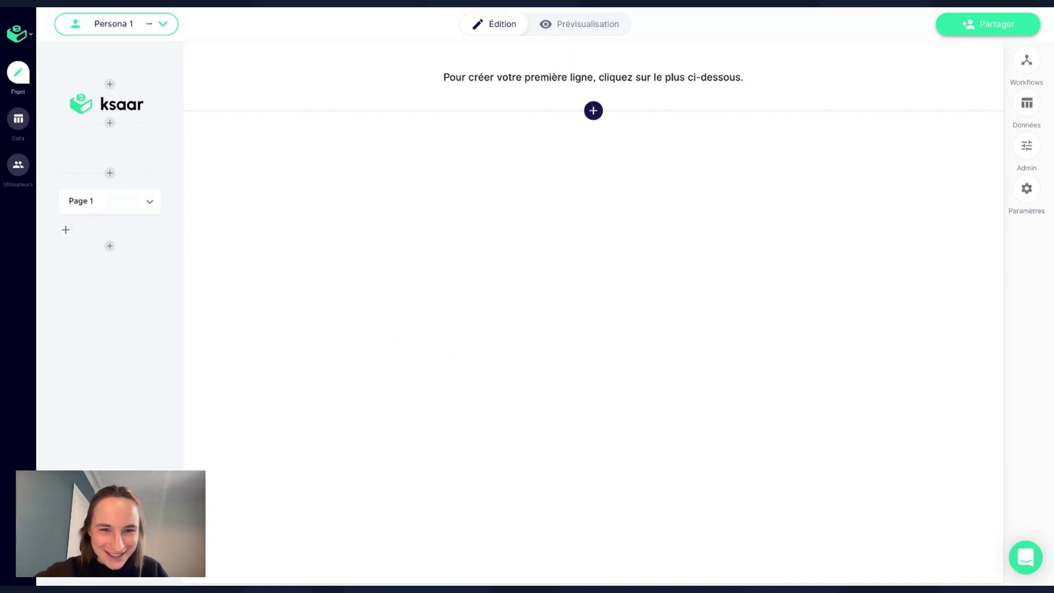
Add a four-column row whose placeholder text is replaced with 'Bienvenue !'.
mouse_move(130, 165)
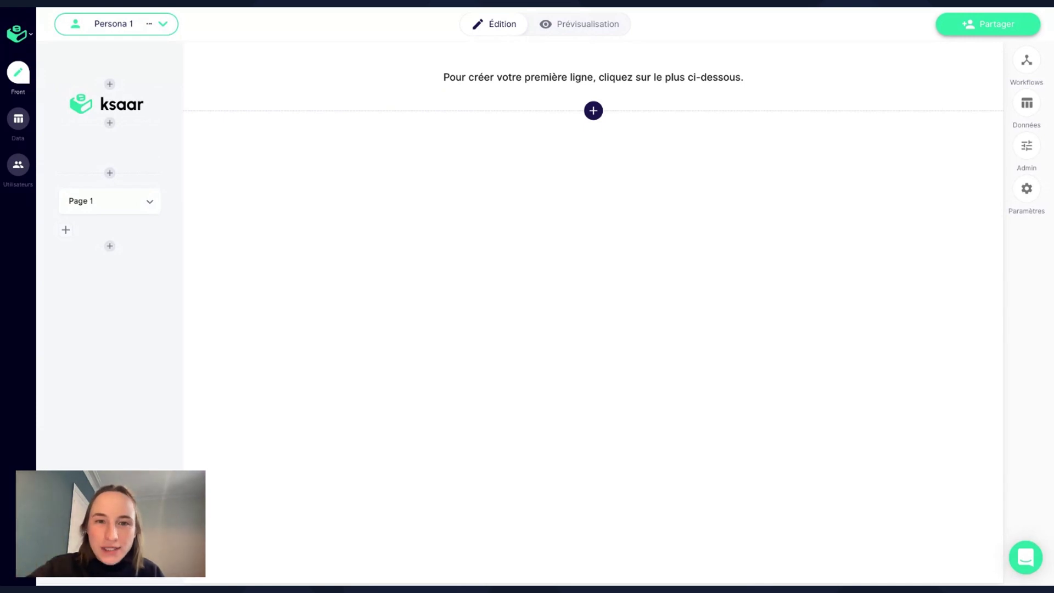
left_click(593, 110)
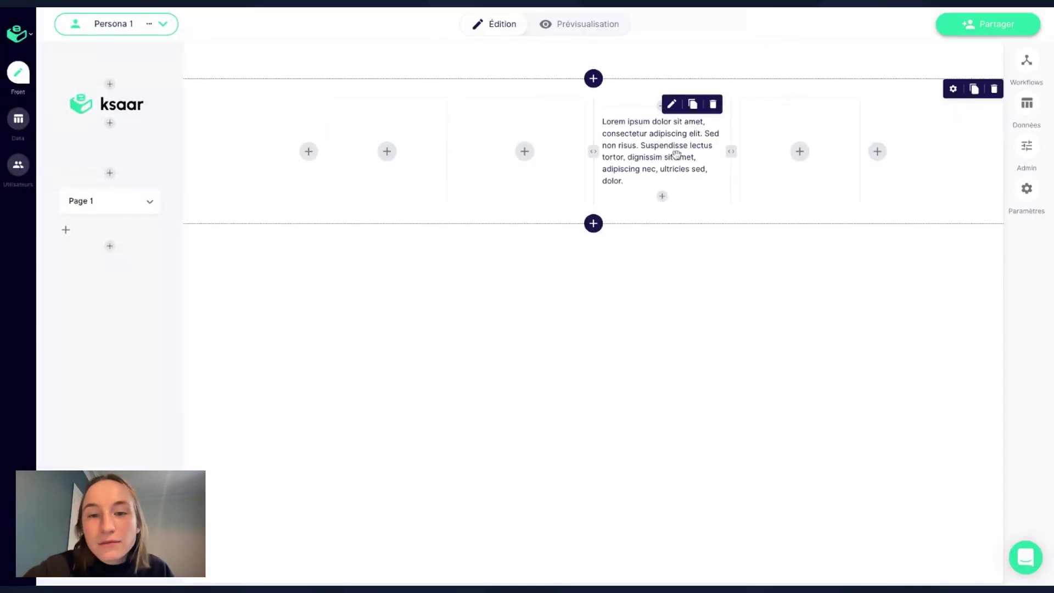
left_click(678, 155)
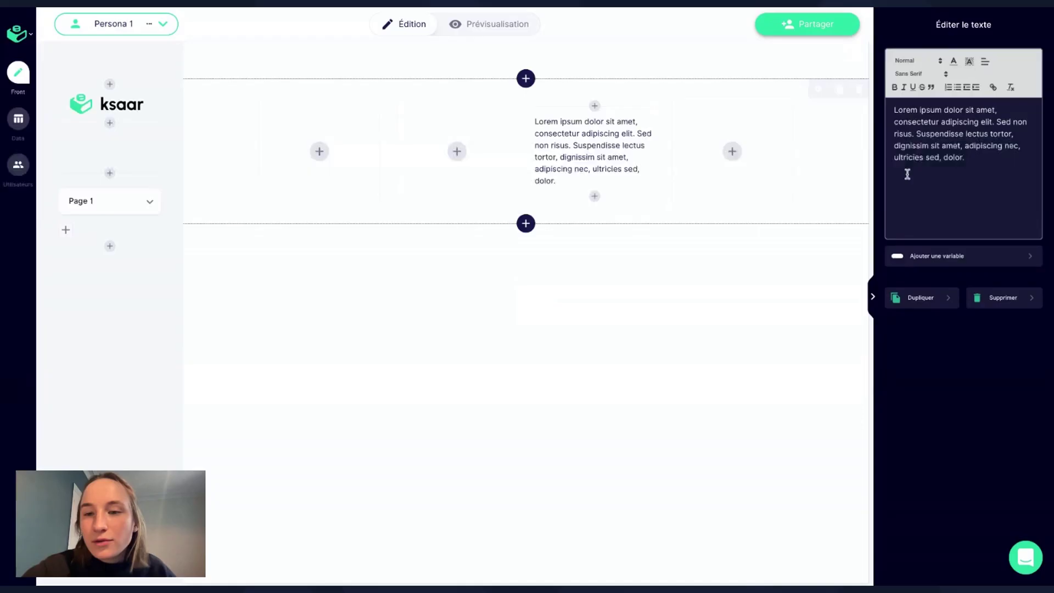
key("ctrl+a")
type("Bien")
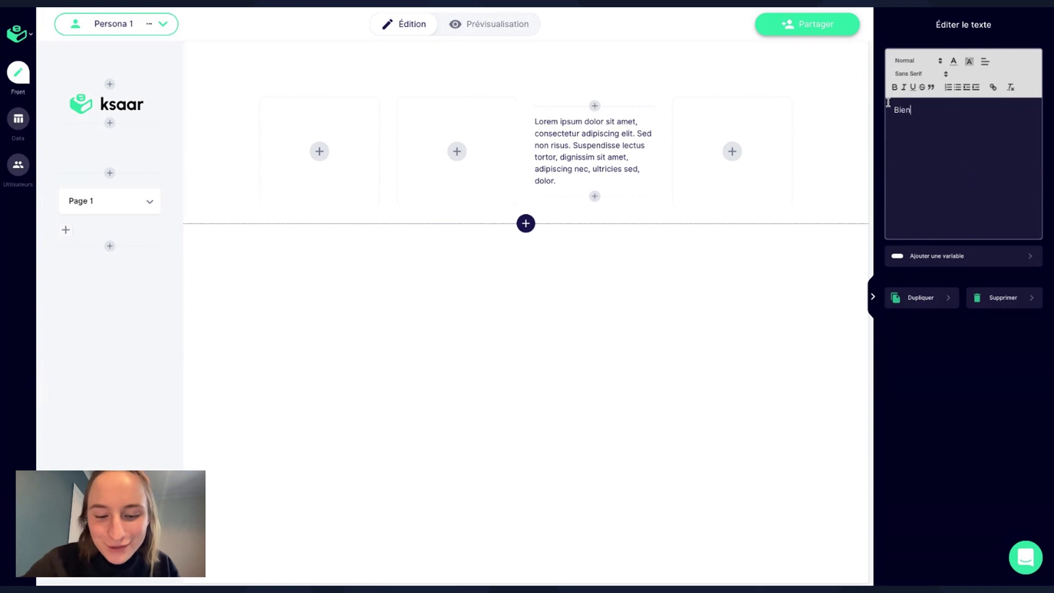
type("venue !")
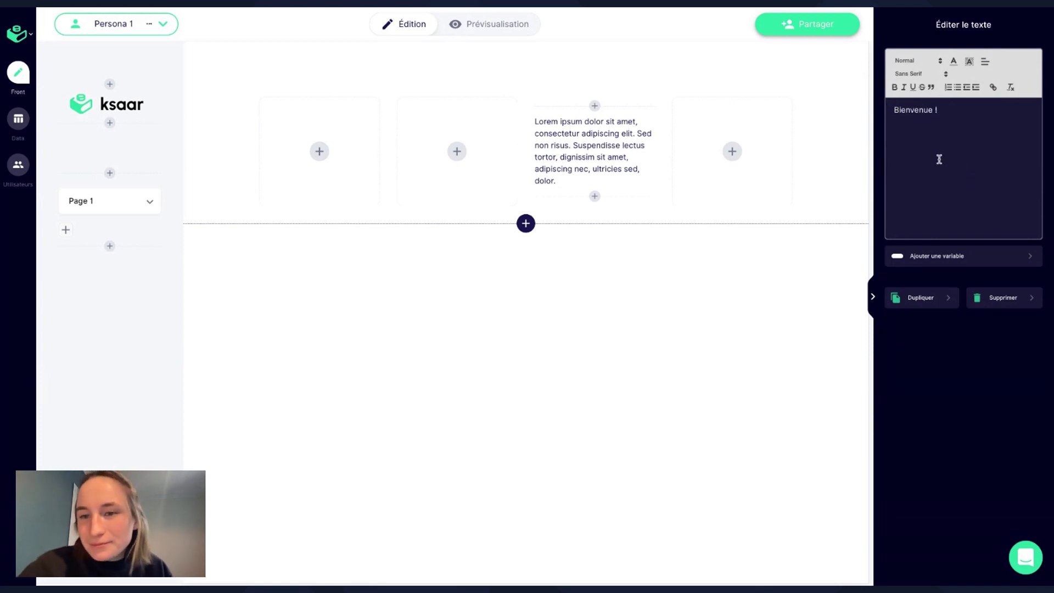
Make 'Bienvenue !' a centred Heading 3, widen its column, and preview the page.
key("ctrl+a")
left_click(913, 63)
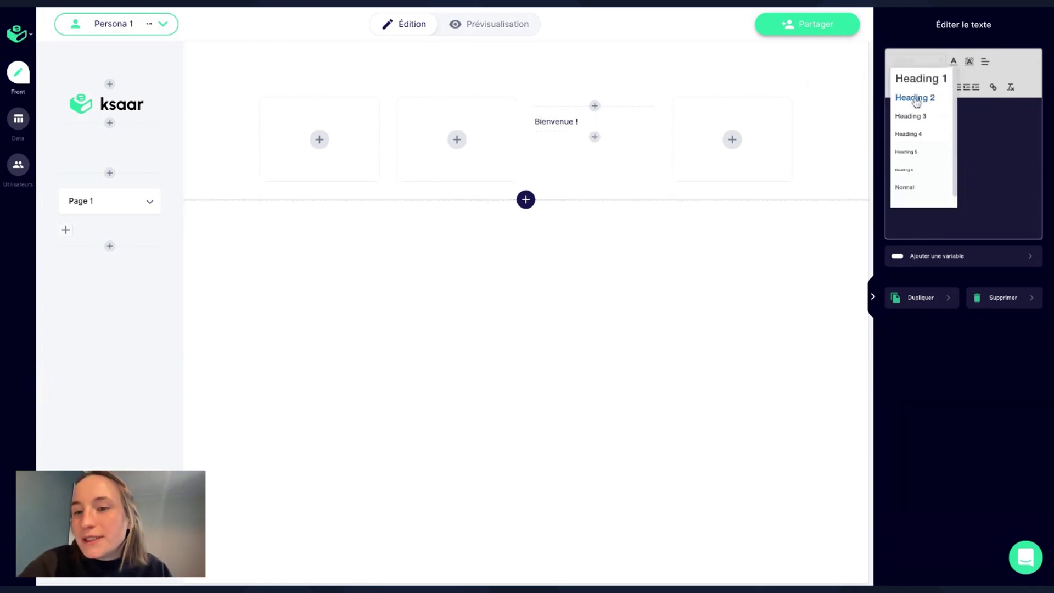
left_click(911, 117)
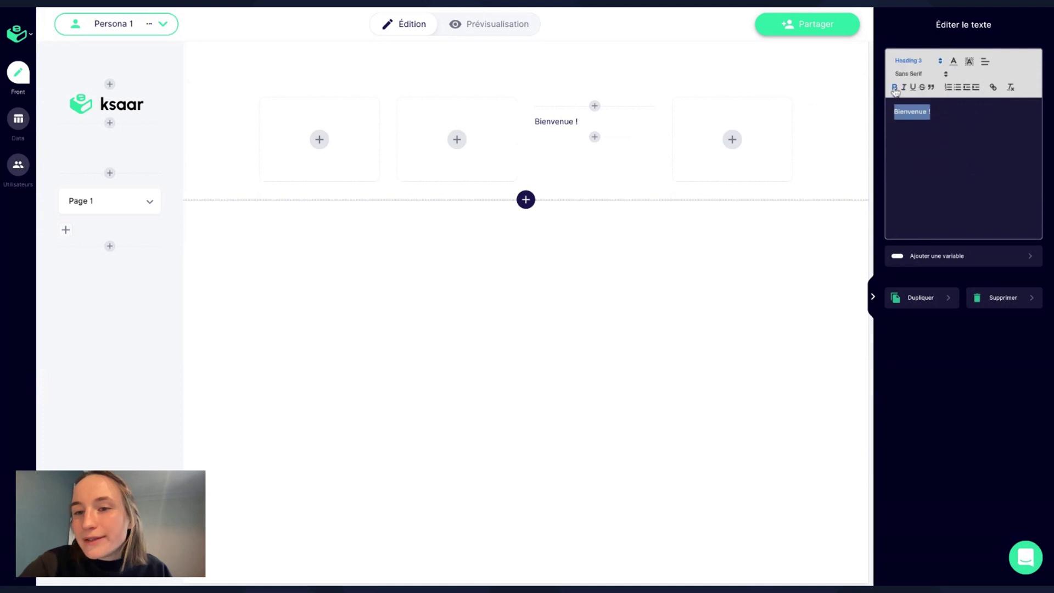
left_click(985, 62)
left_click(985, 87)
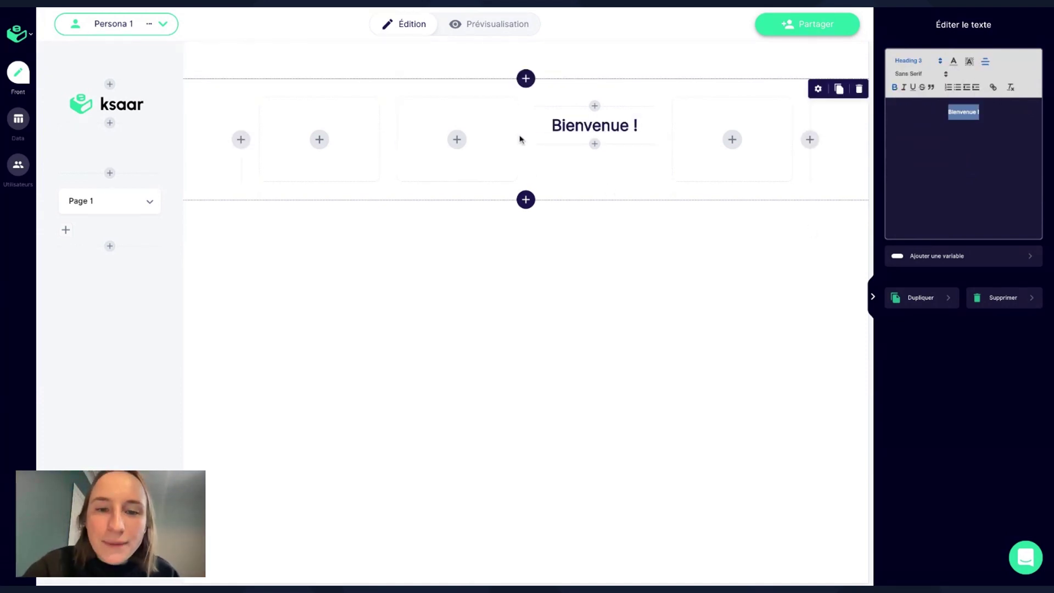
left_click_drag(524, 139, 461, 144)
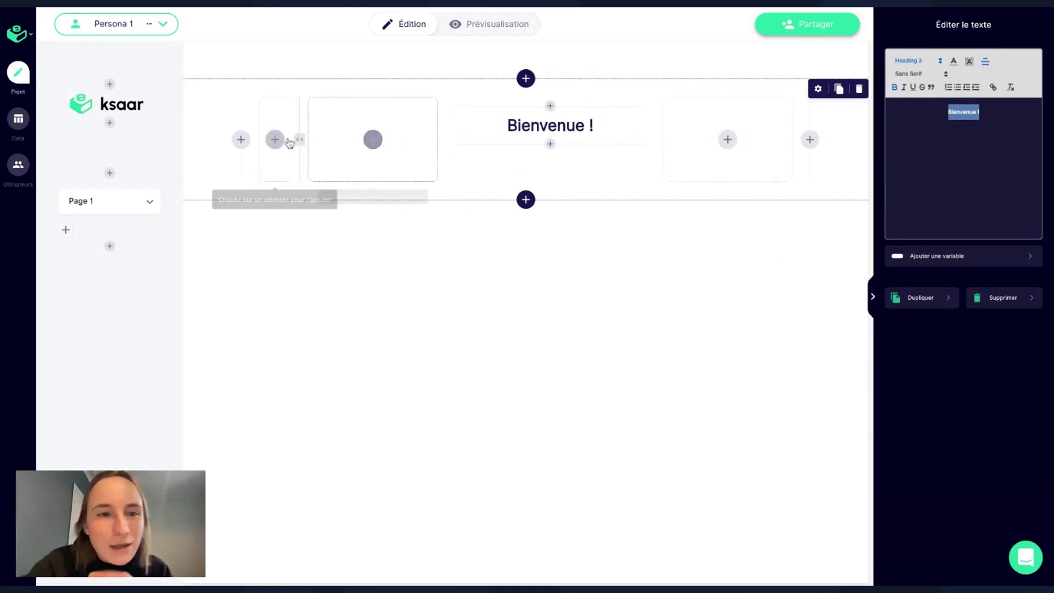
left_click(471, 25)
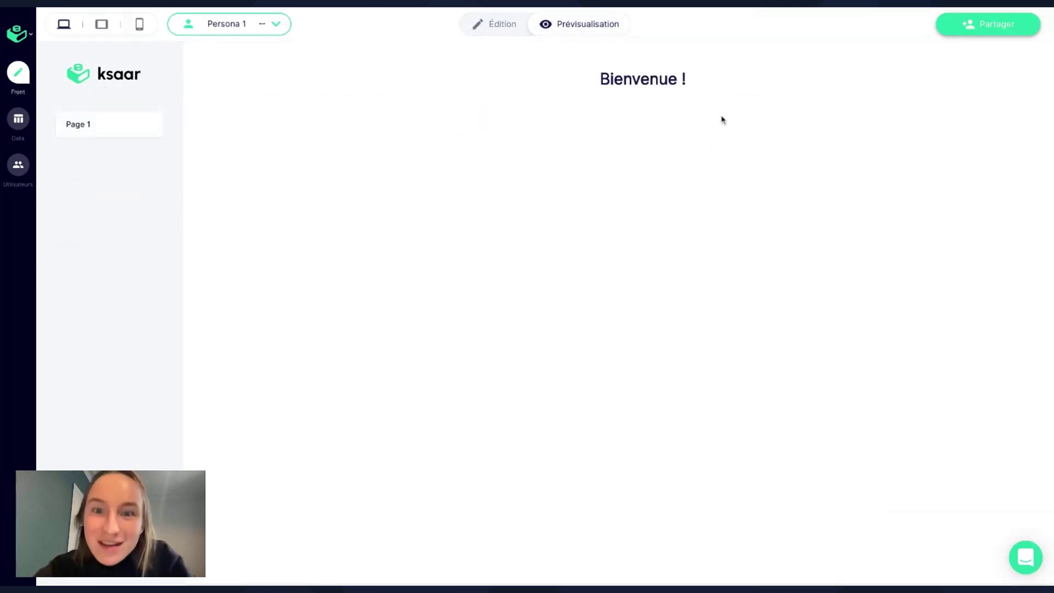
Return to editing mode and open the application's Data tables.
left_click(491, 28)
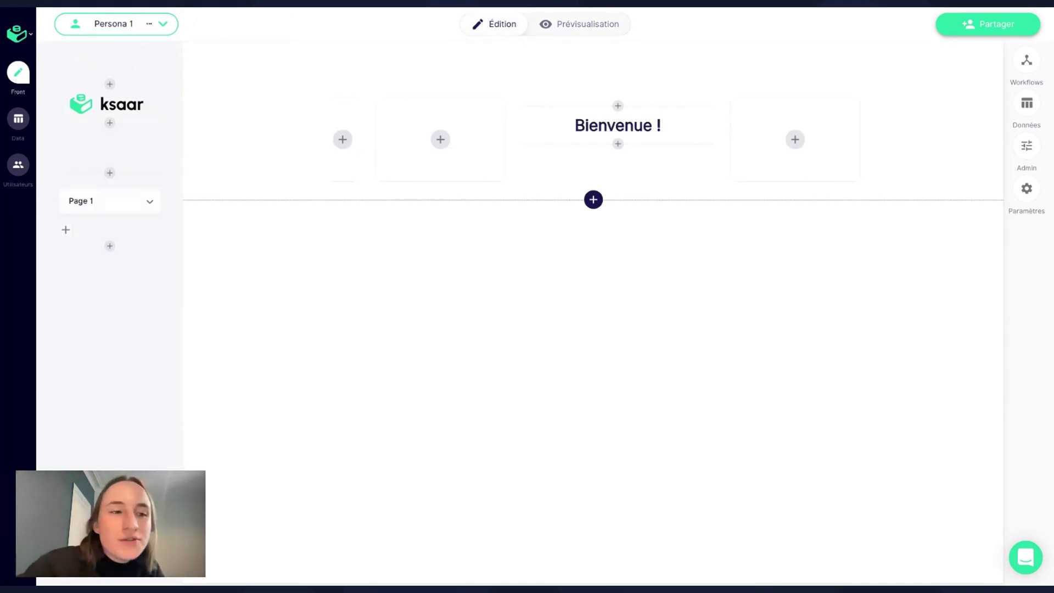
left_click(18, 114)
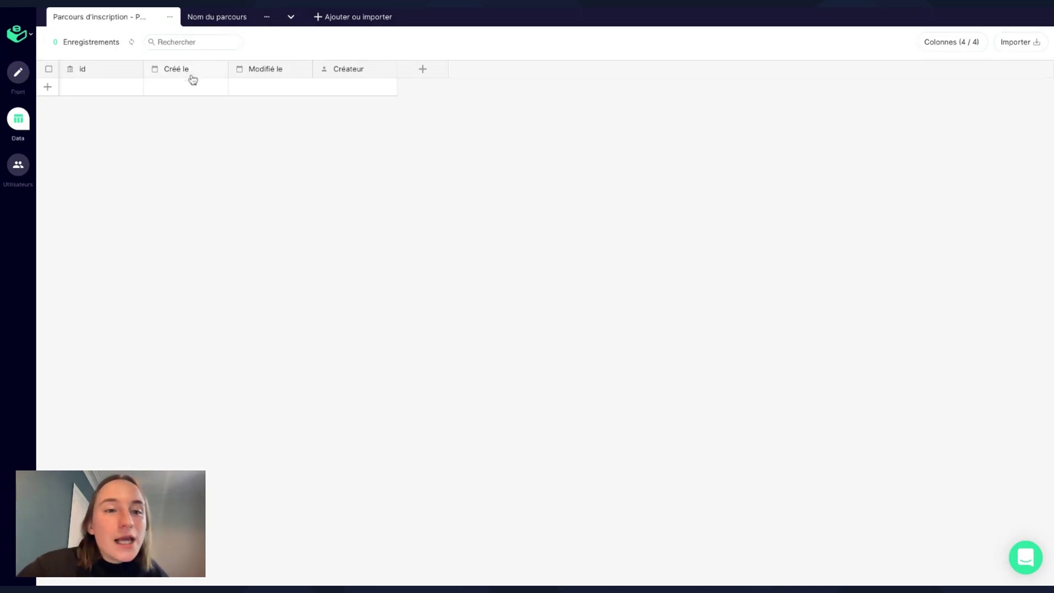
Look through the Nom du parcours and registration tables and the Utilisateurs list, then go back to Front.
left_click(215, 21)
left_click(147, 22)
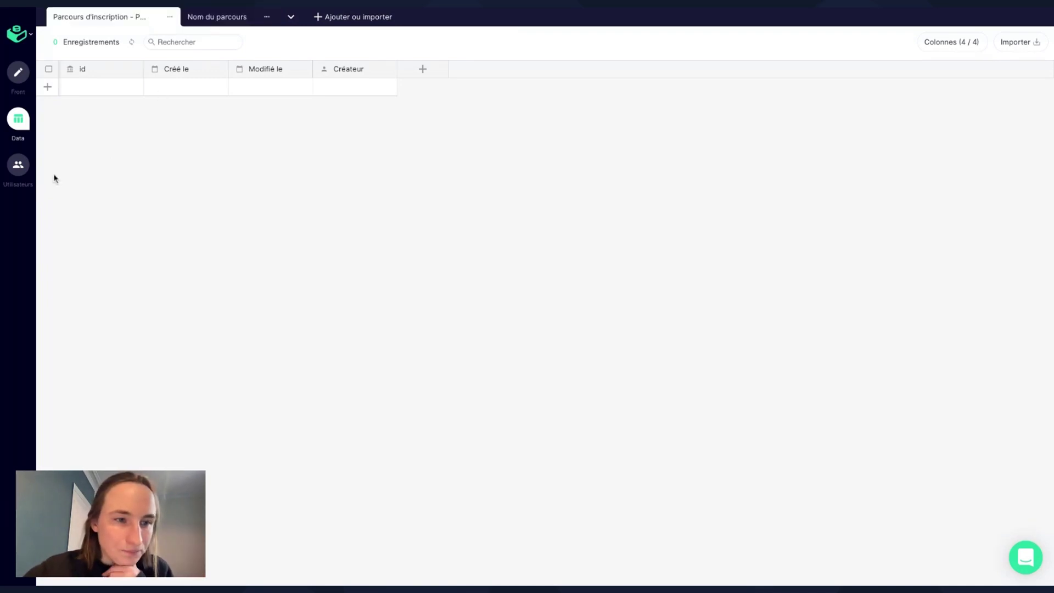
left_click(26, 173)
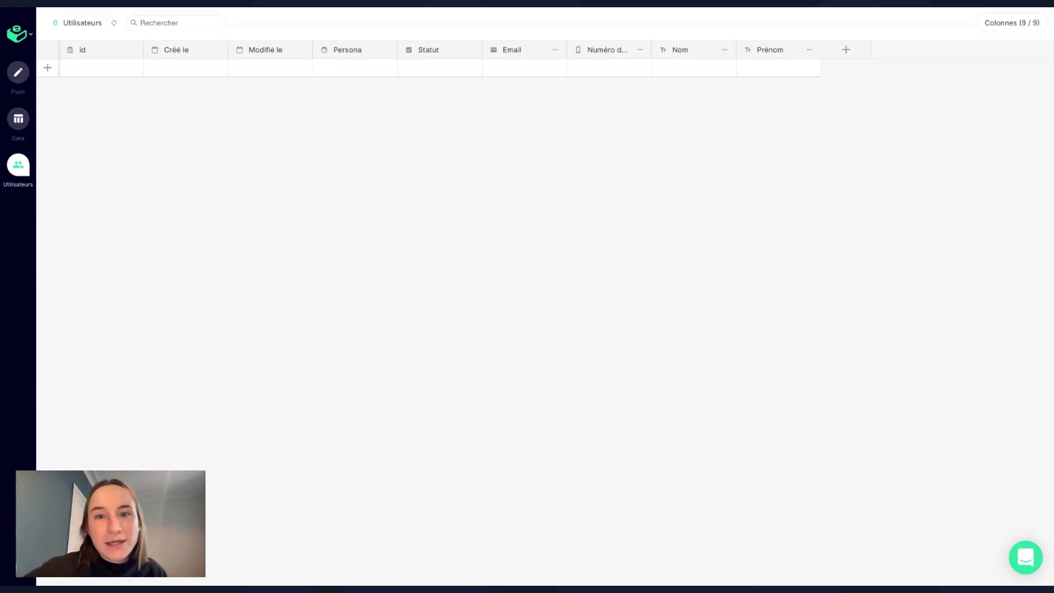
left_click(19, 74)
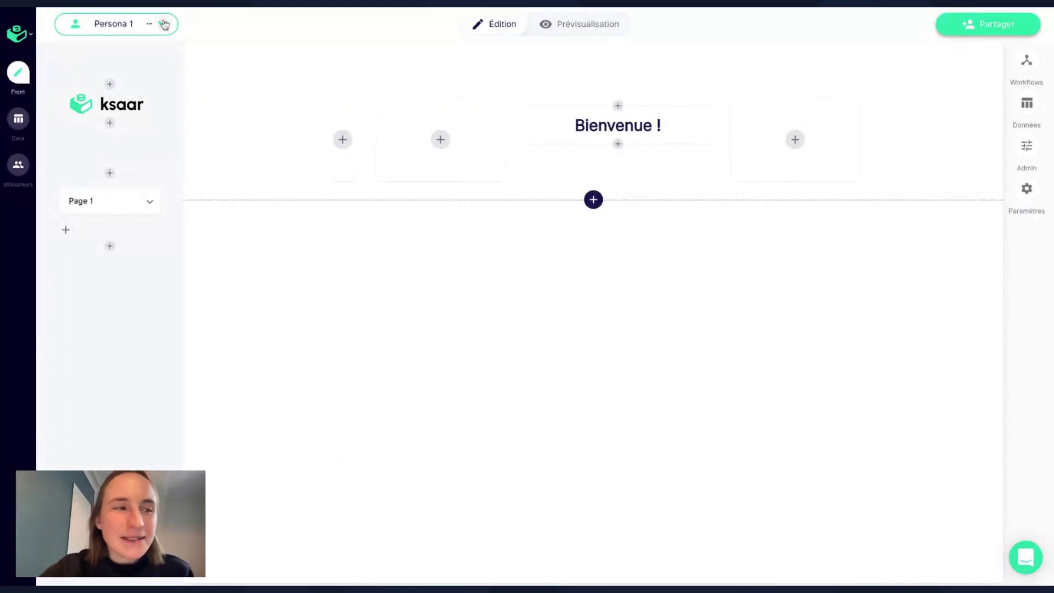
Open the Persona 1 selector to show the persona list.
left_click(163, 24)
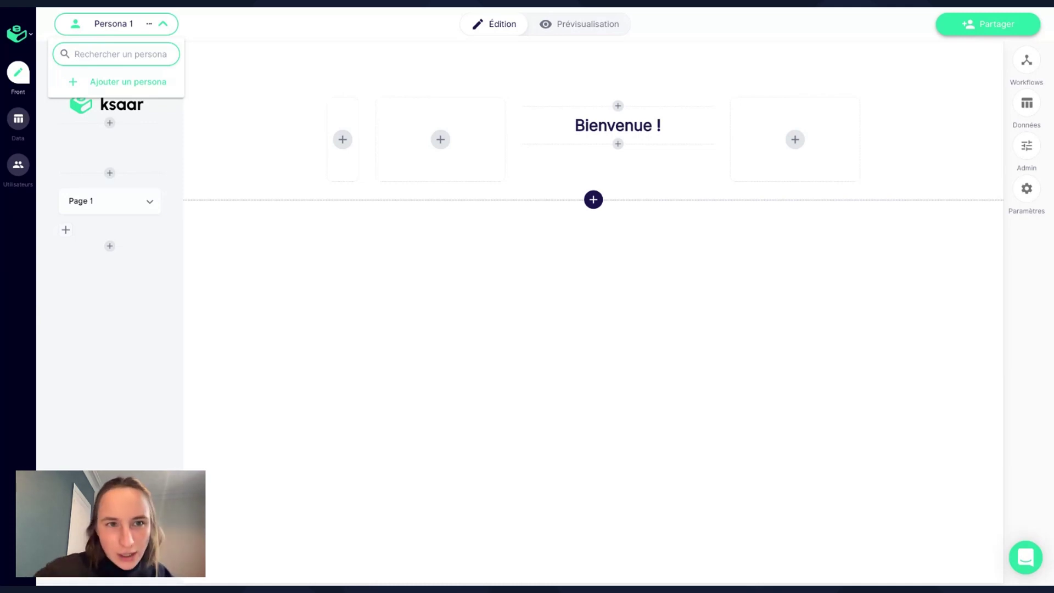
Click the canvas to dismiss the persona list.
left_click(225, 269)
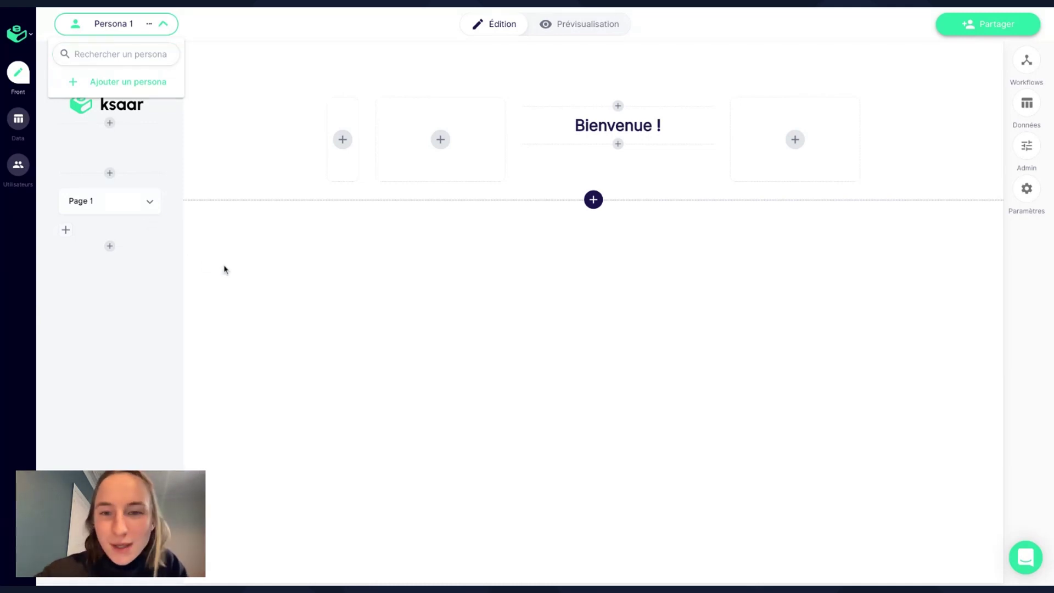
left_click(225, 269)
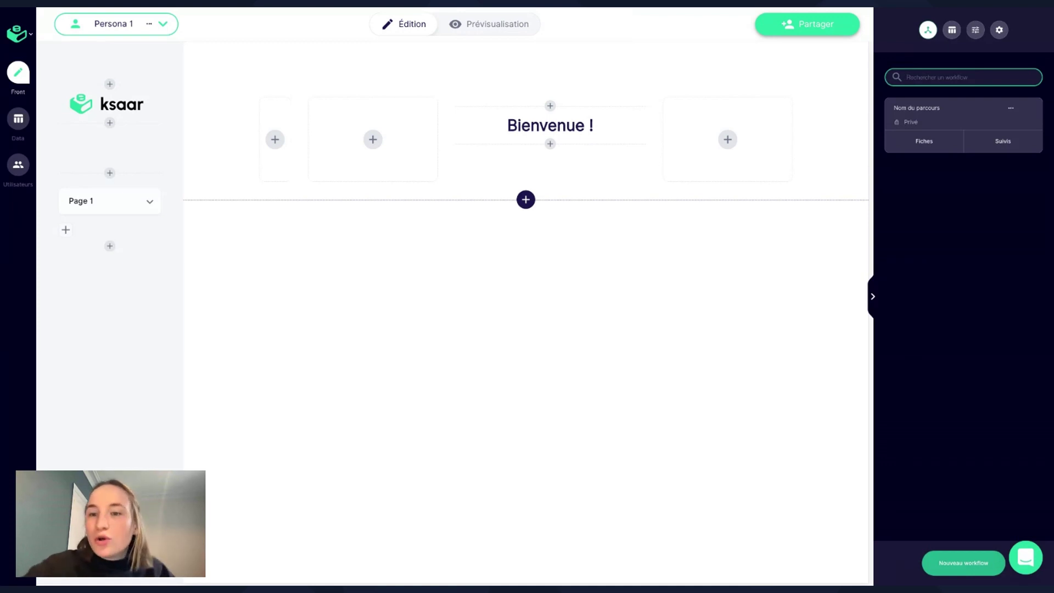
Rename the Nom du parcours workflow to 'Génération de documents'.
left_click(955, 120)
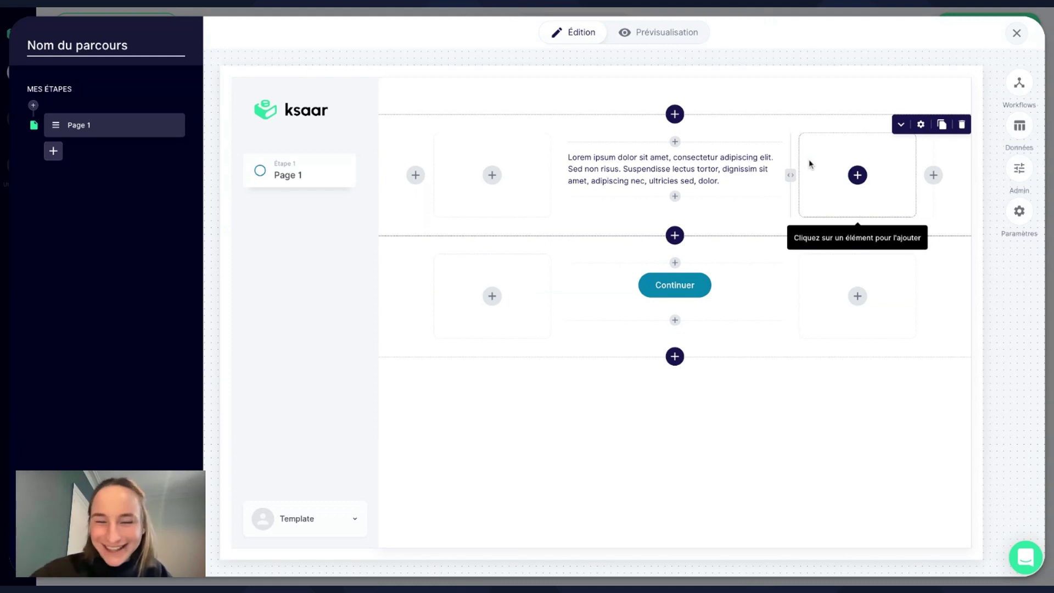
left_click(131, 44)
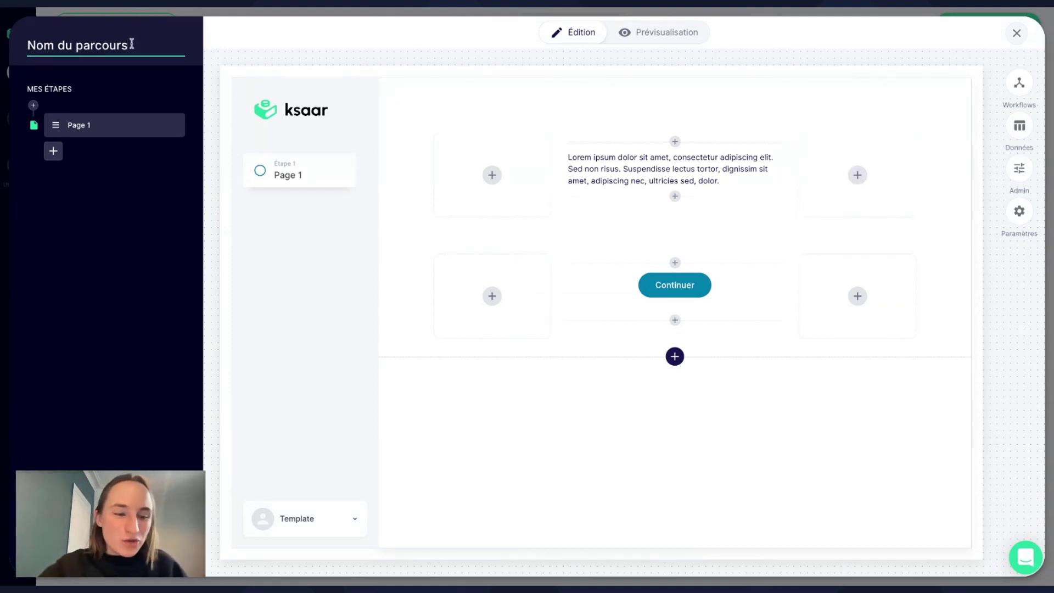
key("ctrl+a")
type("G")
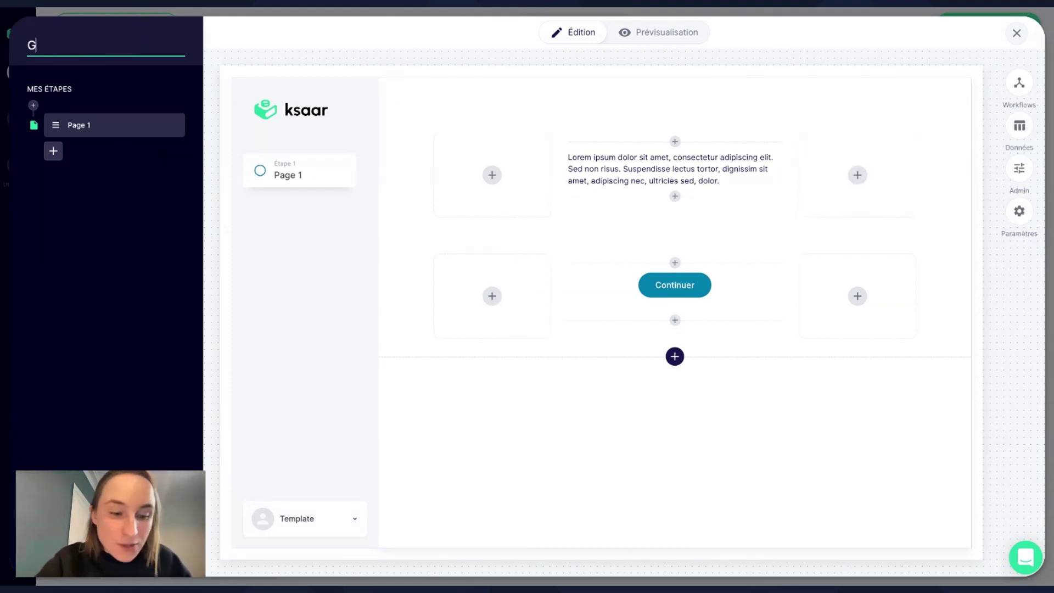
type("énération")
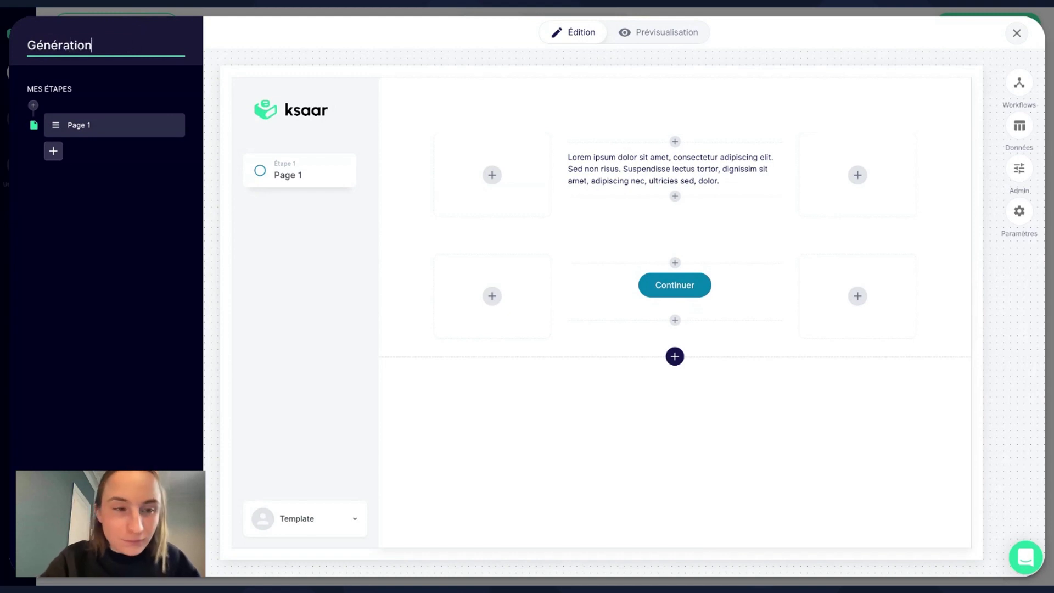
type(" de documents")
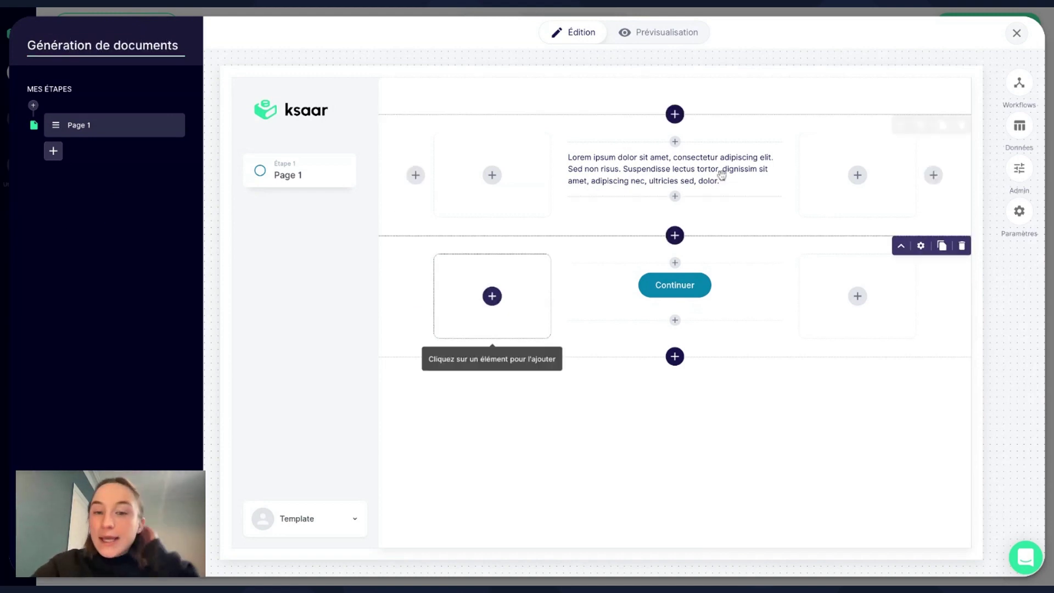
Select the Lorem ipsum placeholder text, then close the workflow editor and reopen the workflows list.
left_click(679, 172)
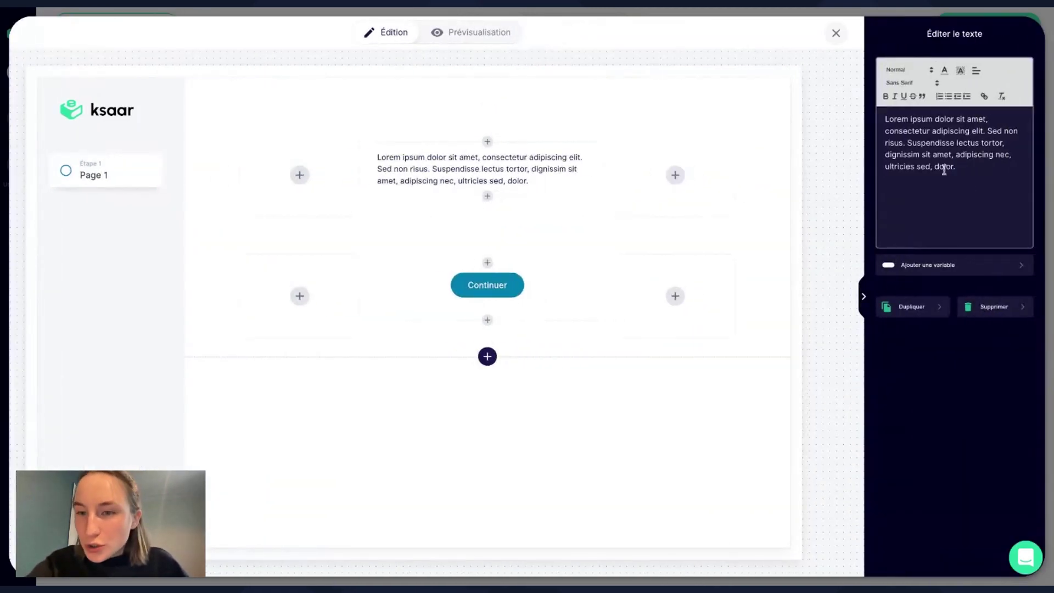
triple_click(971, 170)
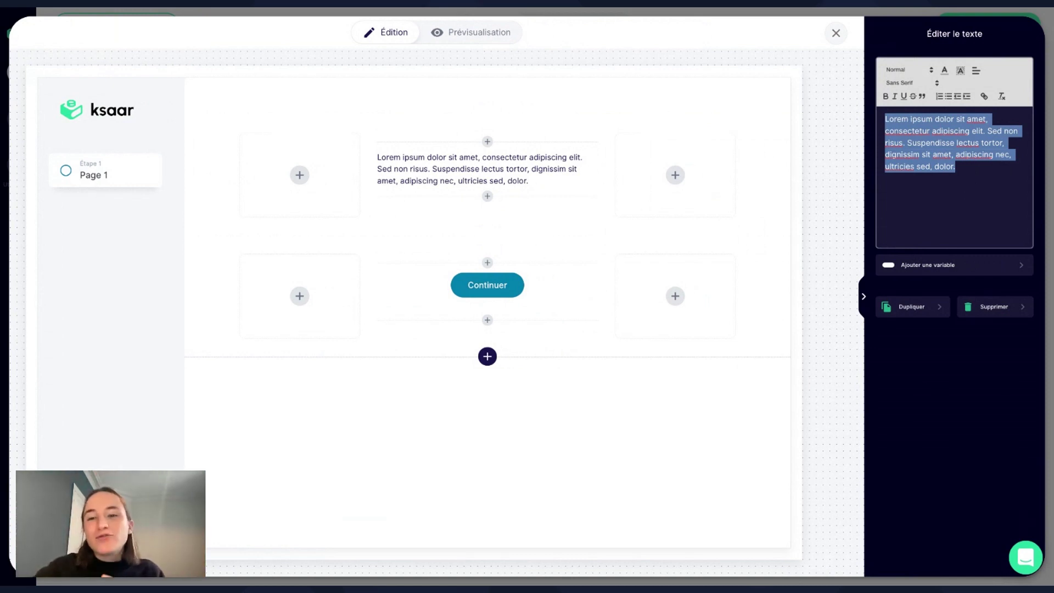
left_click(864, 296)
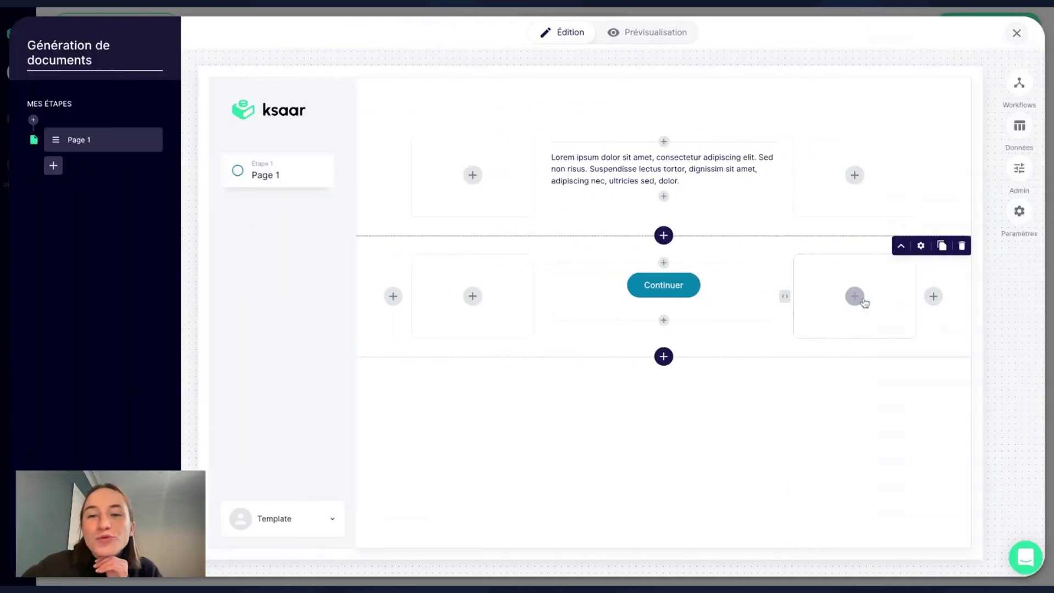
left_click(1017, 32)
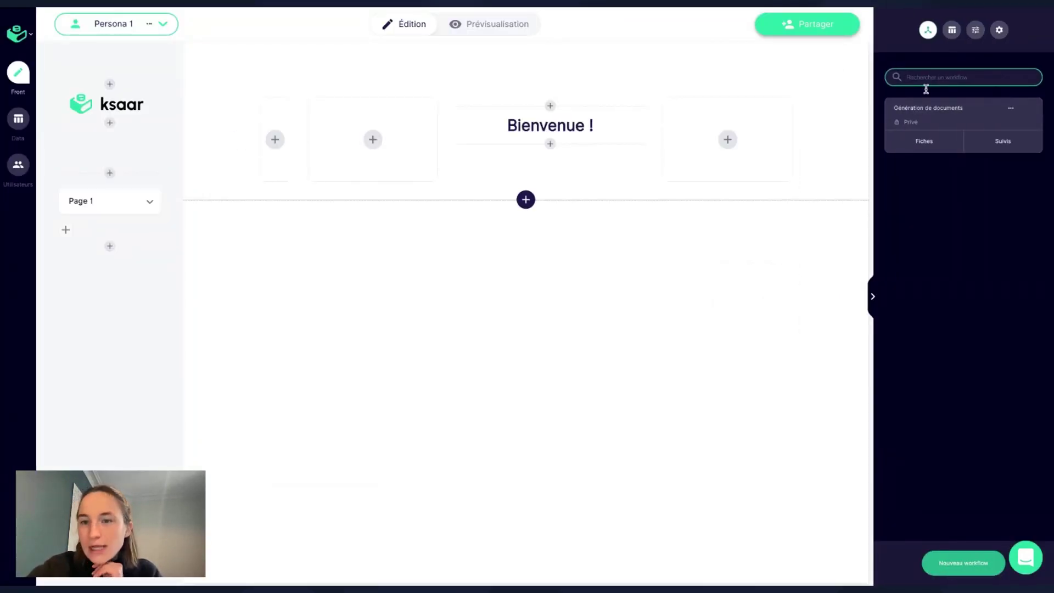
left_click(871, 310)
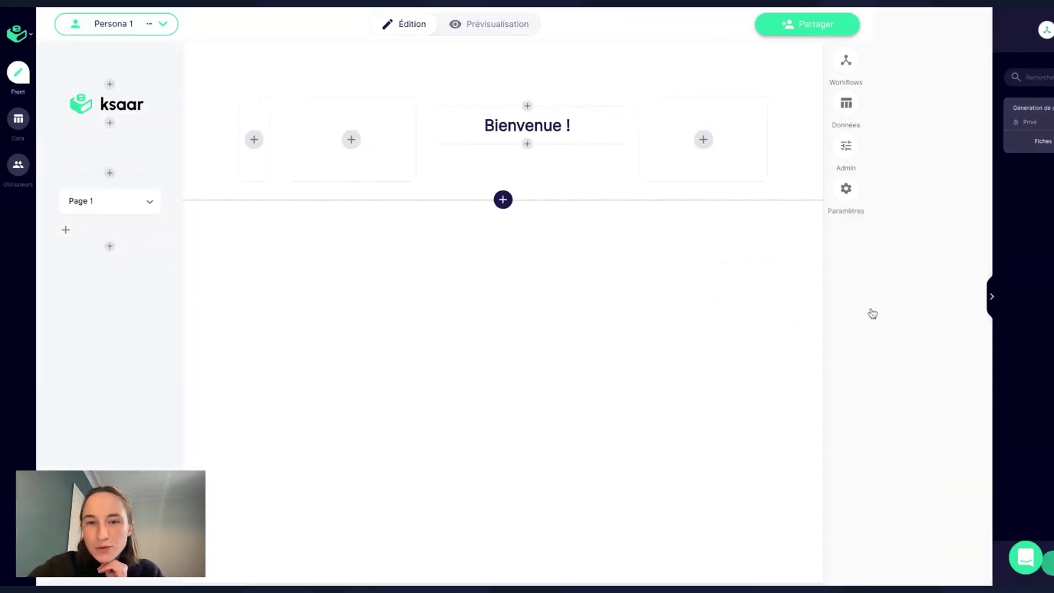
left_click(1026, 62)
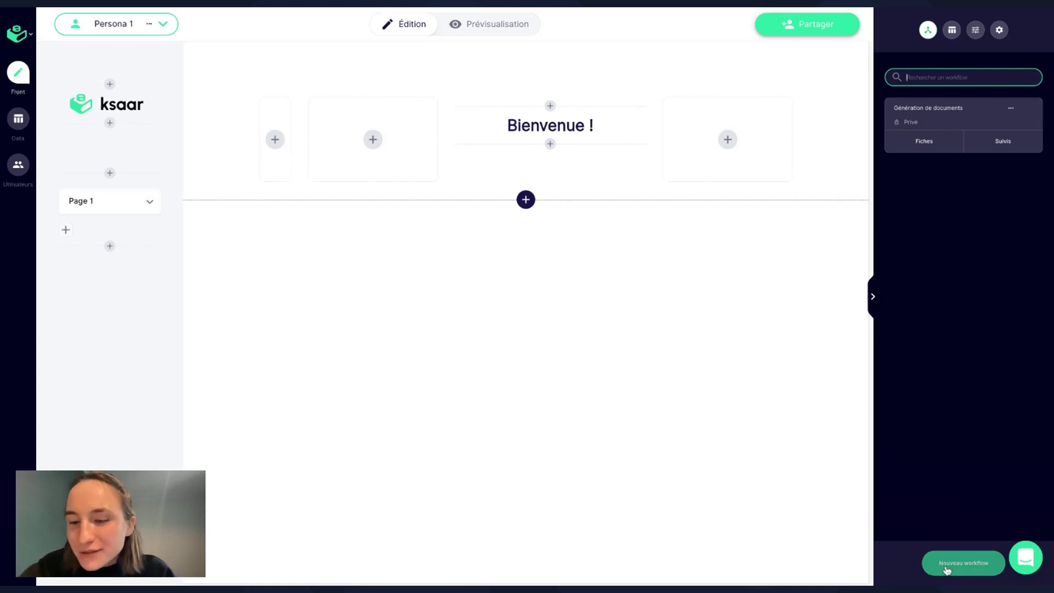
left_click(967, 571)
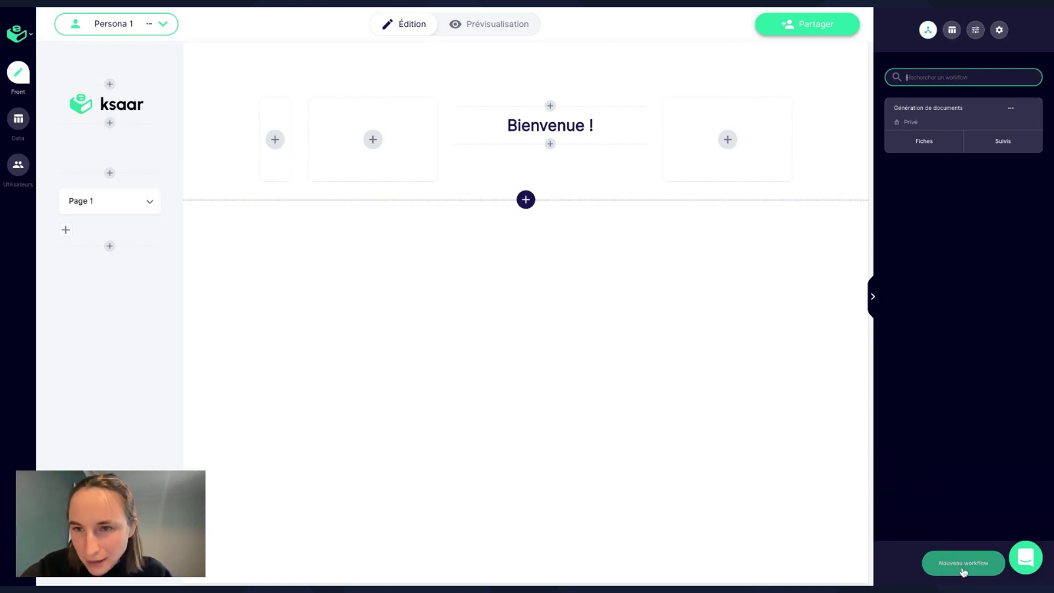
Reopen the Génération de documents workflow and select its Lorem ipsum placeholder text.
left_click(954, 110)
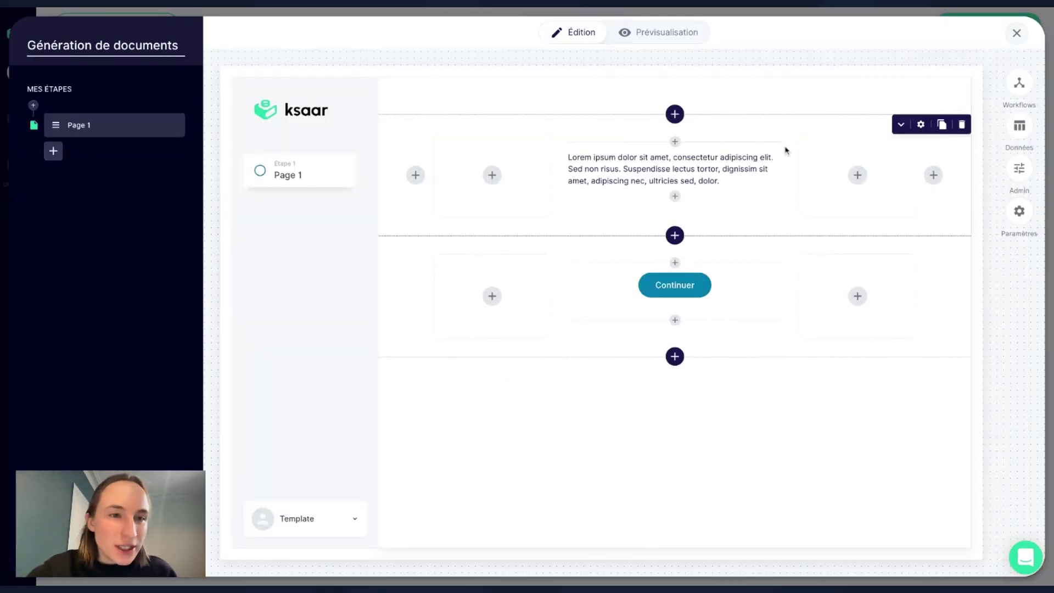
mouse_move(779, 165)
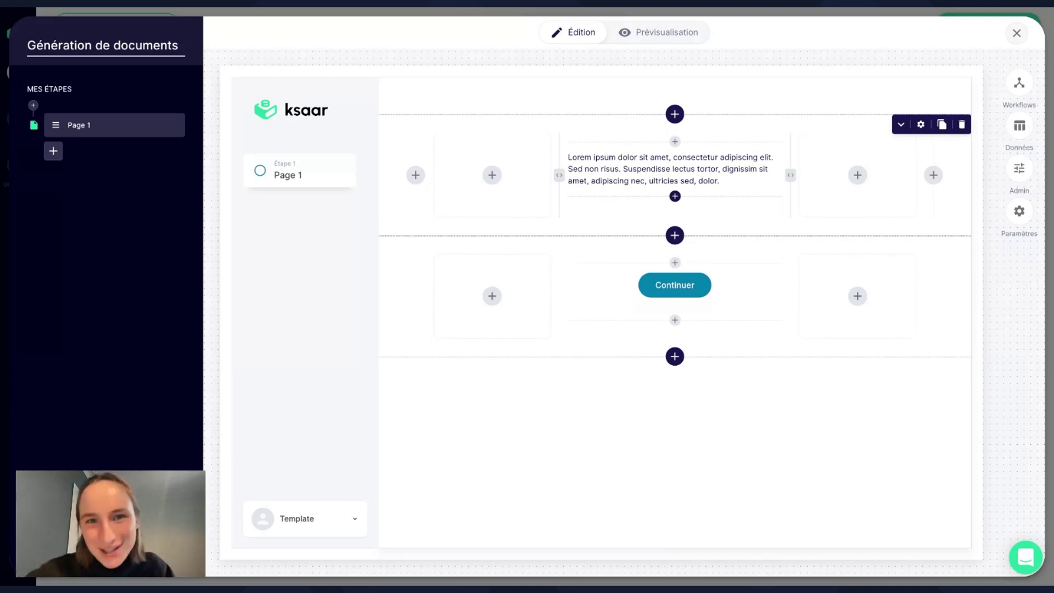
left_click(680, 171)
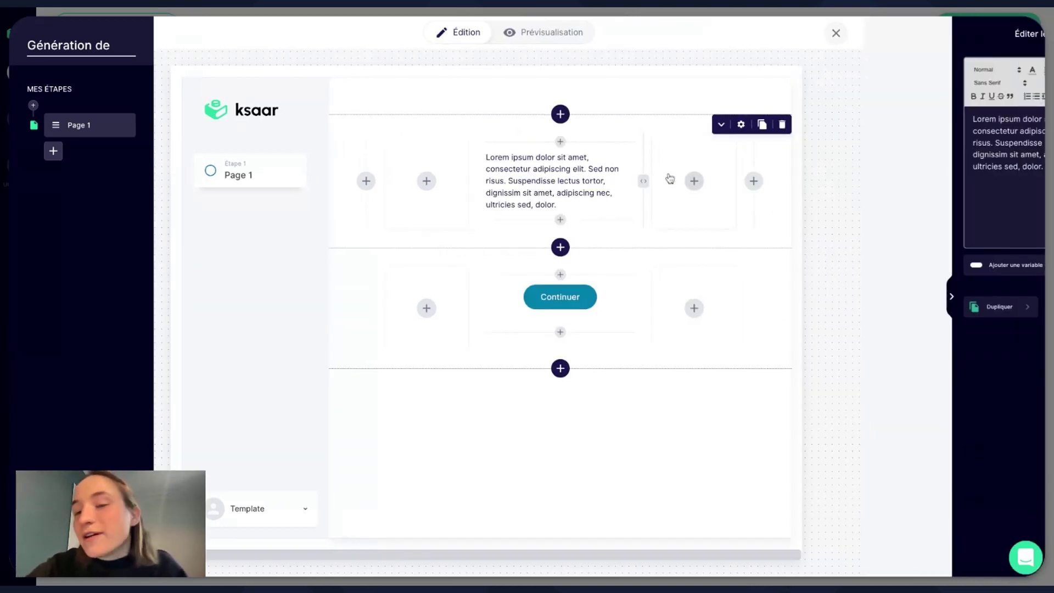
left_click_drag(975, 167, 852, 112)
Replace the placeholder with 'Génération de document' as a bold, centred Heading 3.
key("BackSpace")
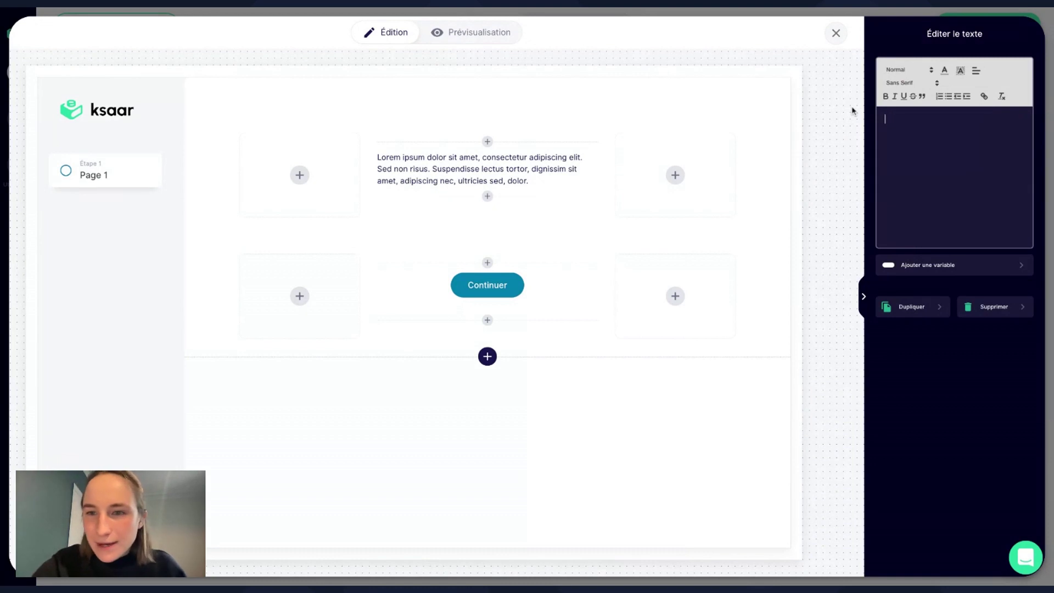
type("G")
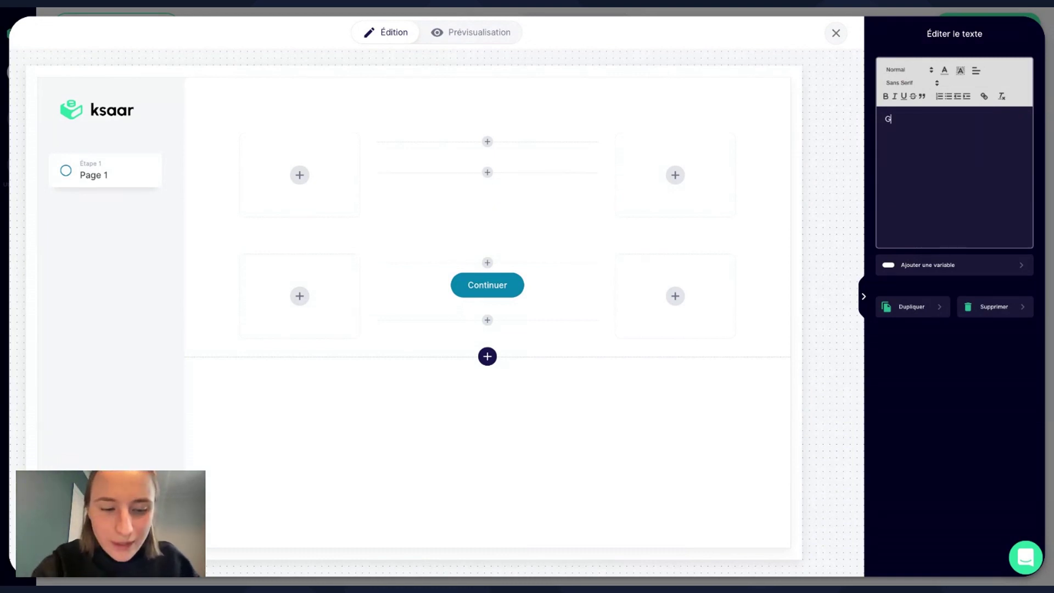
type("énération de document")
left_click_drag(991, 119, 882, 118)
left_click(911, 69)
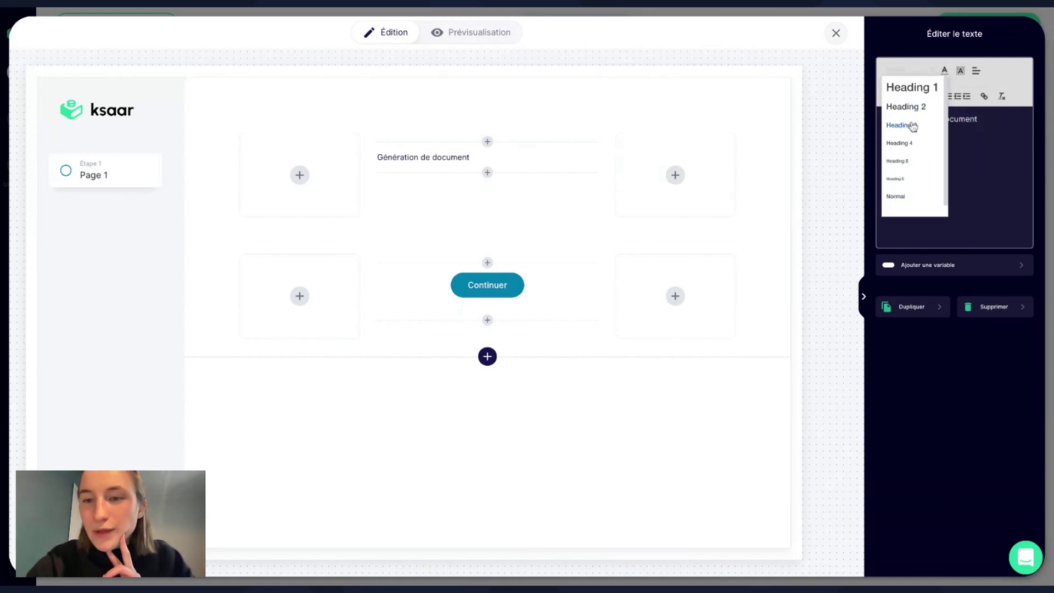
left_click(913, 126)
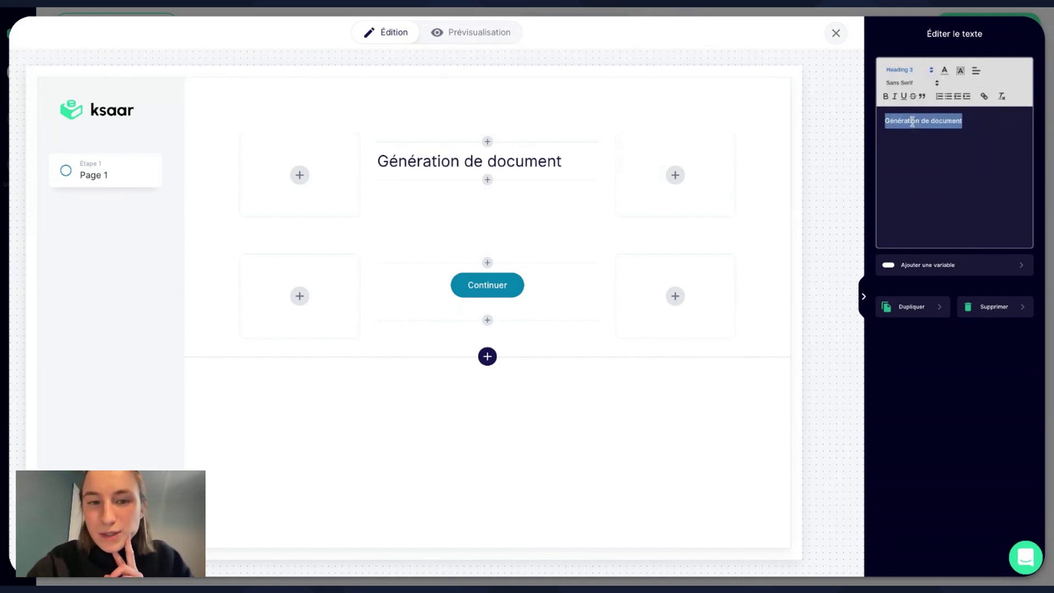
left_click(975, 71)
left_click(978, 98)
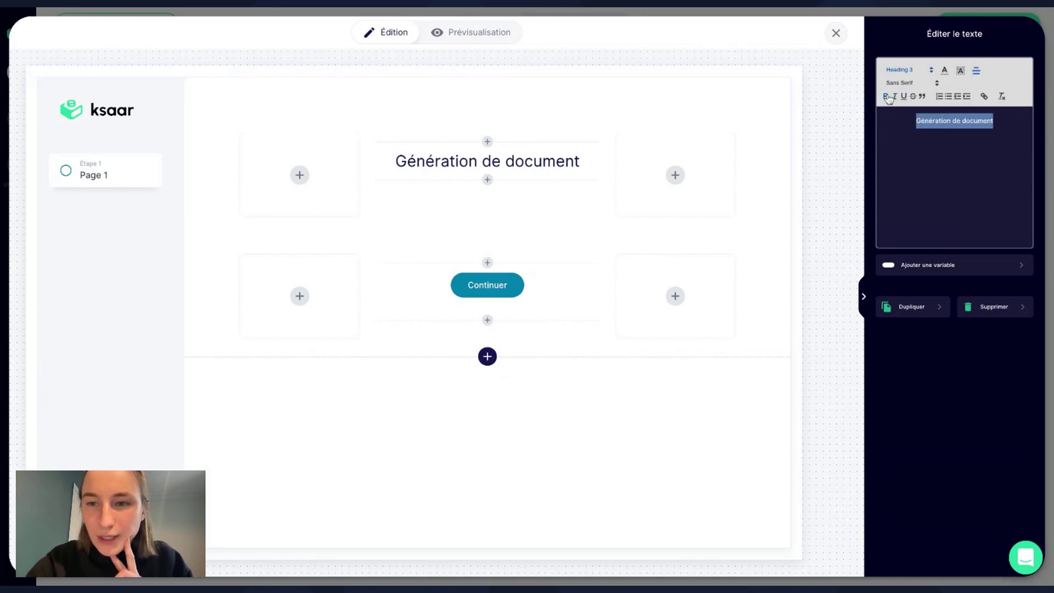
left_click(886, 96)
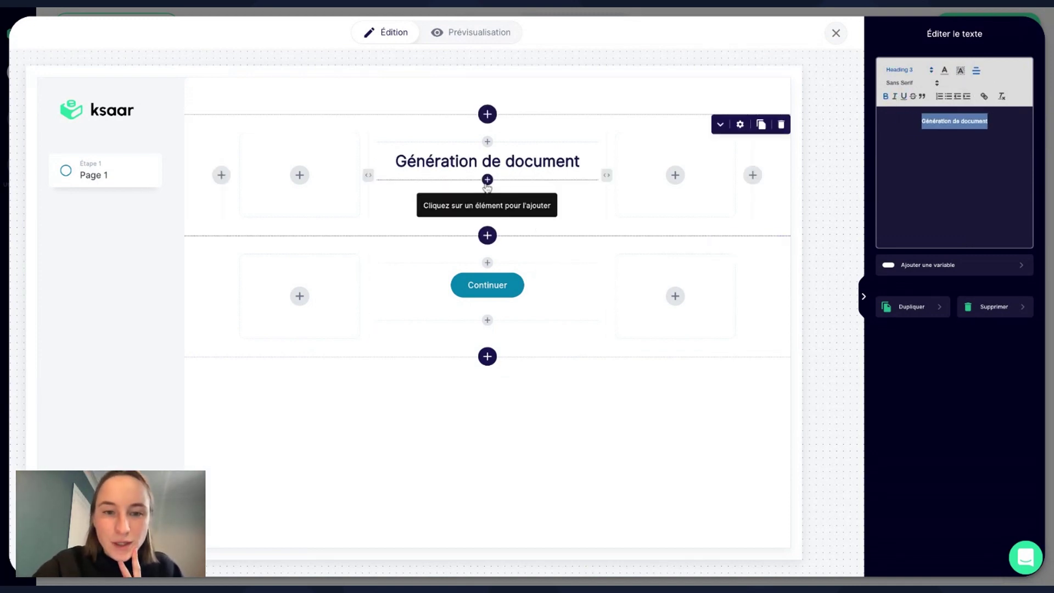
Show the list of elements that can be added beneath the heading.
left_click(487, 179)
left_click(974, 144)
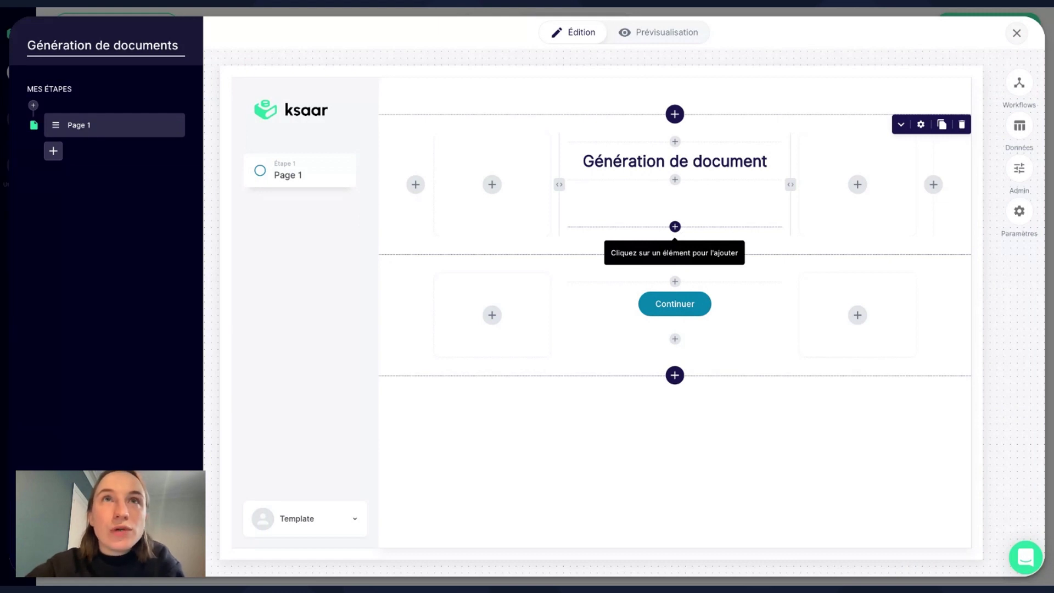
left_click(675, 227)
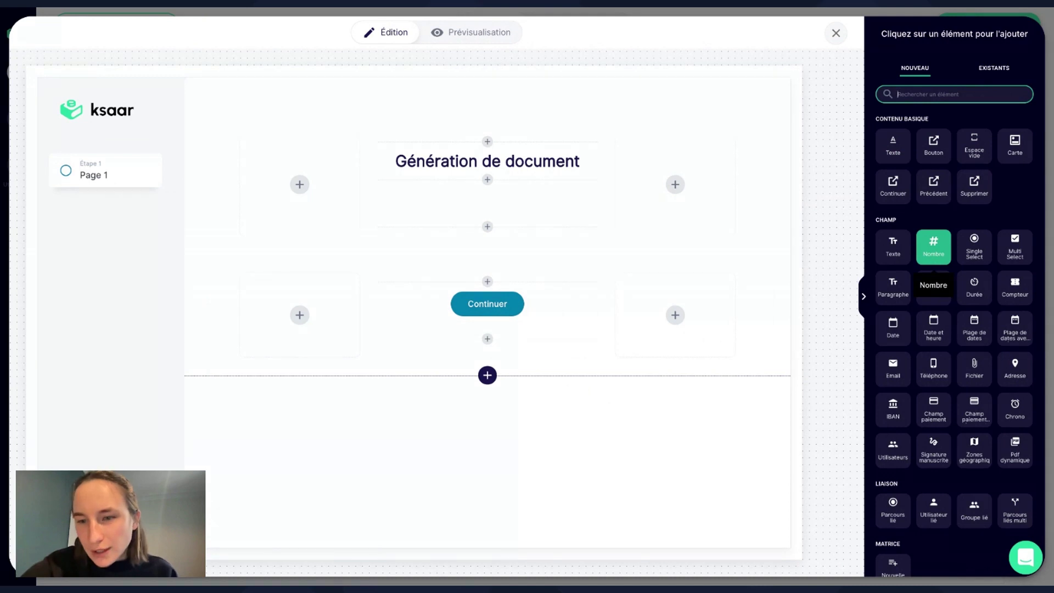
Add a Single Select dropdown under the heading, labelled 'Choisissez le document à générer'.
left_click(971, 254)
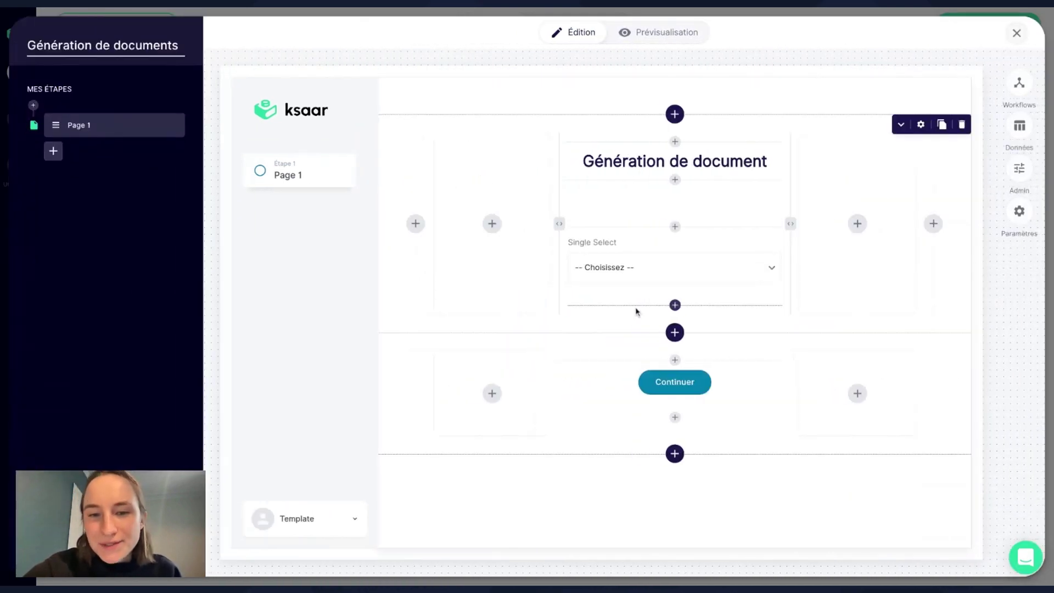
left_click(647, 270)
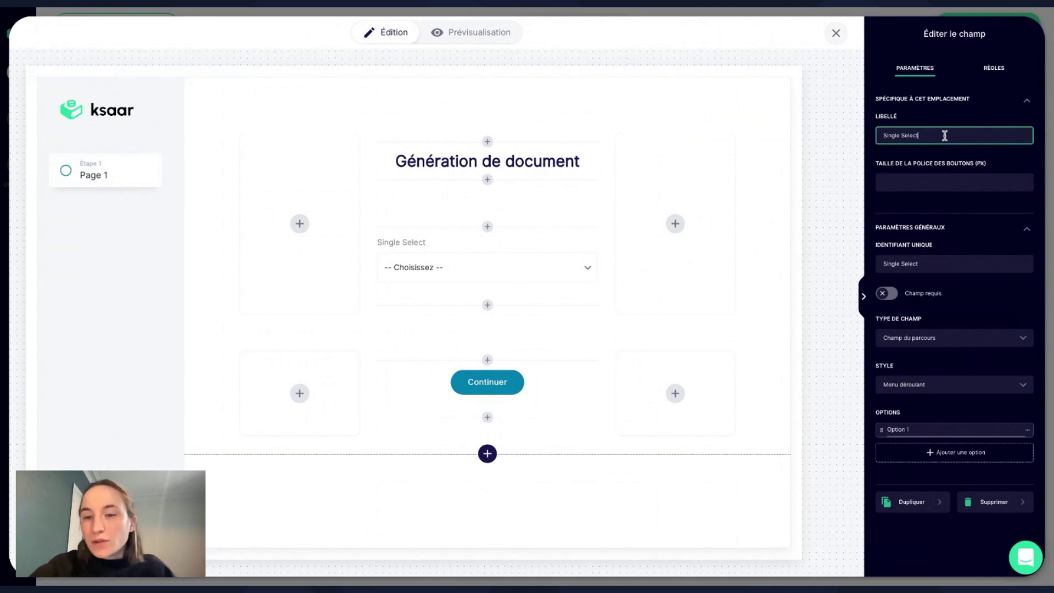
key("ctrl+a")
type("Ch")
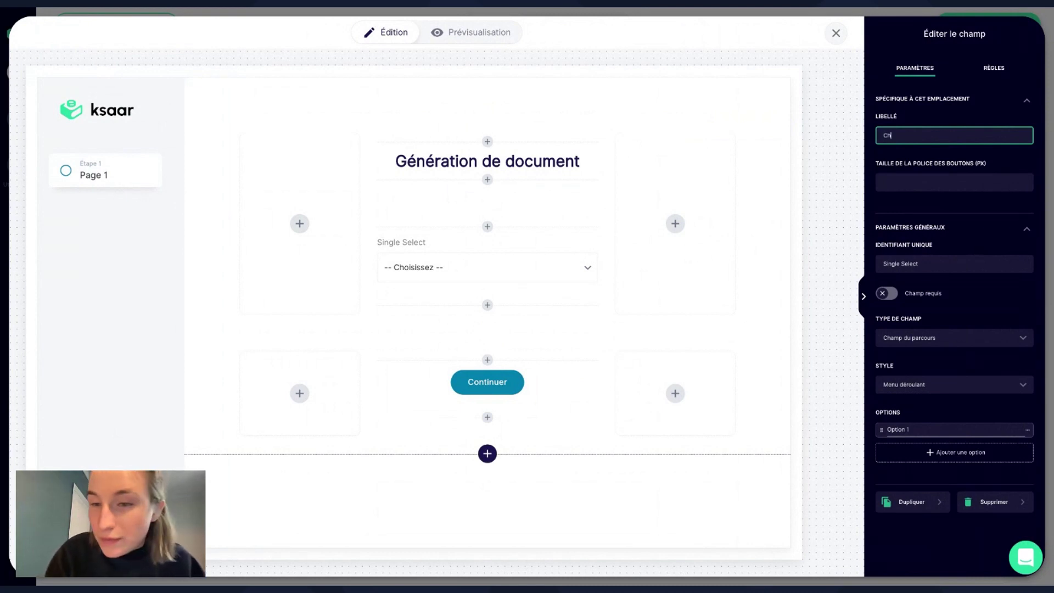
type("oisissez")
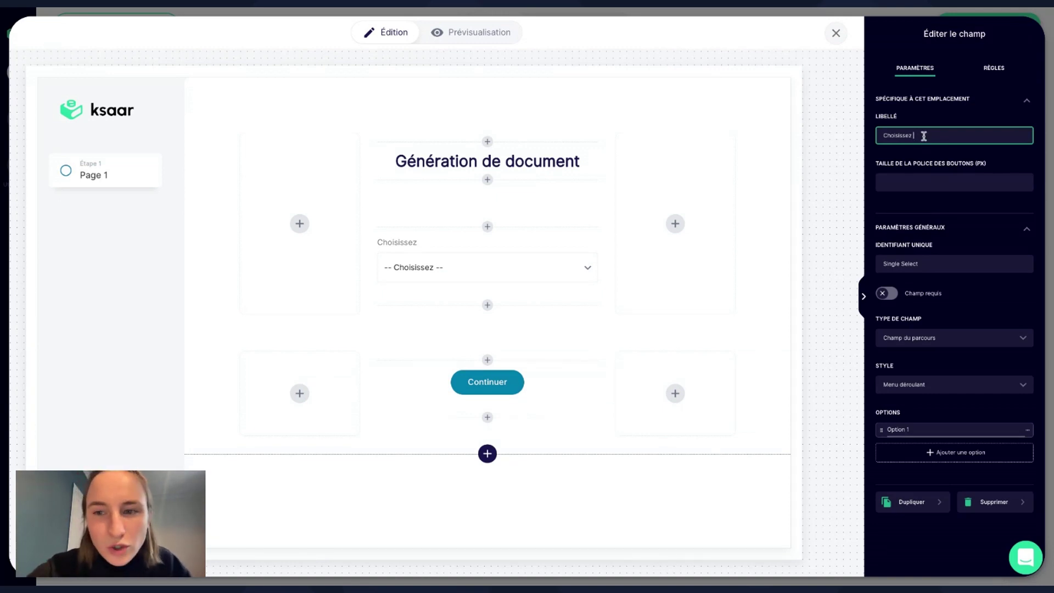
type("le docu")
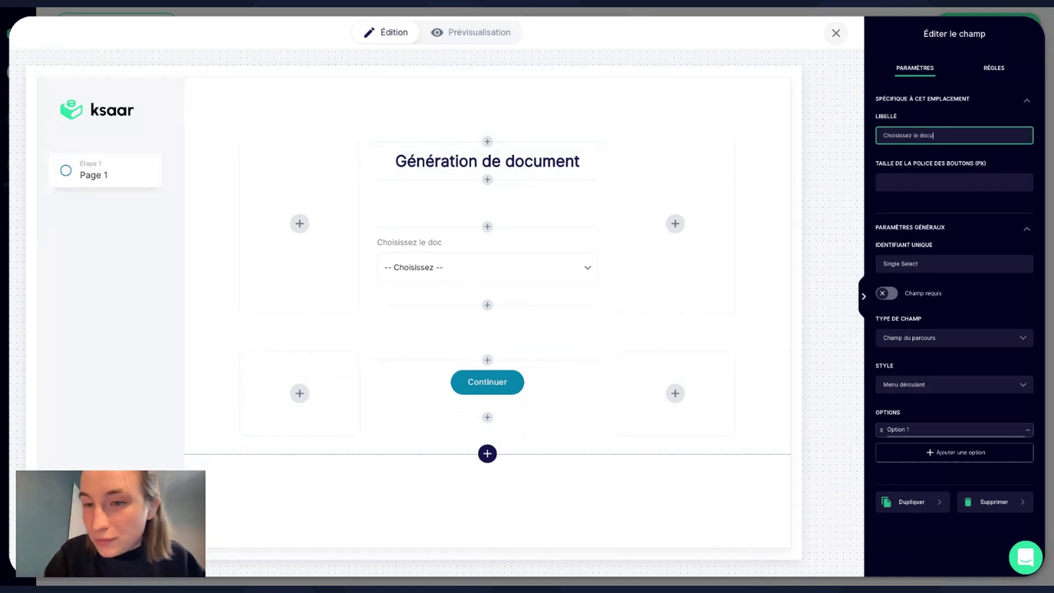
type("ment à générer")
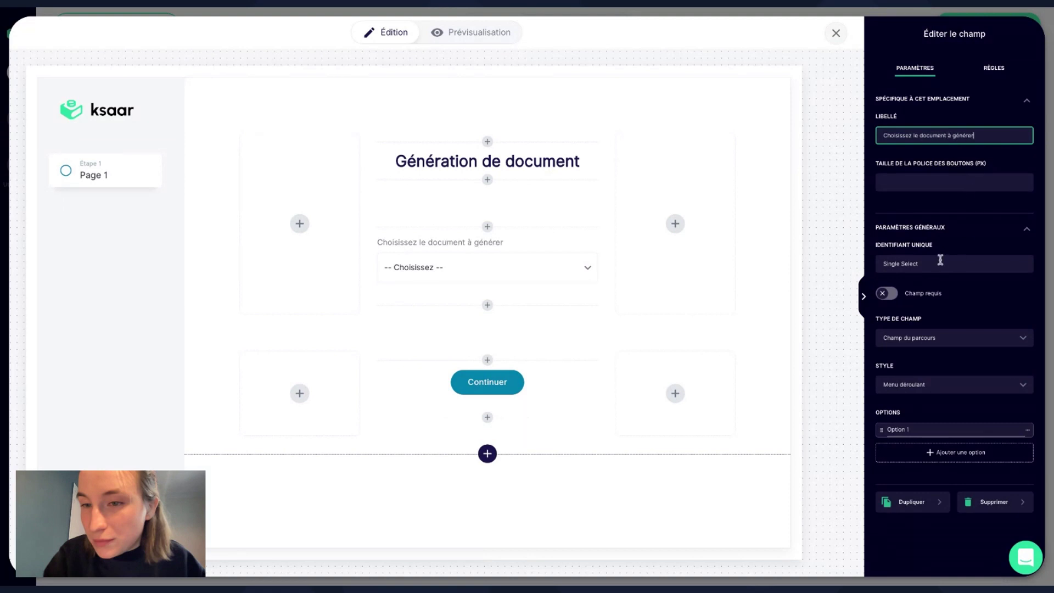
left_click(939, 261)
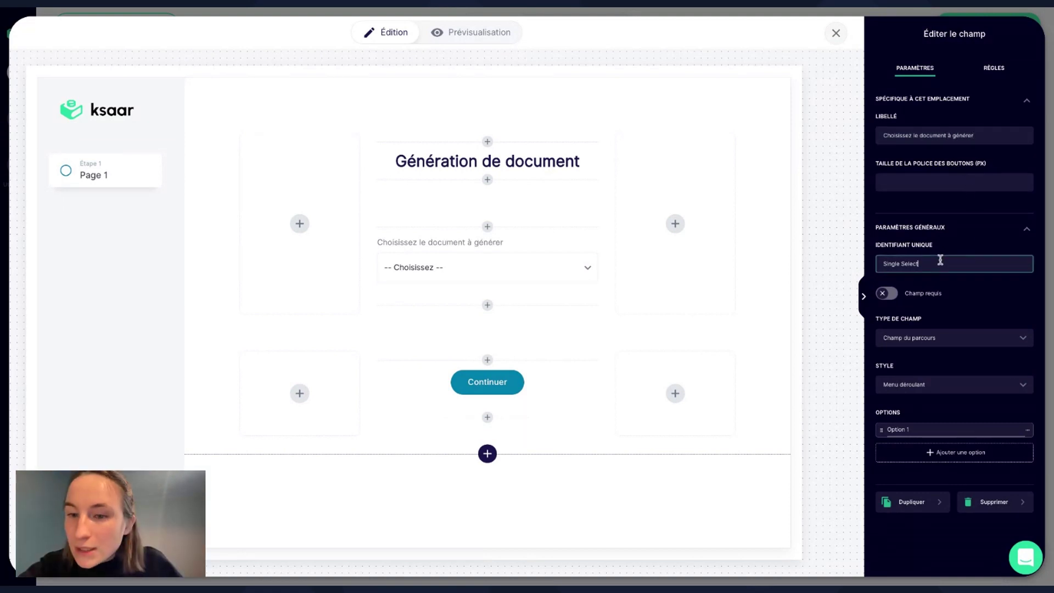
Set the dropdown's unique identifier to 'Choix doc'.
triple_click(933, 266)
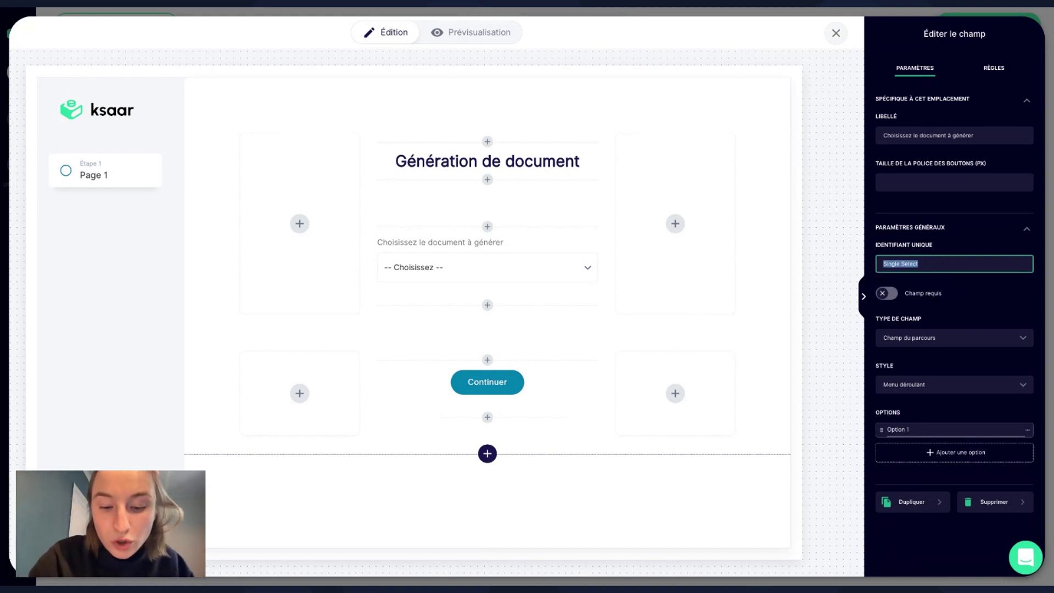
type("d")
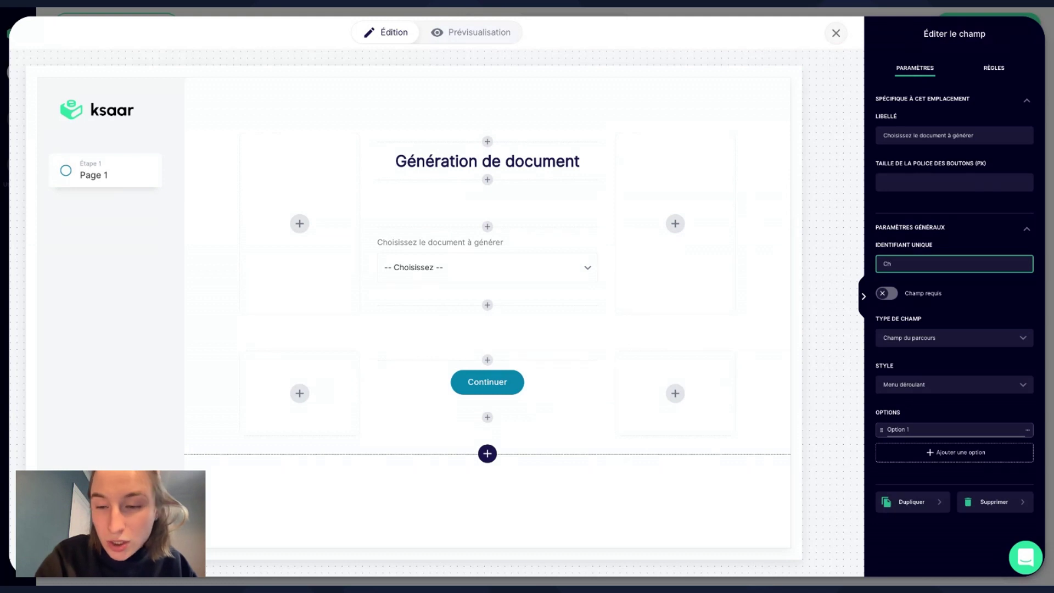
type("hoix")
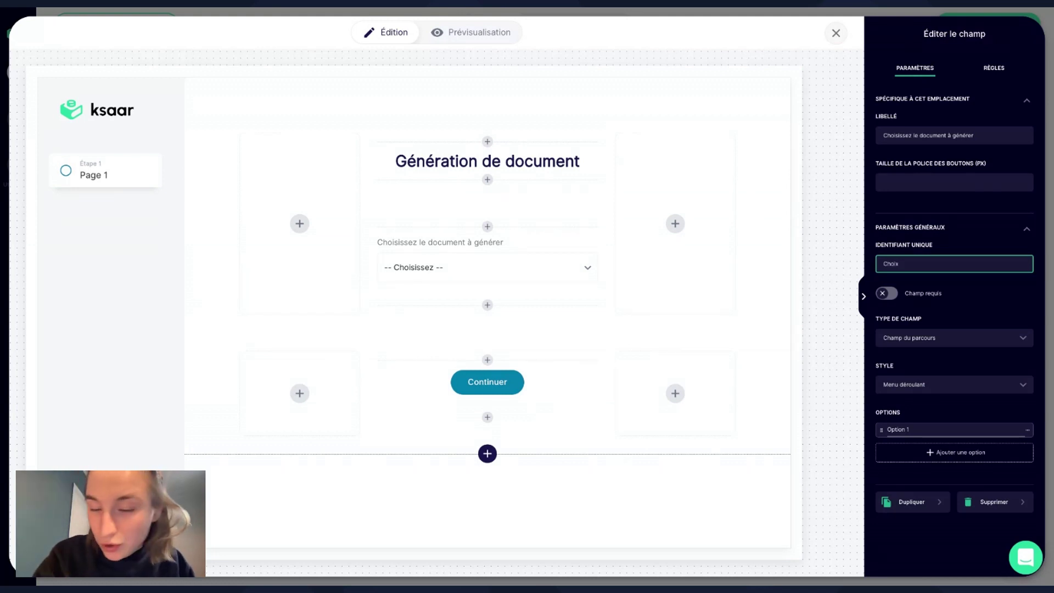
type(" doc")
left_click(966, 319)
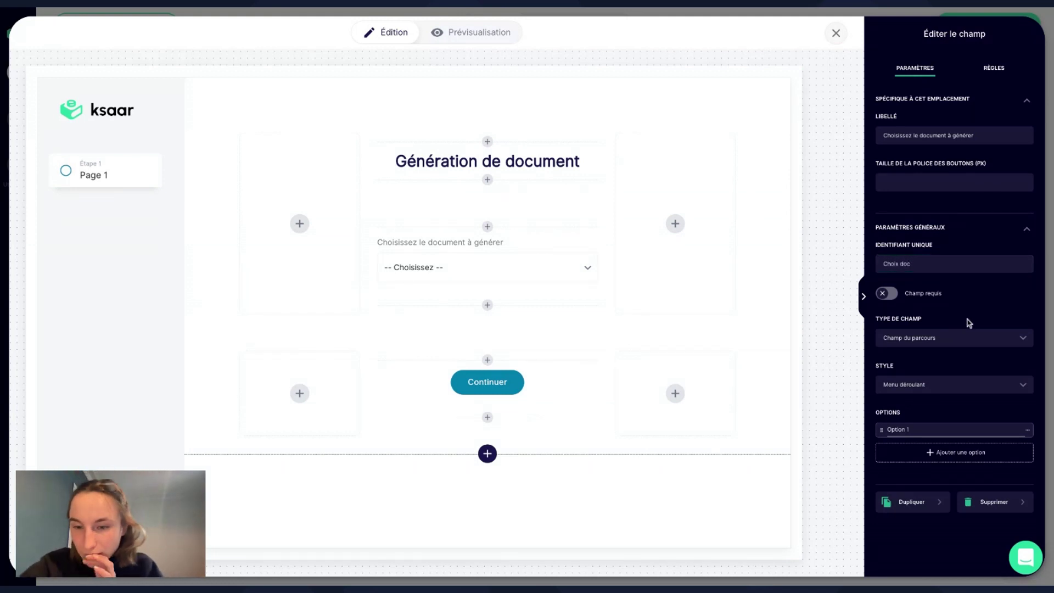
Give the dropdown two options: 'Accord de confidentialité' and 'Contrat'.
left_click(923, 428)
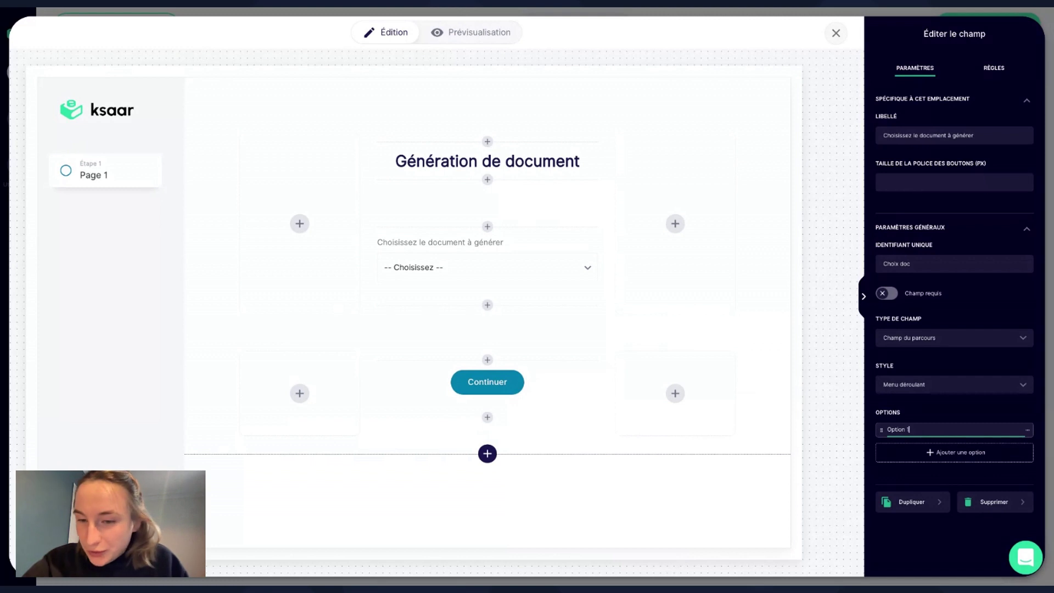
key("ctrl+a")
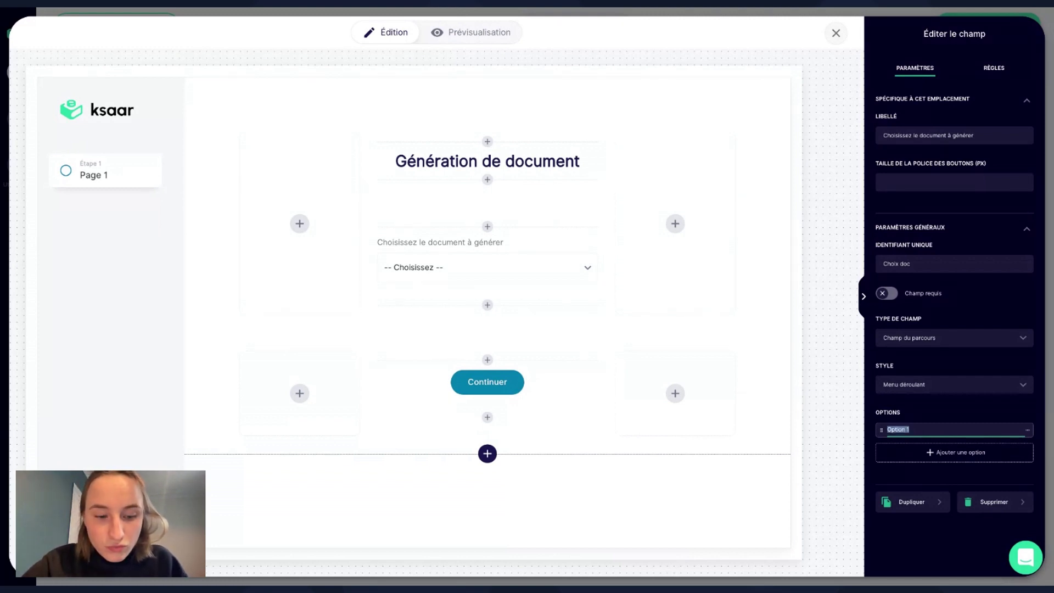
type("Accord d")
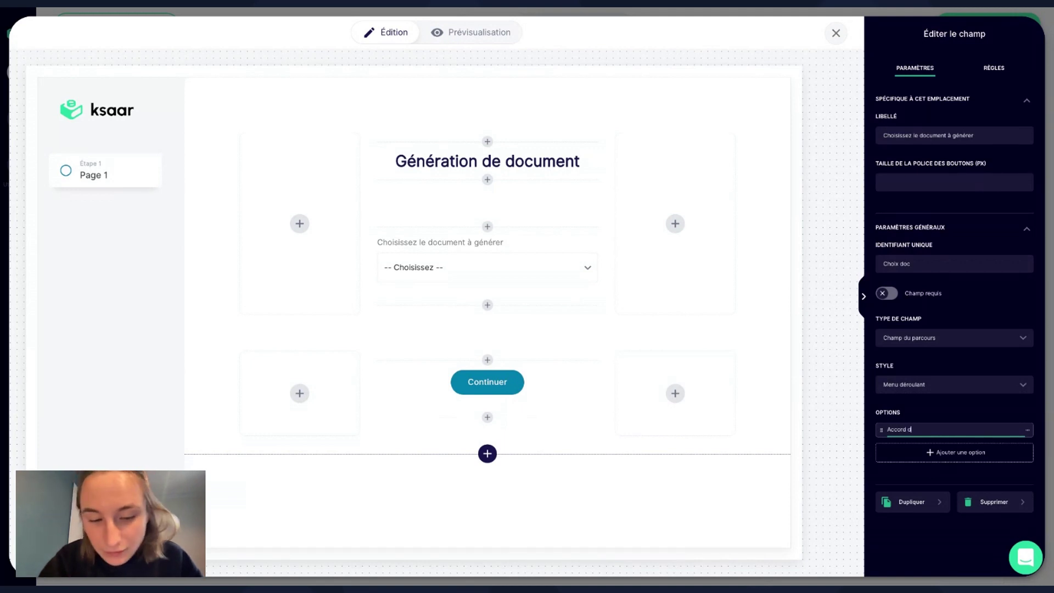
type("e confidential")
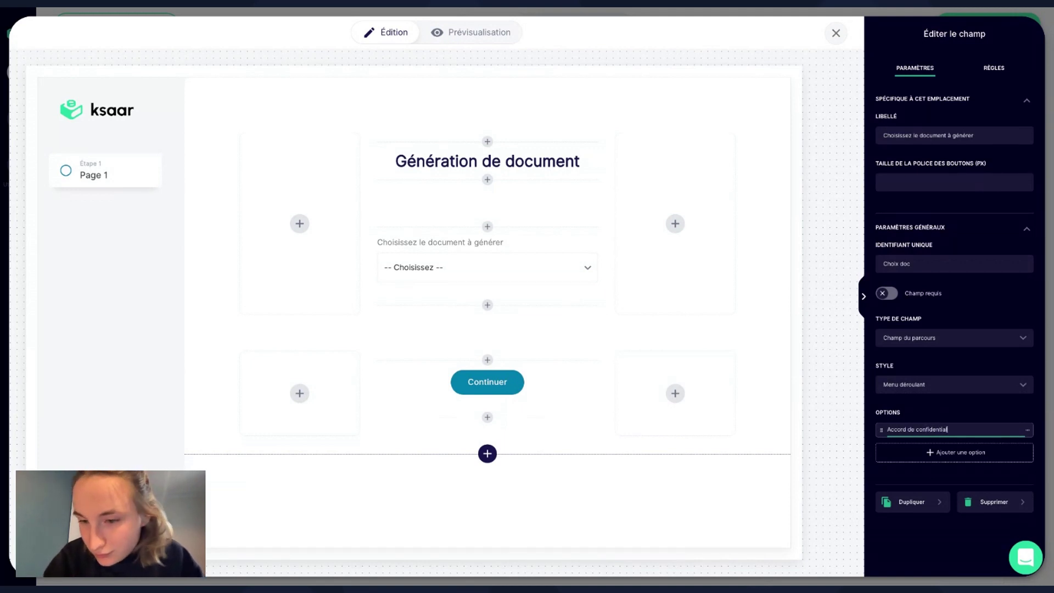
type("ité")
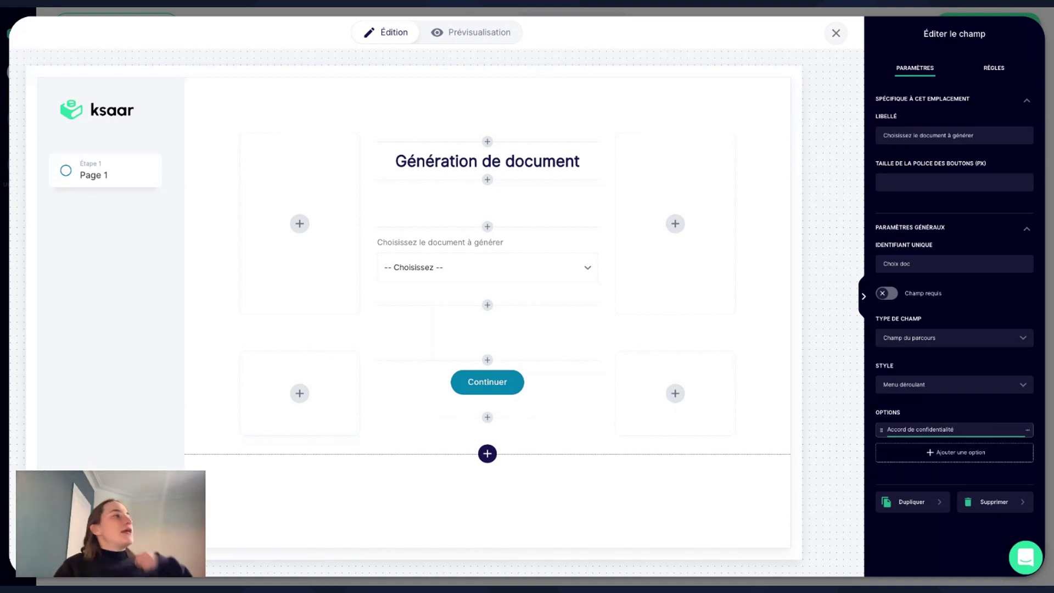
key("Return")
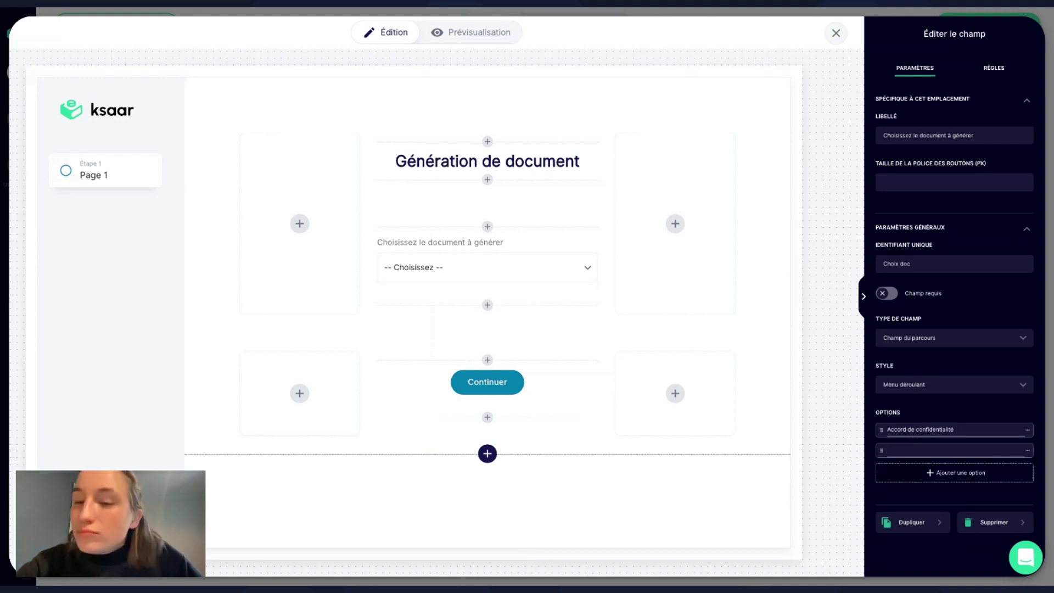
type("Option B")
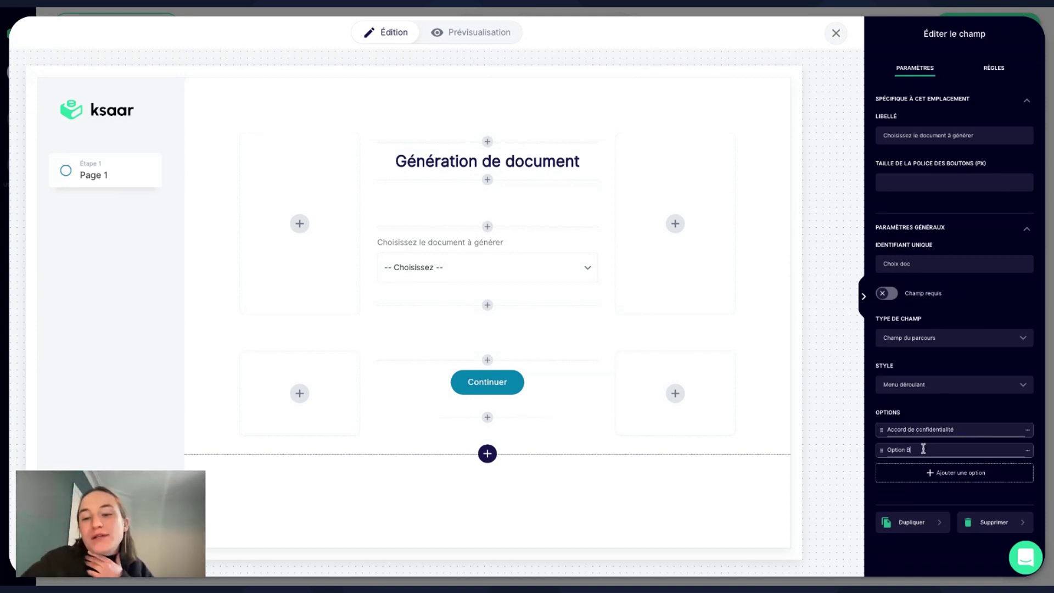
key("BackSpace")
key("BackSpace")
key("BackSpace")
key("BackSpace")
key("BackSpace")
key("BackSpace")
key("BackSpace")
key("BackSpace")
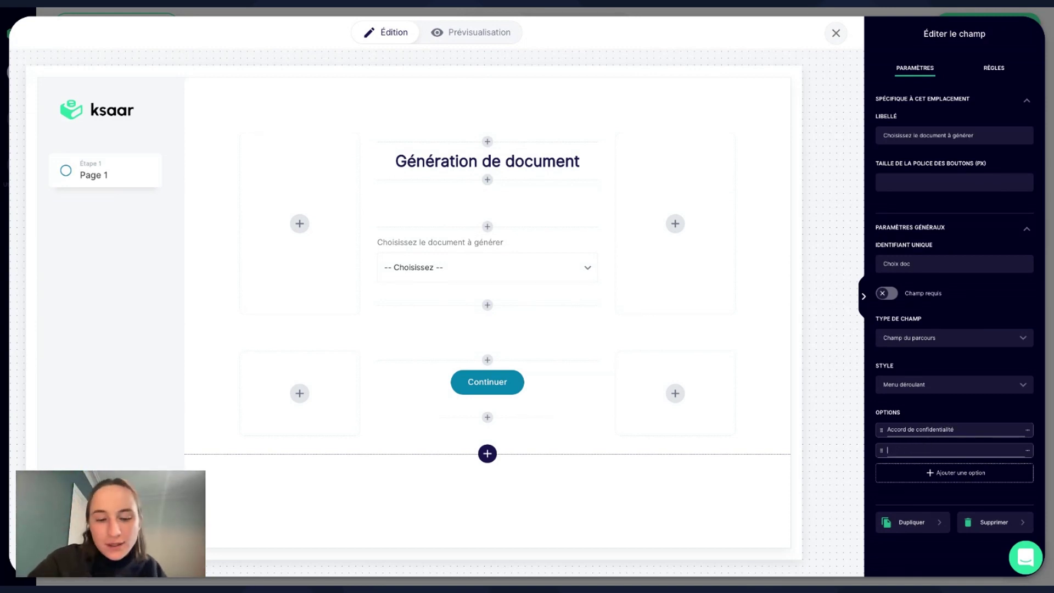
type("Contrat")
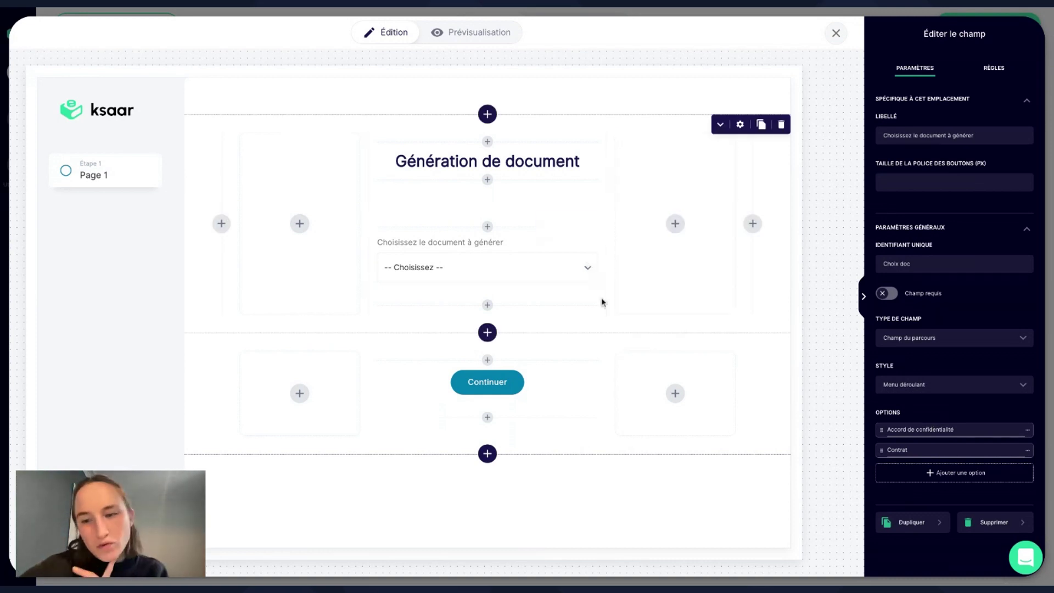
Place an Espace vide block directly below the document-choice dropdown.
left_click(487, 305)
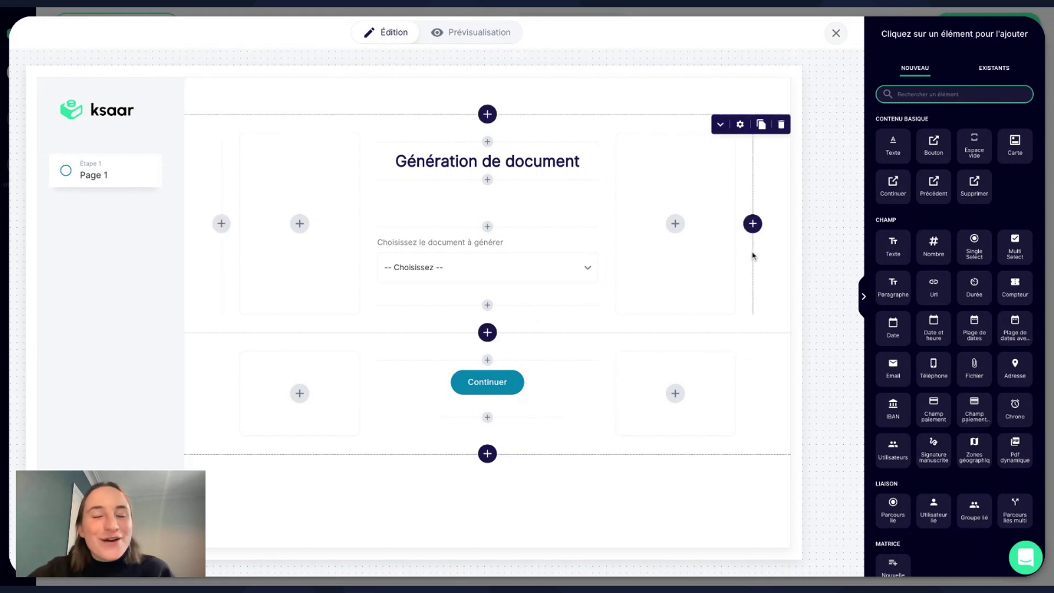
left_click(968, 160)
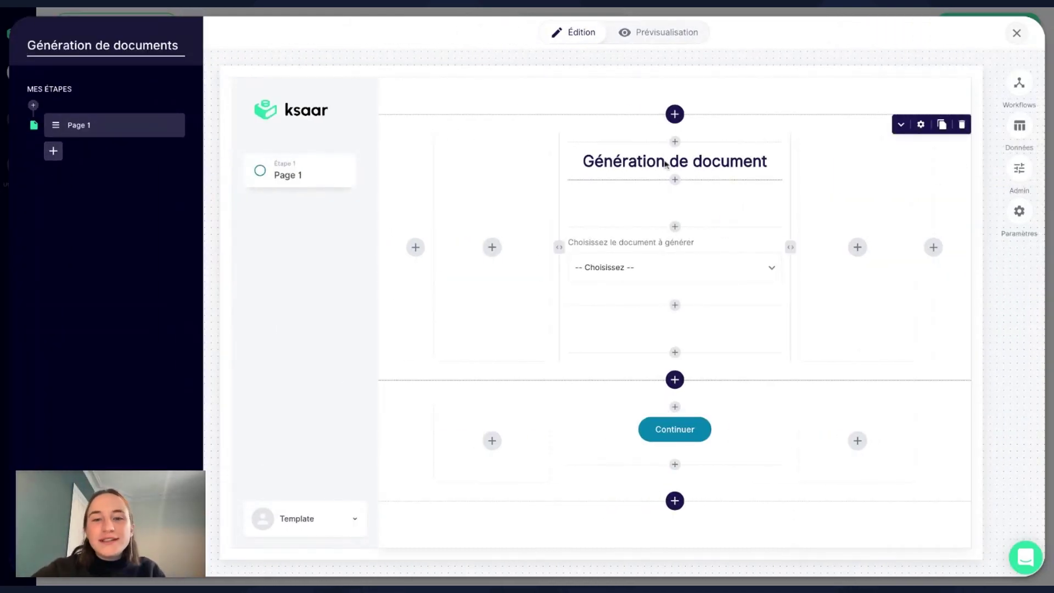
left_click(675, 352)
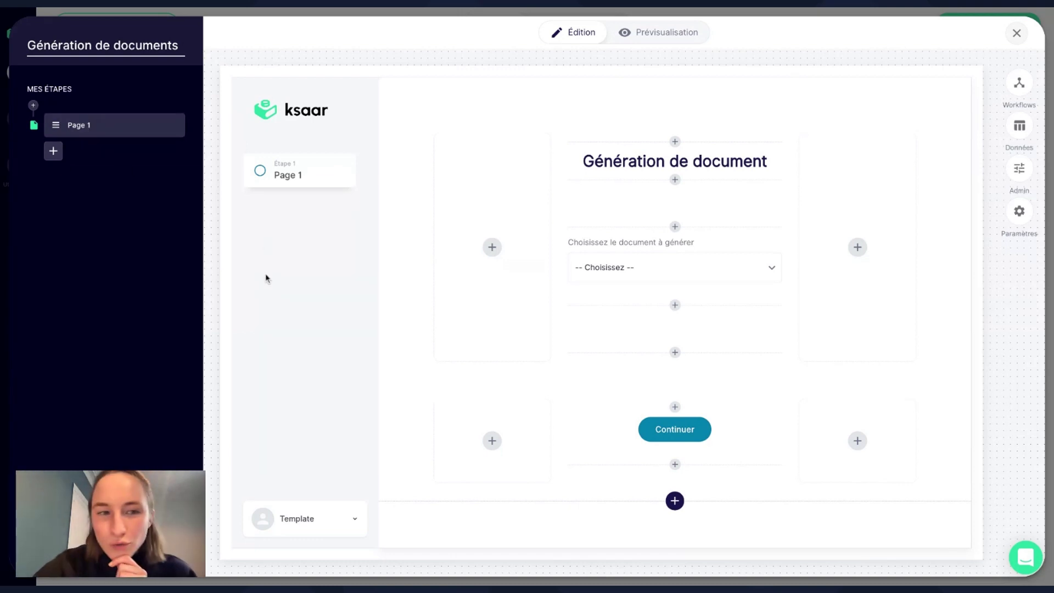
Rename the Page 1 step to 'Choix du doc'.
left_click(172, 125)
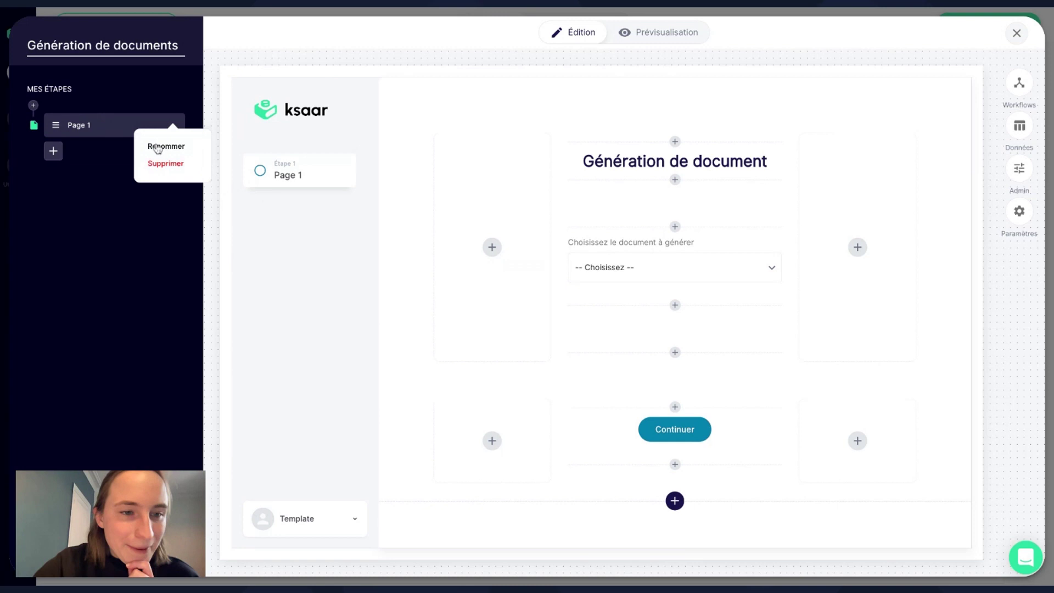
left_click(158, 146)
type("Choi")
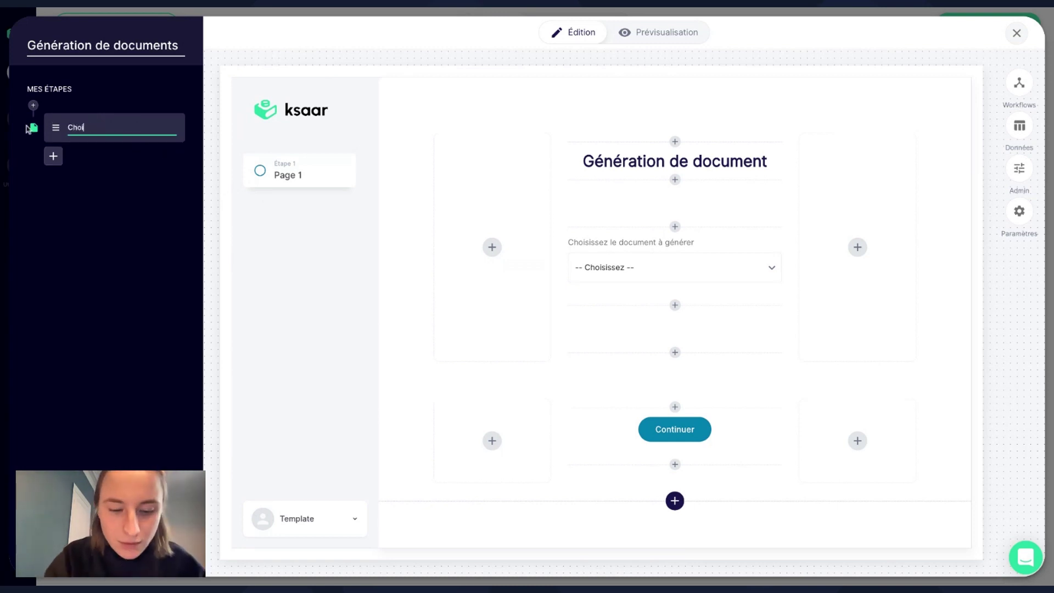
type("x du doc")
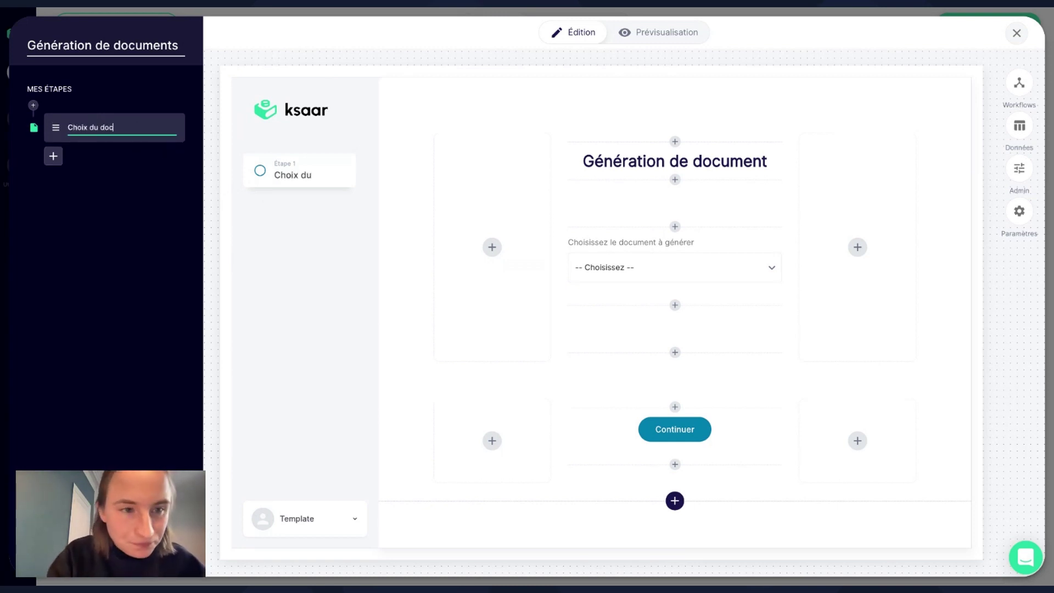
left_click(217, 157)
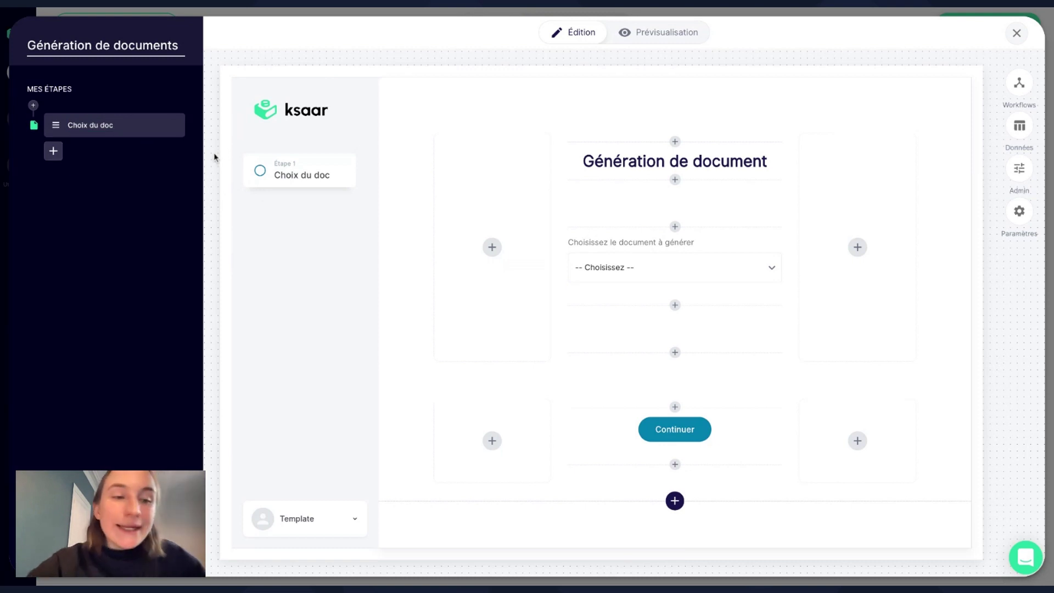
Add an action step with scenarios 'Accord de confidentialité' and 'Contrat'.
left_click(53, 150)
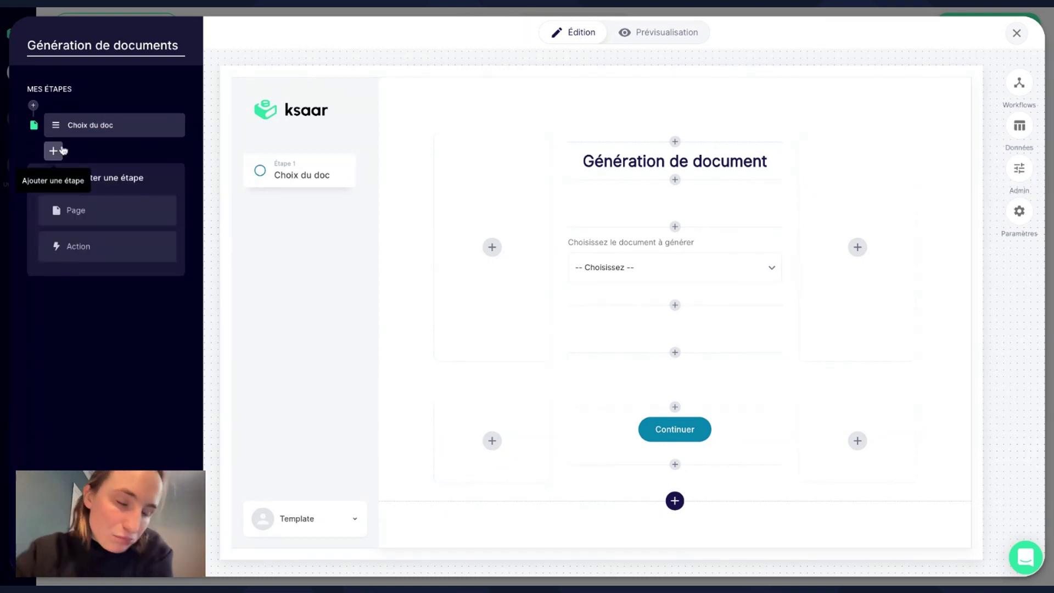
left_click(86, 247)
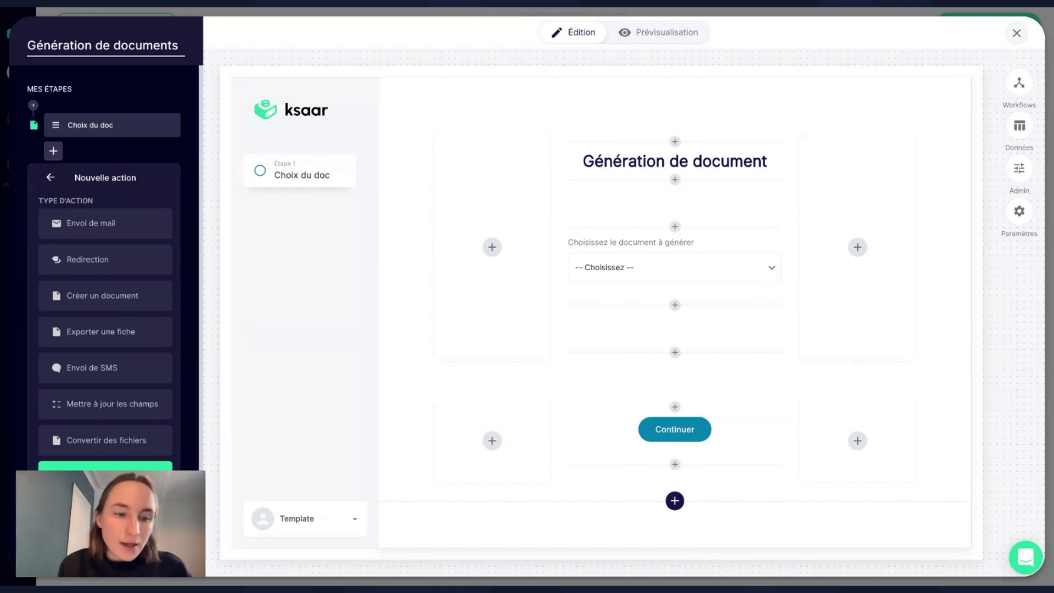
left_click(104, 467)
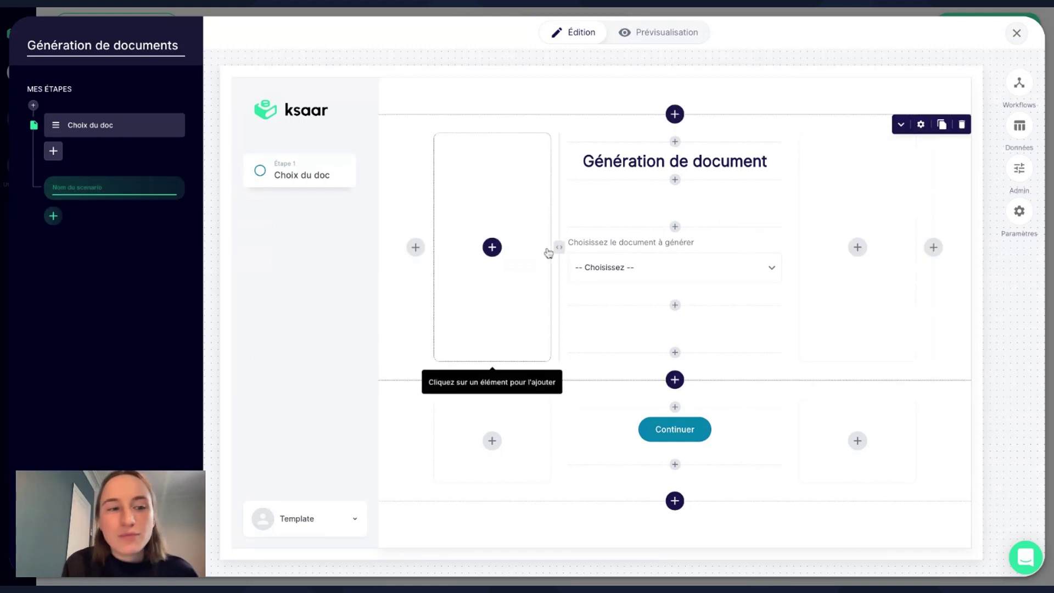
type("Accord")
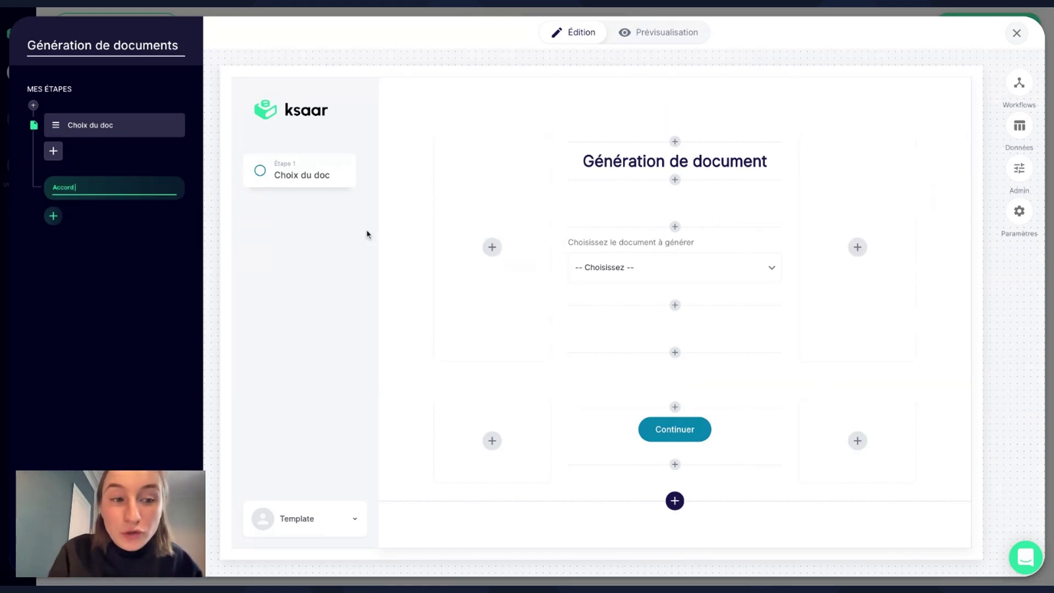
type(" de confidentialité")
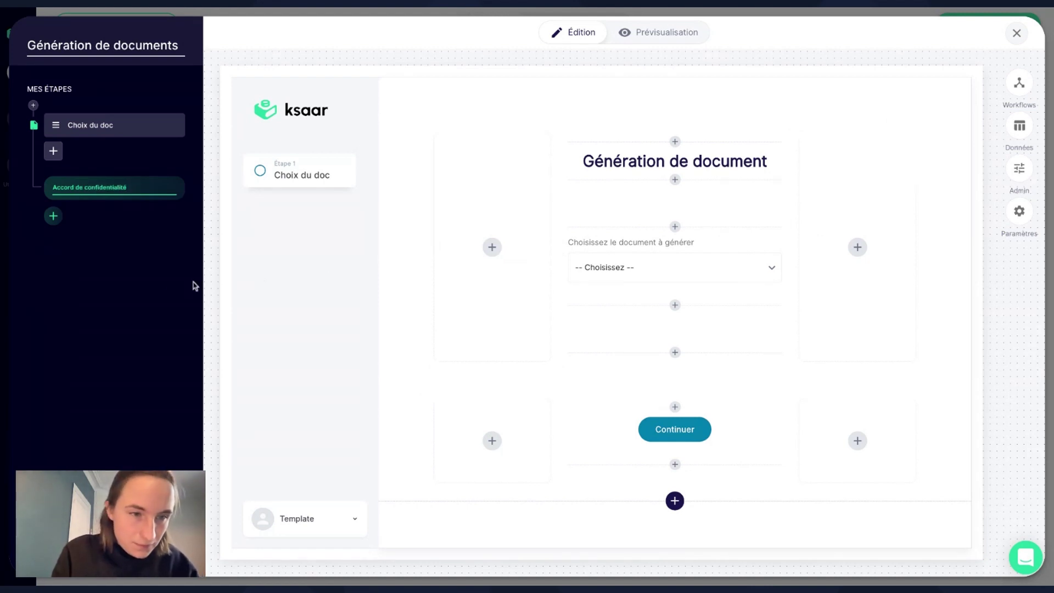
left_click(93, 247)
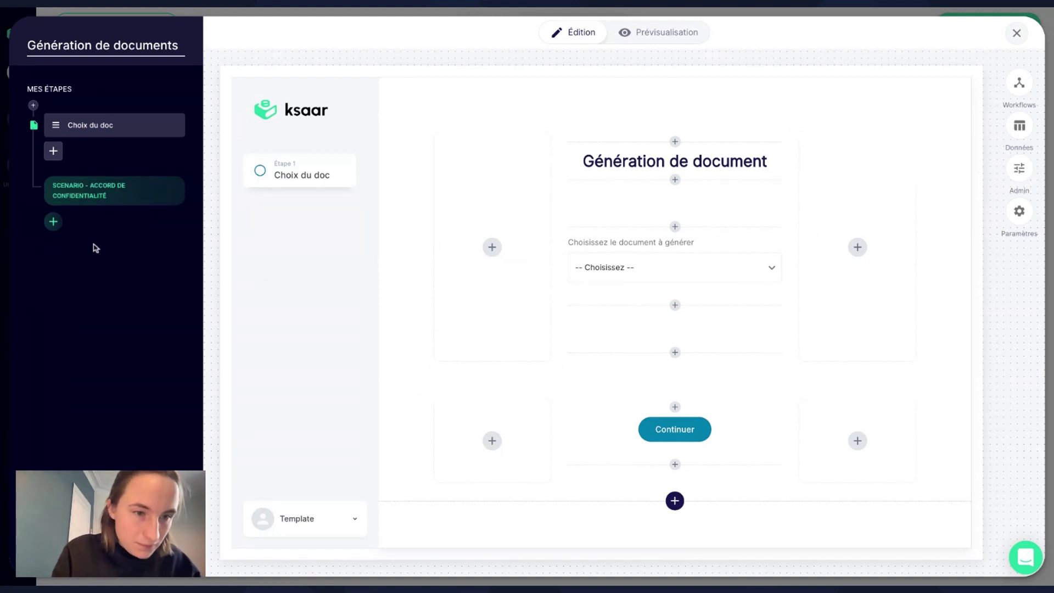
left_click(53, 223)
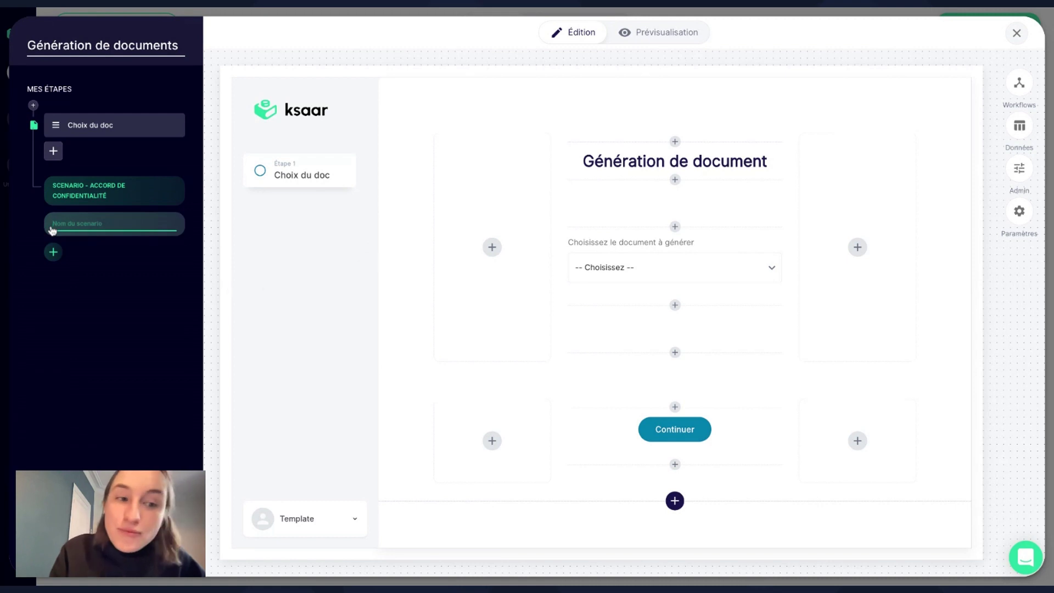
type("Contrat")
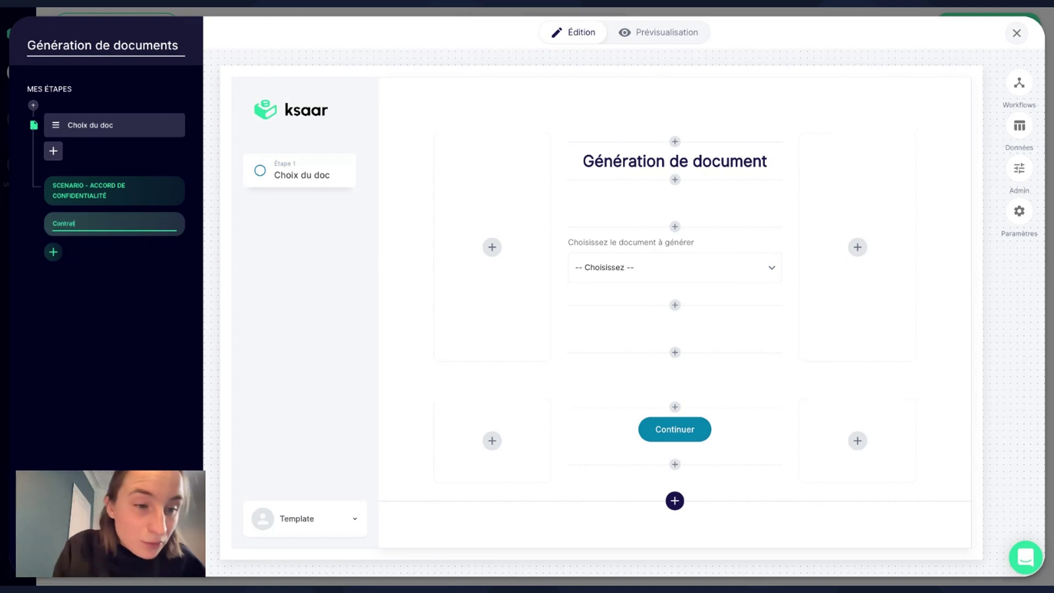
left_click(111, 264)
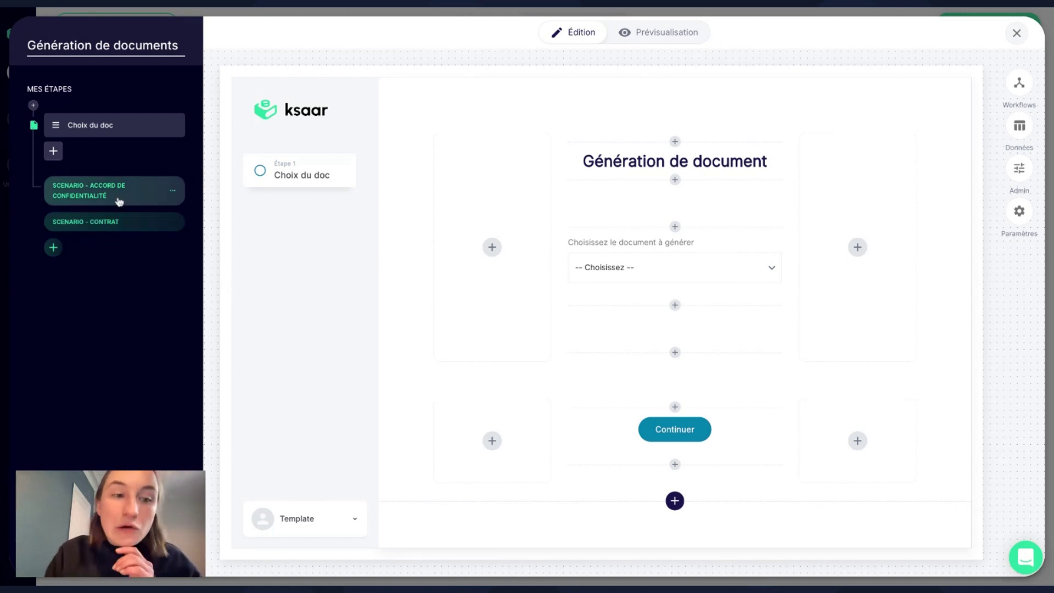
Give the Accord de confidentialité scenario the condition Choix doc Égal à 'Accord de confidentialité'.
left_click(88, 200)
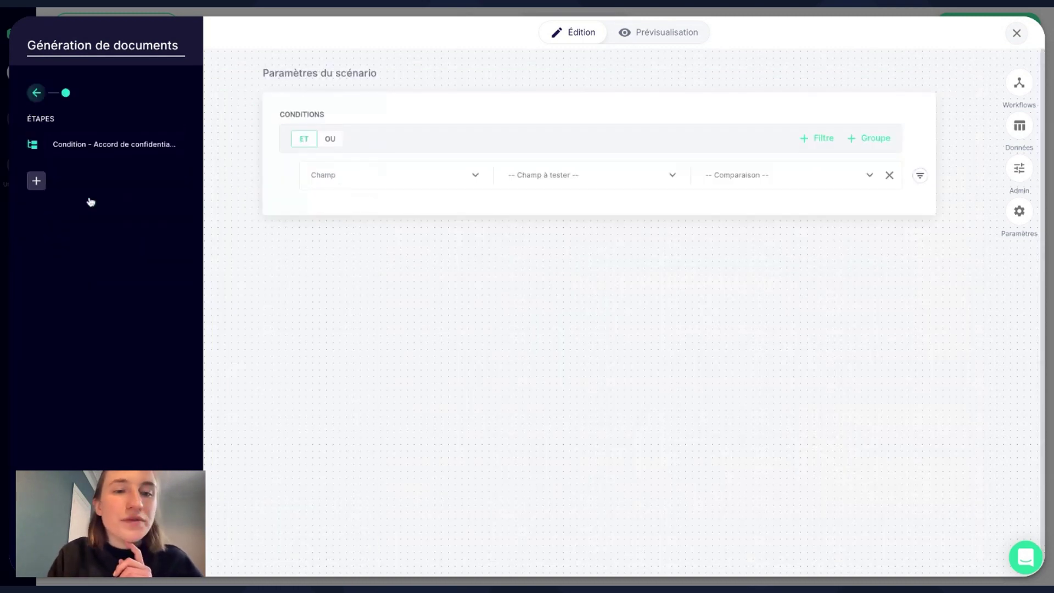
left_click(584, 179)
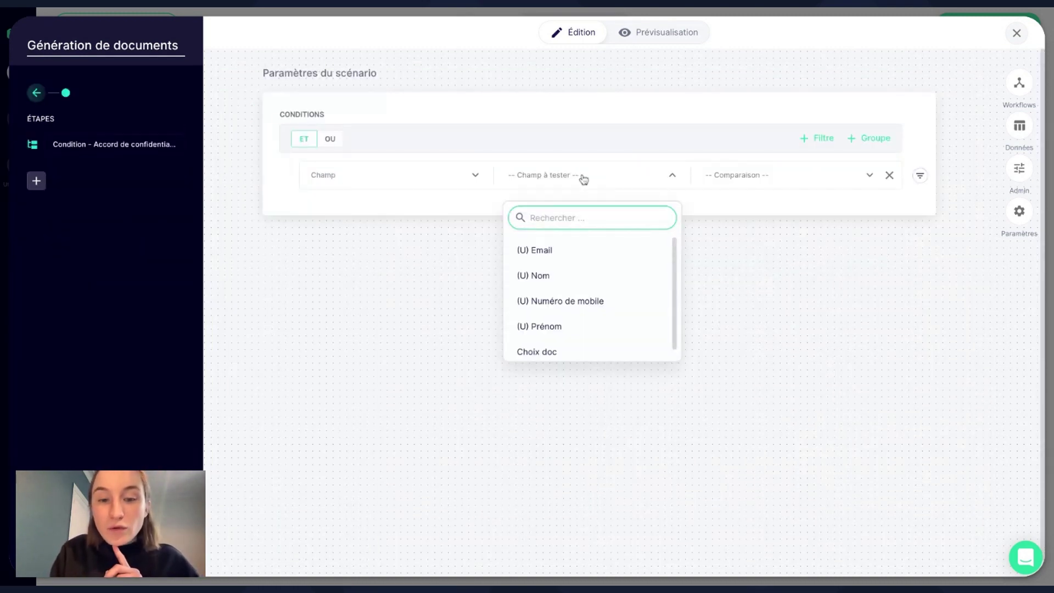
left_click(542, 358)
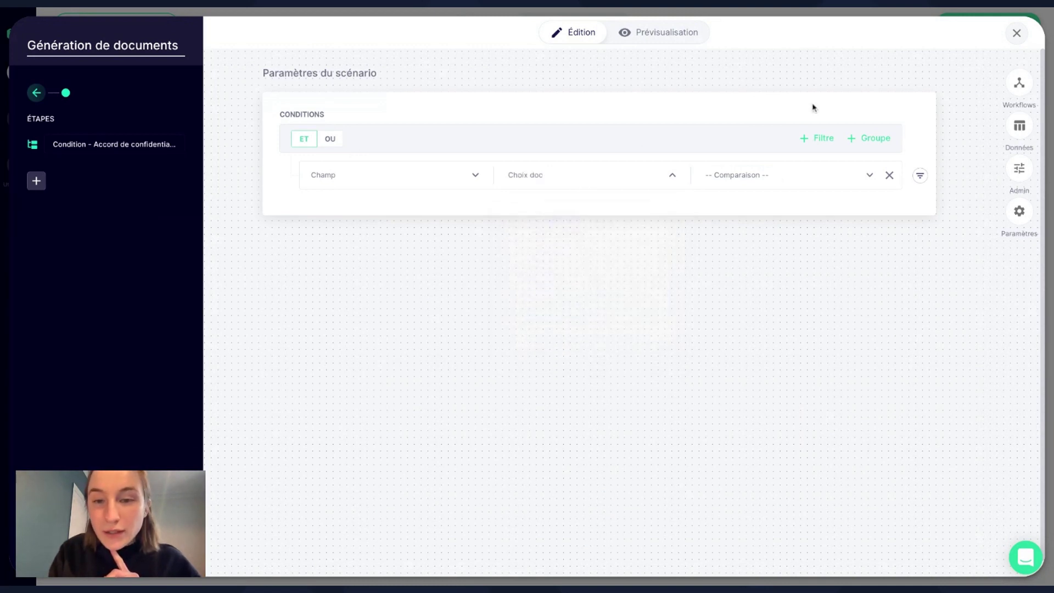
left_click(753, 181)
left_click(747, 279)
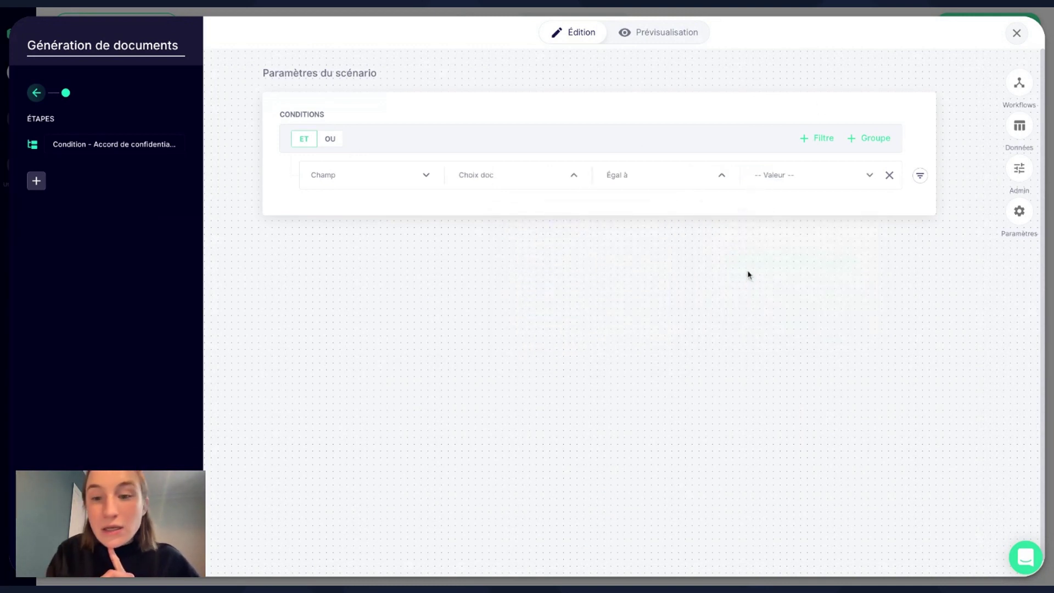
left_click(767, 172)
left_click(781, 220)
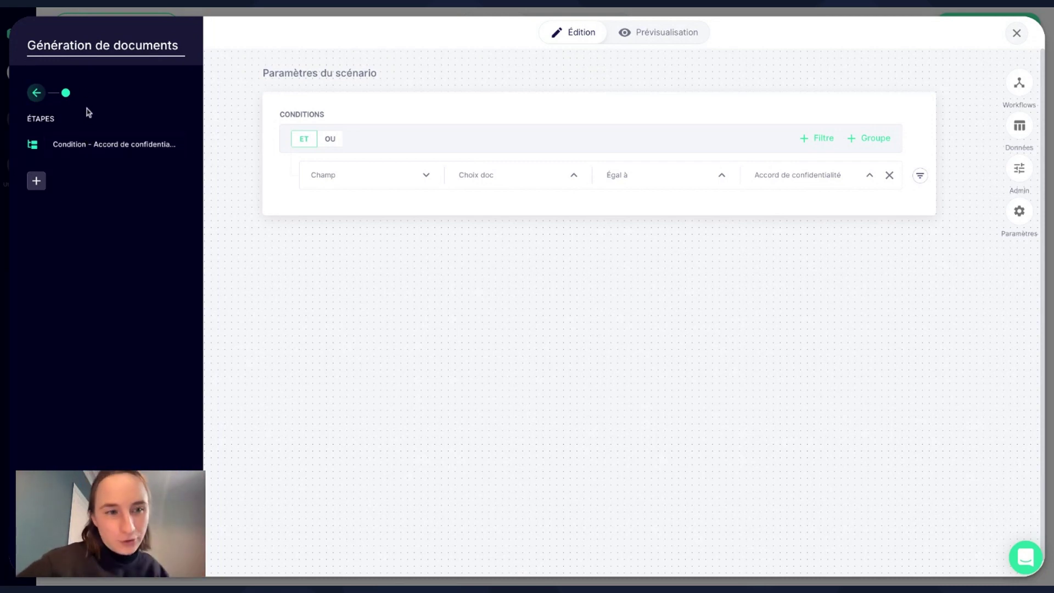
Add a Page libre step named 'Détails' to the scenario and open its form.
left_click(37, 192)
left_click(77, 241)
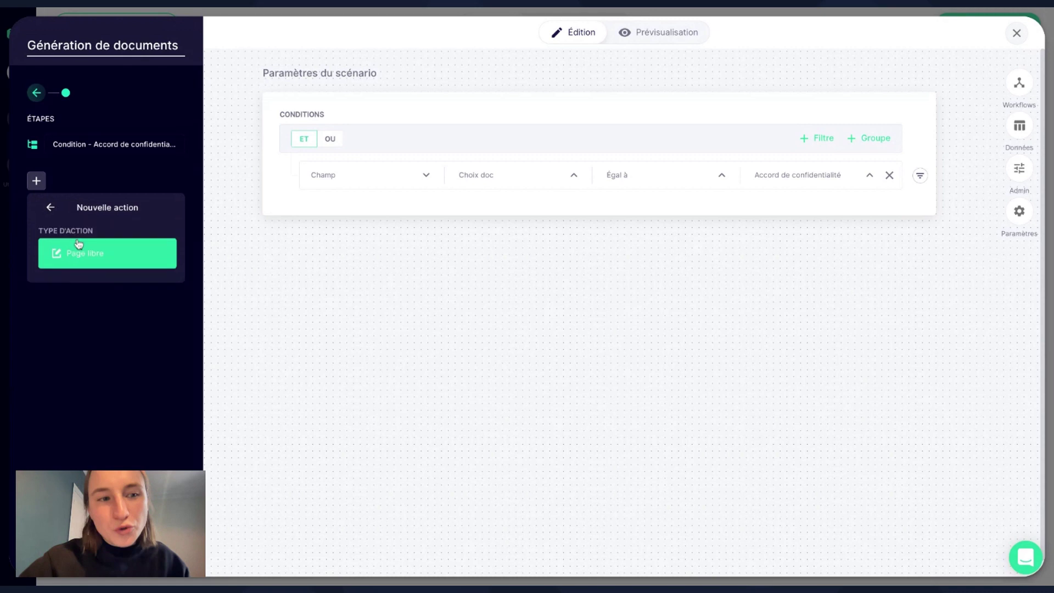
left_click(88, 266)
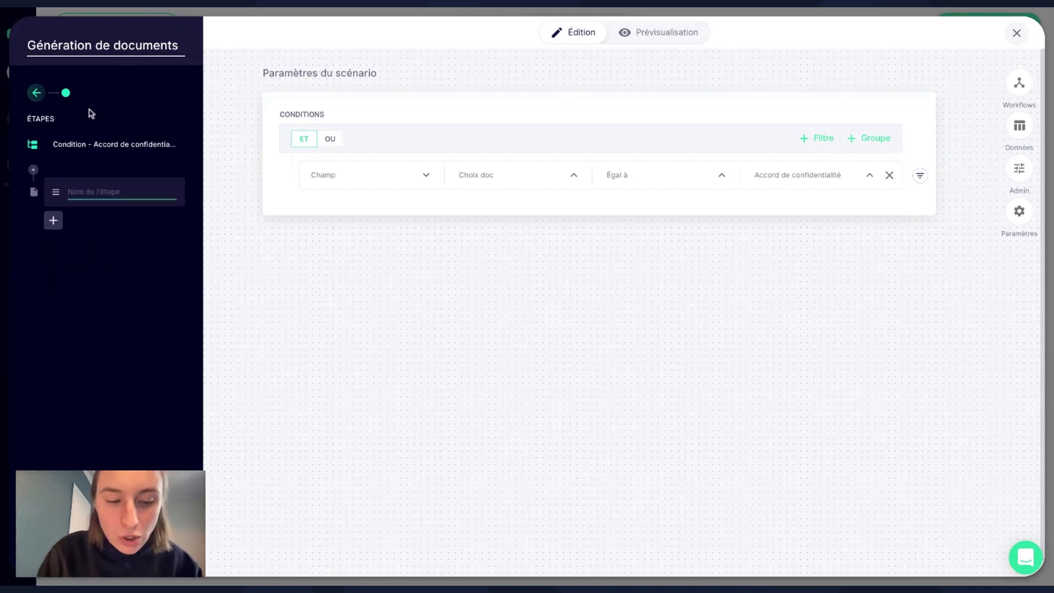
type("Détails")
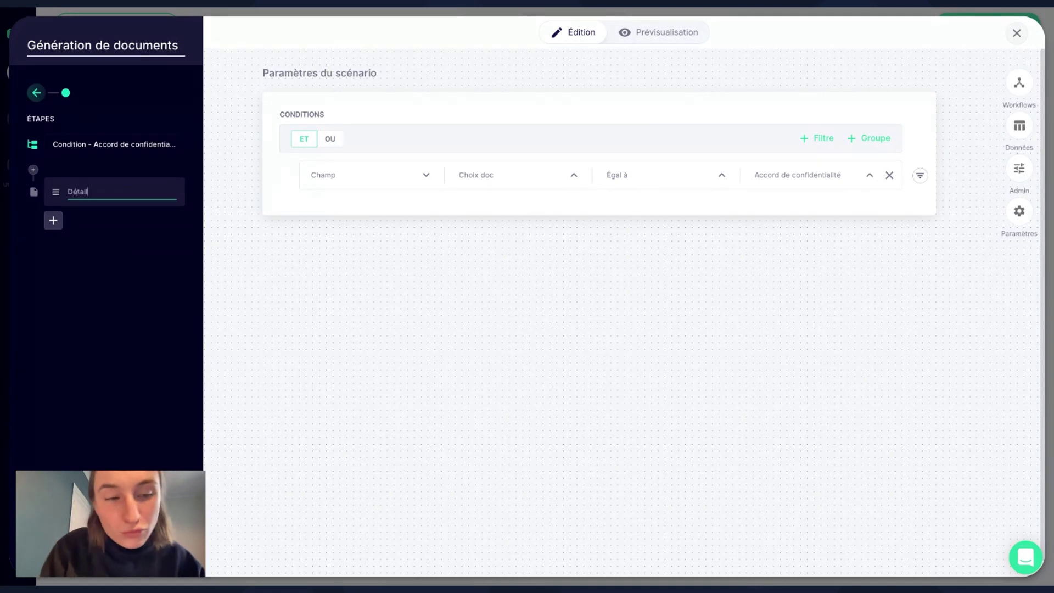
key("Return")
left_click(88, 186)
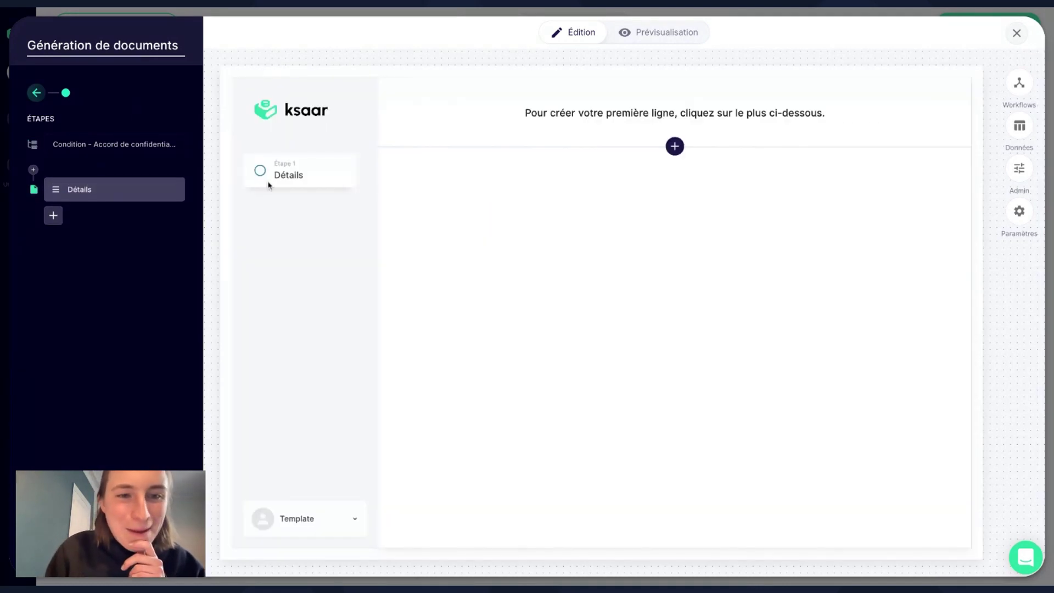
Add a 3 Colonnes row to the Détails form.
left_click(676, 147)
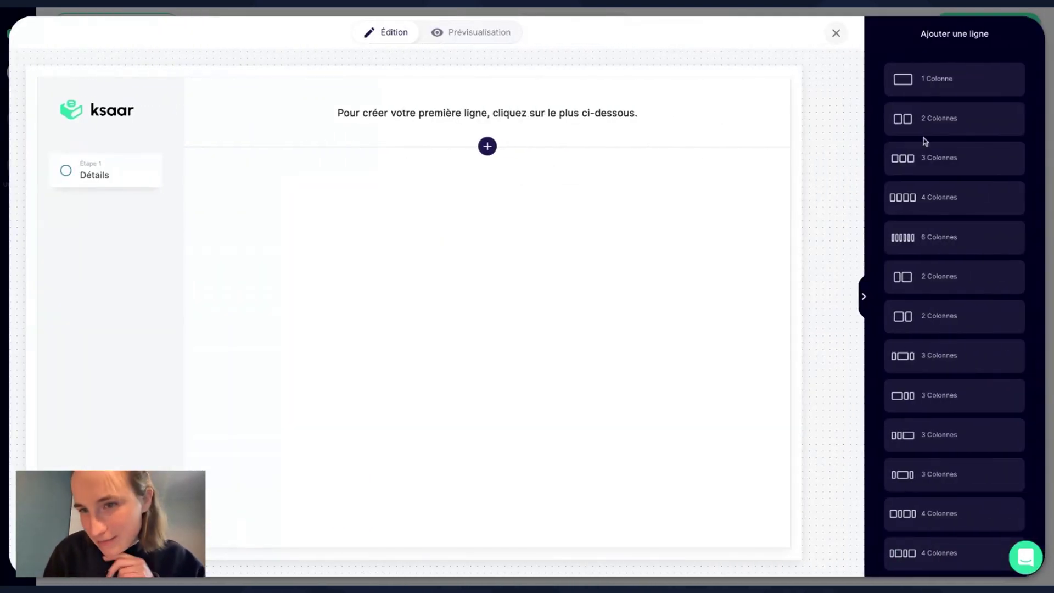
left_click(946, 358)
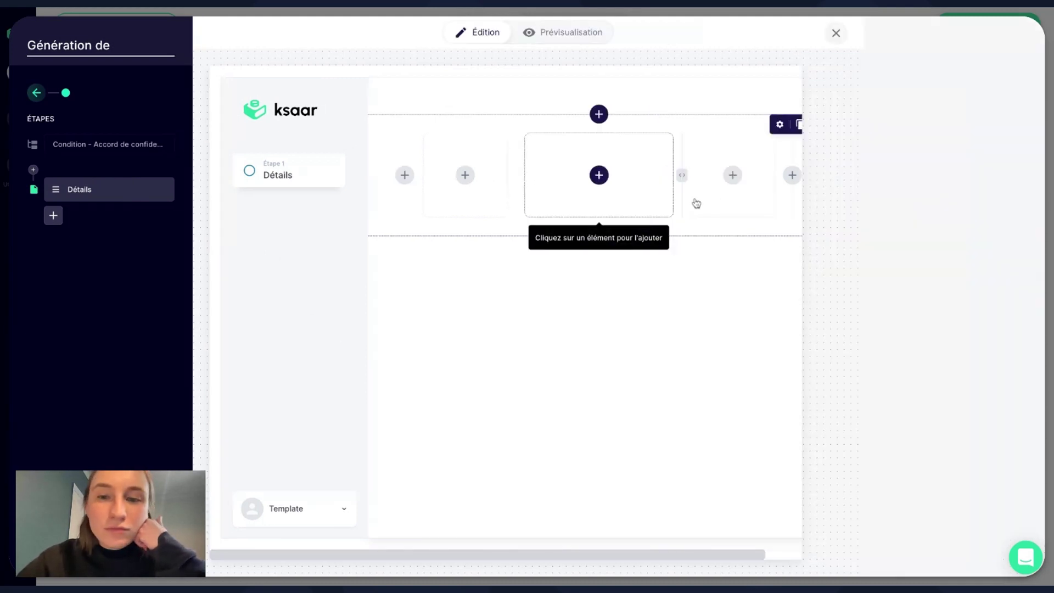
Insert a Texte field into the middle column of the three-column row.
left_click(697, 204)
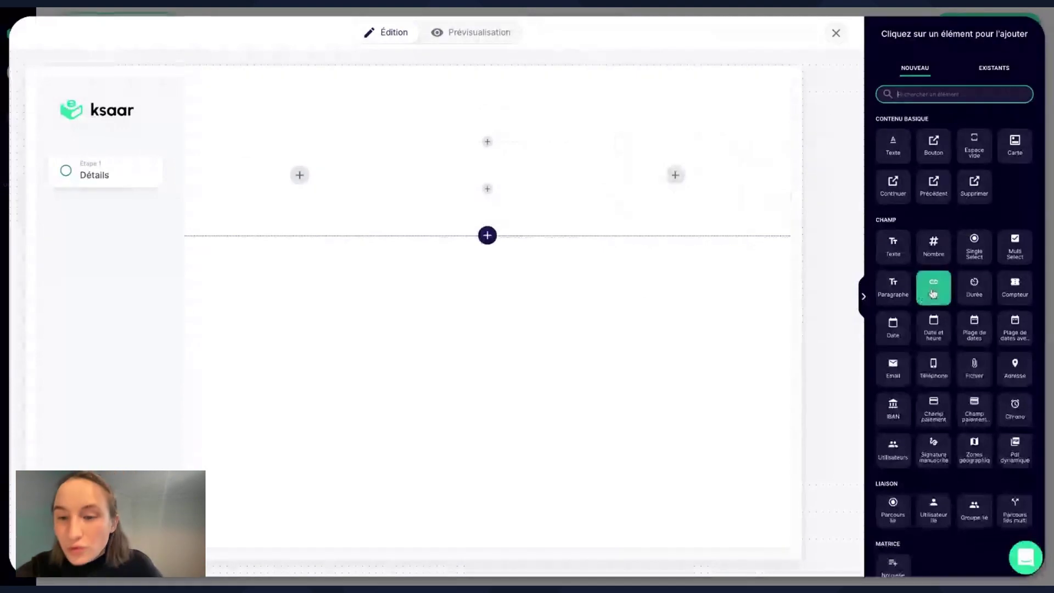
left_click(905, 261)
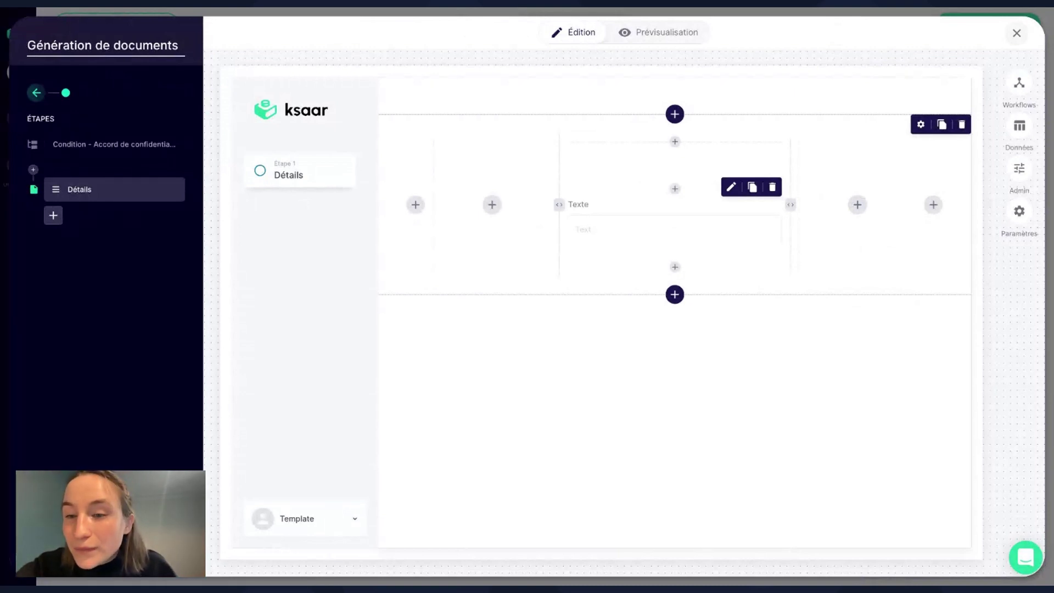
left_click(730, 187)
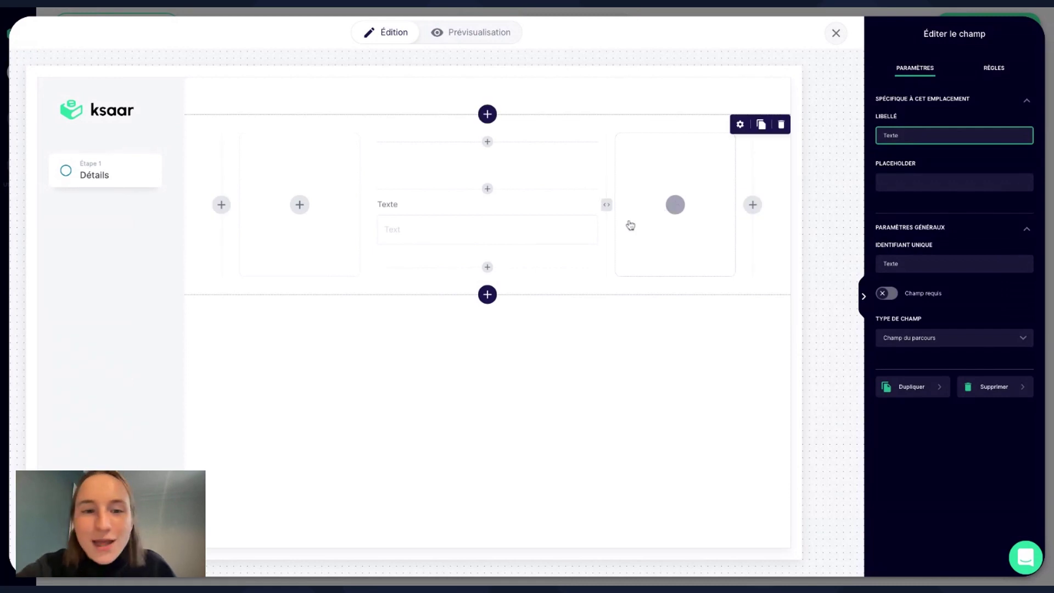
left_click(864, 308)
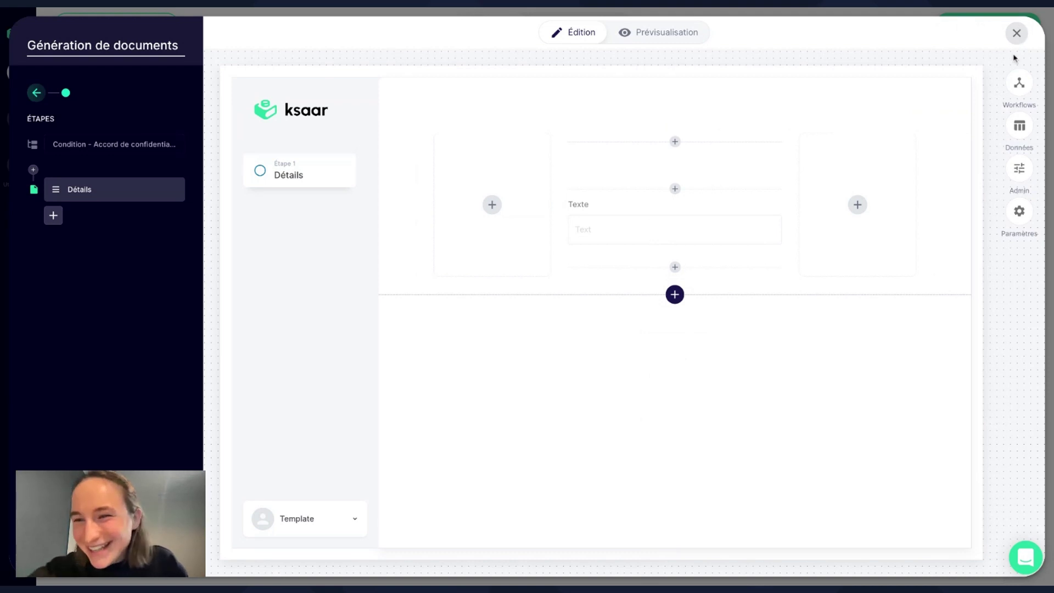
Create a new workflow named 'Client' from the Workflows panel.
left_click(1022, 83)
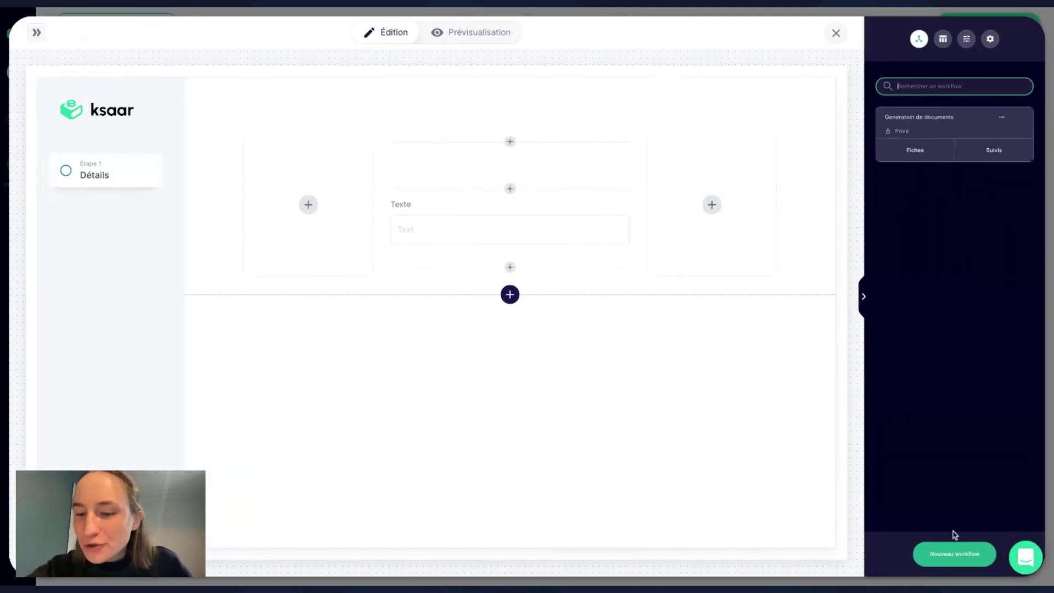
left_click(955, 555)
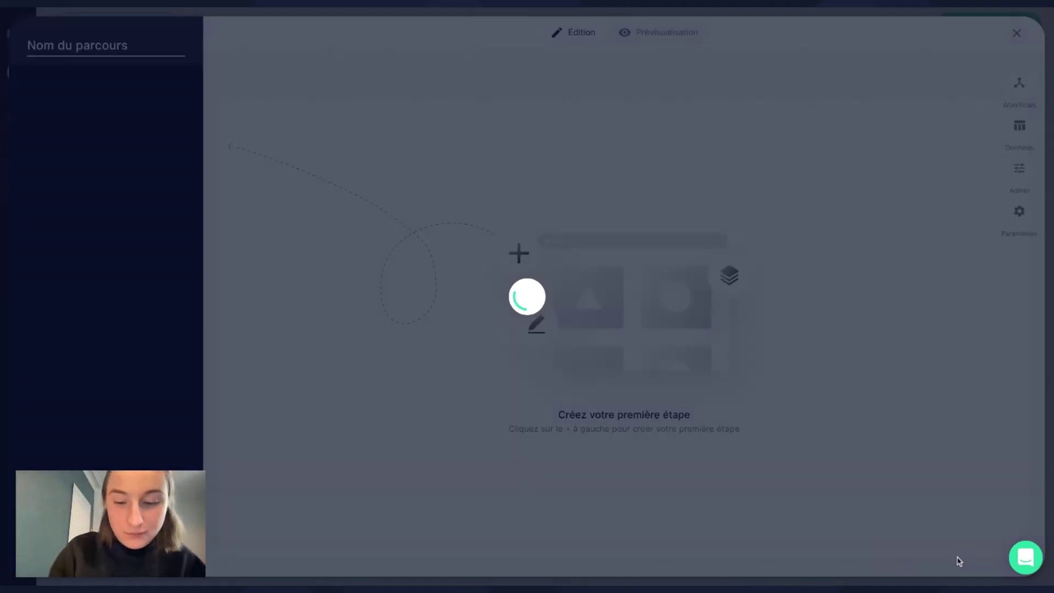
type("Client")
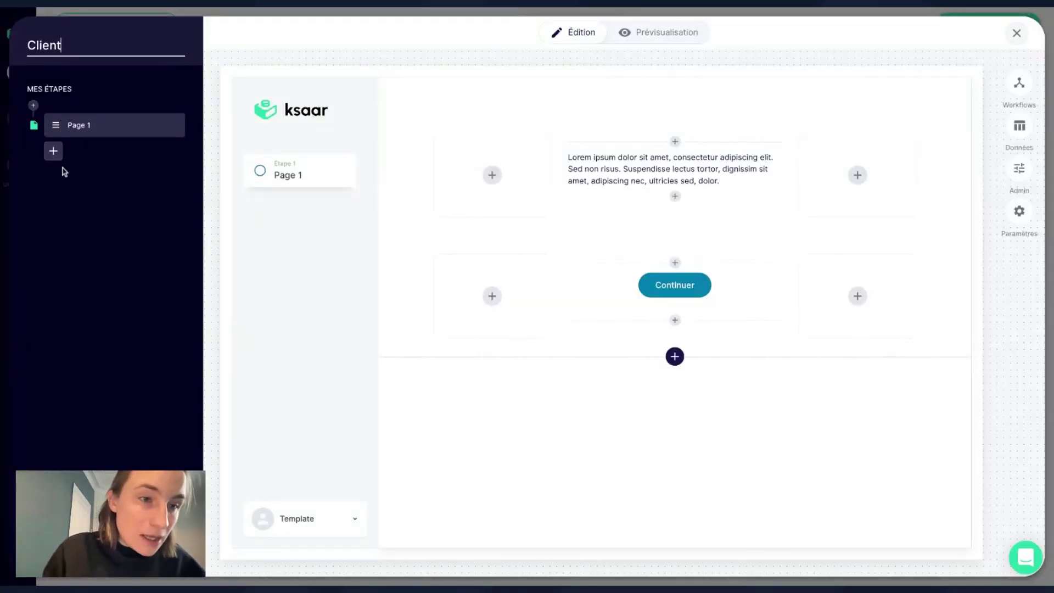
Replace the Lorem ipsum placeholder with 'Ajouter un client'.
left_click(650, 212)
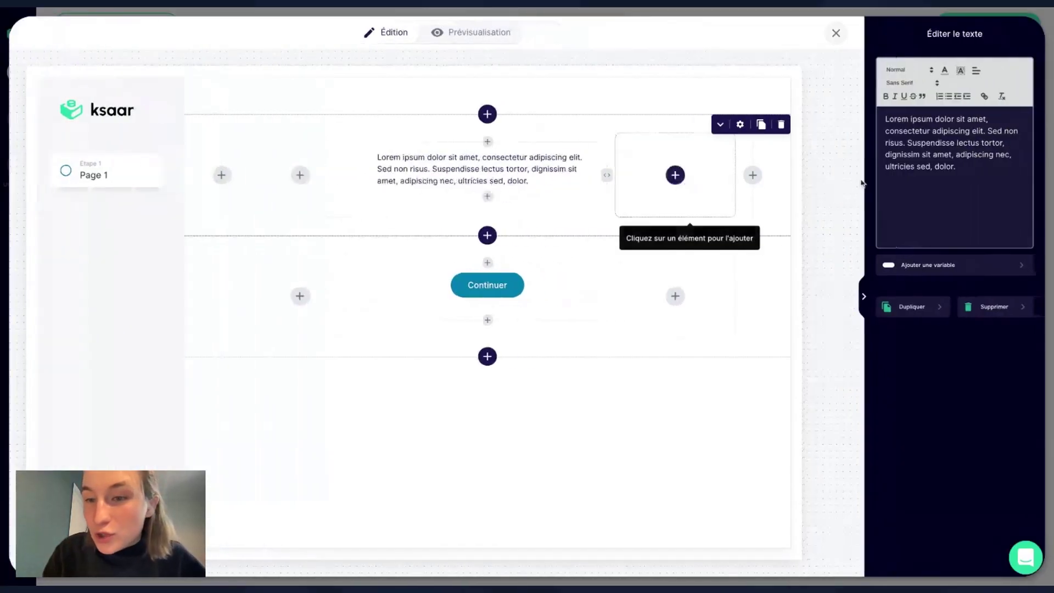
triple_click(967, 167)
type("Ajouter ")
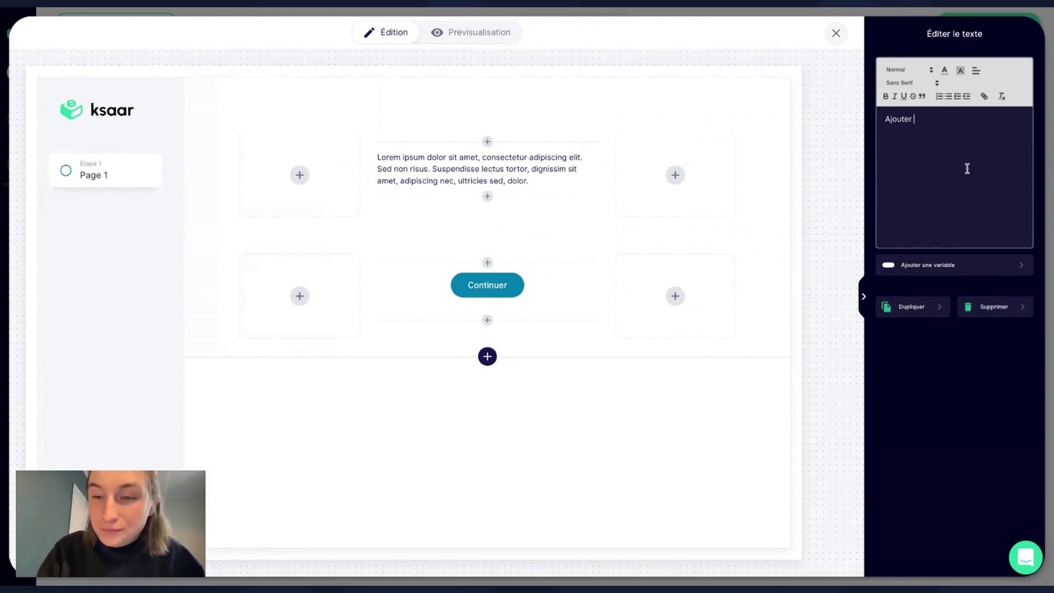
type("un client")
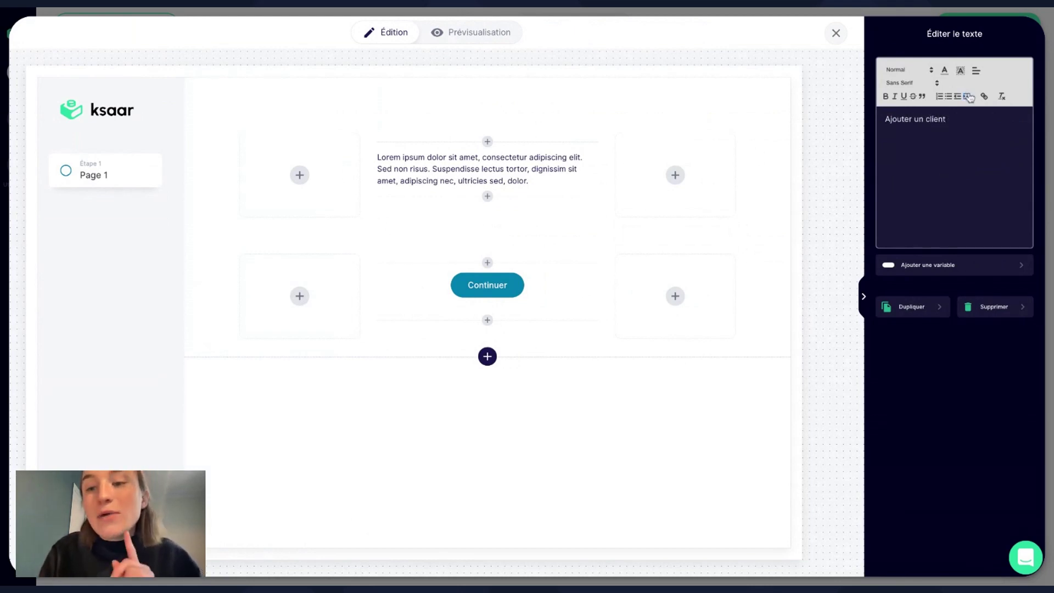
Format the title centred, bold, Heading 3, and add a new row below it.
left_click_drag(955, 119, 872, 118)
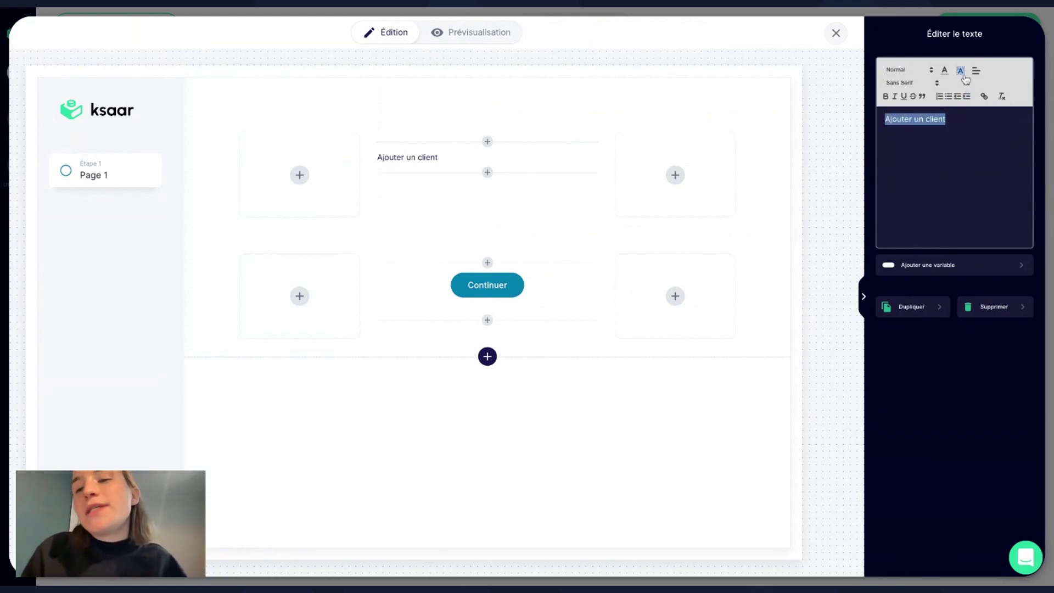
left_click(976, 70)
left_click(981, 98)
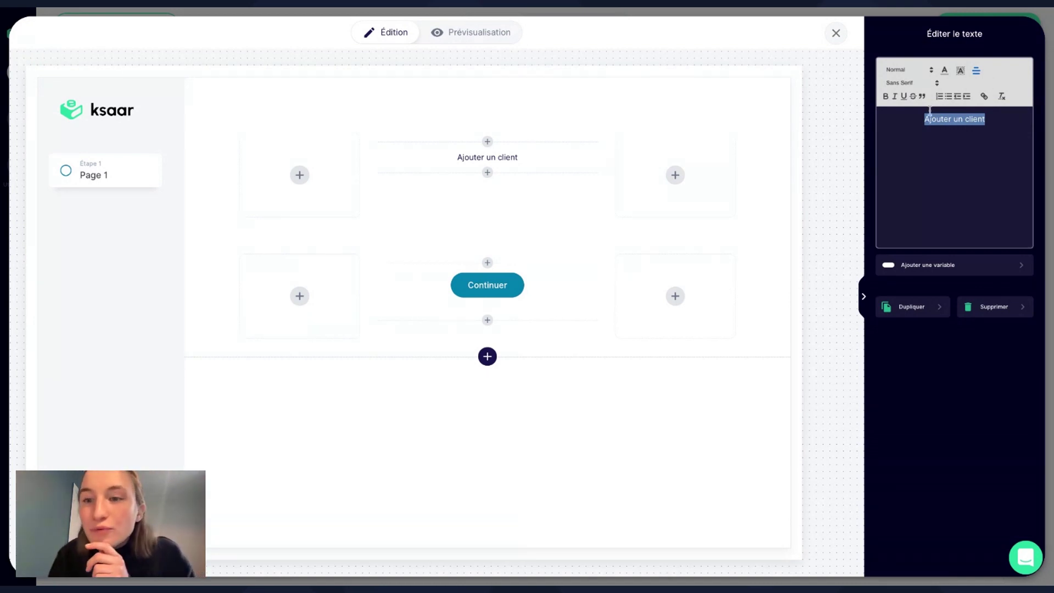
left_click(885, 96)
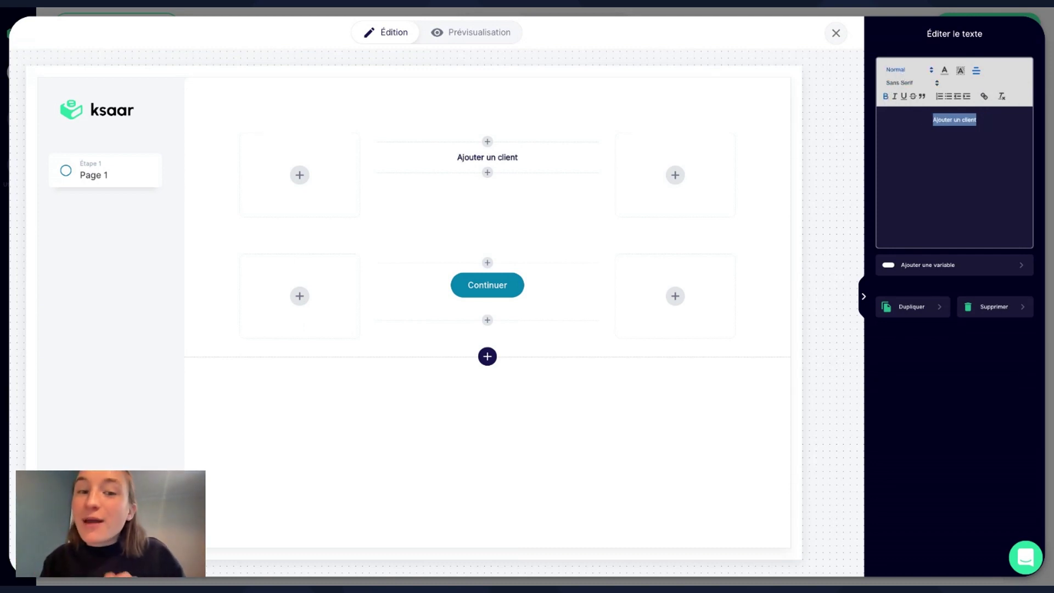
left_click(901, 72)
left_click(904, 133)
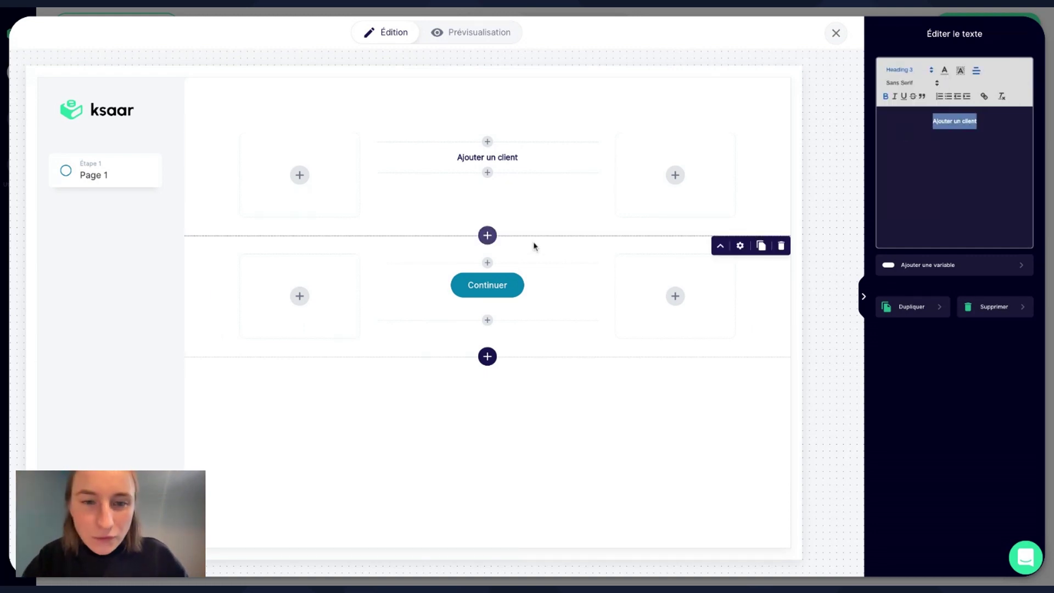
left_click(487, 180)
left_click(1005, 141)
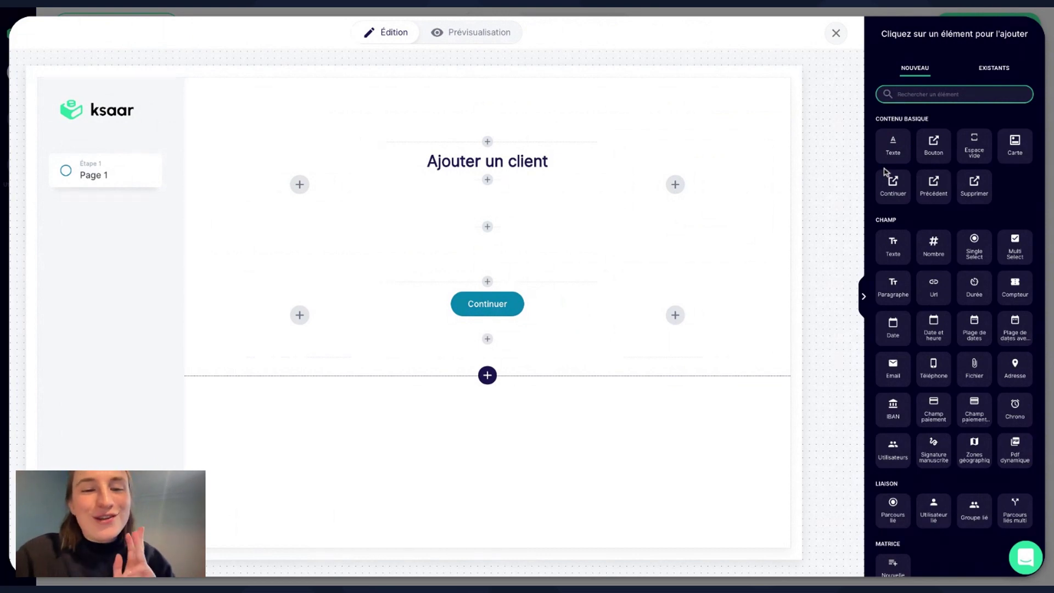
Add a 'Prénom du client' text field with unique identifier 'Prénom Client'.
mouse_move(773, 300)
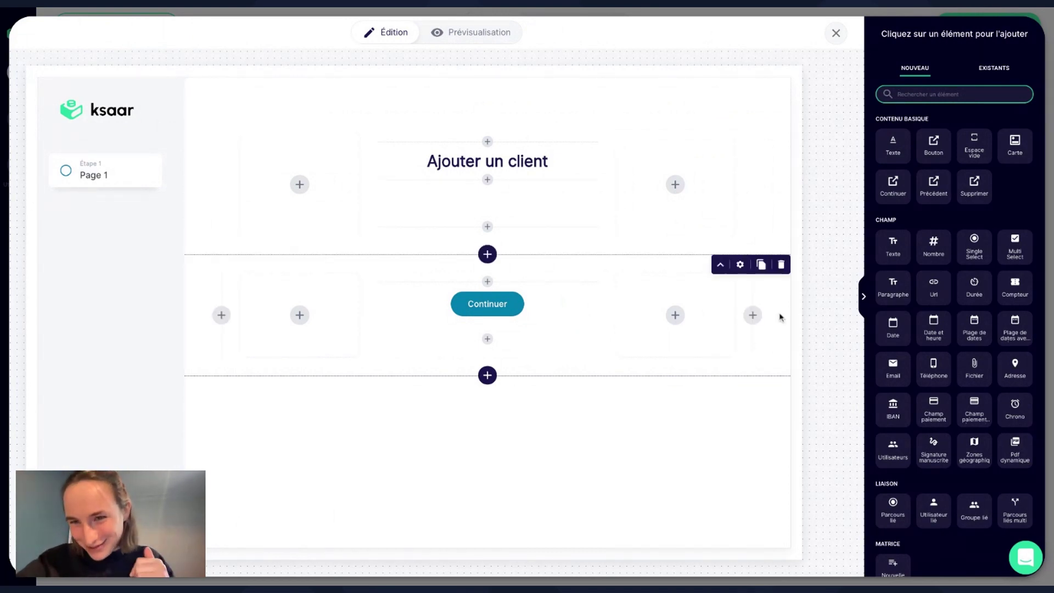
left_click(901, 254)
left_click(901, 254)
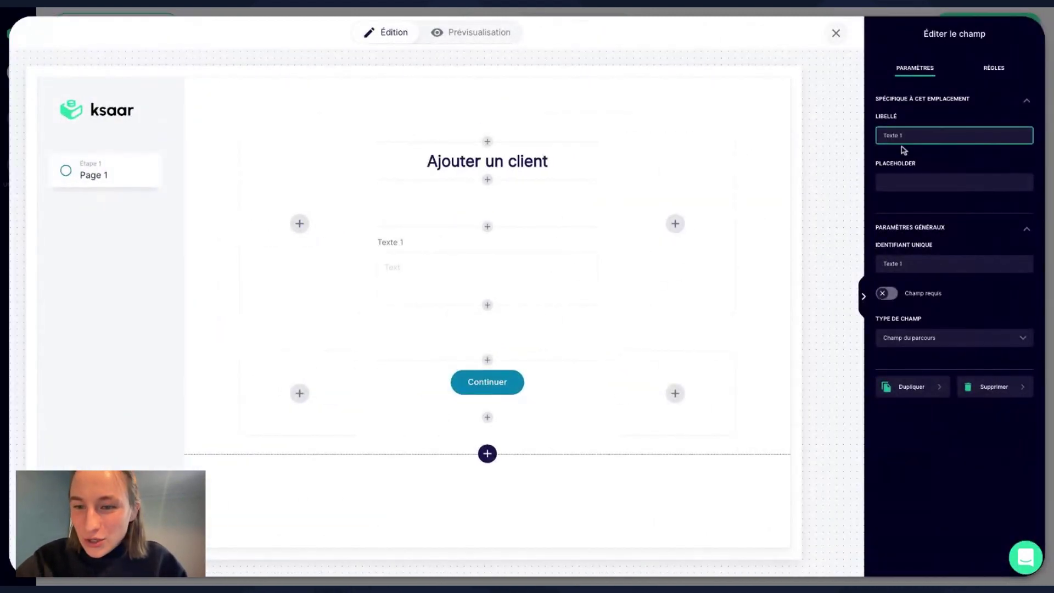
left_click_drag(913, 134, 836, 136)
type("P")
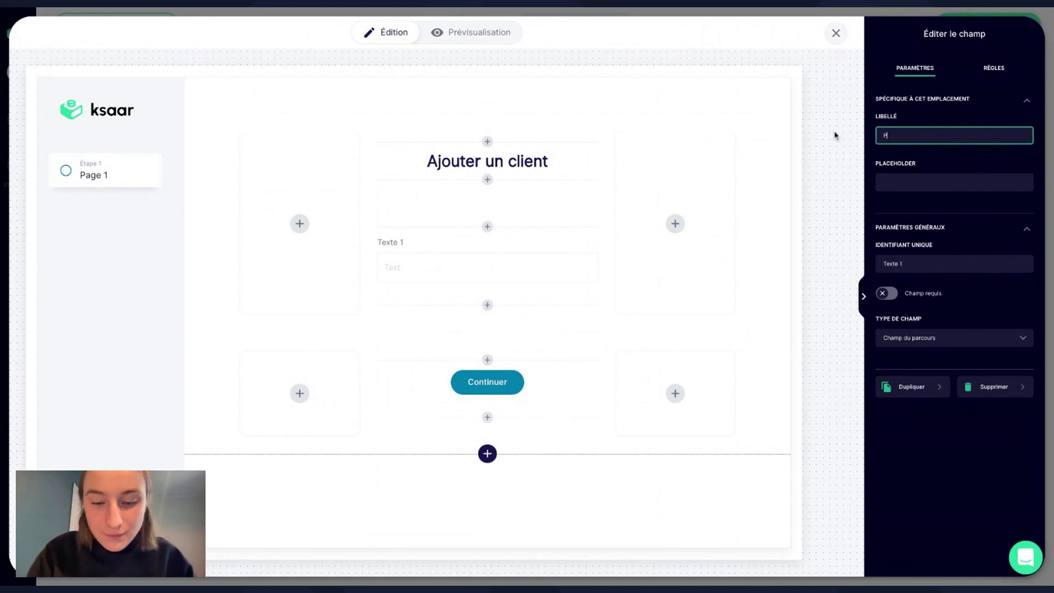
type("rénom de")
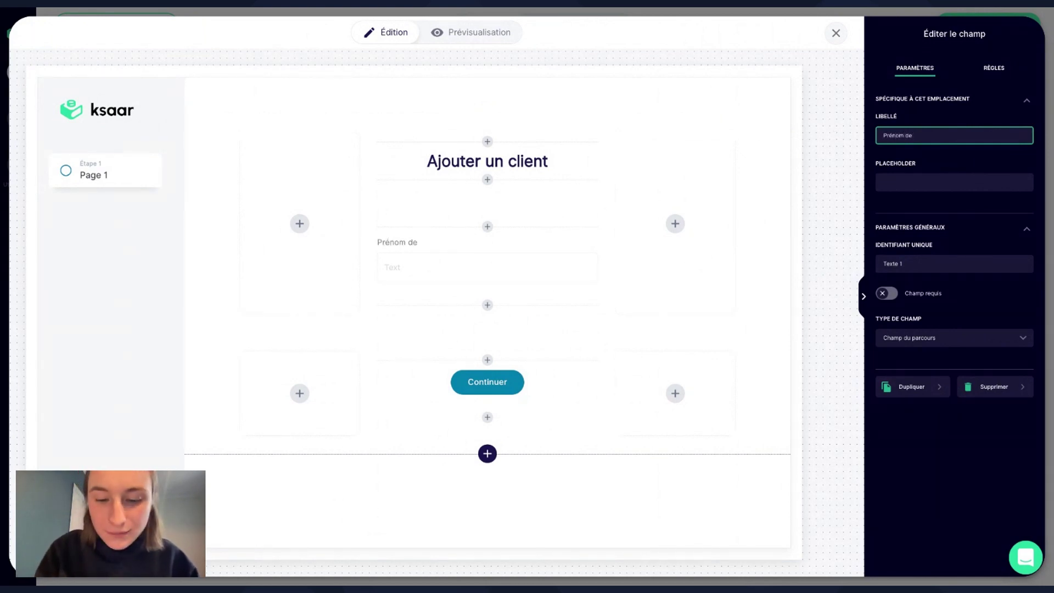
key("BackSpace")
type("u client")
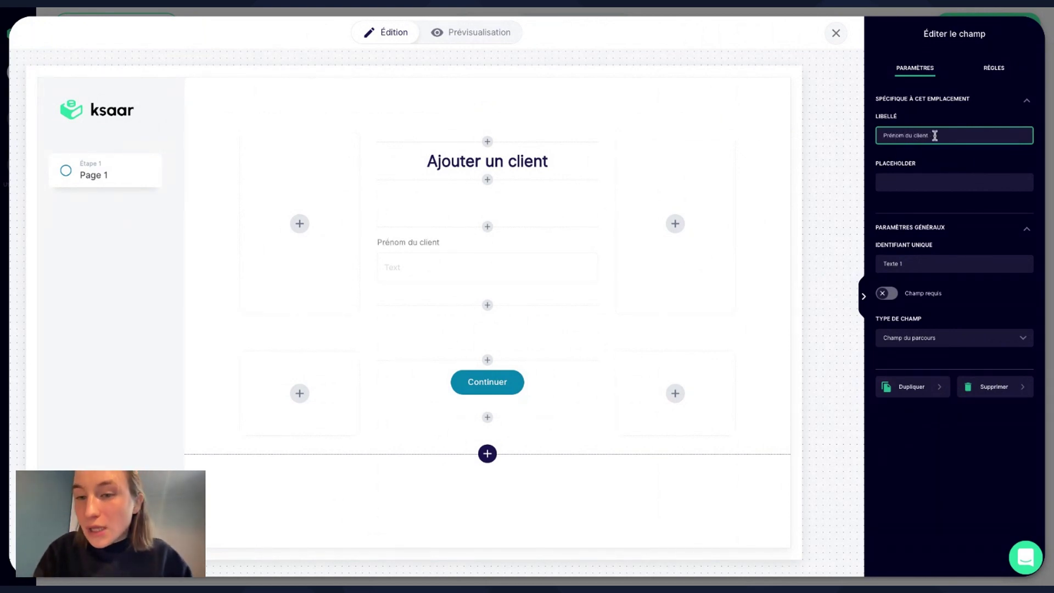
left_click_drag(935, 135, 879, 136)
triple_click(915, 264)
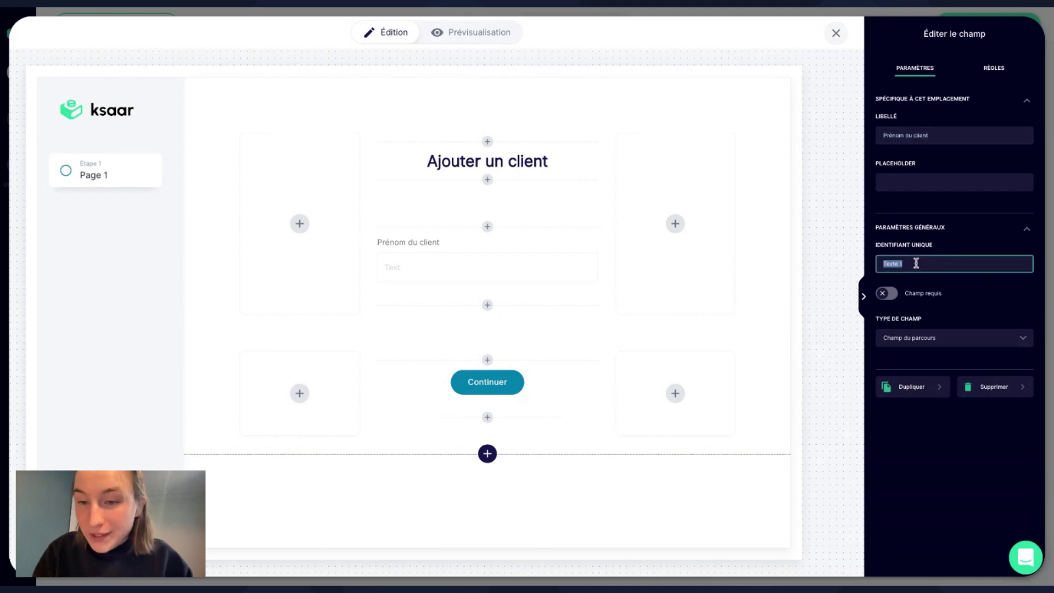
type("Prénom Client")
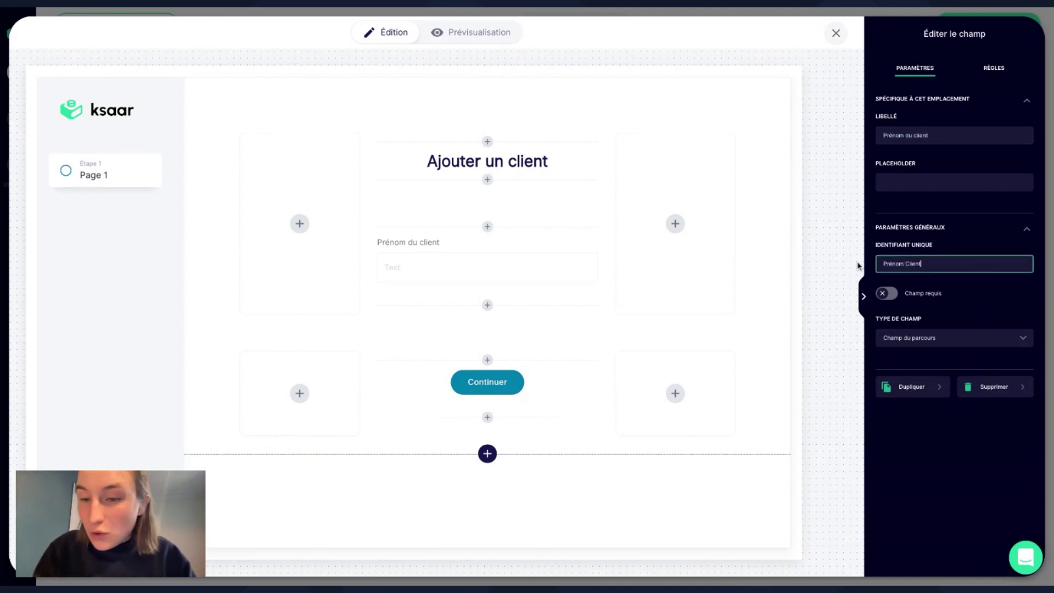
left_click(953, 290)
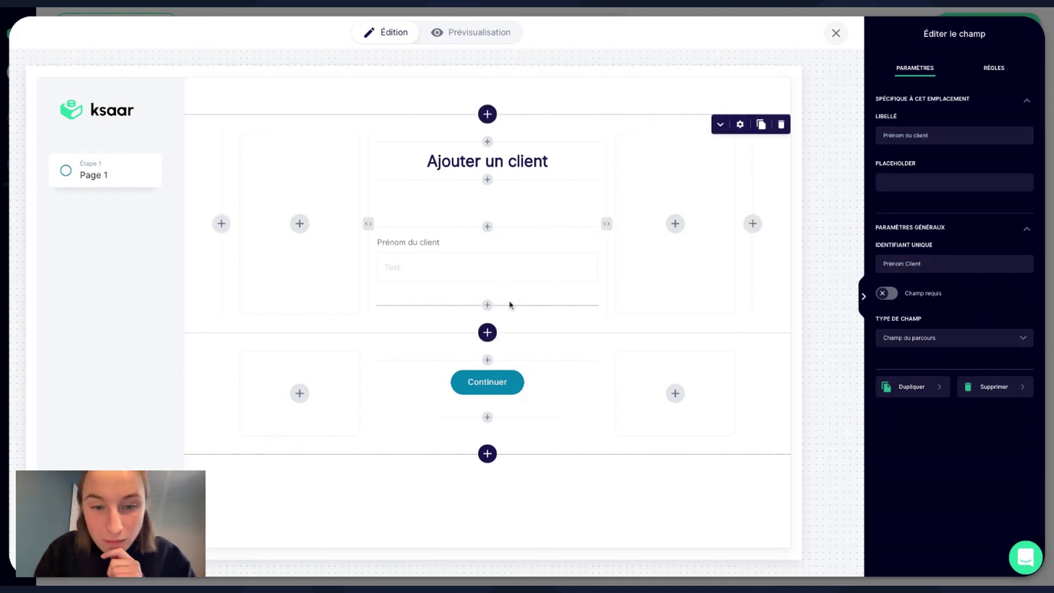
Add a 'Nom du client' text field below it with identifier 'Nom Client'.
left_click(487, 305)
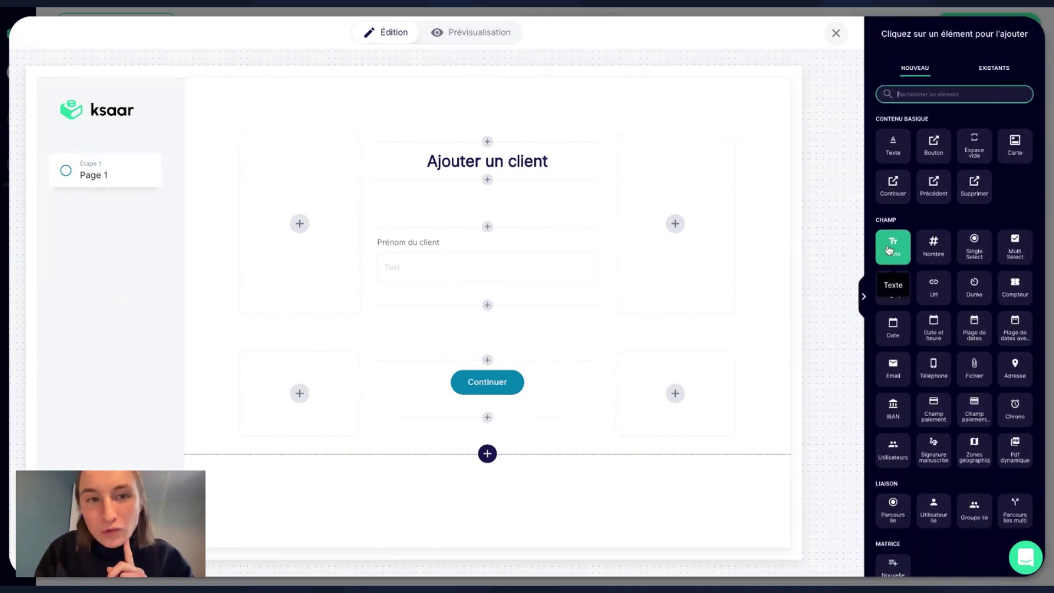
left_click(893, 247)
left_click(612, 355)
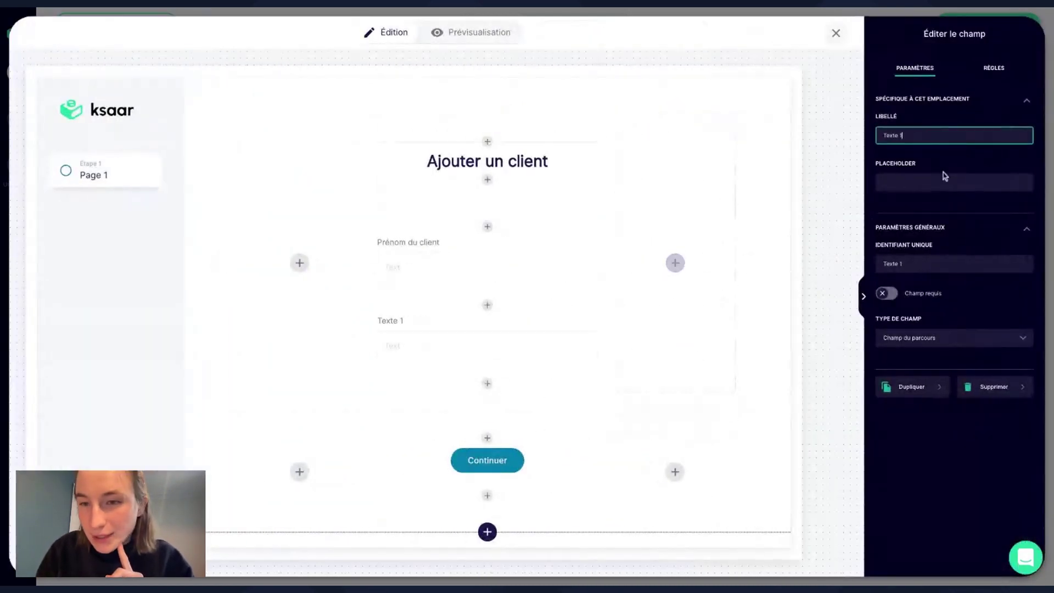
left_click_drag(911, 135, 826, 140)
type("Nom du")
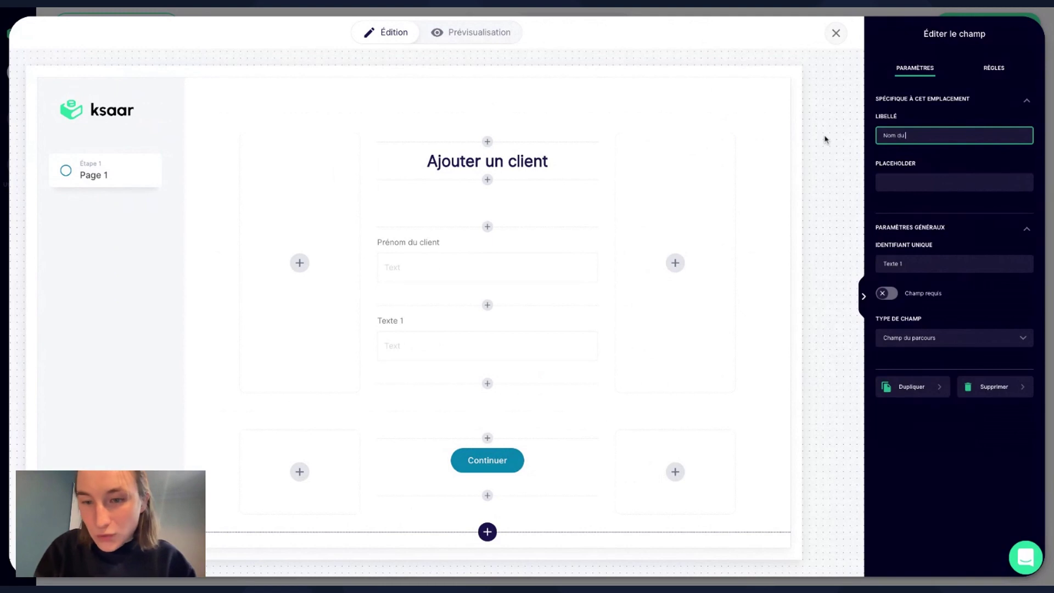
type(" client")
triple_click(932, 263)
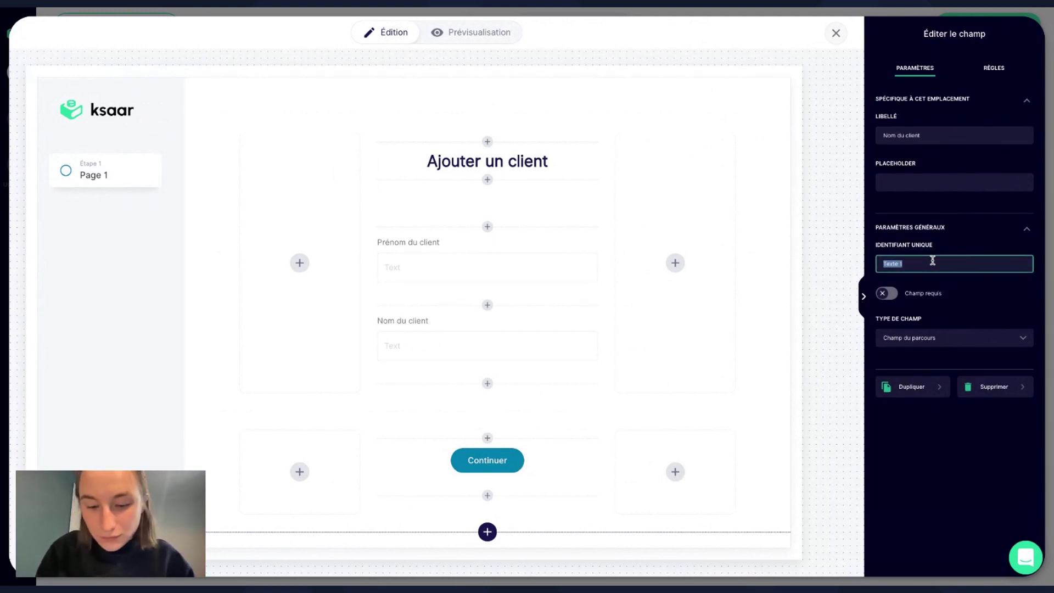
type("Nom Client")
left_click(915, 458)
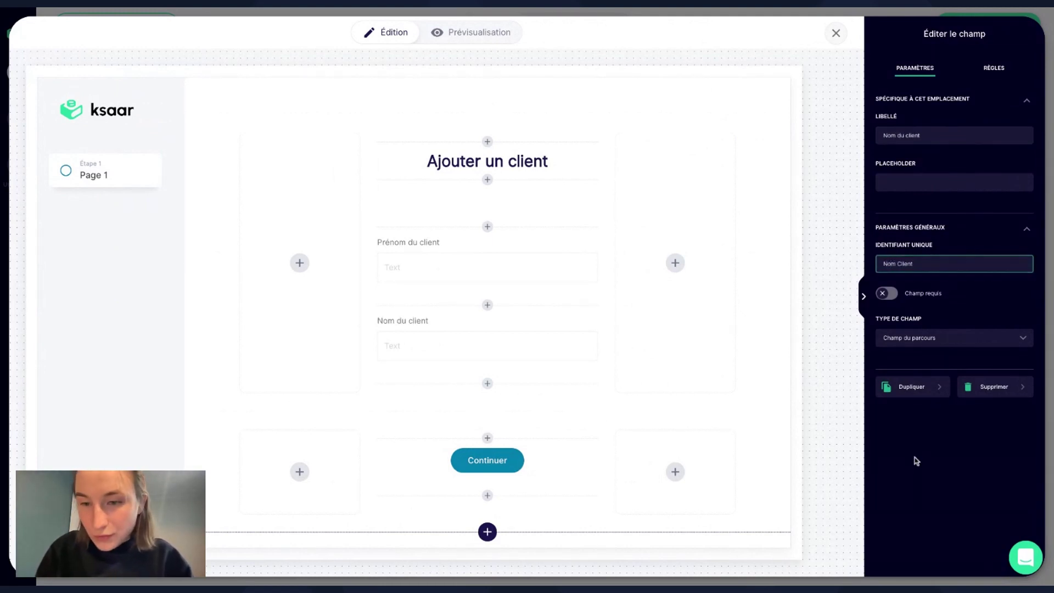
left_click(487, 383)
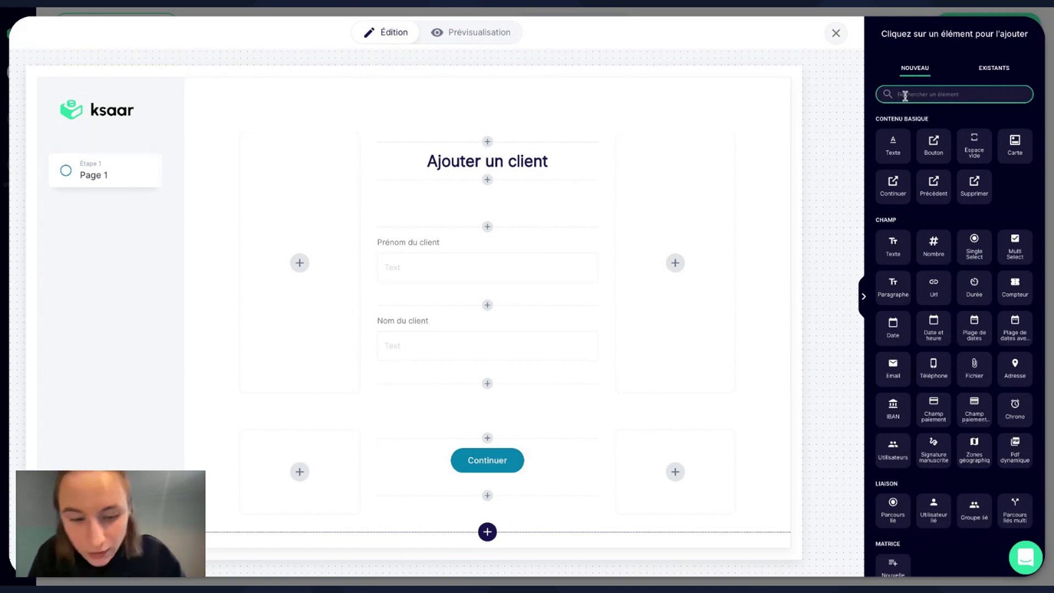
Add a 'Téléphone du client' phone field with identifier 'Téléphone Client'.
type("télé")
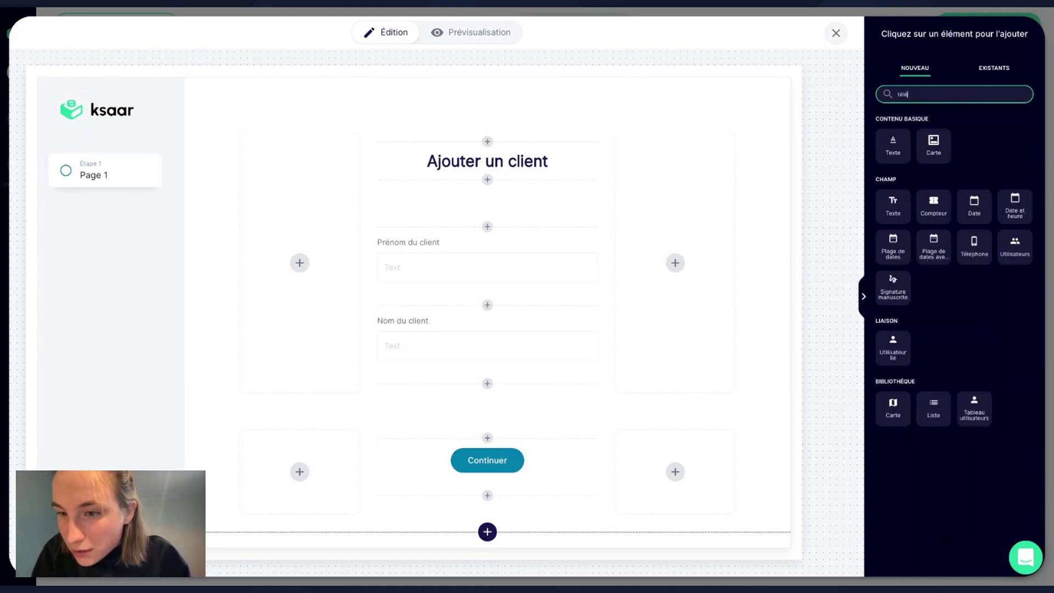
left_click(893, 147)
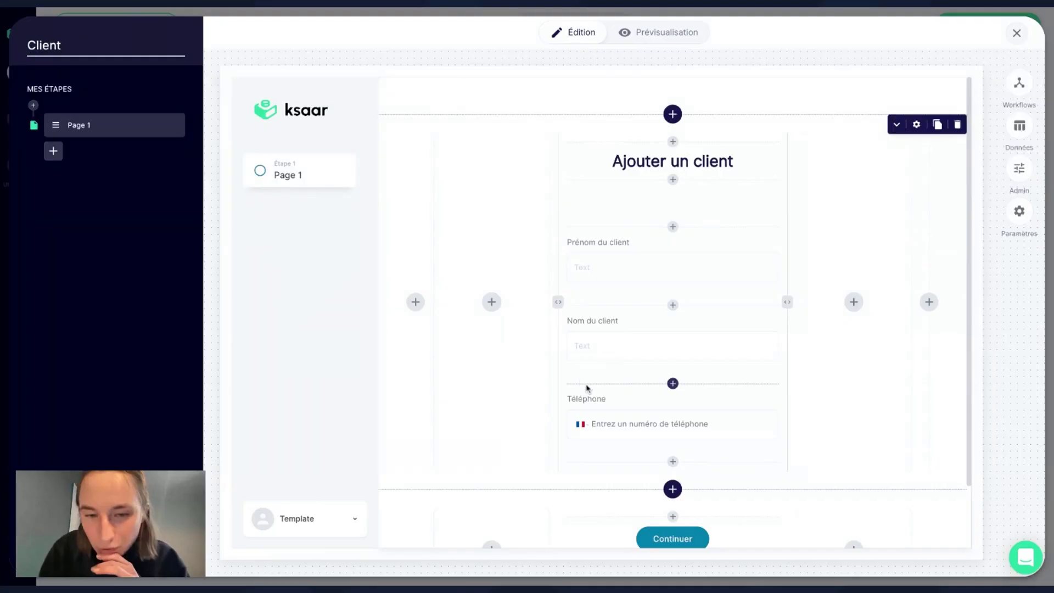
left_click(607, 419)
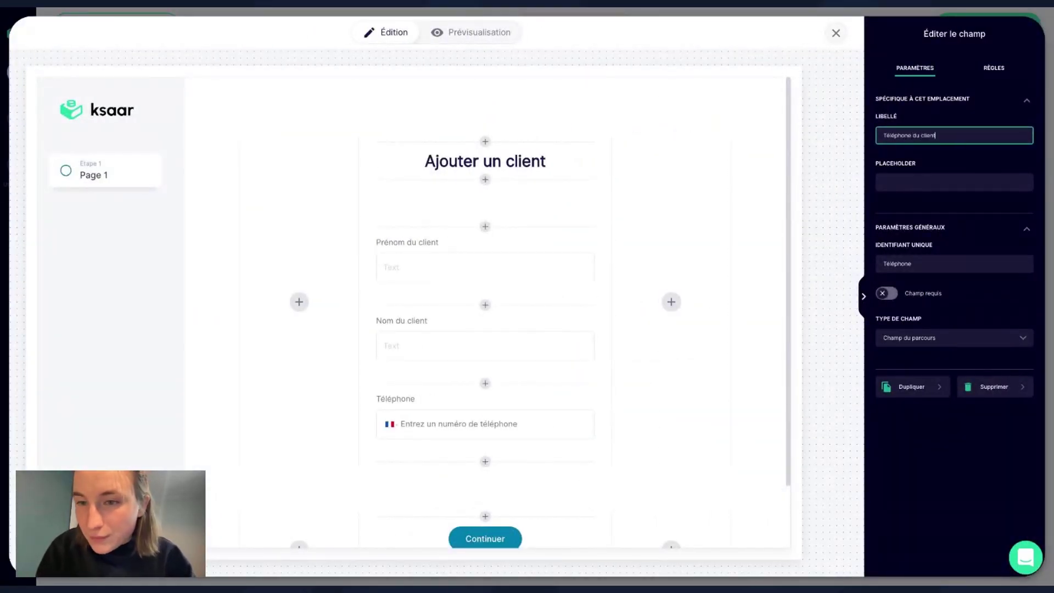
double_click(918, 264)
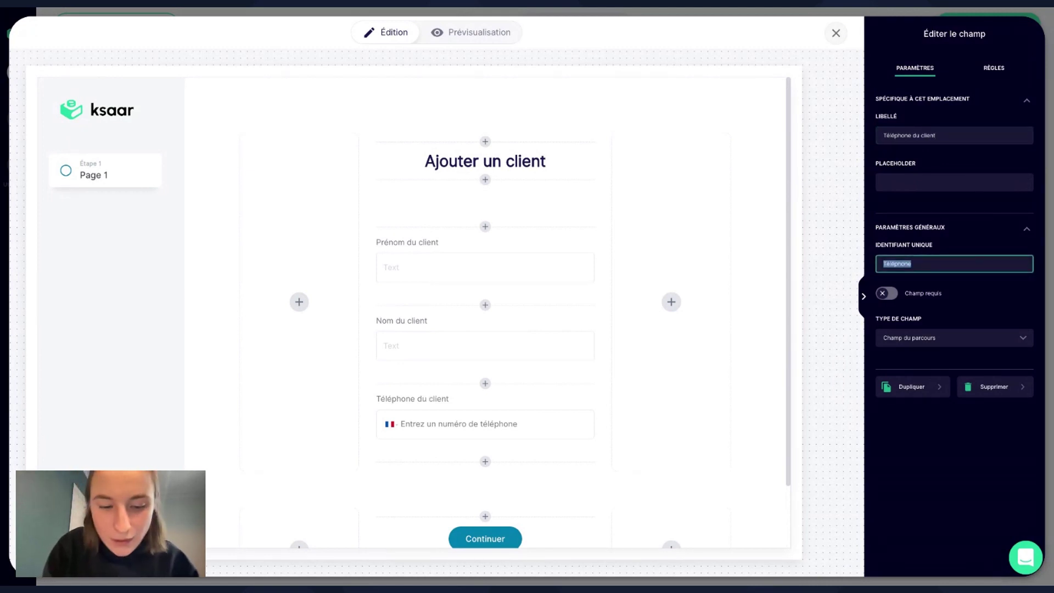
type("t")
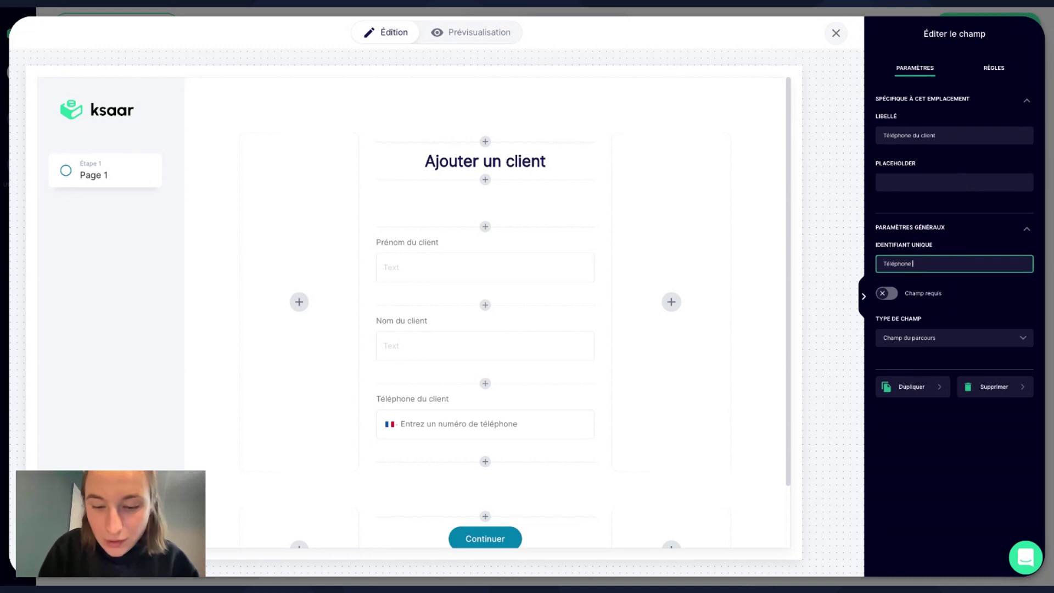
Add an 'Email du client' email field with identifier 'Email Client' and close its settings.
left_click(485, 462)
left_click(950, 97)
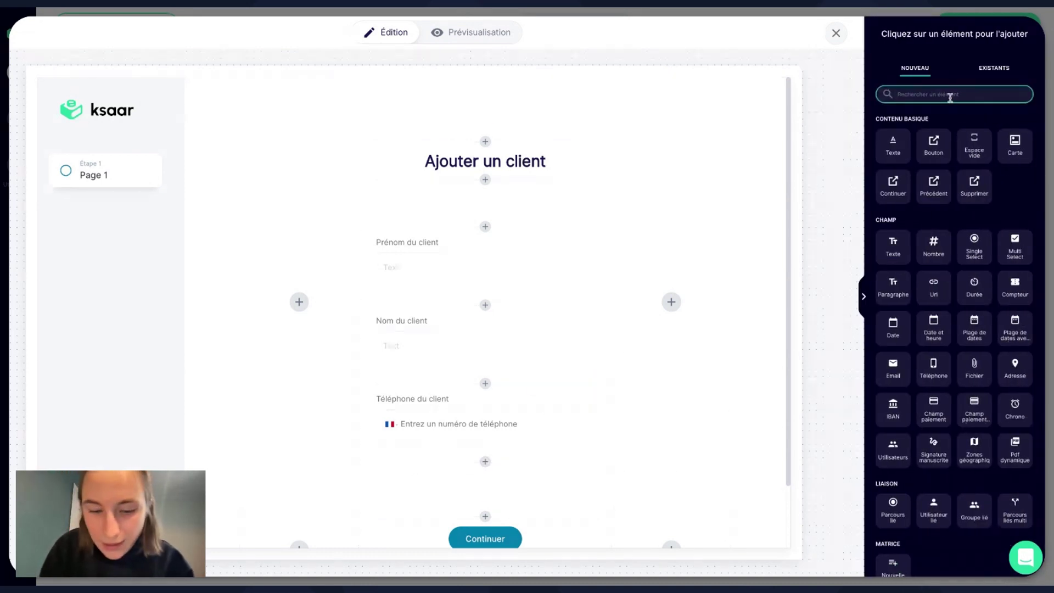
type("c")
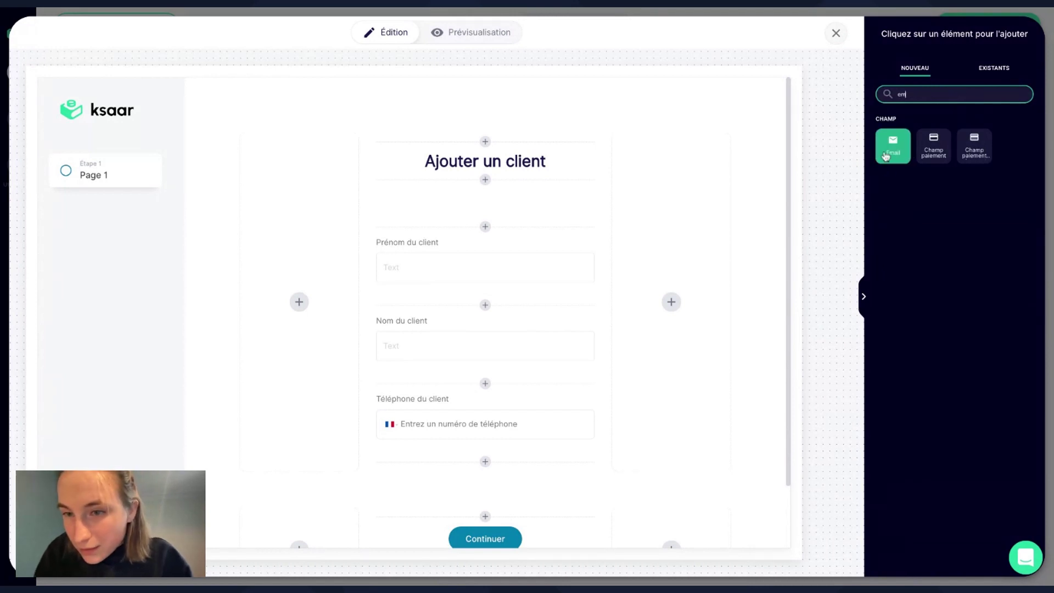
left_click(892, 142)
left_click(607, 510)
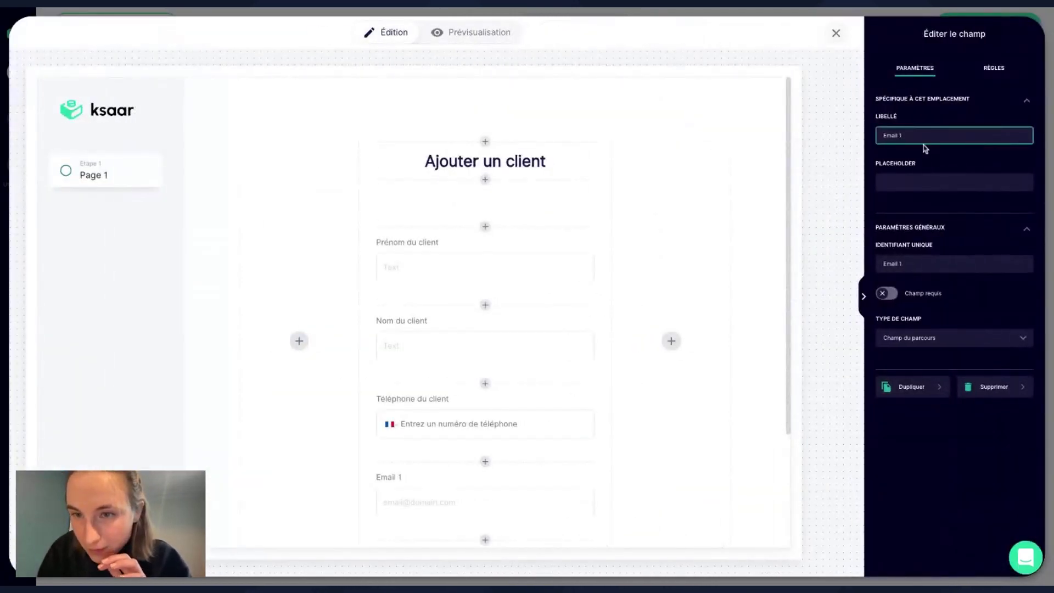
left_click(923, 137)
key("BackSpace")
key("BackSpace")
type("Client")
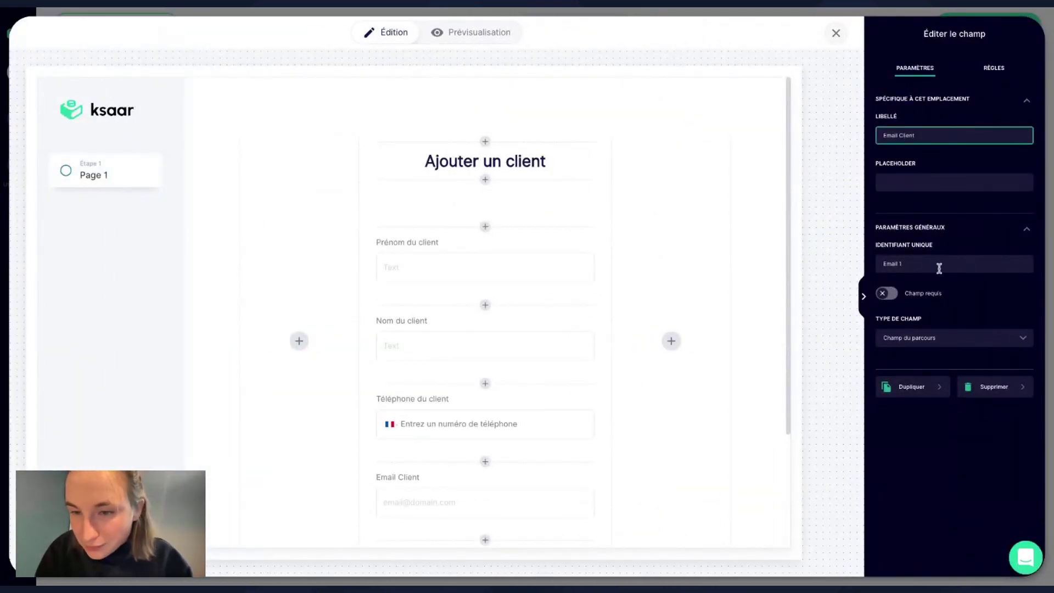
left_click(939, 265)
left_click(908, 135)
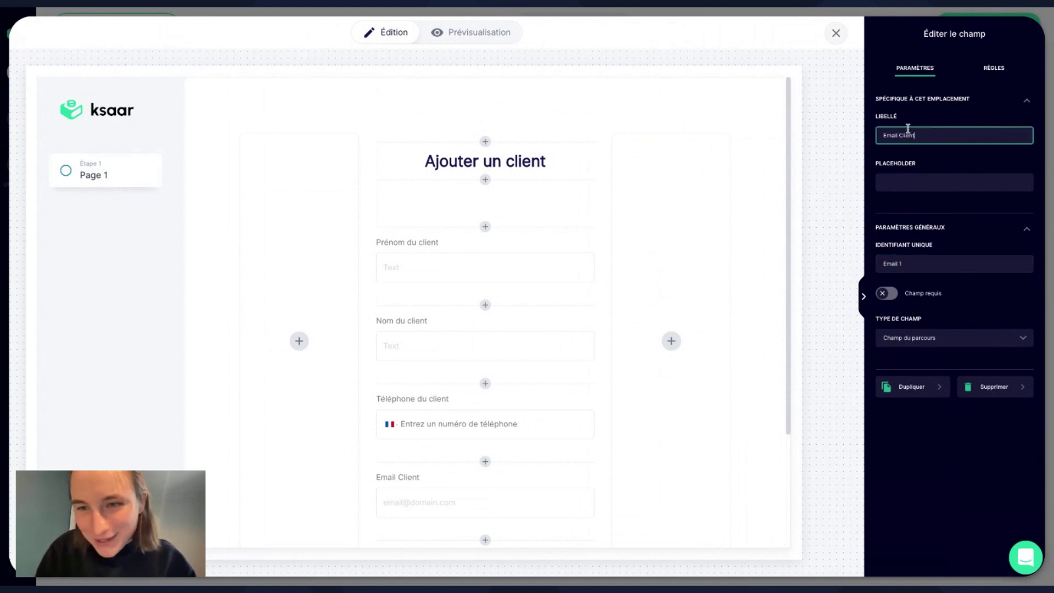
type("du client")
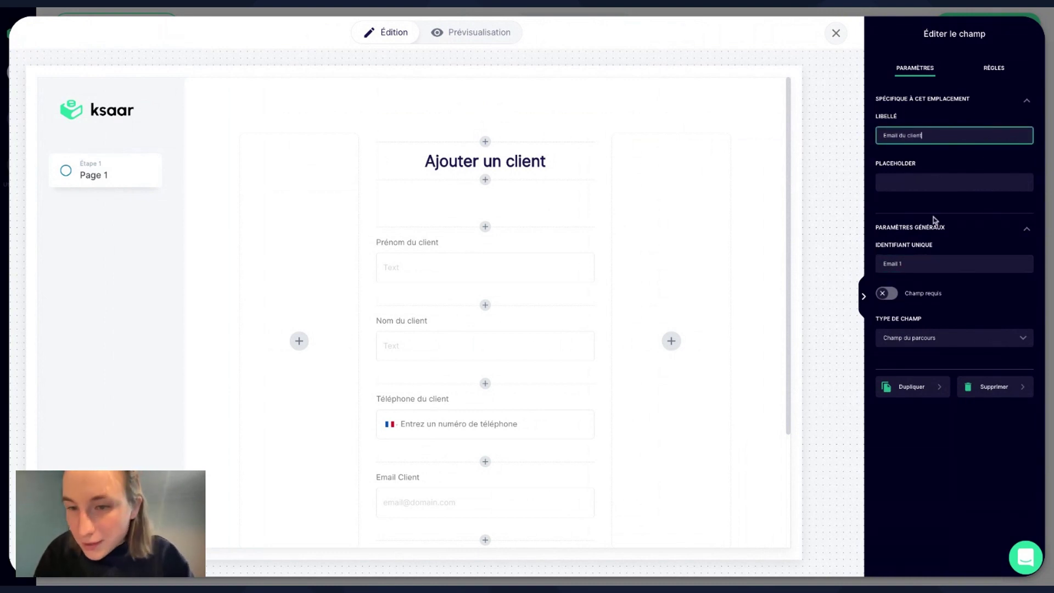
left_click(926, 265)
key("BackSpace")
key("BackSpace")
type("Client")
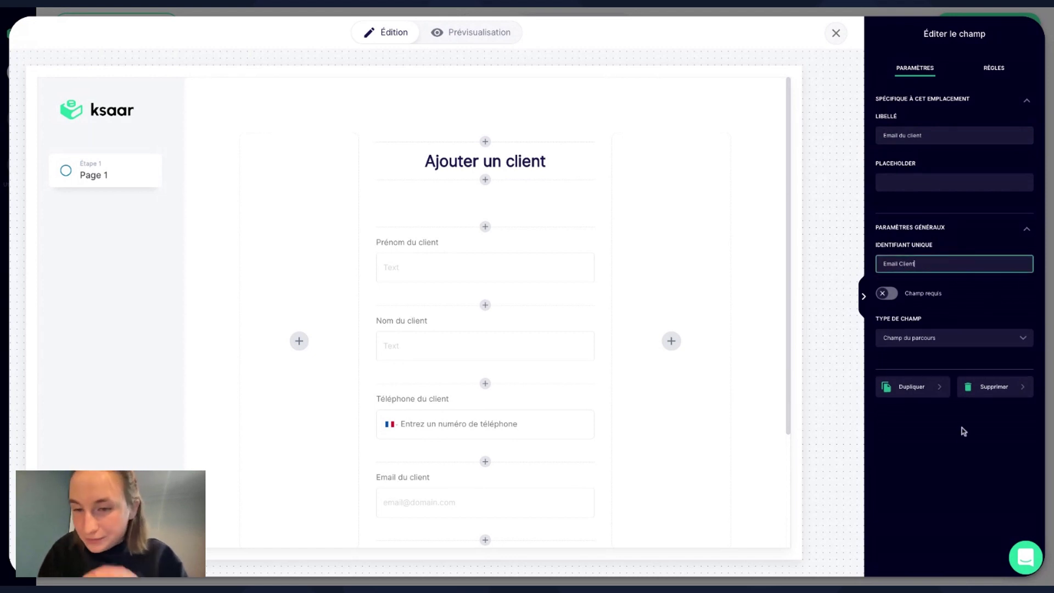
left_click(955, 471)
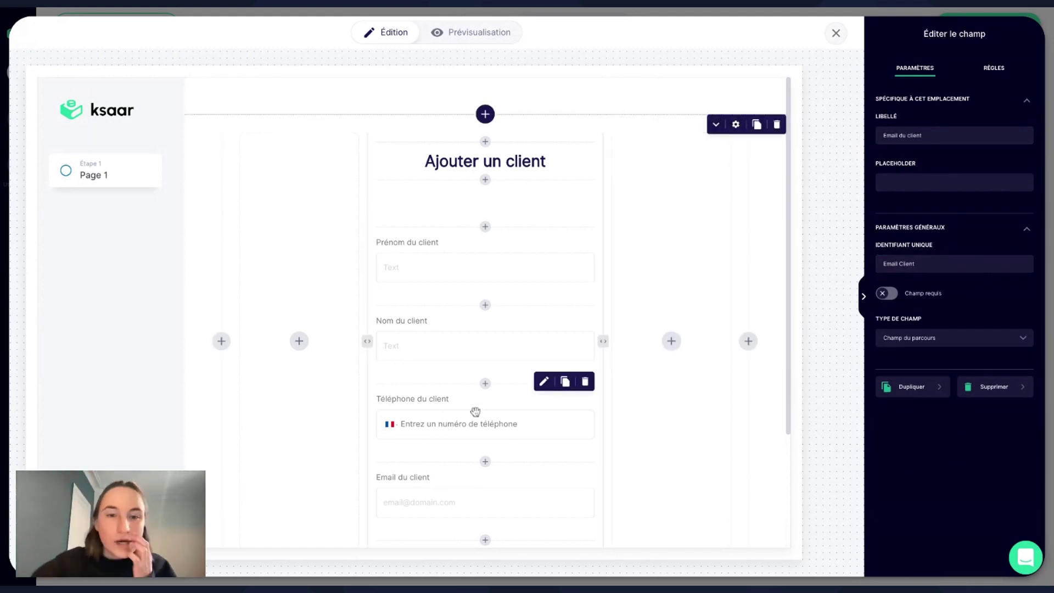
scroll(475, 412, "down", 1)
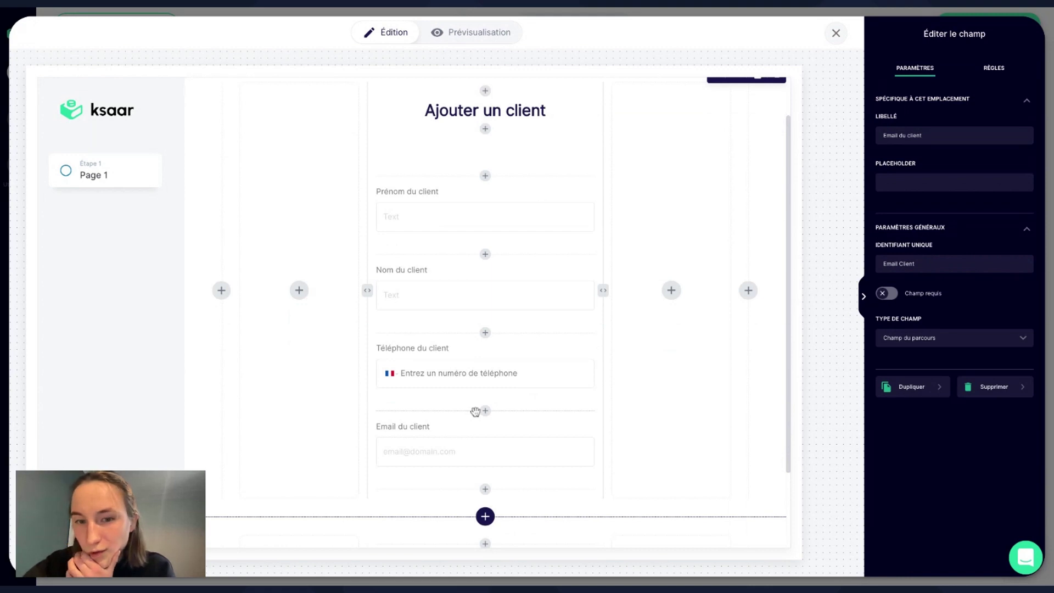
left_click(706, 403)
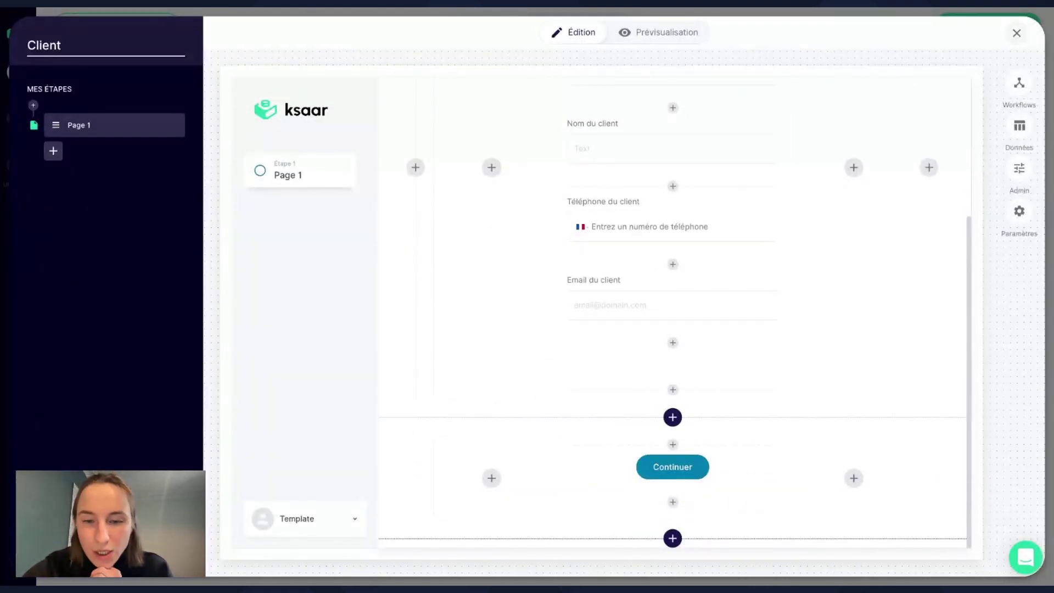
Relabel the Continuer button to 'Créer le nouveau client'.
left_click(676, 467)
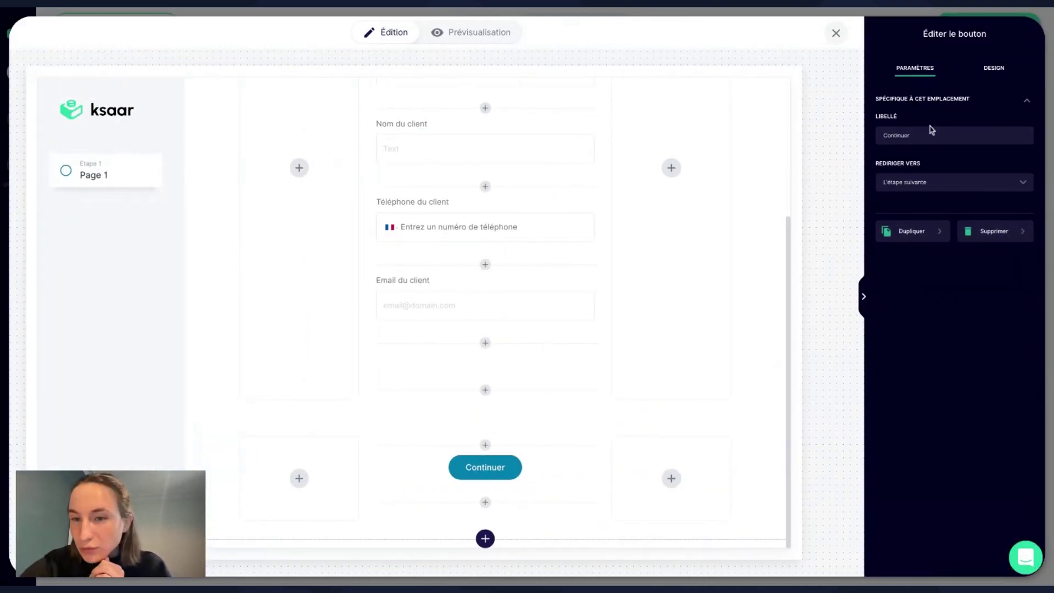
left_click_drag(916, 135, 828, 139)
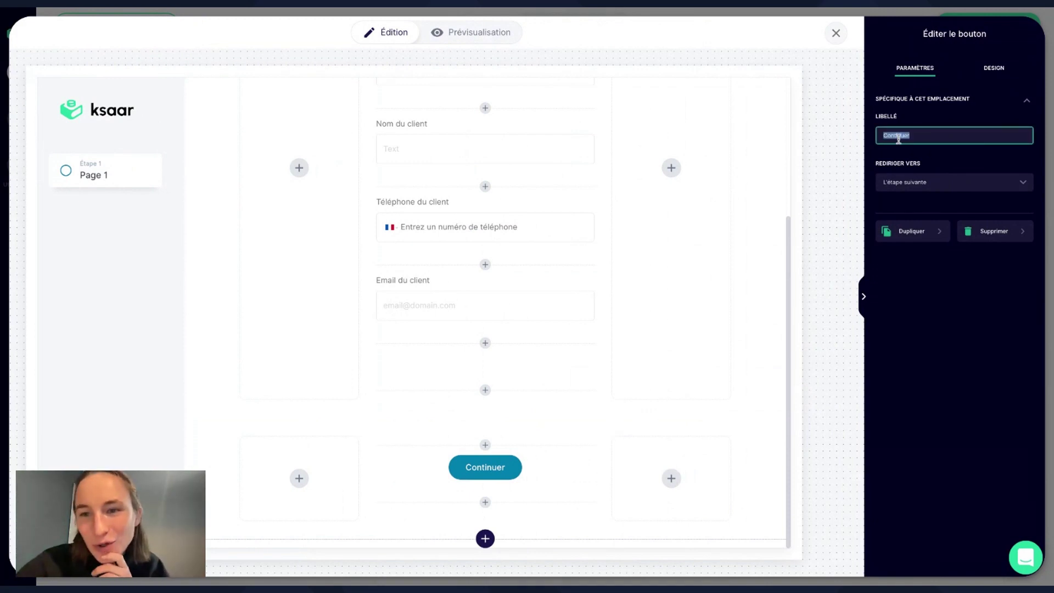
type("Créer")
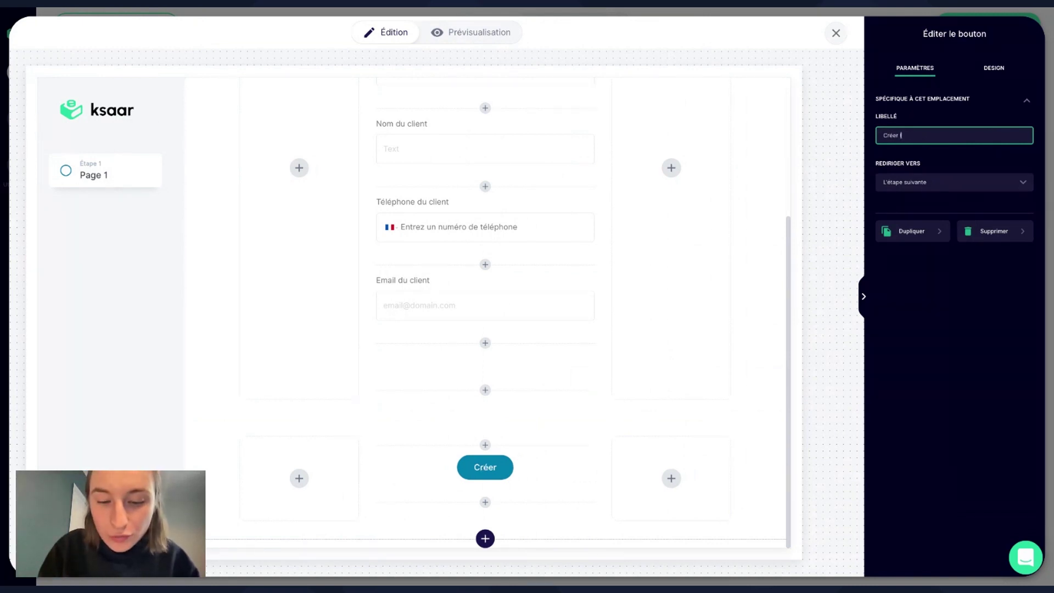
type(" le nouveau client")
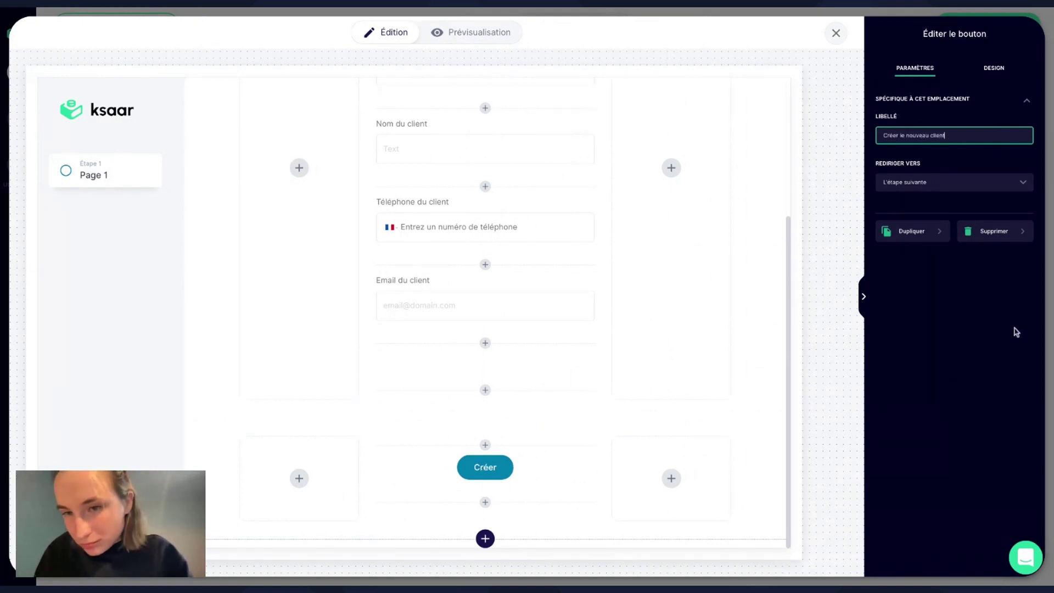
left_click(1016, 332)
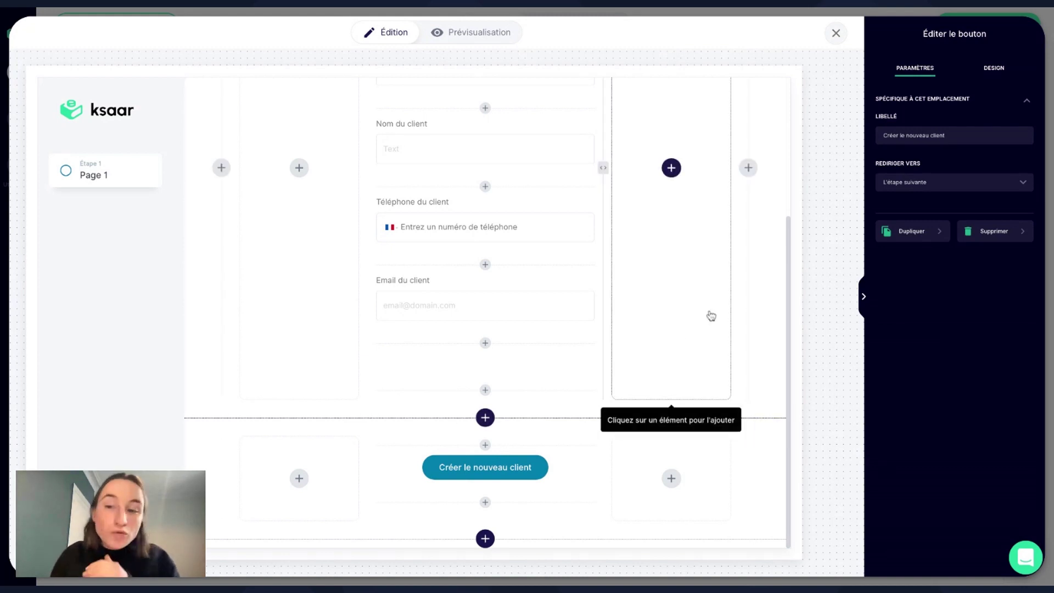
scroll(643, 347, "up", 2)
left_click(864, 296)
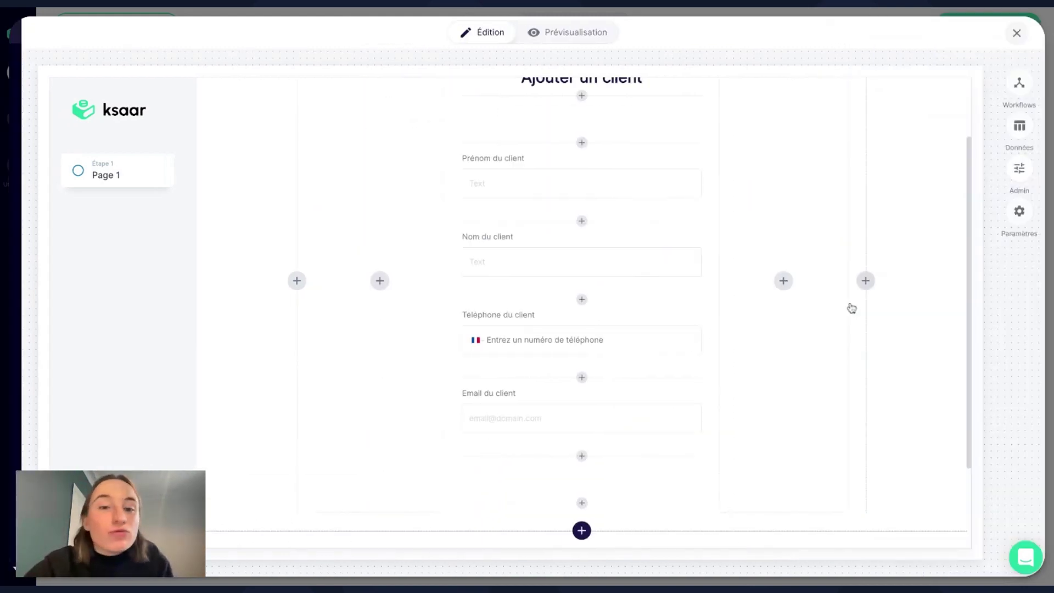
scroll(661, 400, "down", 1)
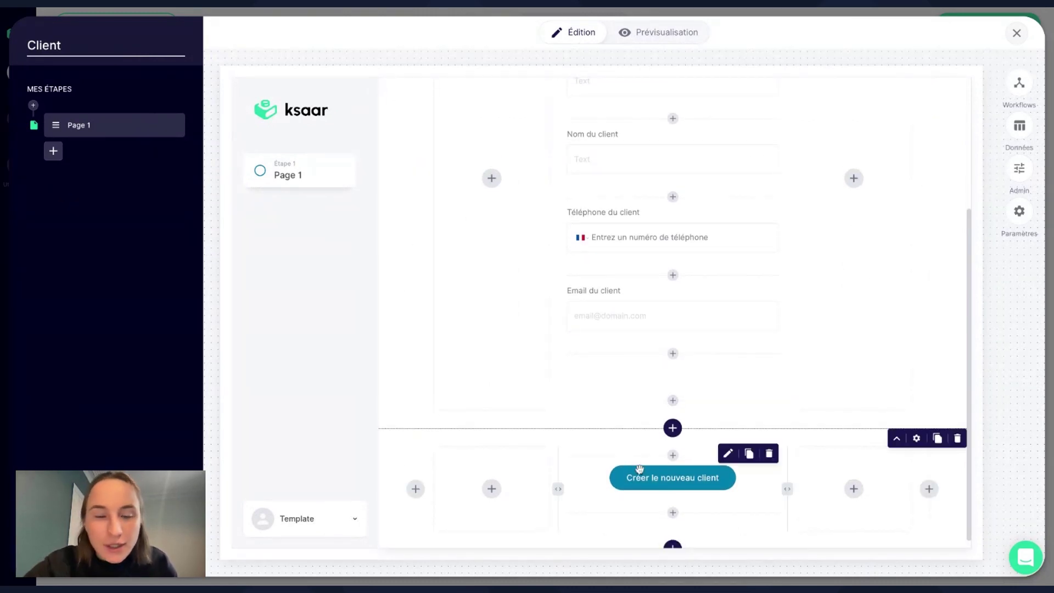
Rename the Client workflow's 'Page 1' step to 'Nouveau client'.
left_click(173, 124)
left_click(183, 150)
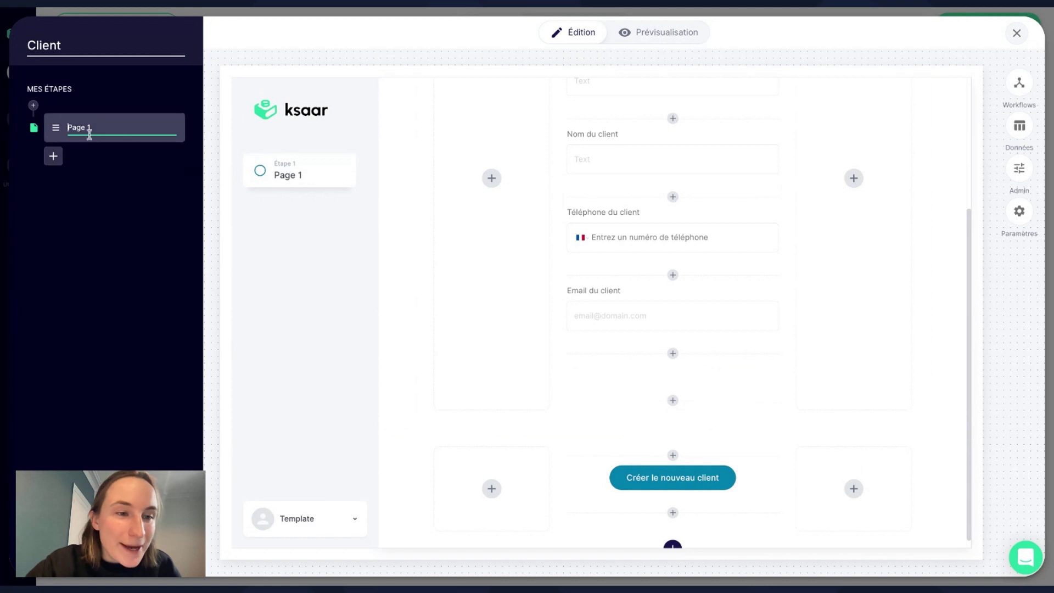
left_click(172, 135)
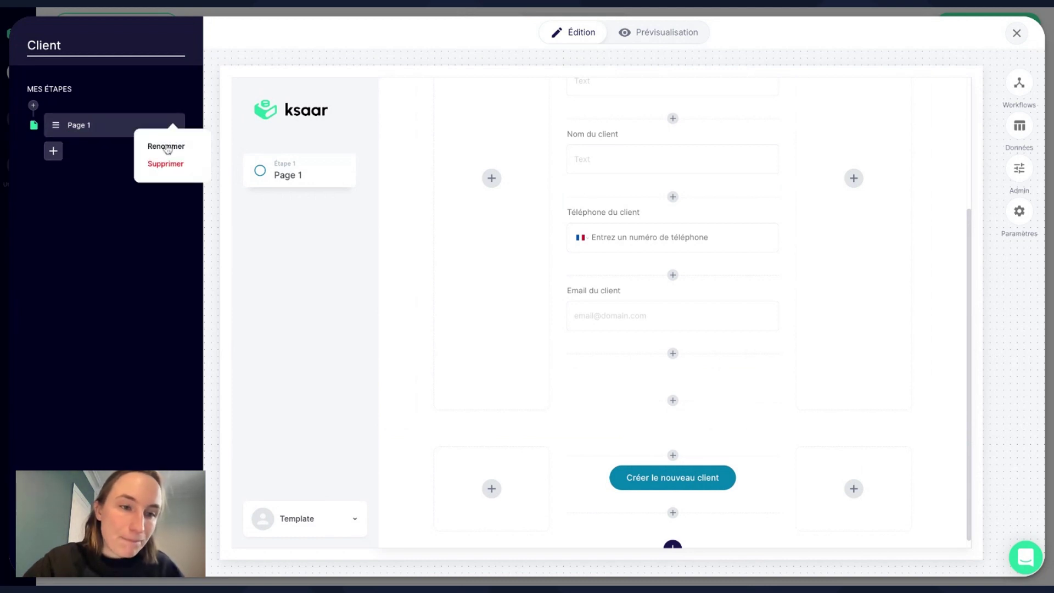
left_click(166, 145)
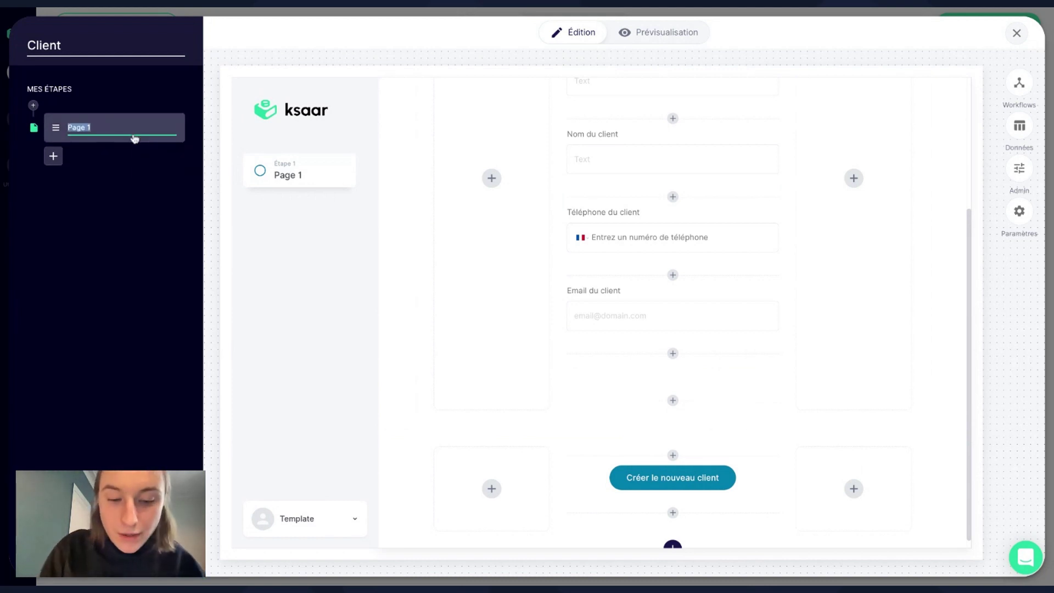
type("Nouveau c")
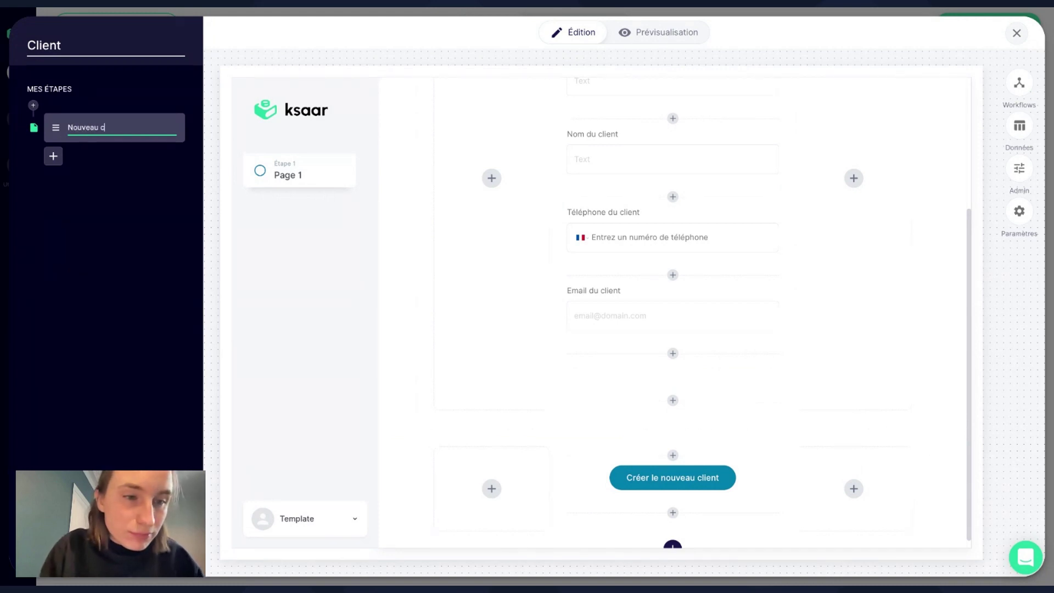
type("lient")
key("Return")
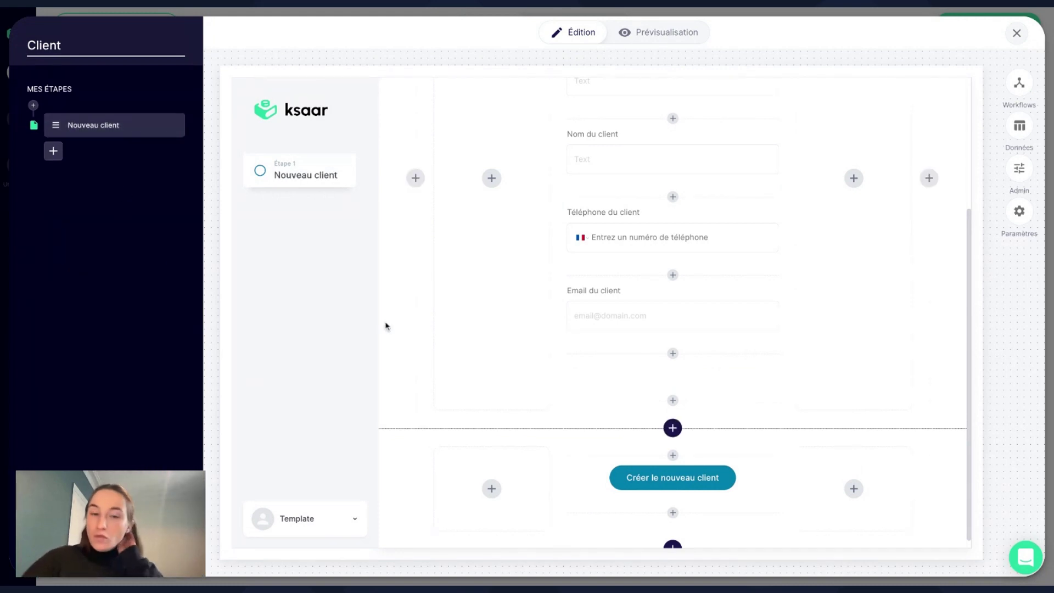
scroll(386, 325, "up", 3)
scroll(386, 326, "down", 3)
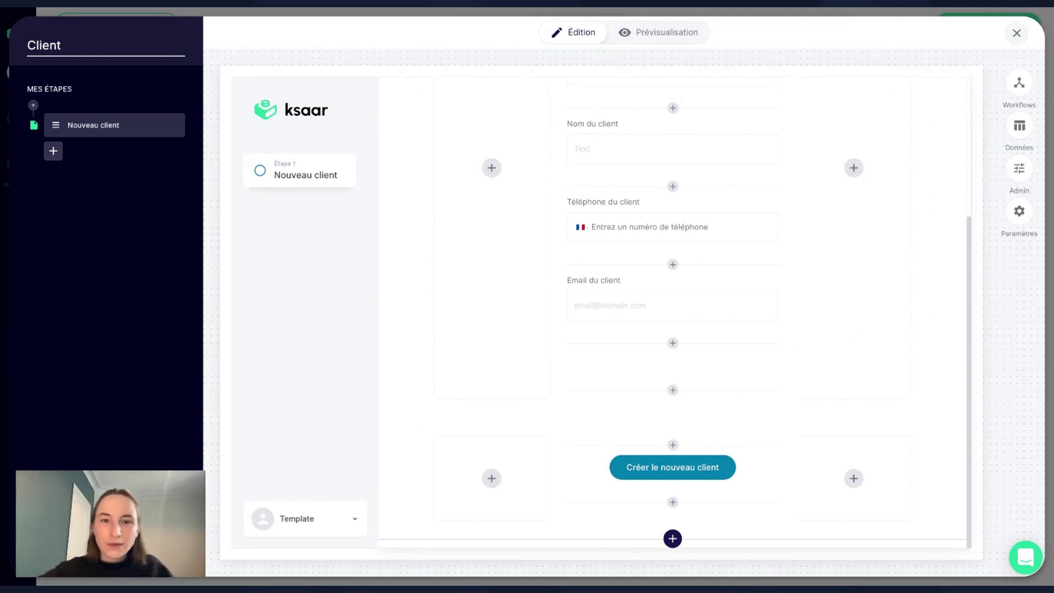
Close the Client form editor and go to the Data section's tables.
left_click(1018, 34)
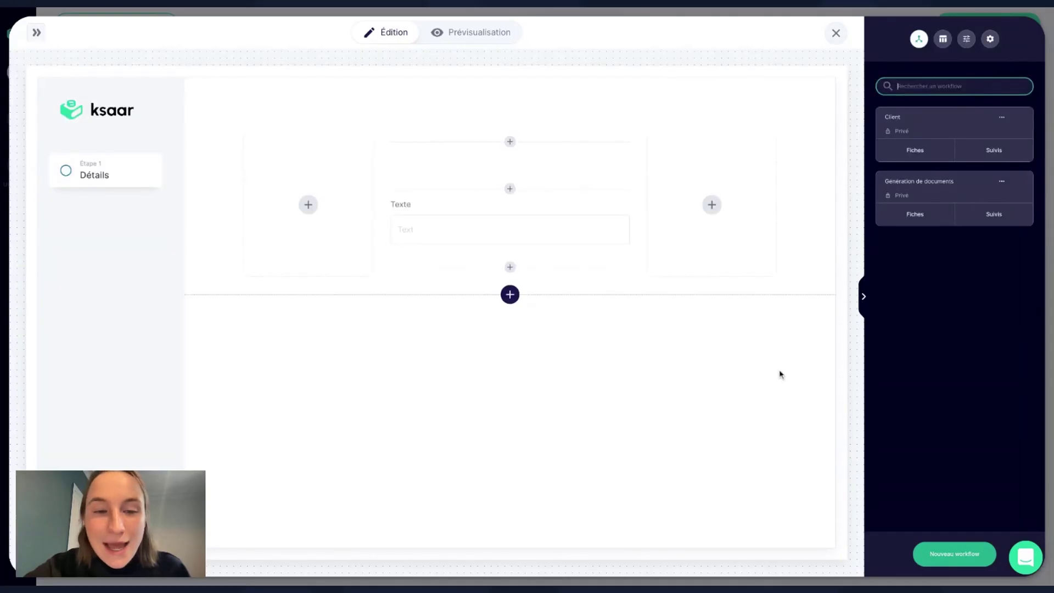
left_click(866, 297)
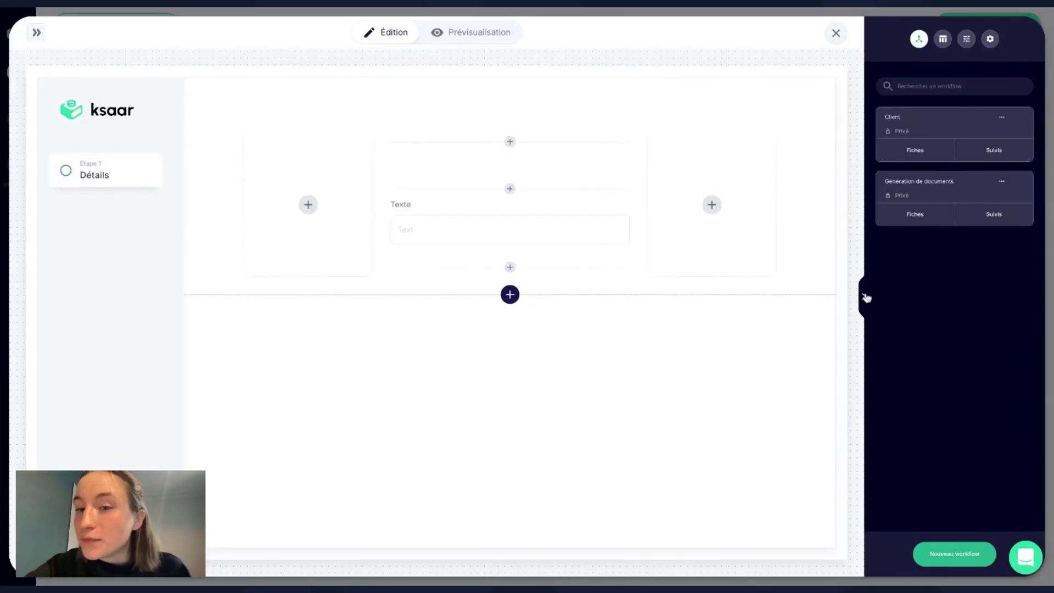
left_click(967, 119)
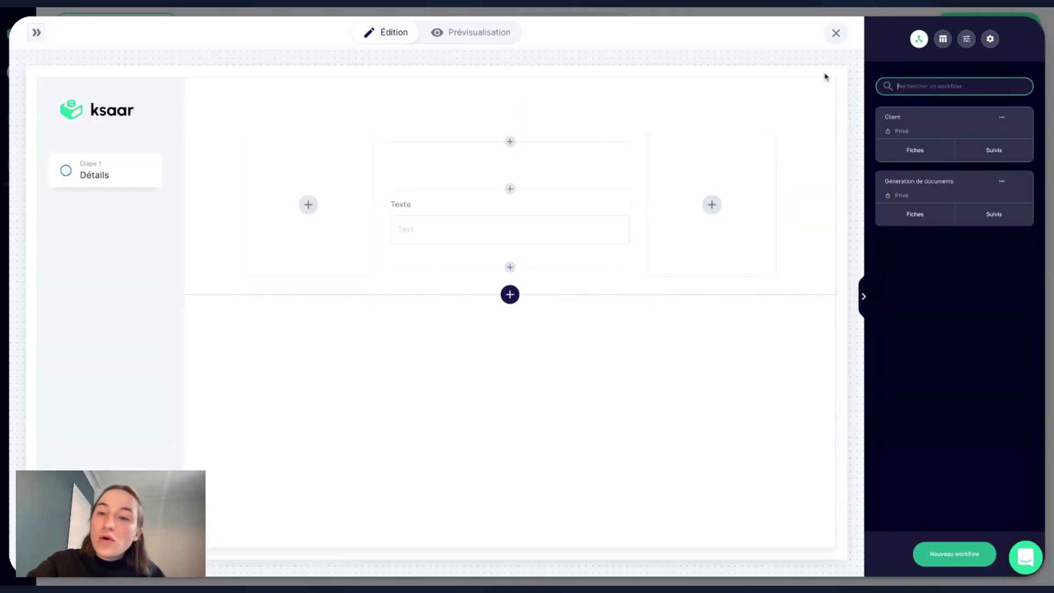
left_click(836, 33)
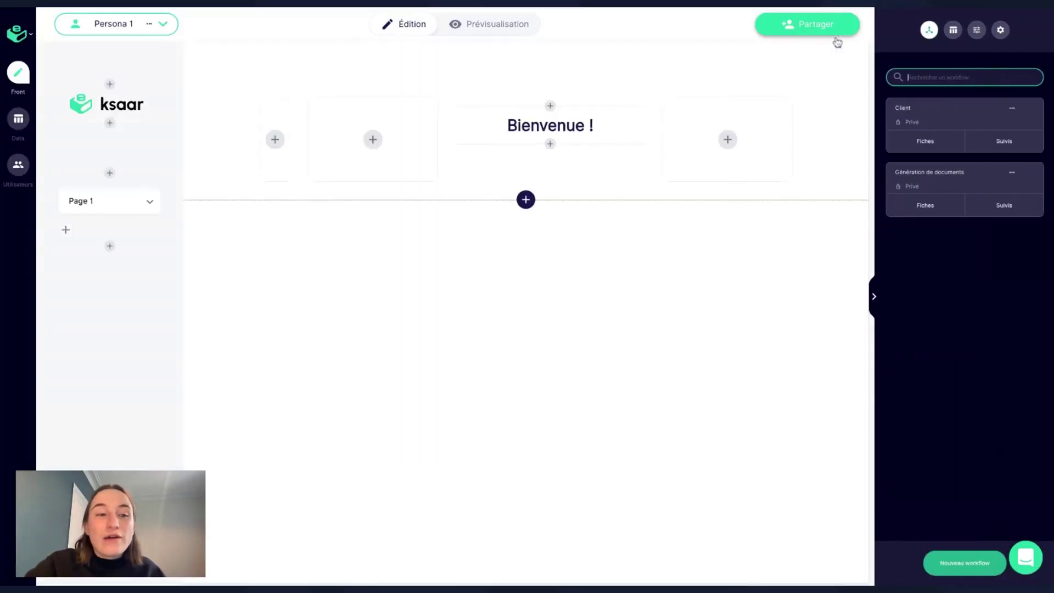
left_click(20, 126)
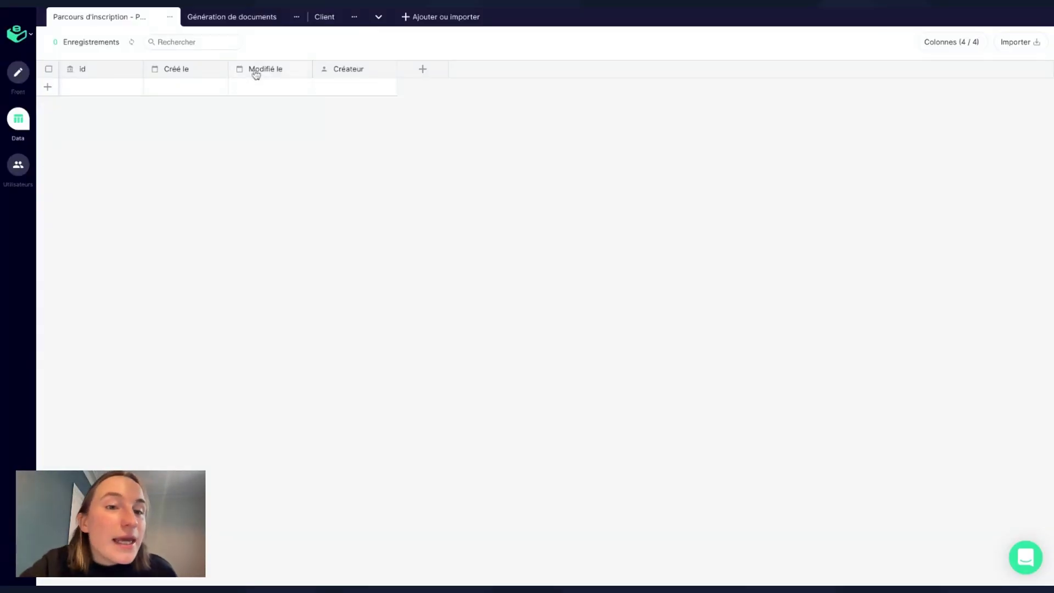
Open the empty Client table, dismissing the new-table and CSV import dialogs.
left_click(451, 18)
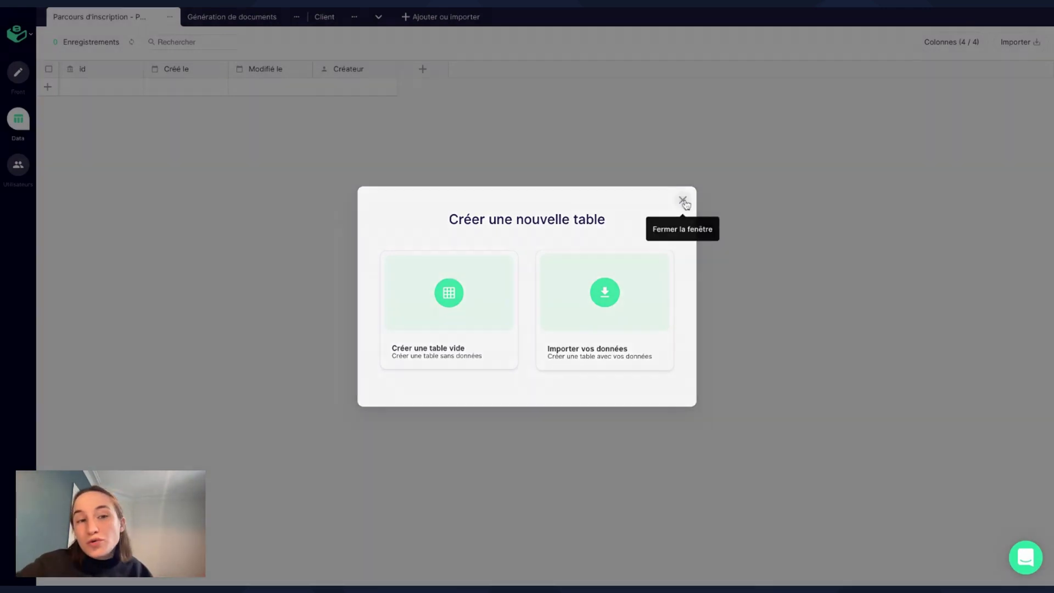
left_click(683, 199)
left_click(313, 22)
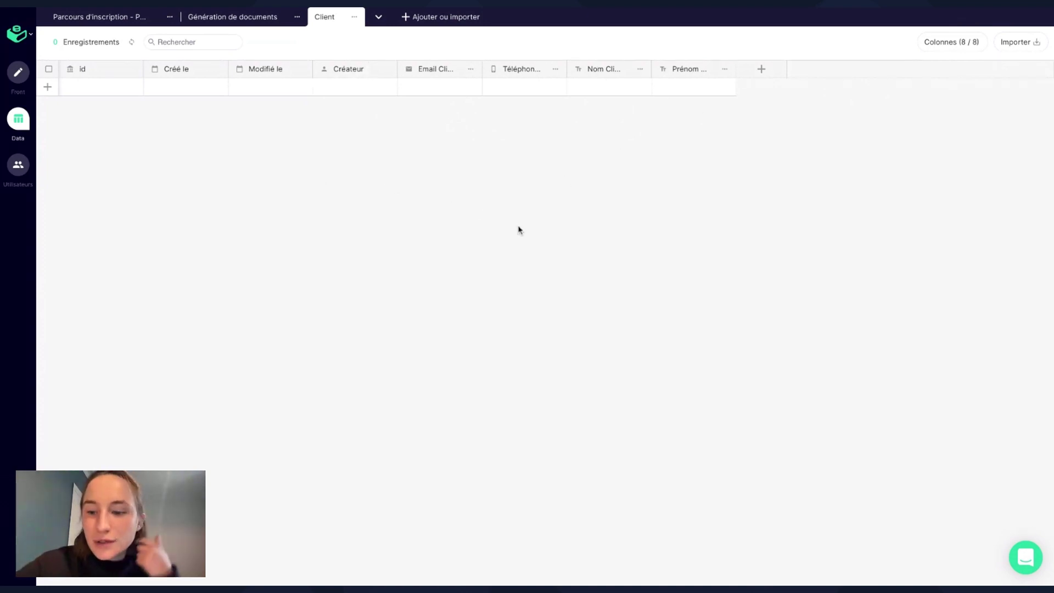
left_click(1020, 50)
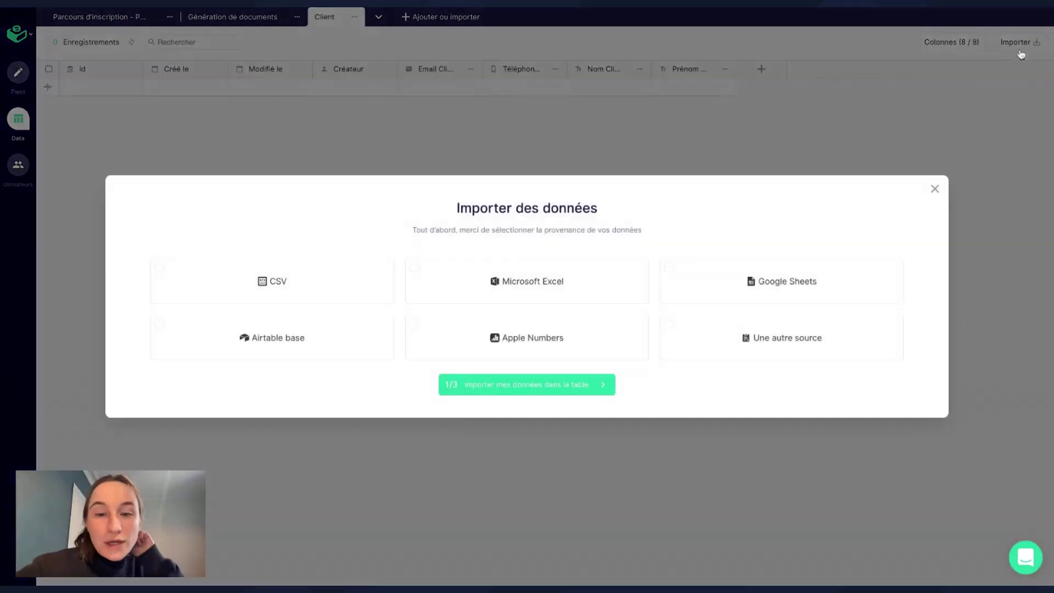
left_click(281, 297)
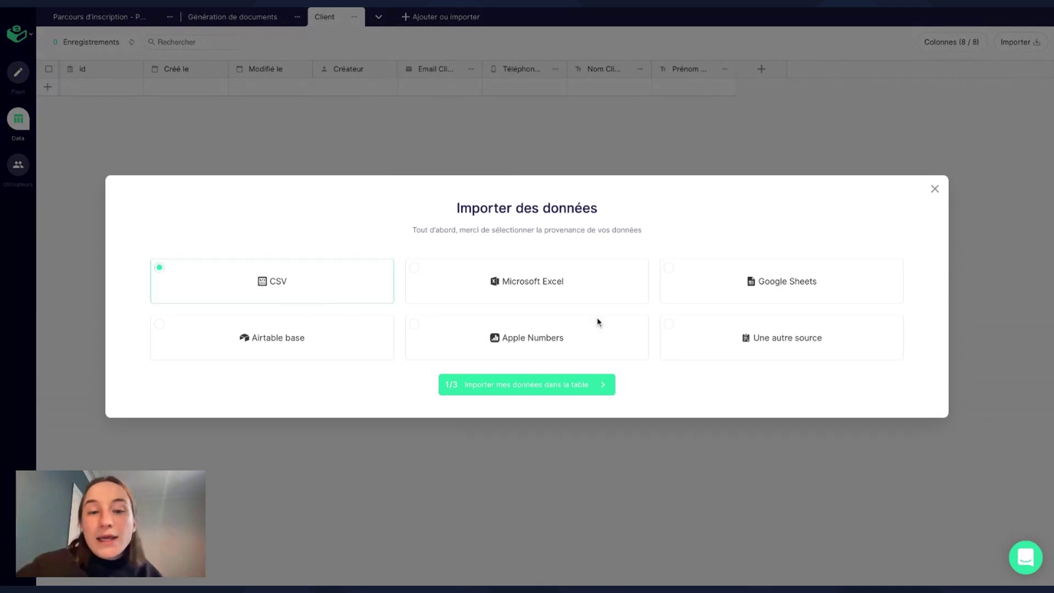
left_click(936, 190)
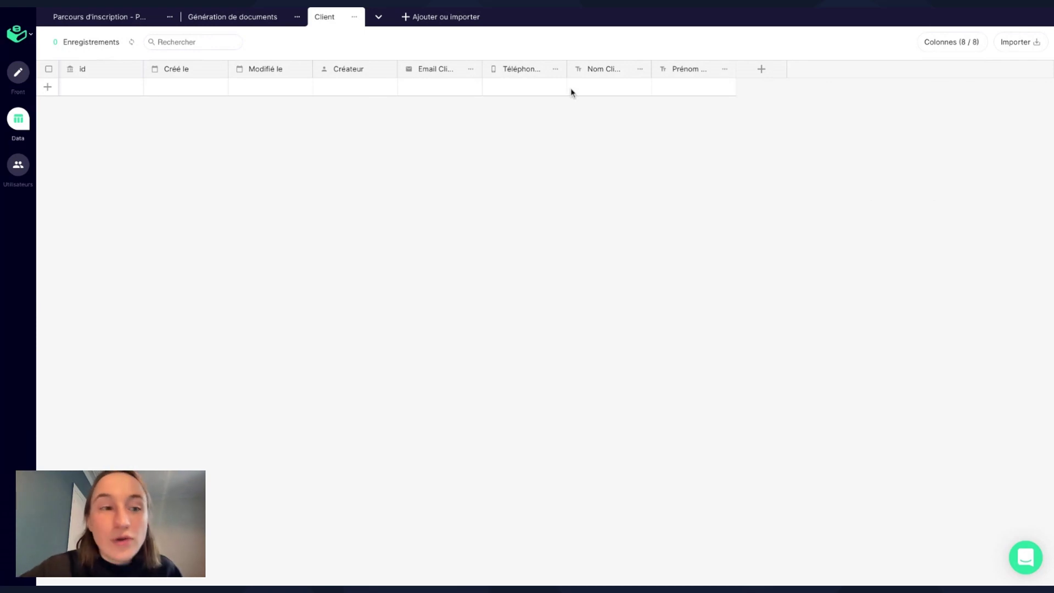
Add a Client record with a sample last name, first name, phone number and e-mail.
left_click(48, 87)
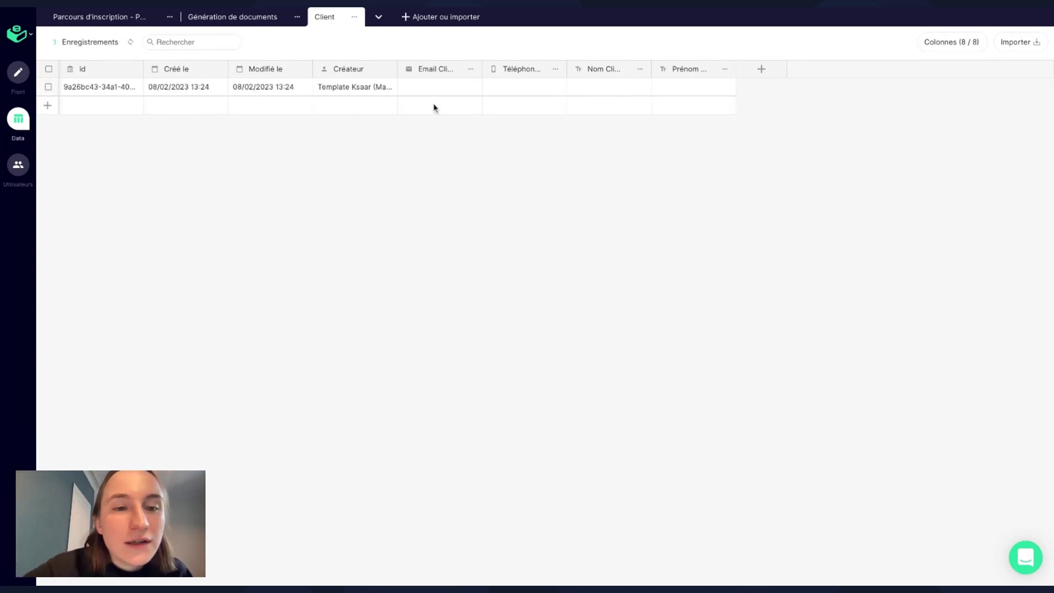
left_click(597, 88)
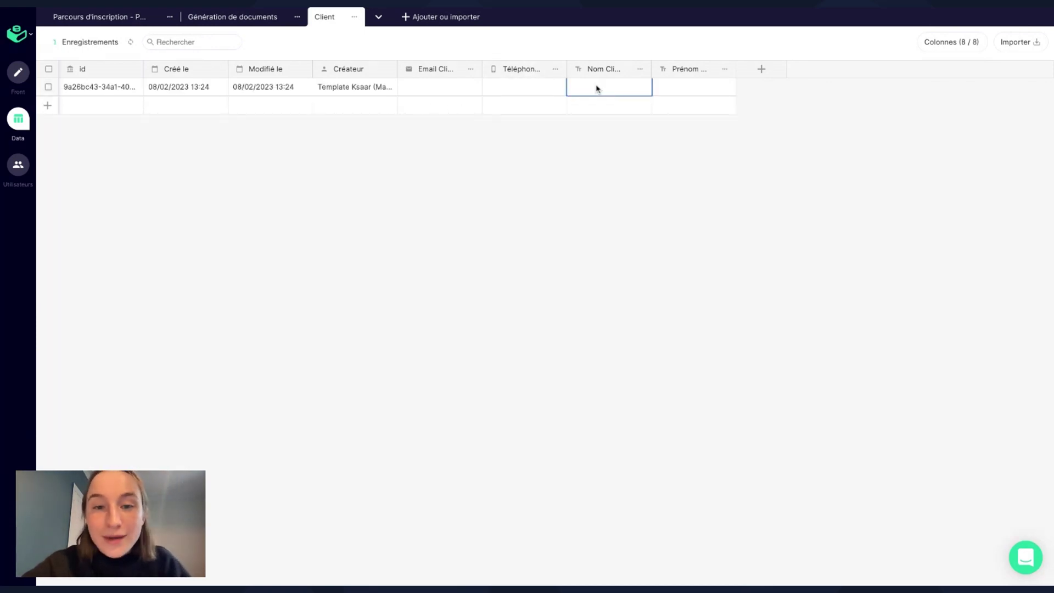
key("Return")
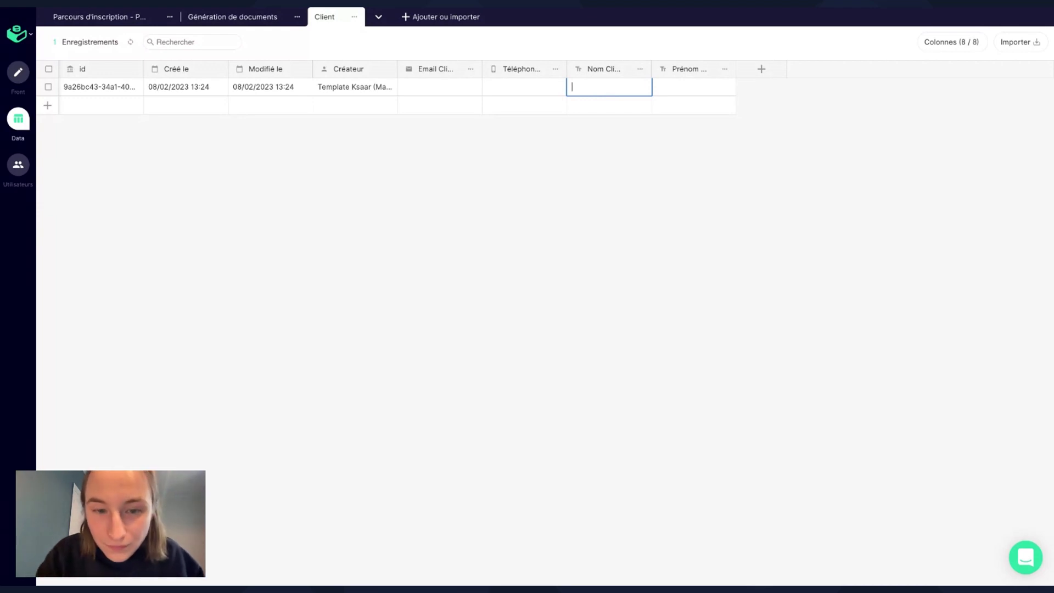
type("DUpon")
key("BackSpace")
key("BackSpace")
key("BackSpace")
key("BackSpace")
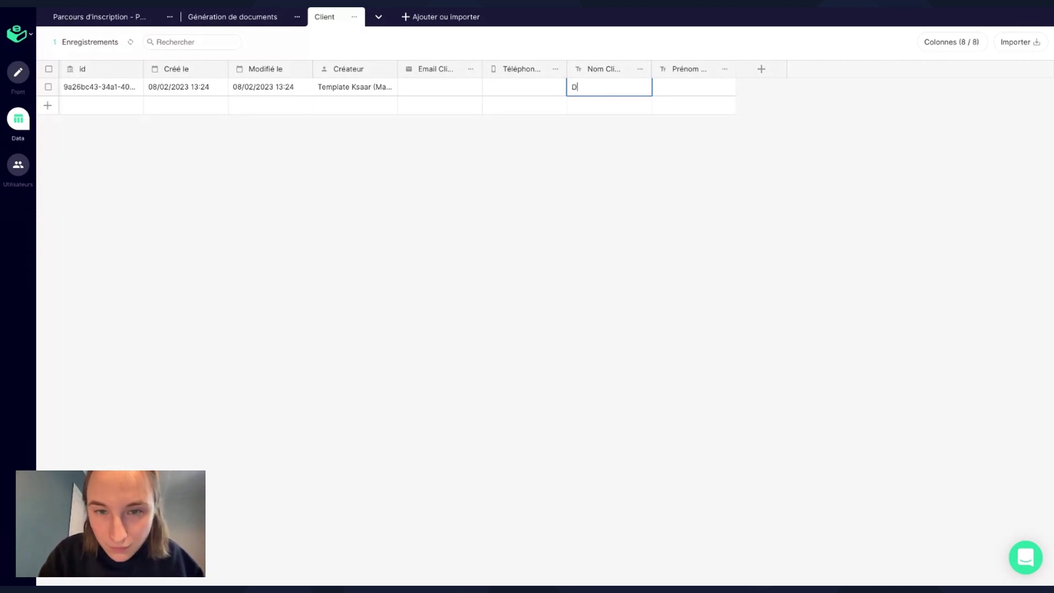
type("upont")
left_click(703, 90)
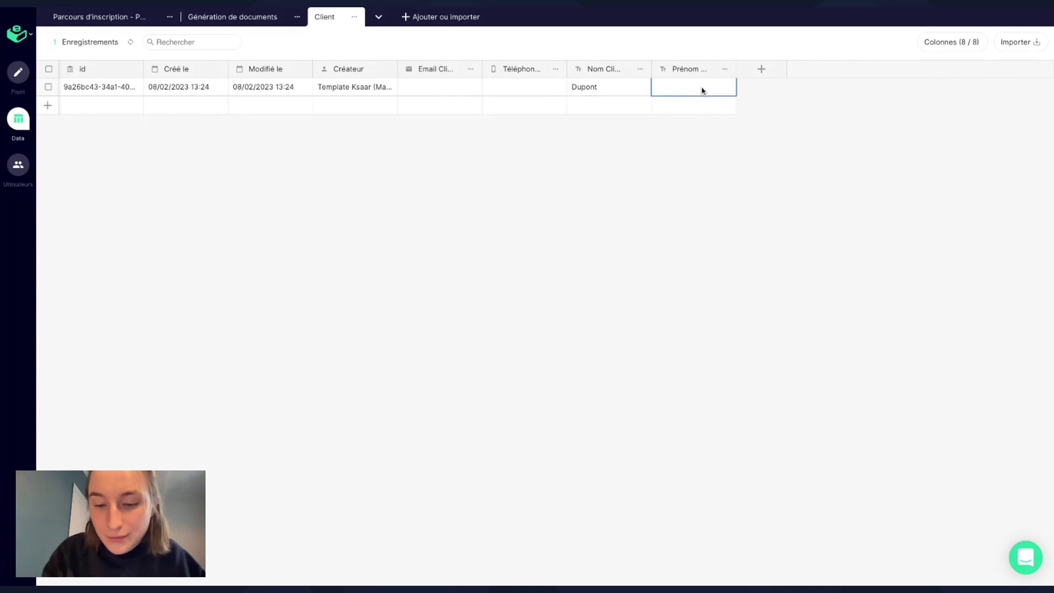
type("Pierre")
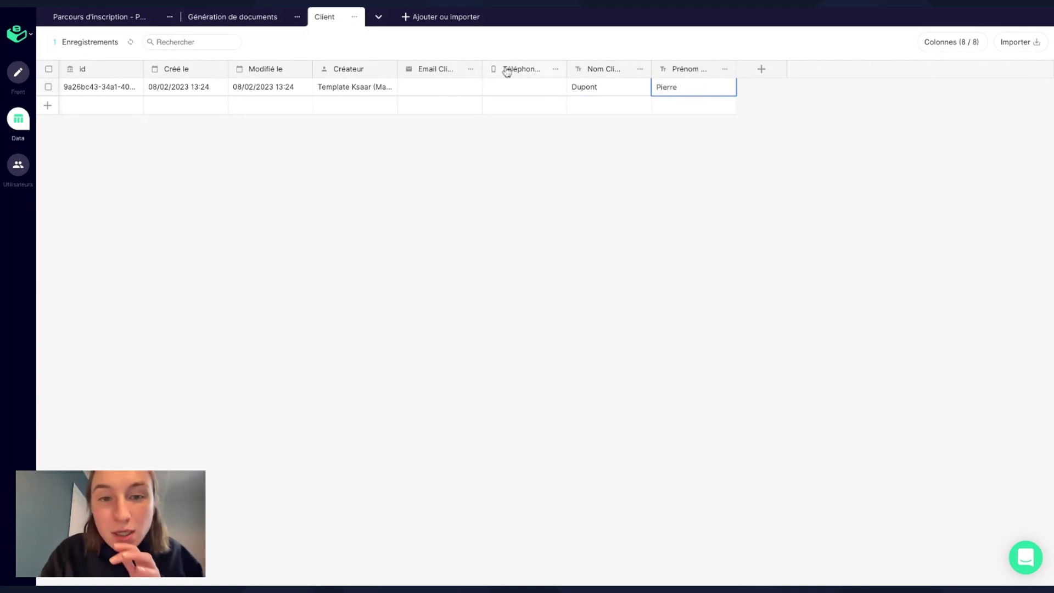
left_click(520, 88)
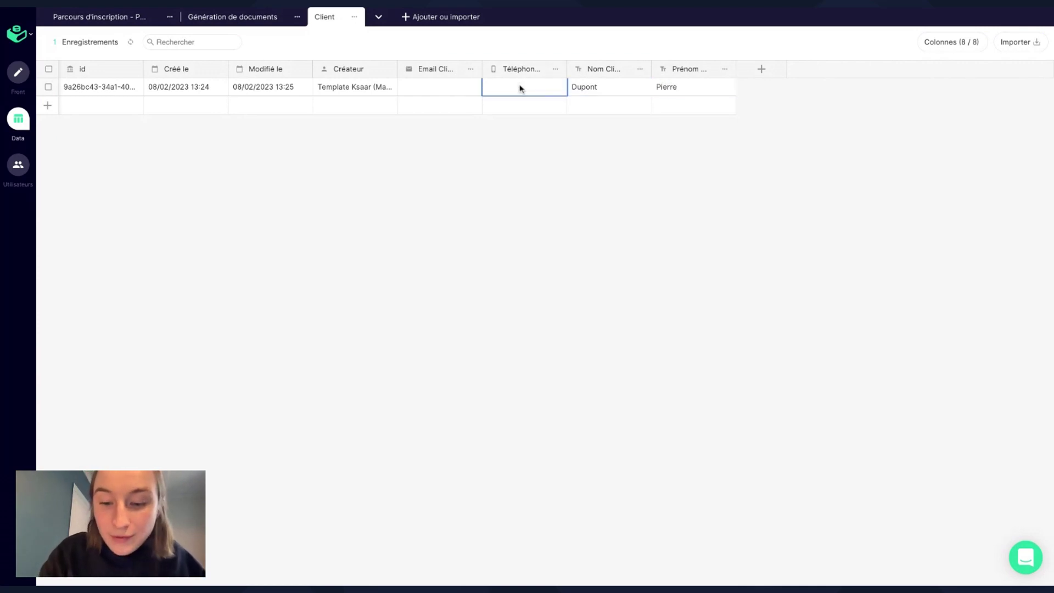
left_click(520, 89)
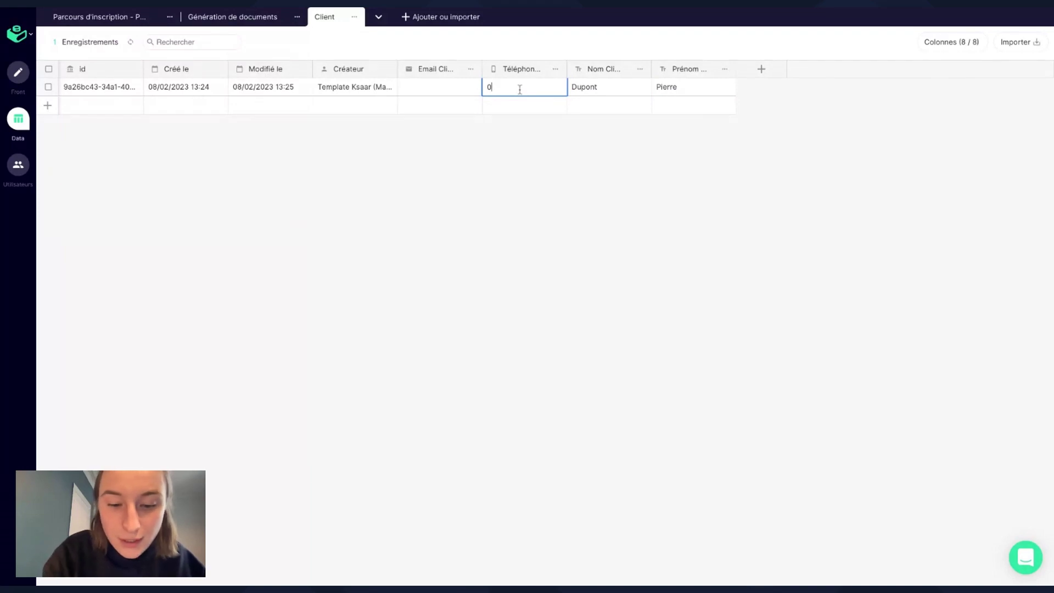
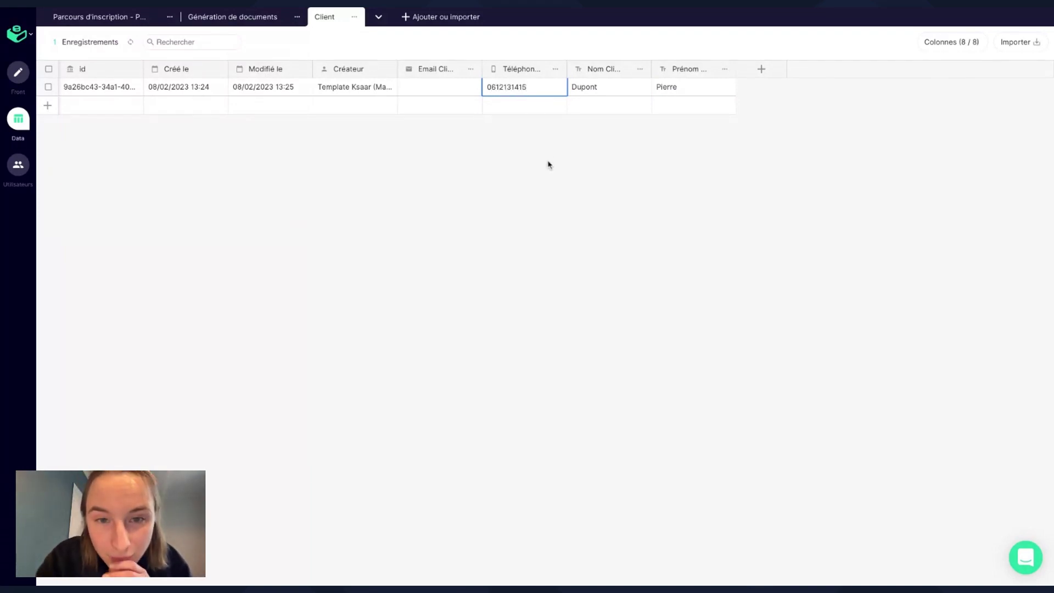
left_click(433, 87)
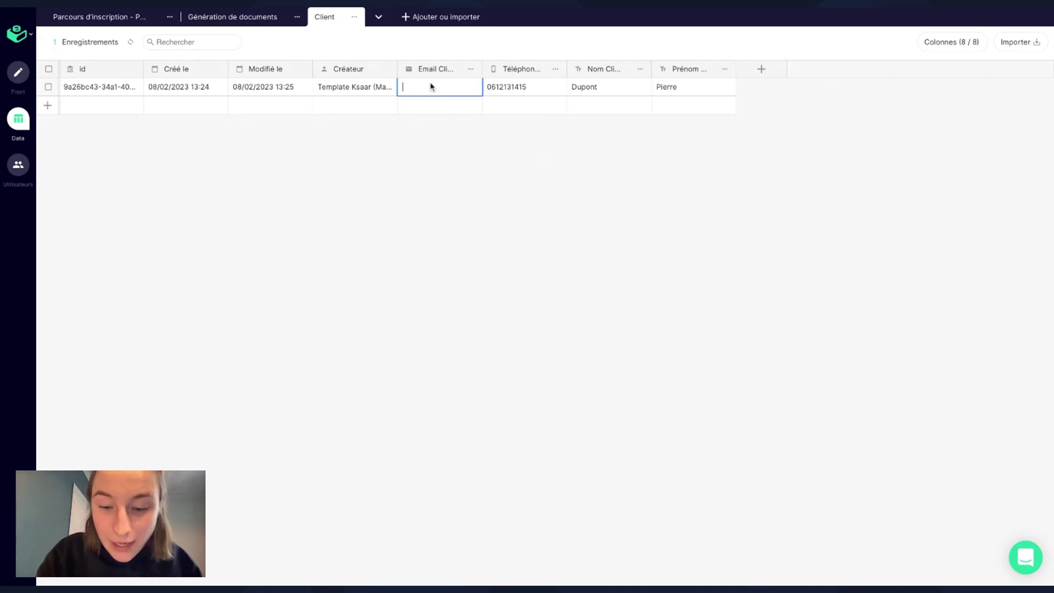
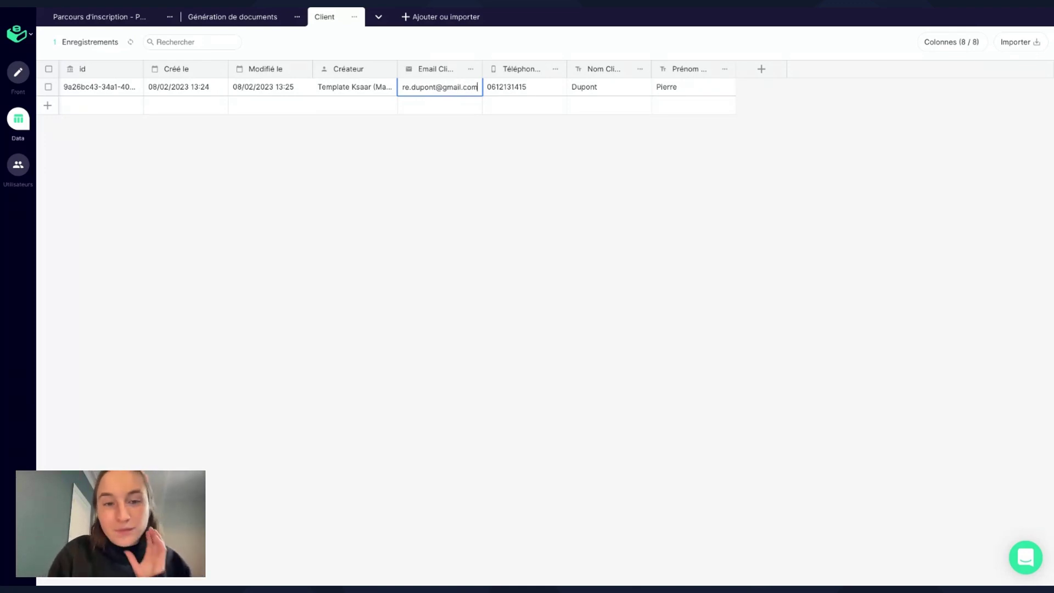
left_click(490, 197)
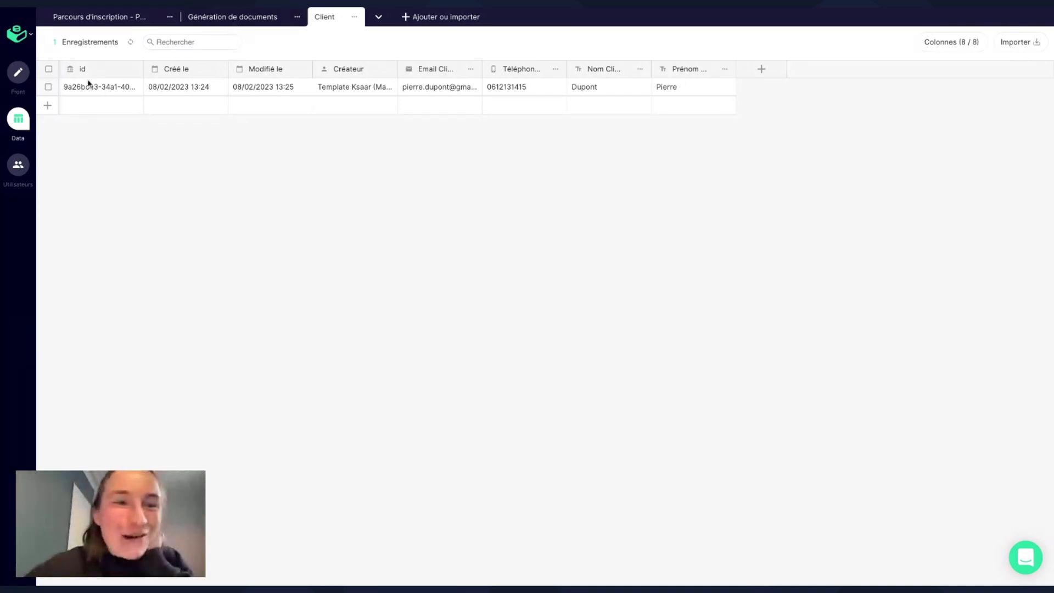
Return to the front page editor.
left_click(15, 74)
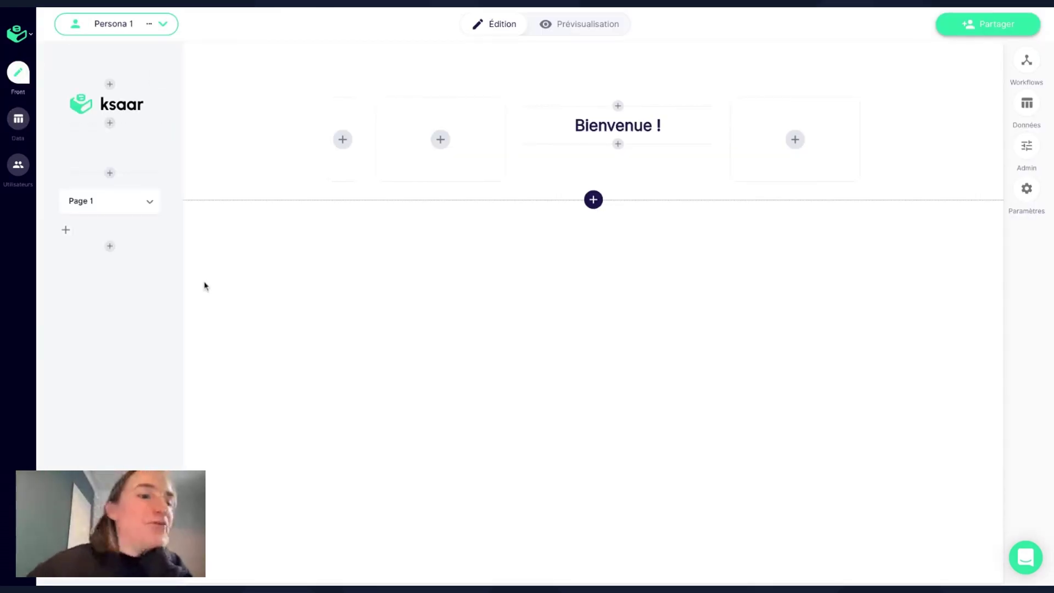
left_click(13, 120)
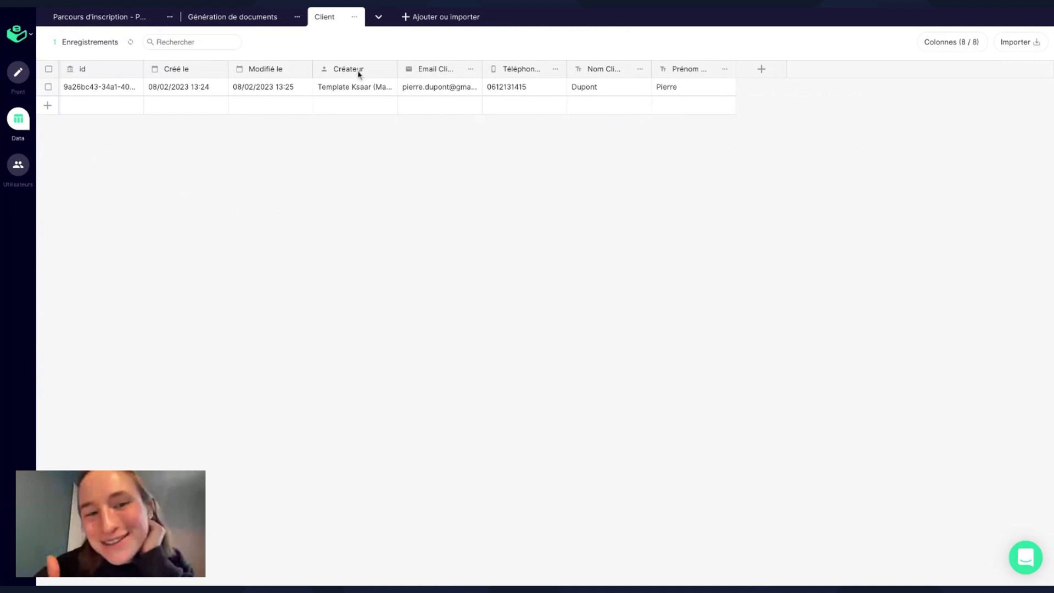
left_click(19, 76)
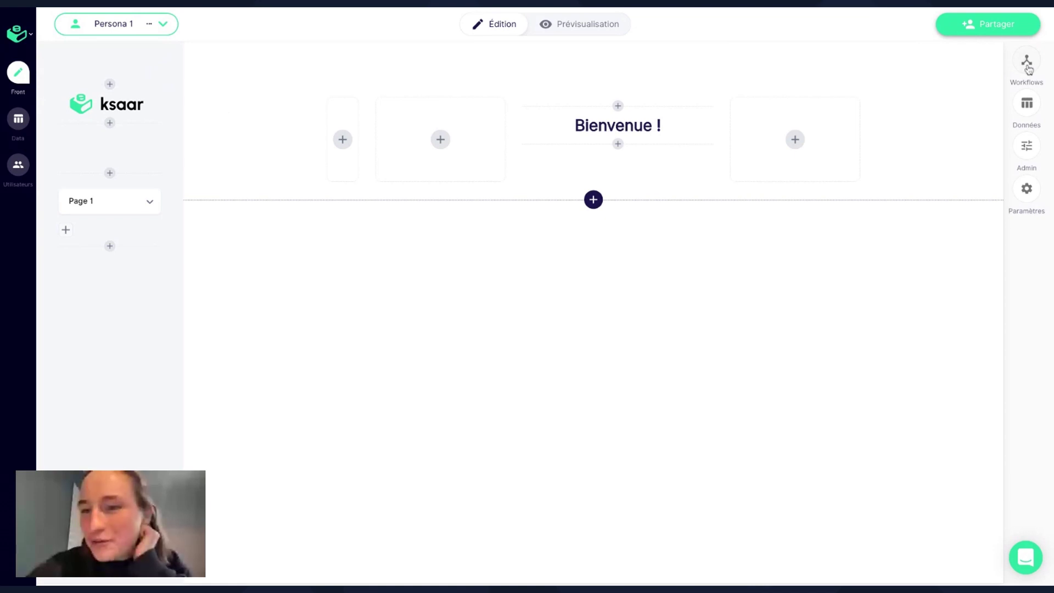
Open the Génération de documents workflow's Détails step in the form editor.
left_click(1028, 69)
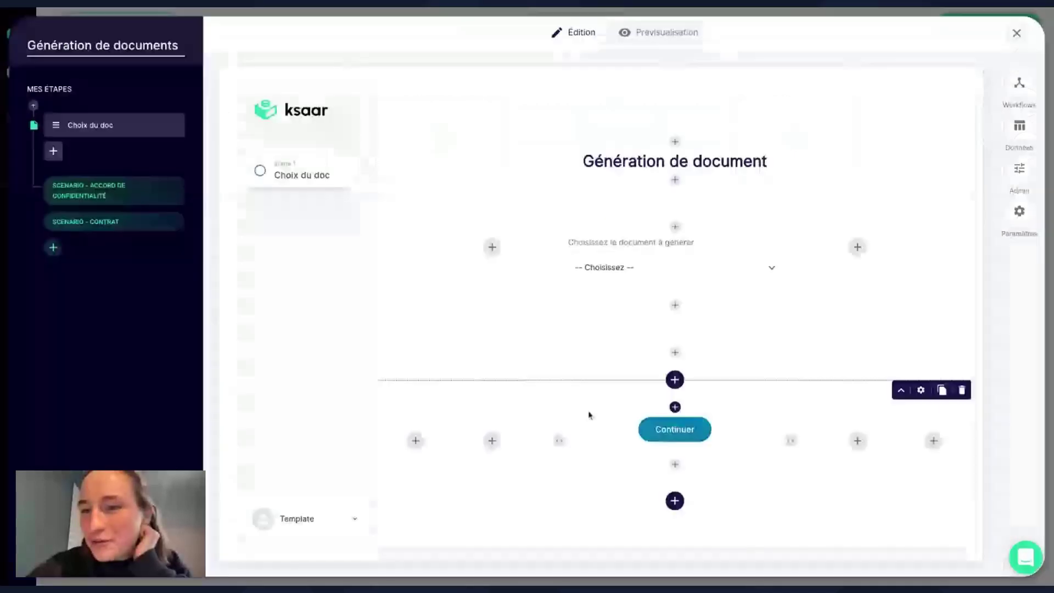
left_click(103, 196)
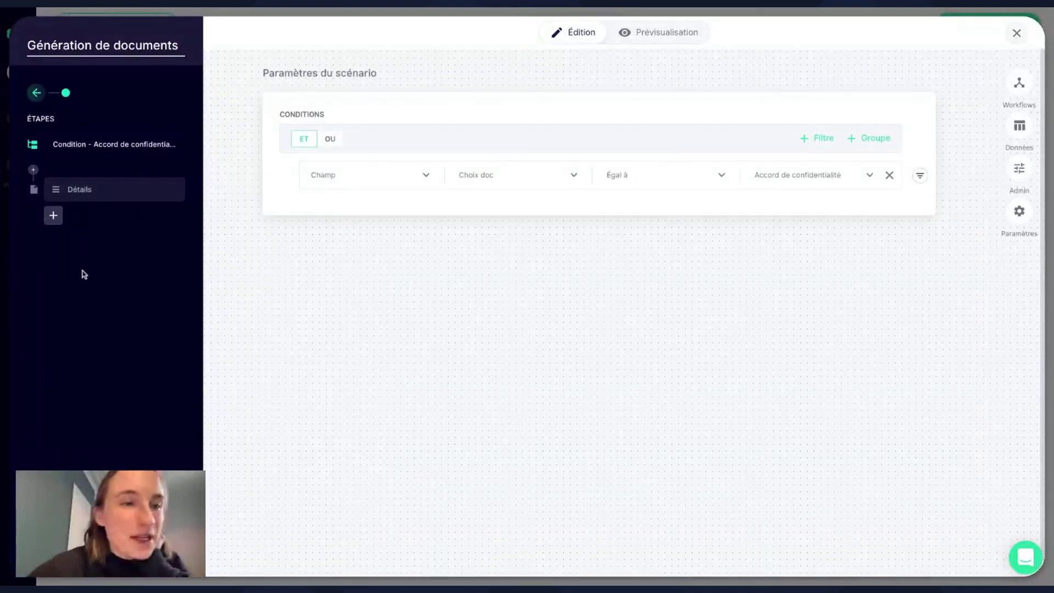
left_click(137, 198)
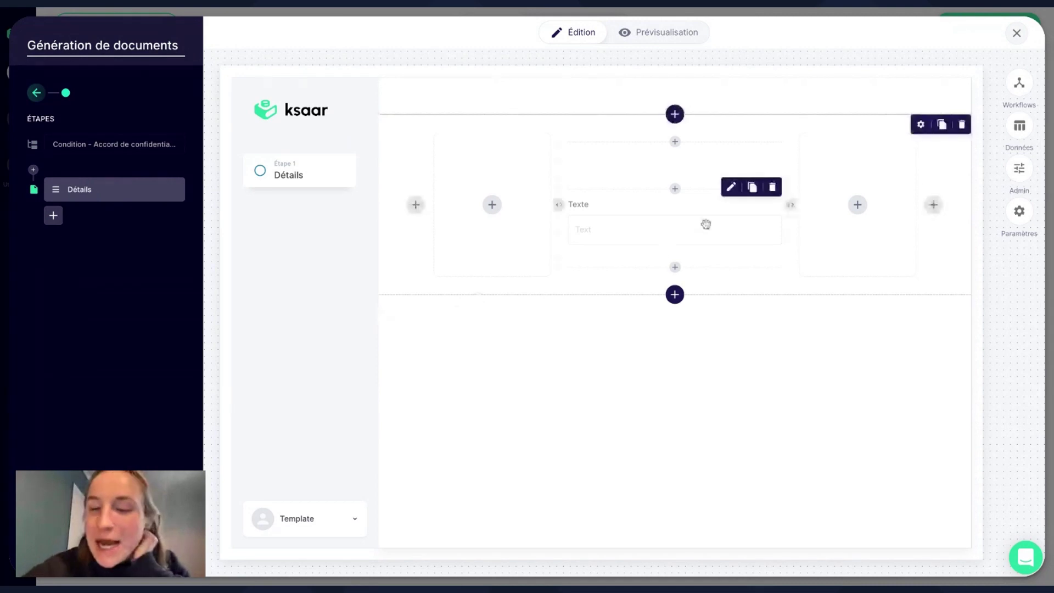
Remove the Texte field from the Détails form.
left_click(680, 242)
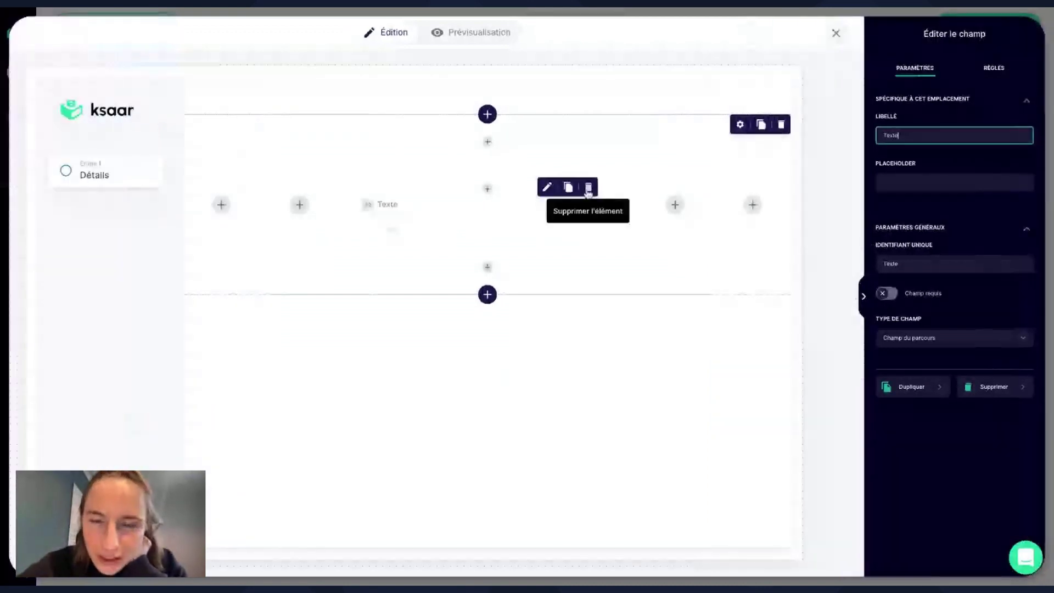
left_click(513, 200)
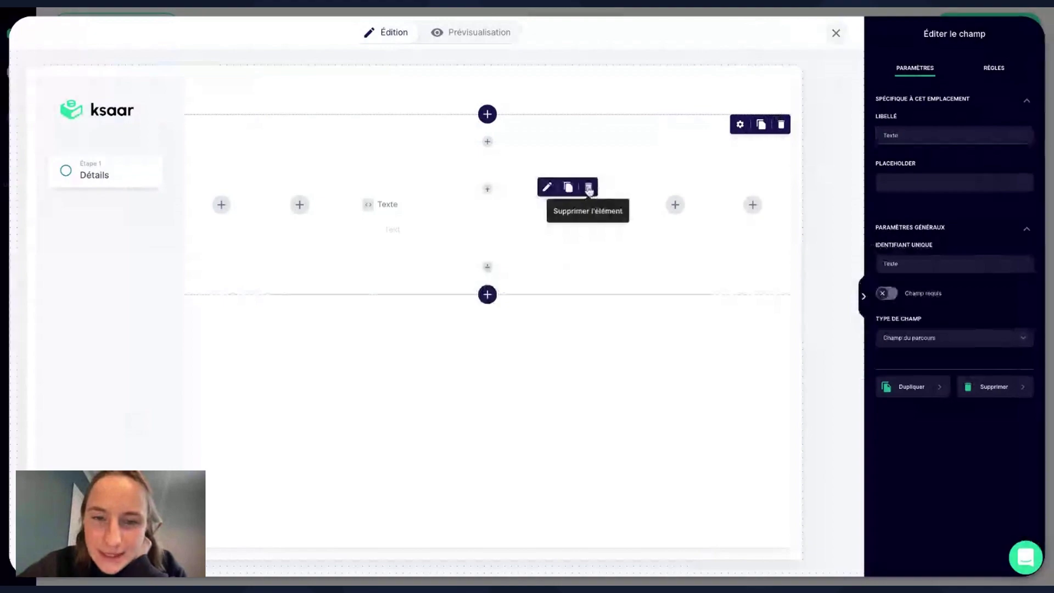
left_click(588, 189)
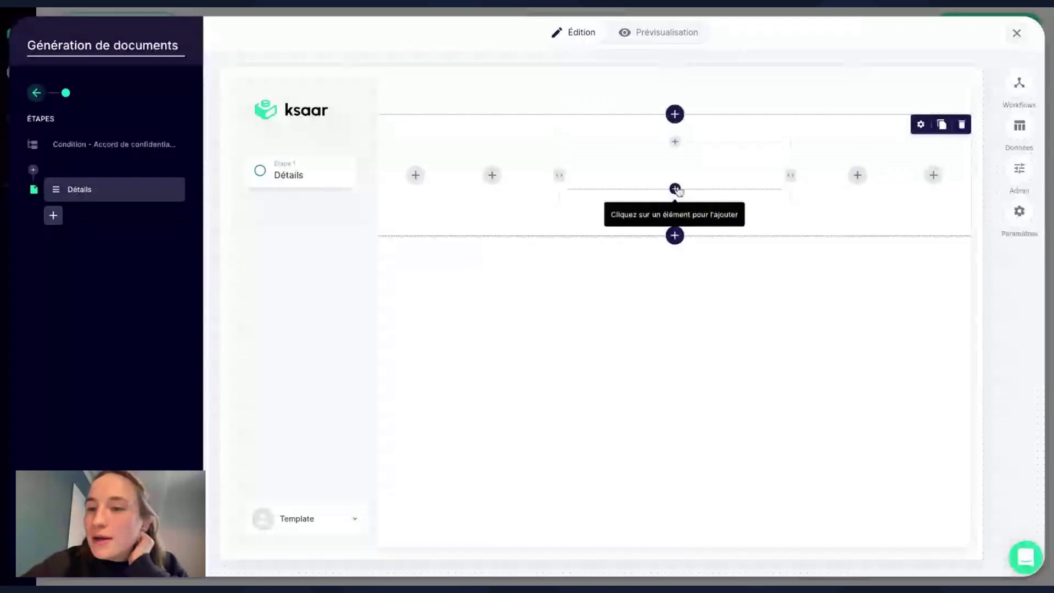
Delete the unused Texte field from the existing fields and return to new elements.
left_click(675, 189)
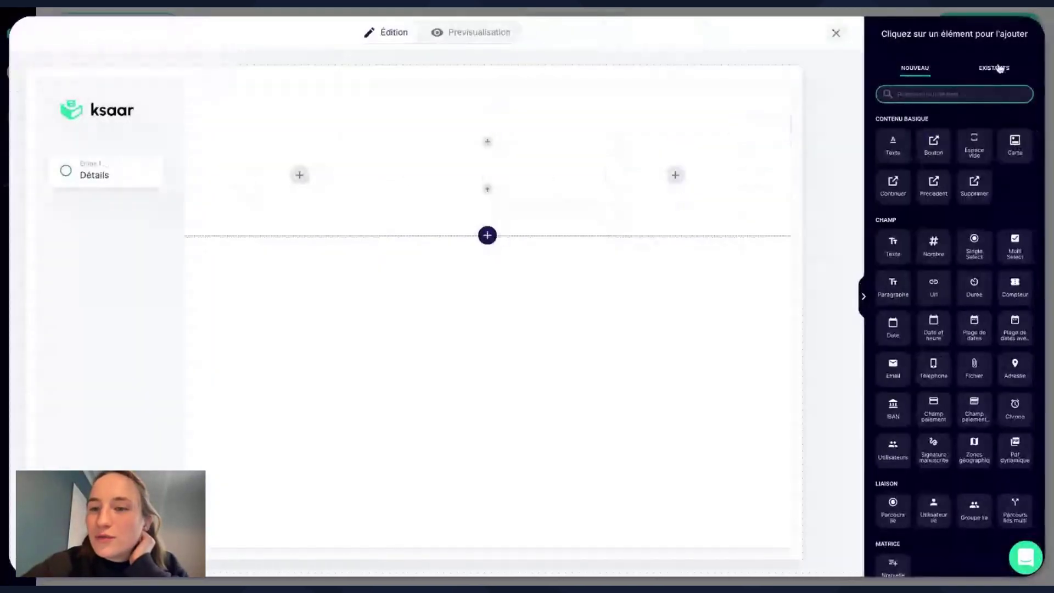
left_click(999, 68)
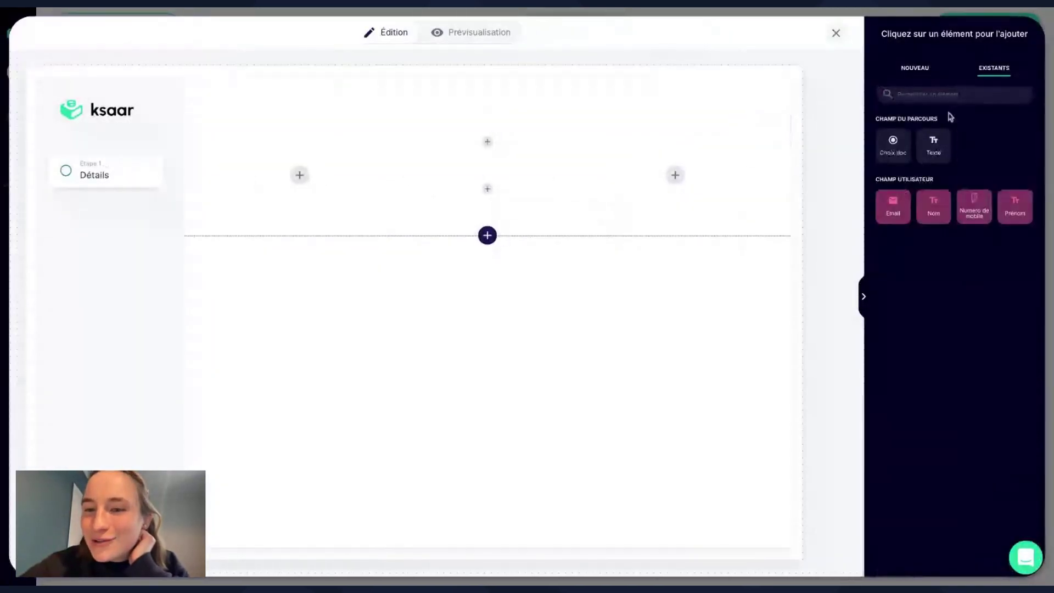
left_click(919, 130)
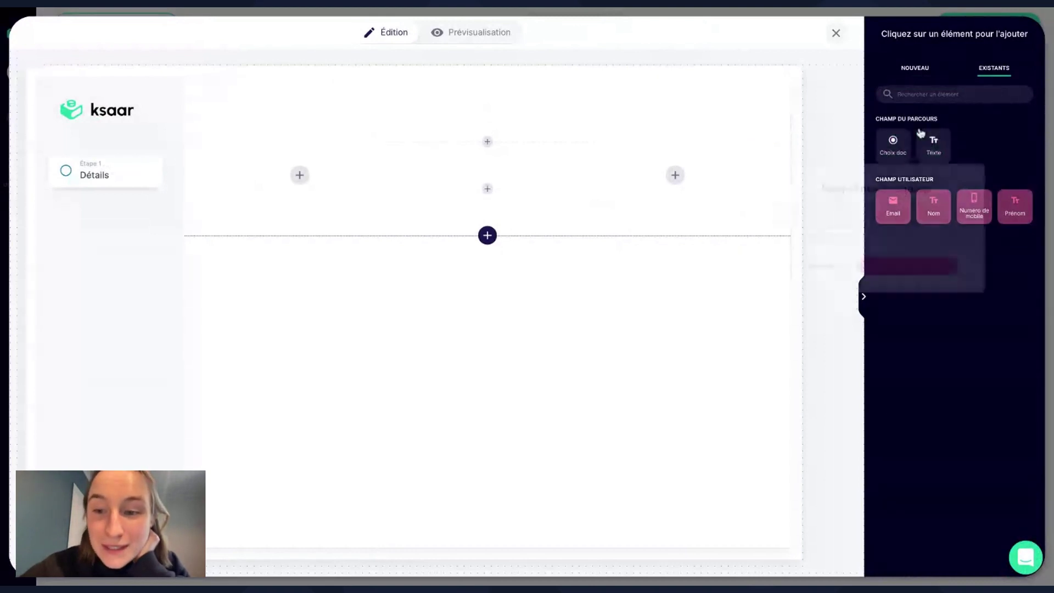
left_click(911, 309)
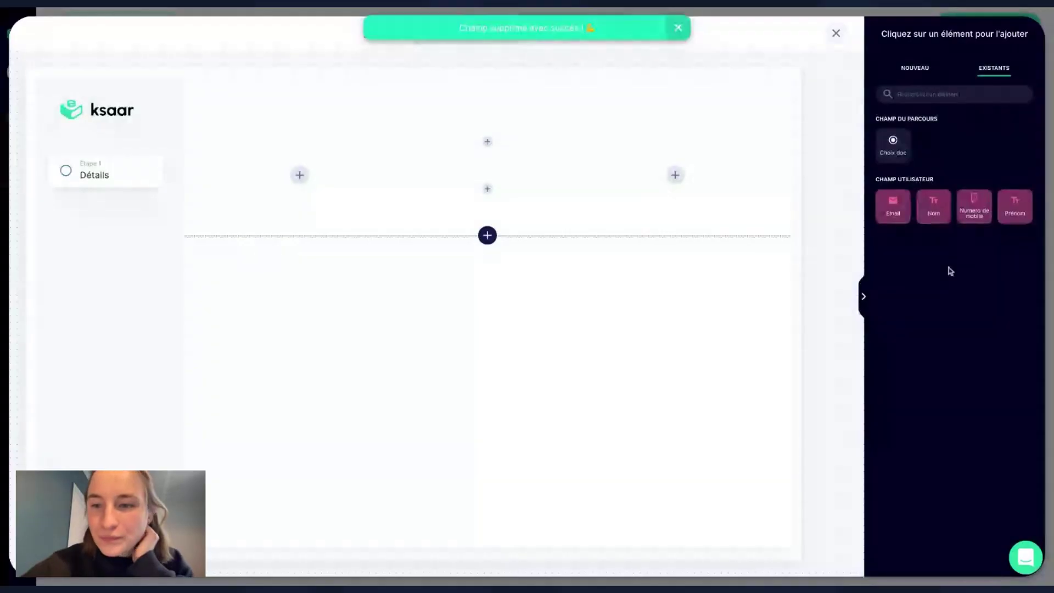
left_click(894, 75)
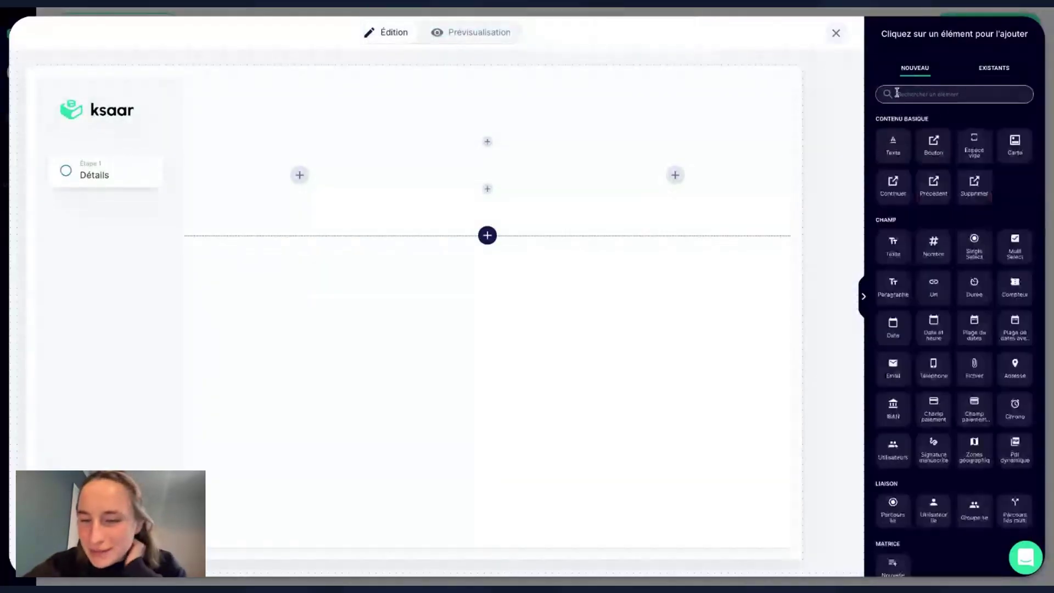
Add a Parcours lié dropdown labelled 'Choisissez le client concerné' with identifier 'Client Génération'.
left_click(937, 91)
type("parco")
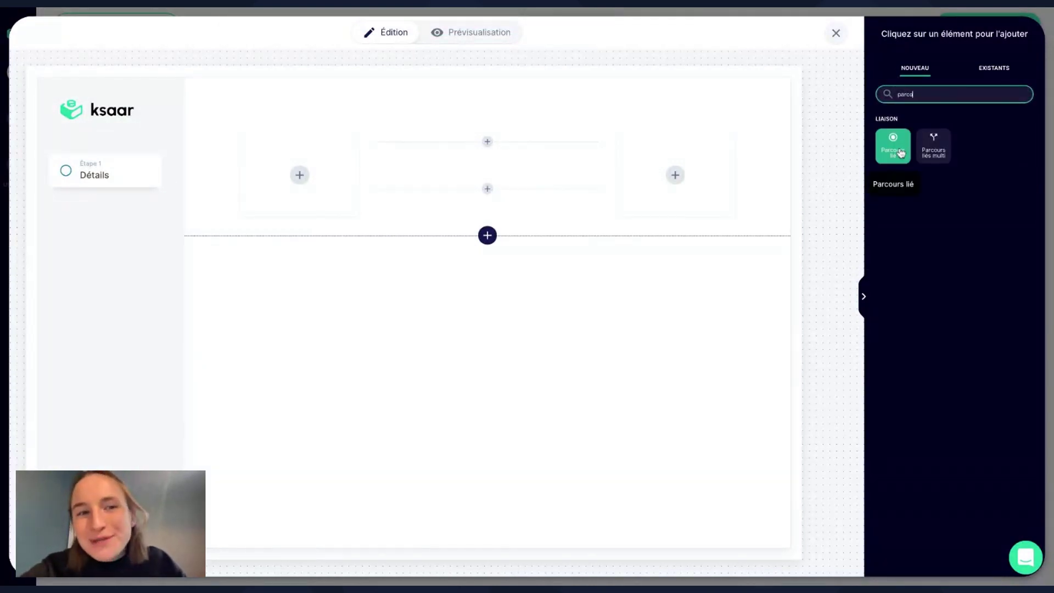
left_click(901, 153)
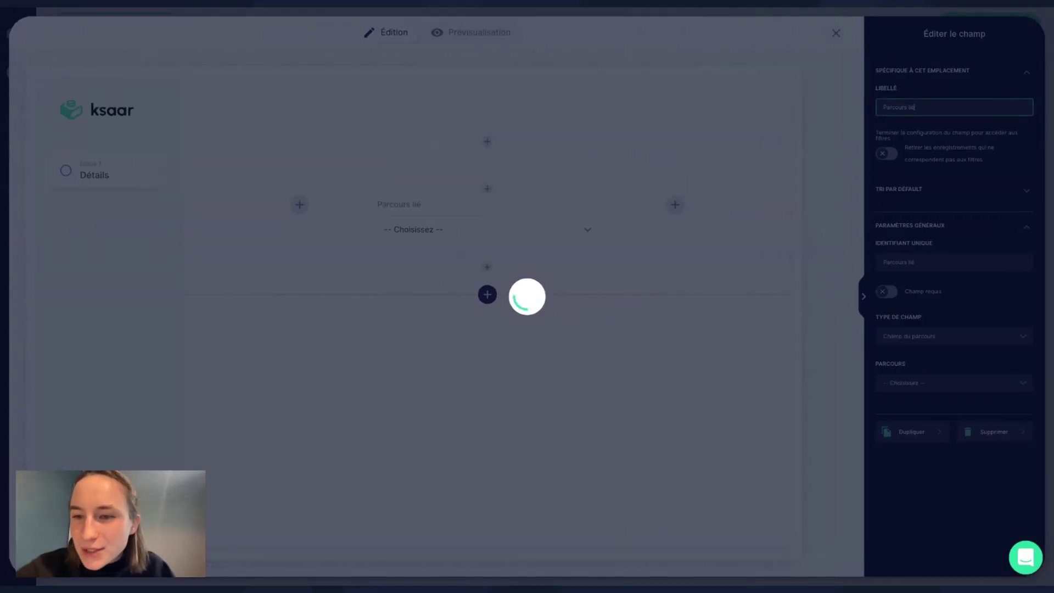
triple_click(949, 104)
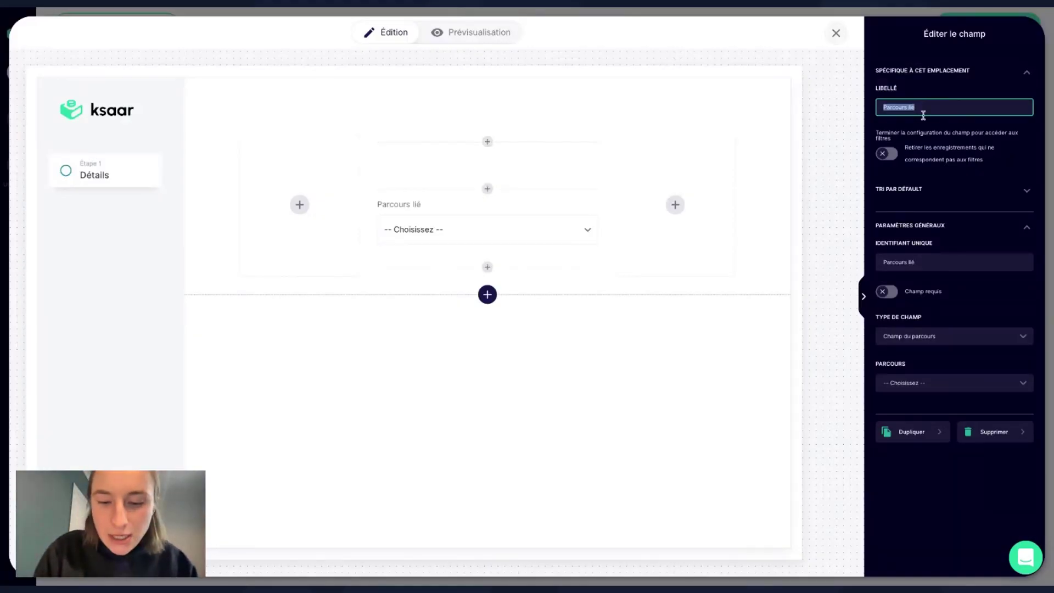
type("Choisiss")
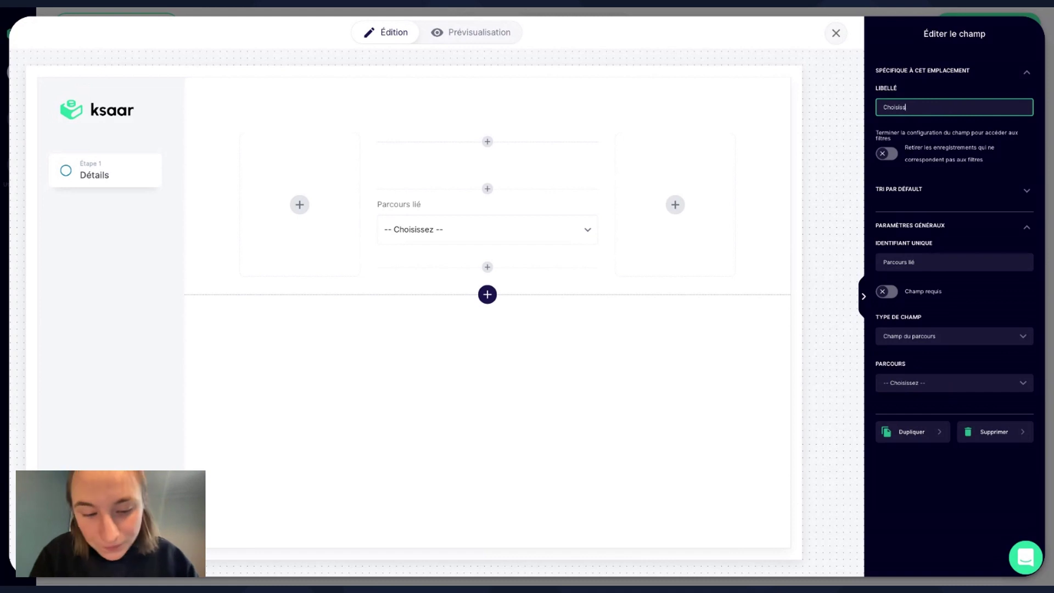
type("ez le client")
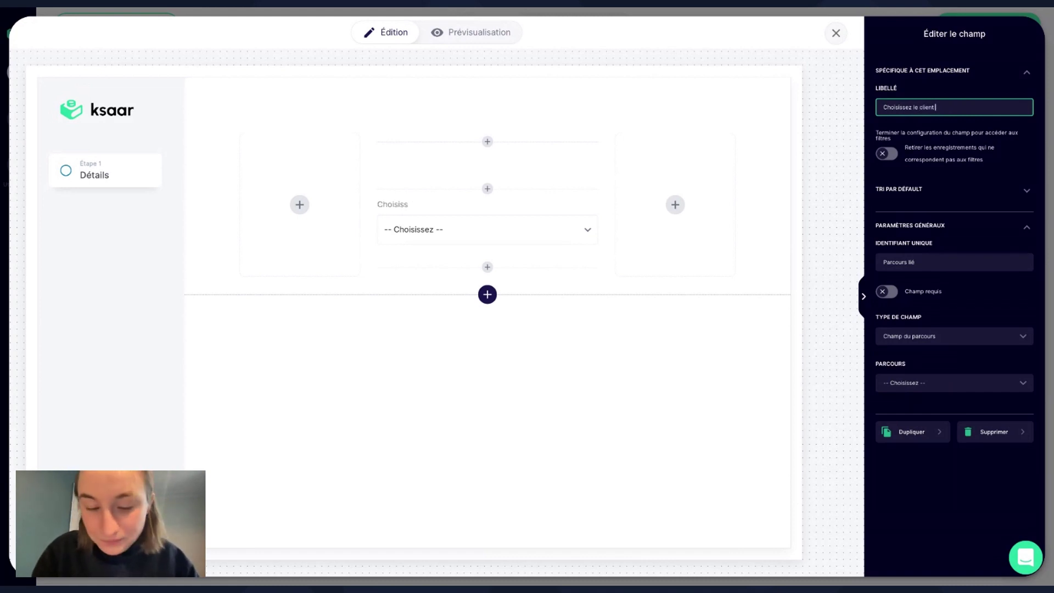
type(" concerné")
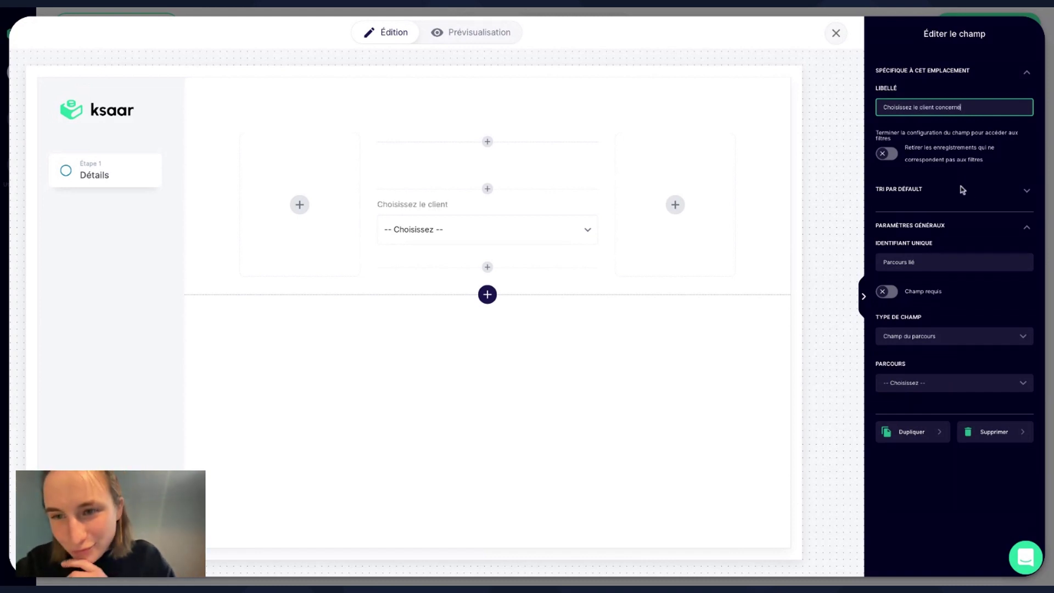
left_click(932, 261)
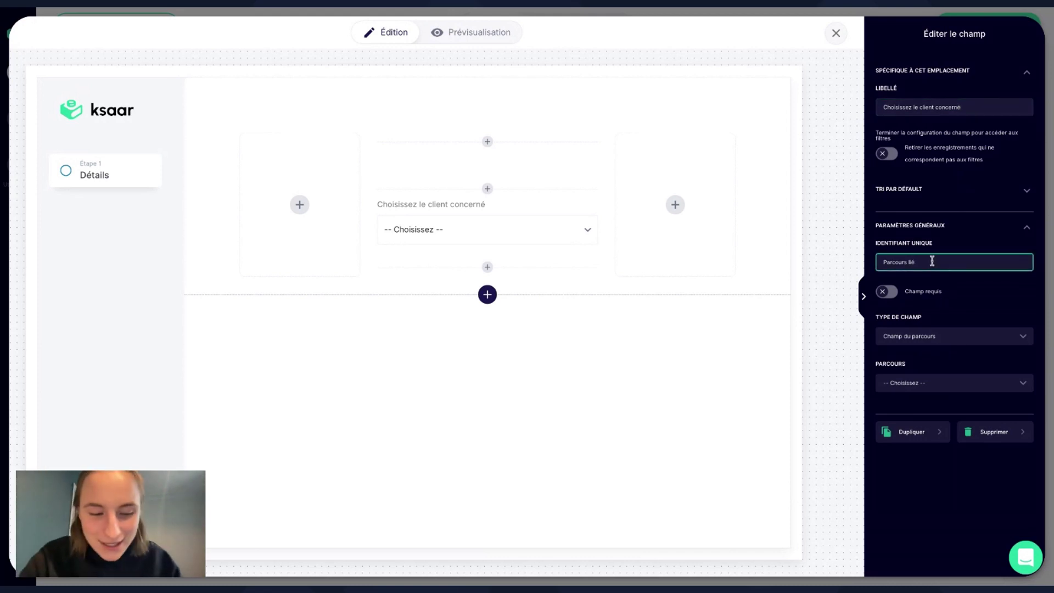
key("ctrl+a")
type("Client ")
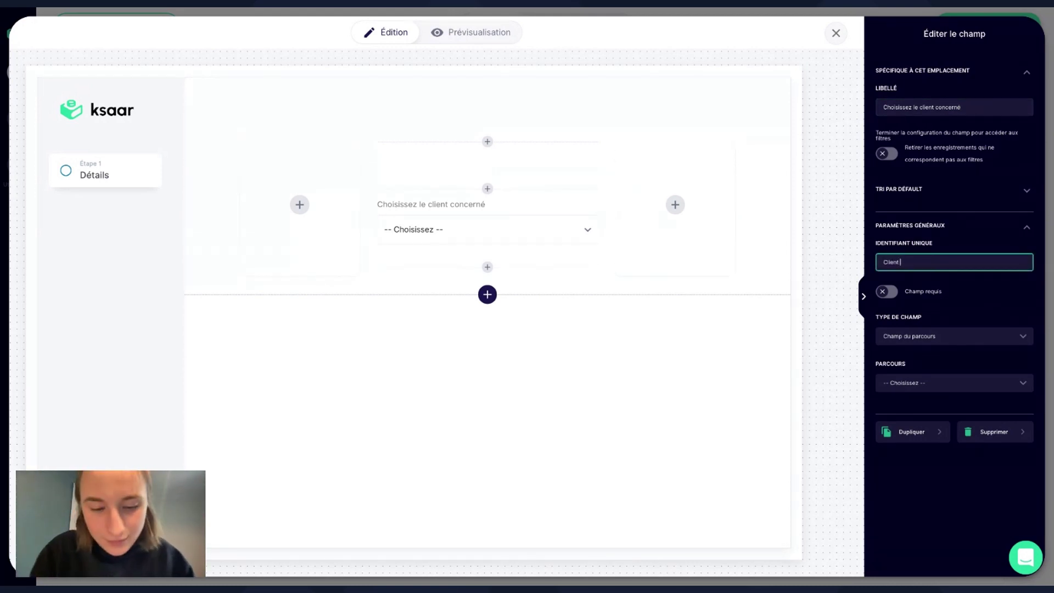
type("Cé")
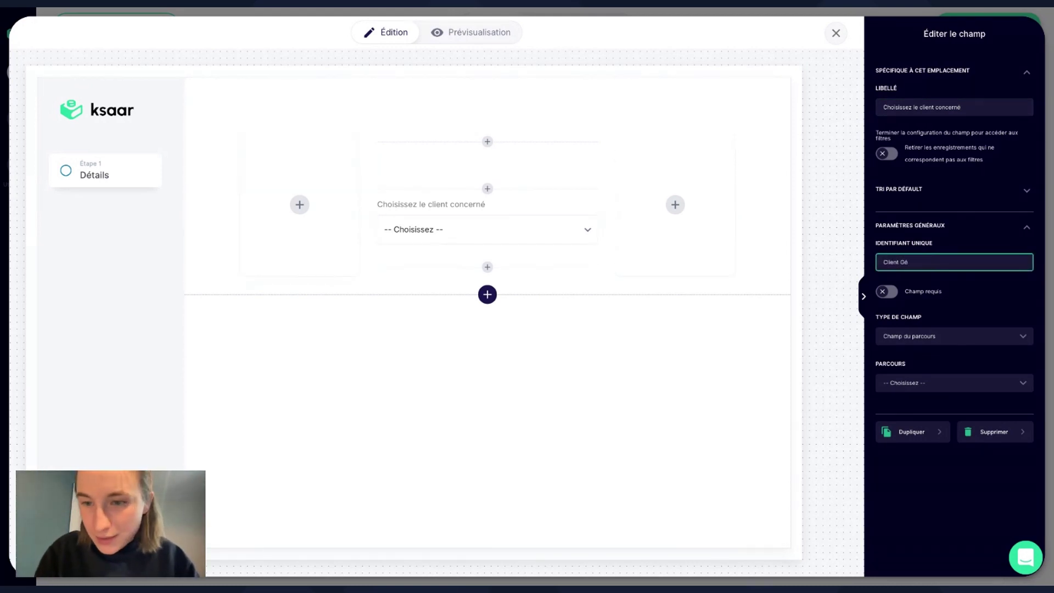
type("nération d")
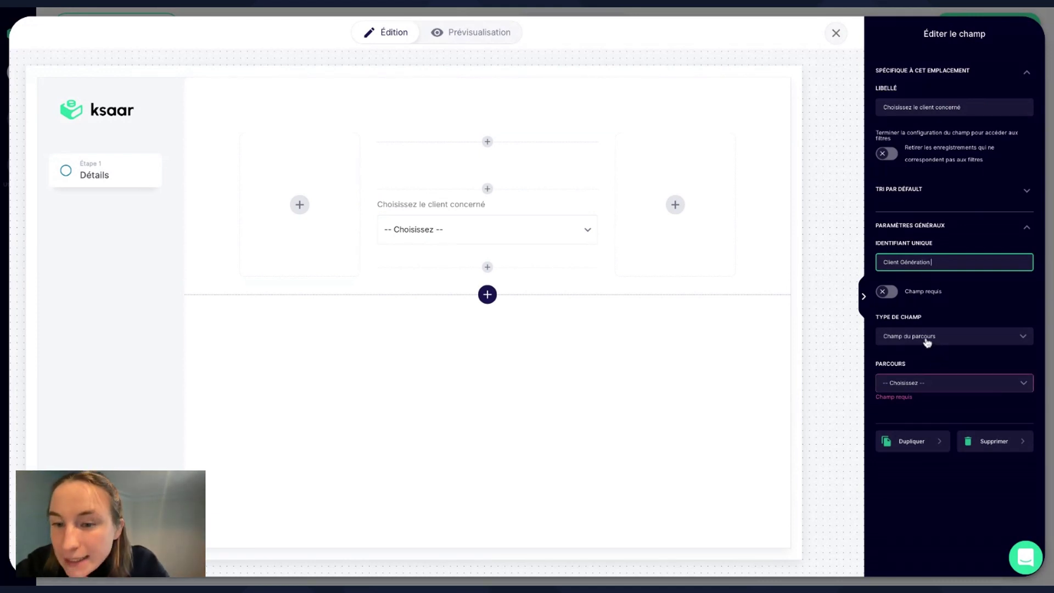
Link the client dropdown to all completed Client journeys, showing Nom Client and allowing new records.
left_click(920, 382)
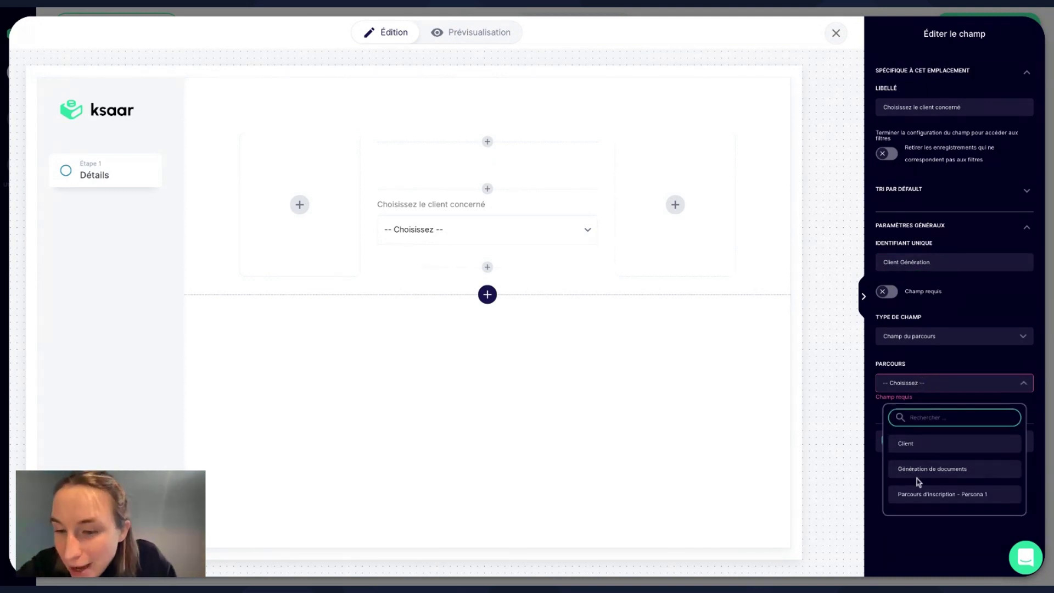
left_click(906, 444)
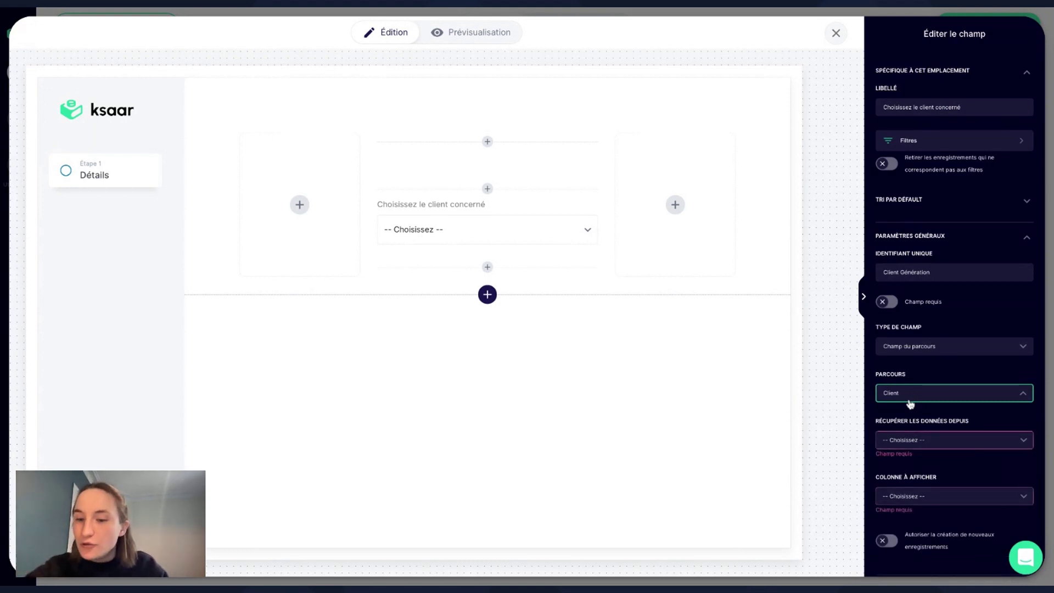
left_click(920, 441)
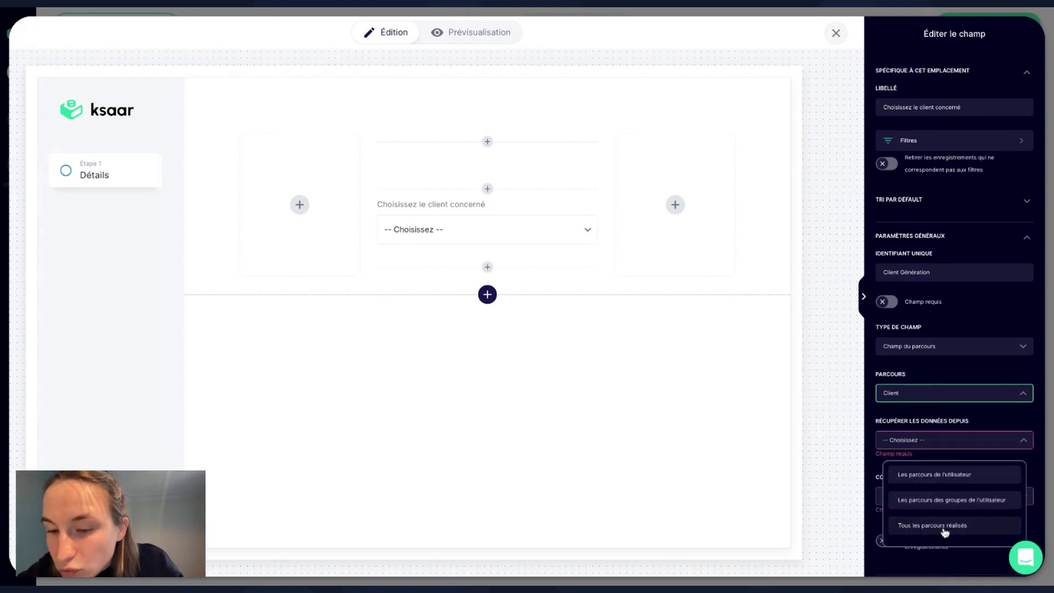
left_click(944, 530)
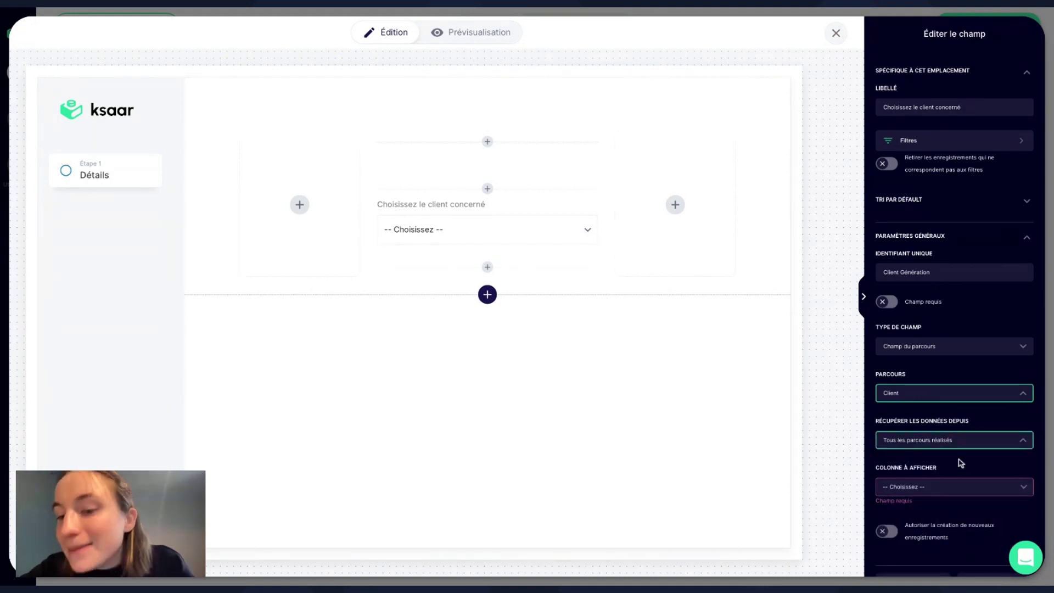
left_click(972, 443)
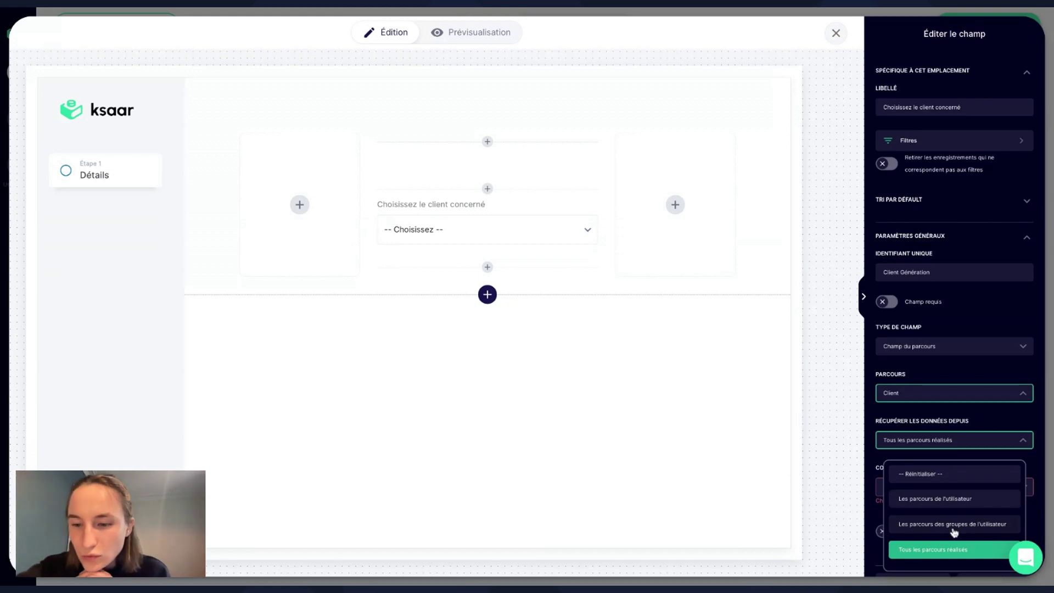
left_click(964, 549)
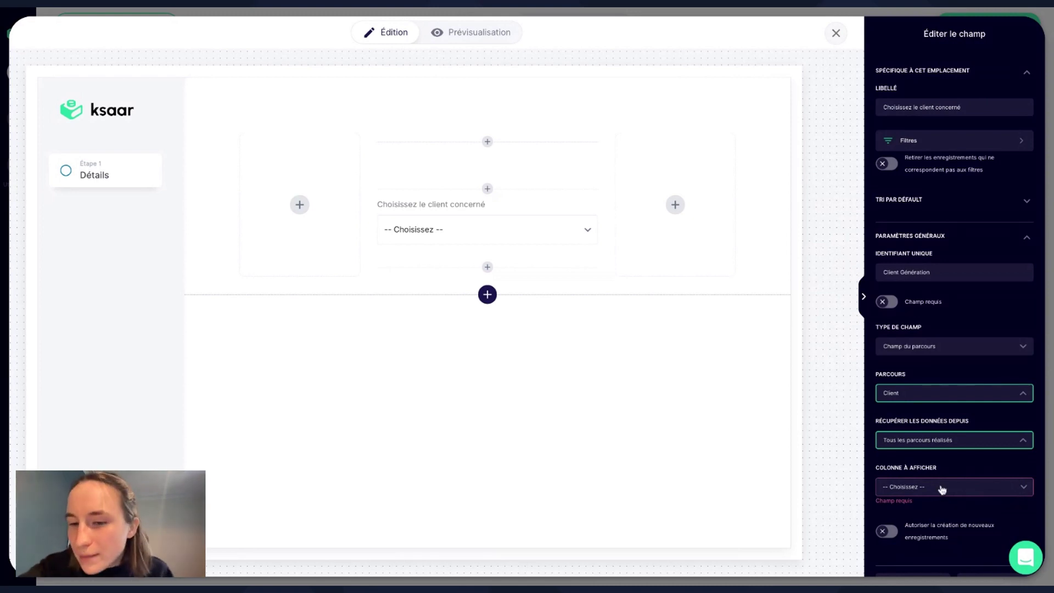
left_click(941, 486)
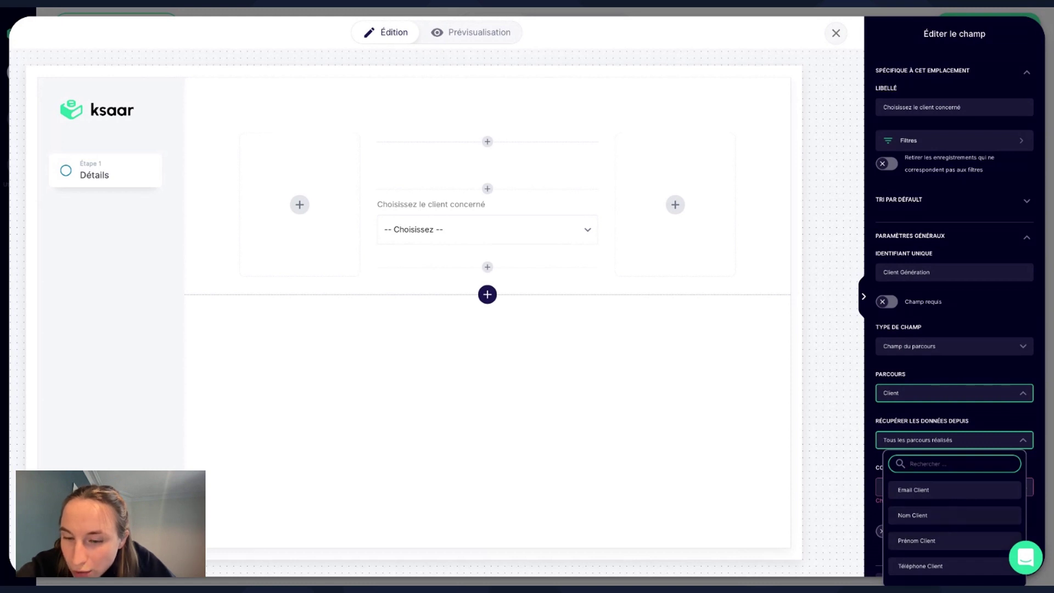
left_click(934, 519)
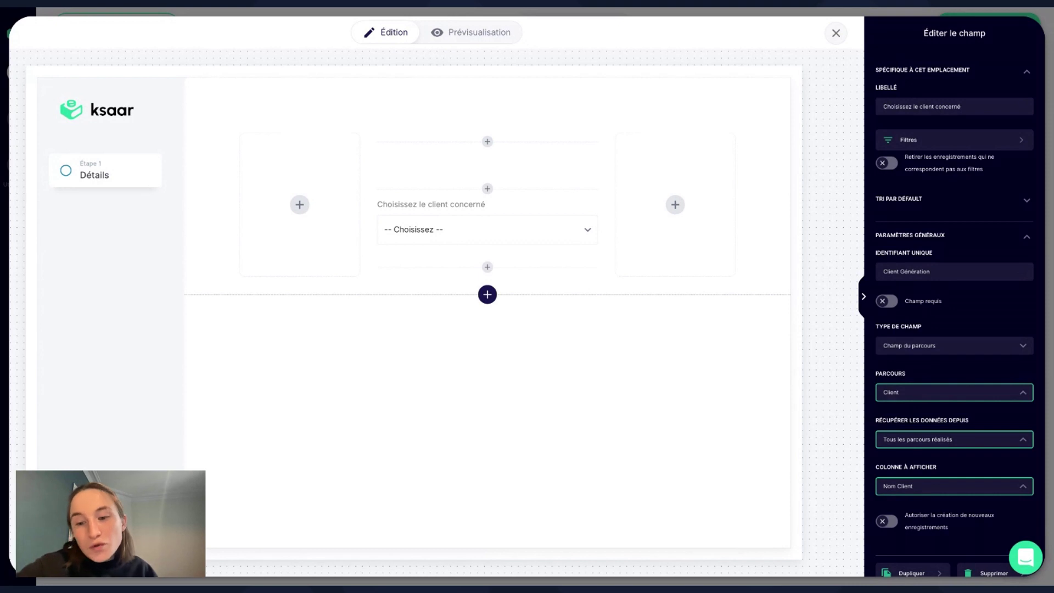
left_click(887, 521)
scroll(954, 302, "down", 1)
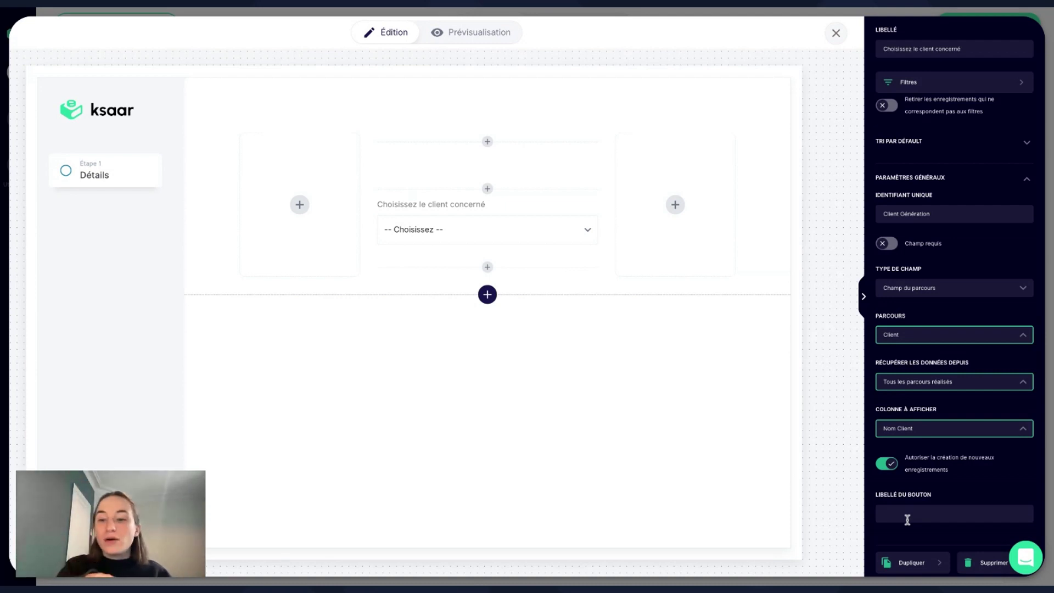
Label the new-record button 'Créer un nouveau contact' and preview the form.
left_click(884, 514)
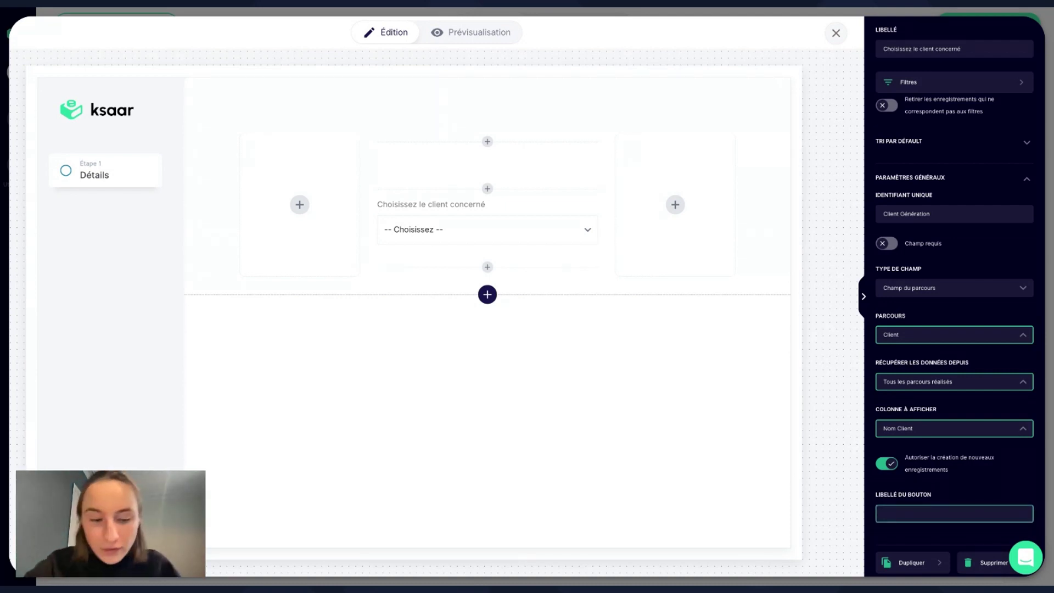
type("Creerun")
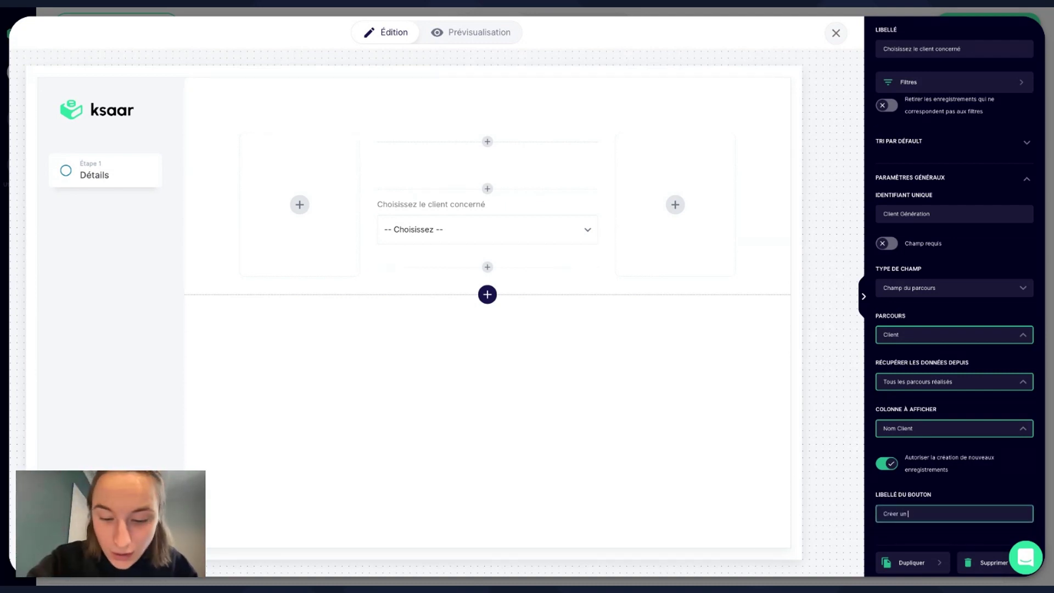
type(" nouveau con")
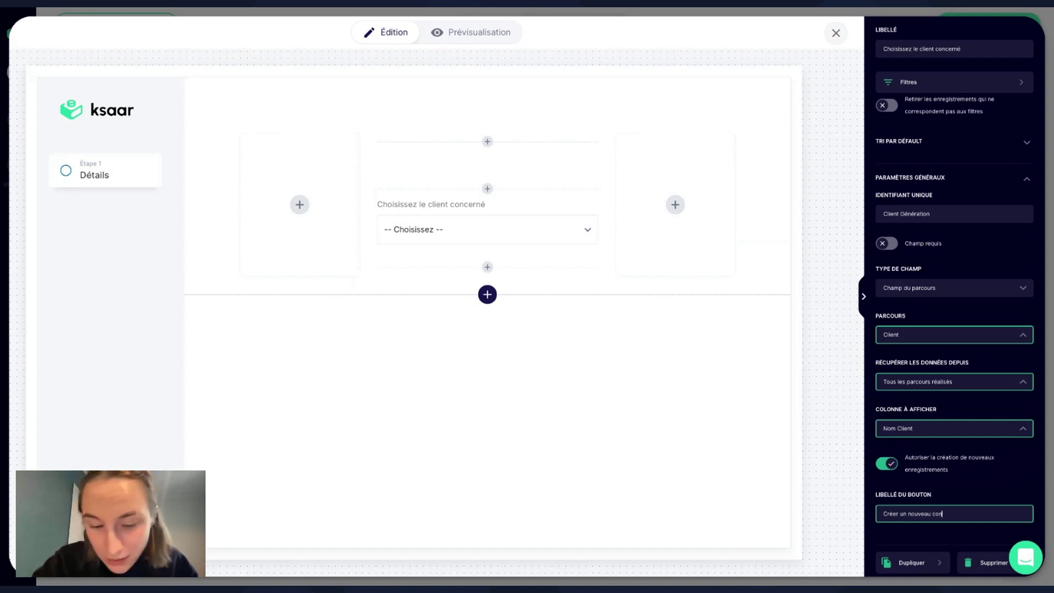
type("tact")
left_click(991, 492)
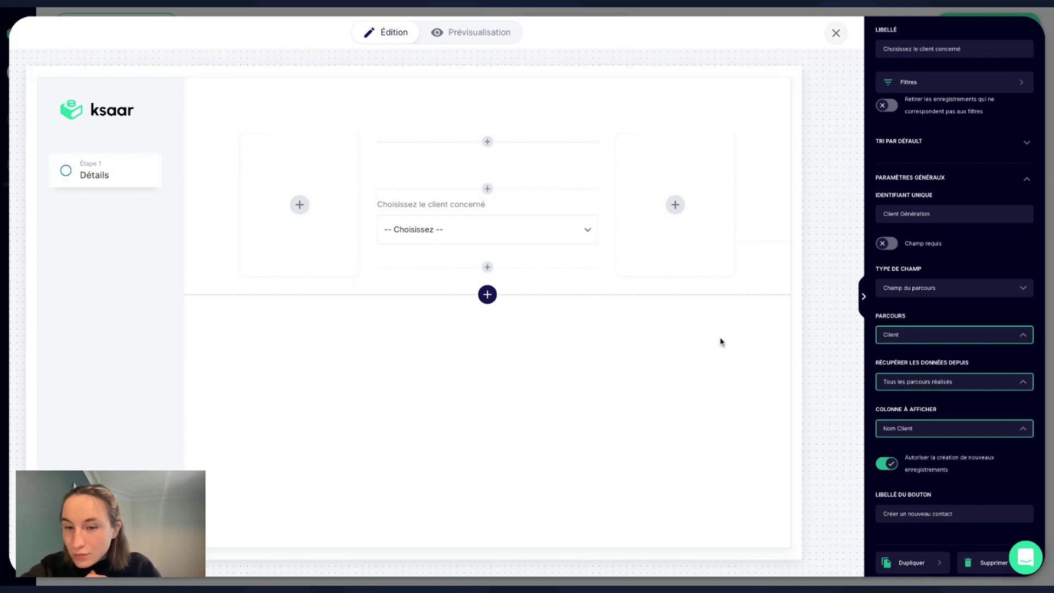
scroll(876, 272, "up", 2)
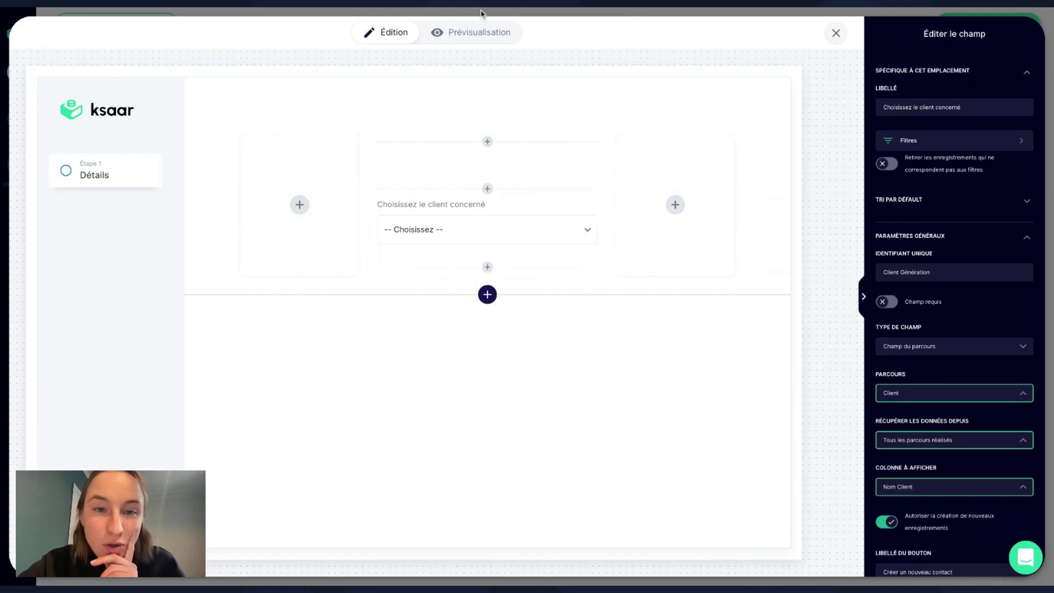
left_click(477, 31)
Check the client list offers 'Créer un nouveau contact' in preview, then return to editing.
left_click(475, 195)
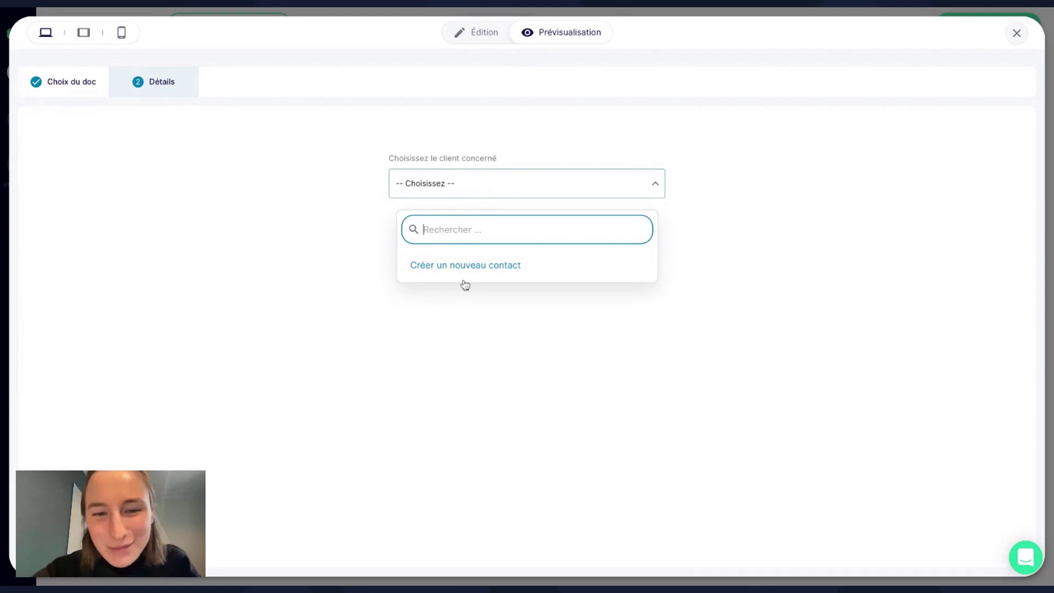
left_click(483, 42)
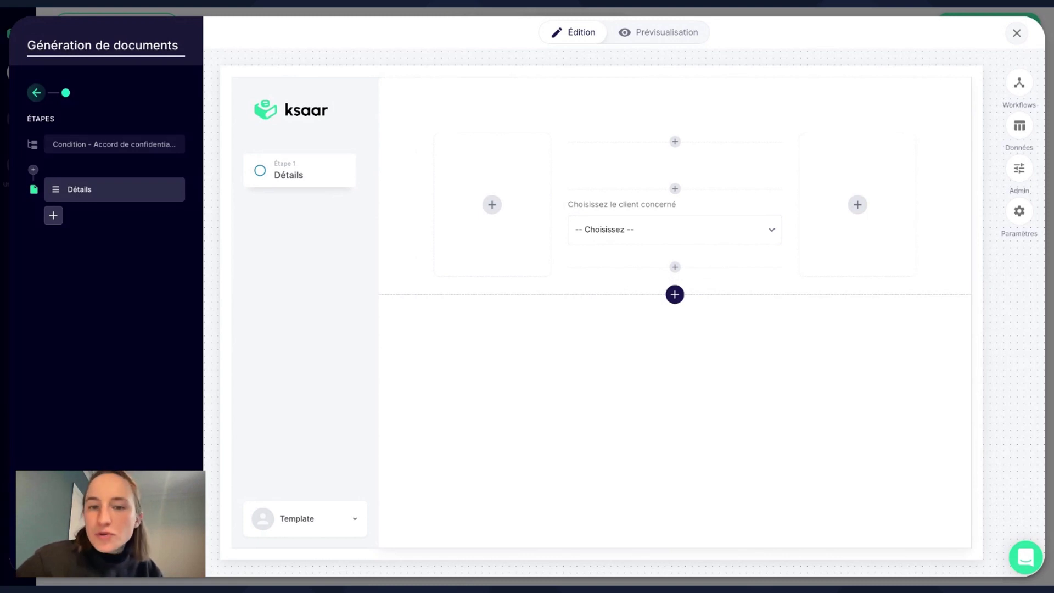
Insert a Single Select field directly below the client dropdown.
mouse_move(681, 264)
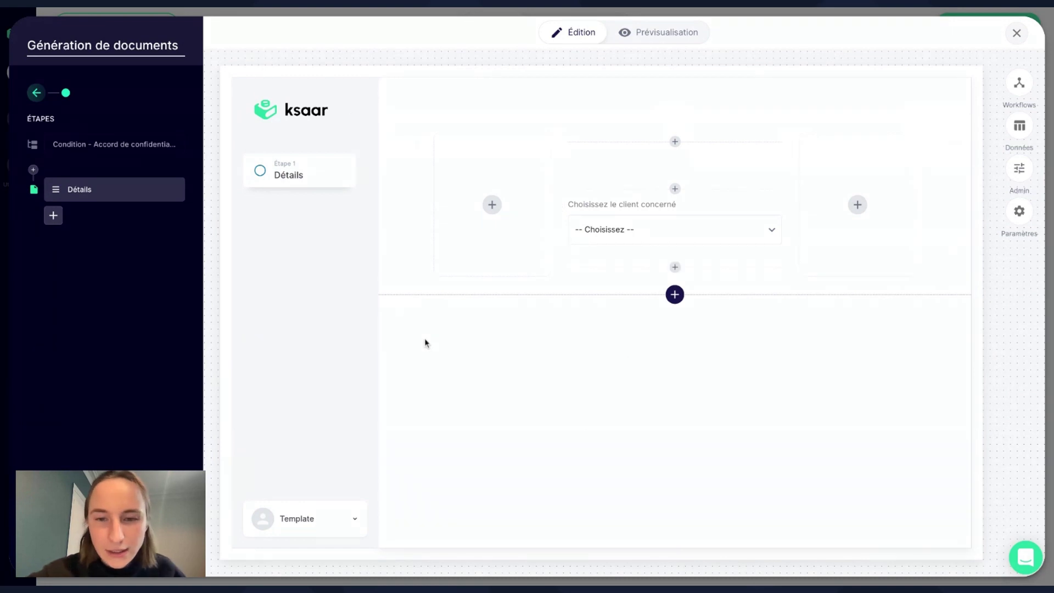
left_click(675, 267)
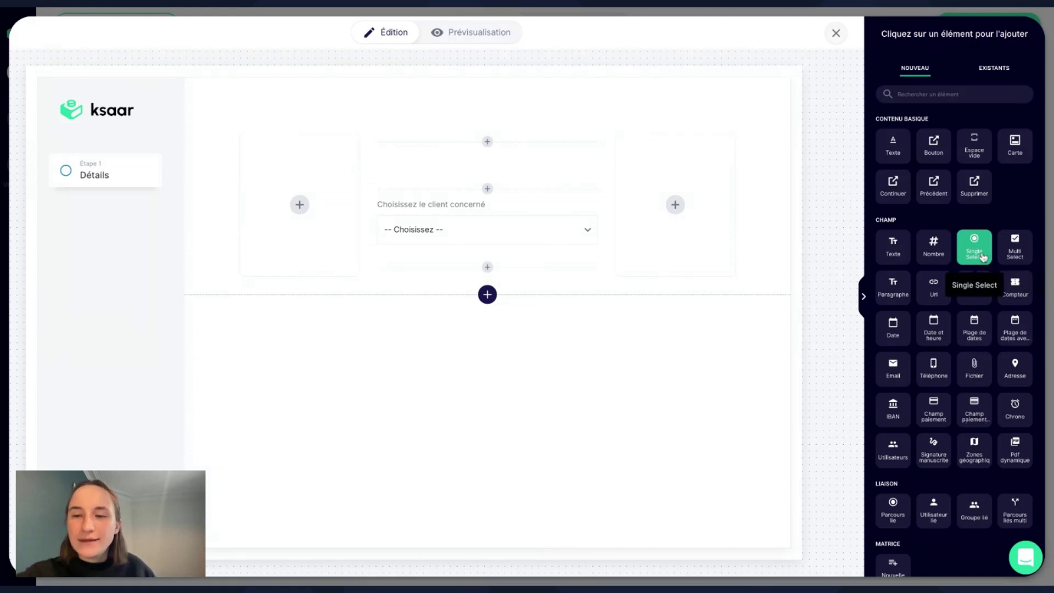
left_click(975, 254)
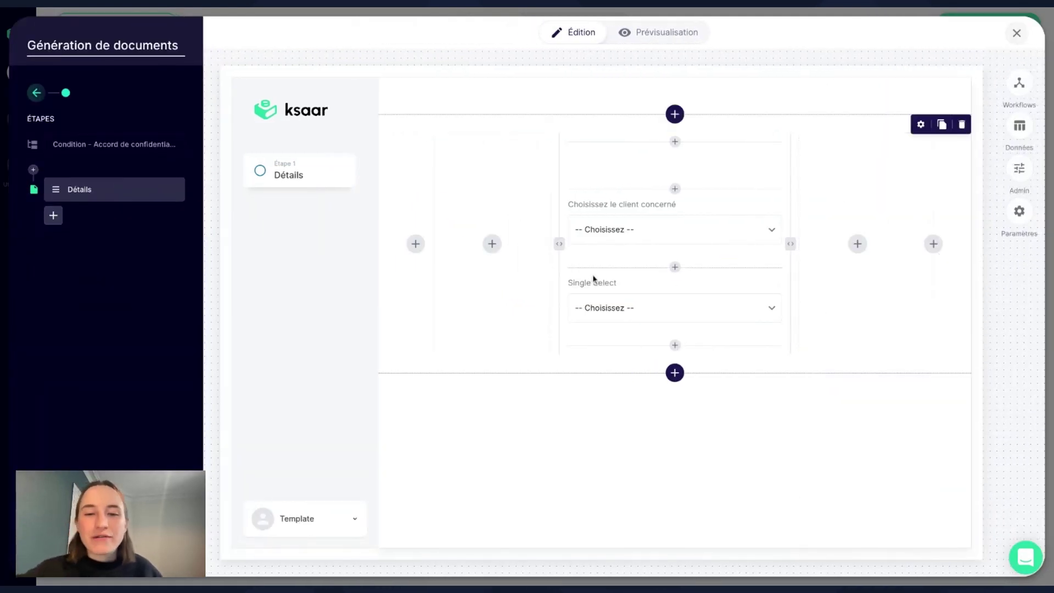
Label the new field 'Ajouter la clause A' with identifier 'Clause A'.
left_click(654, 308)
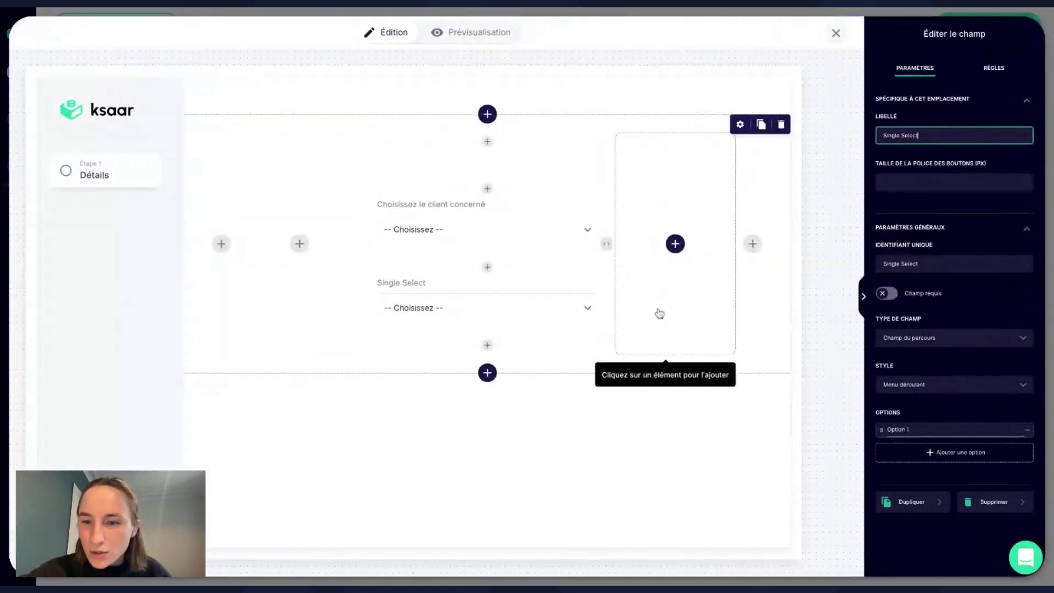
triple_click(927, 135)
type("Ajouter")
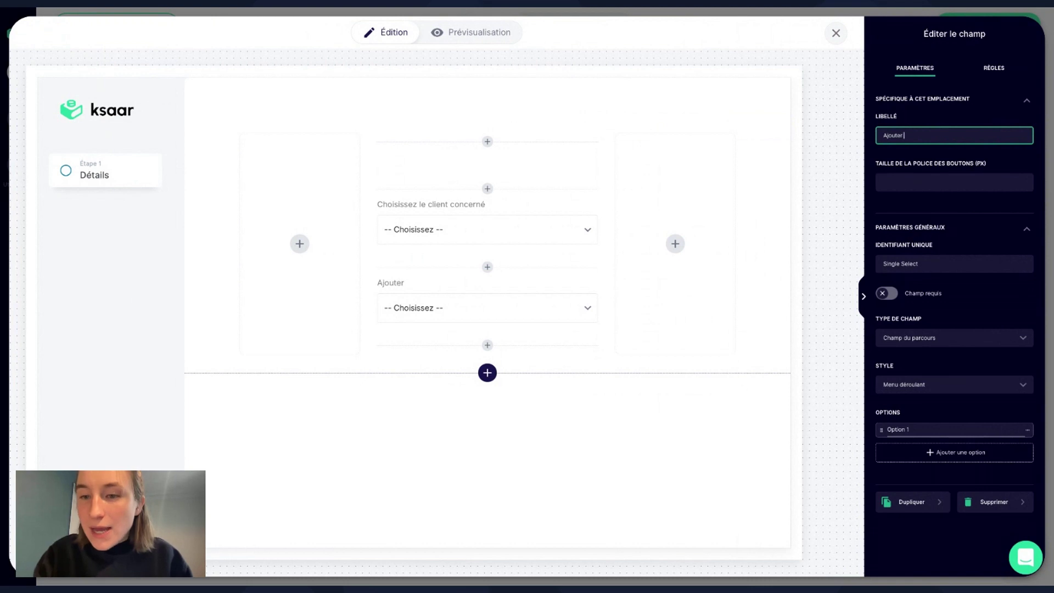
type(" la clause")
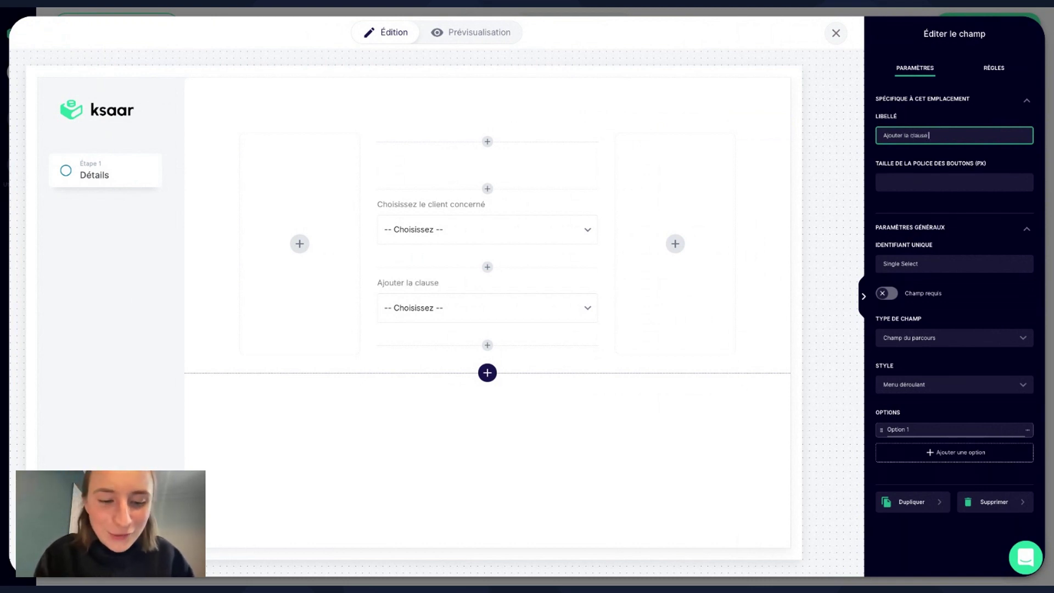
type(" A")
left_click(954, 170)
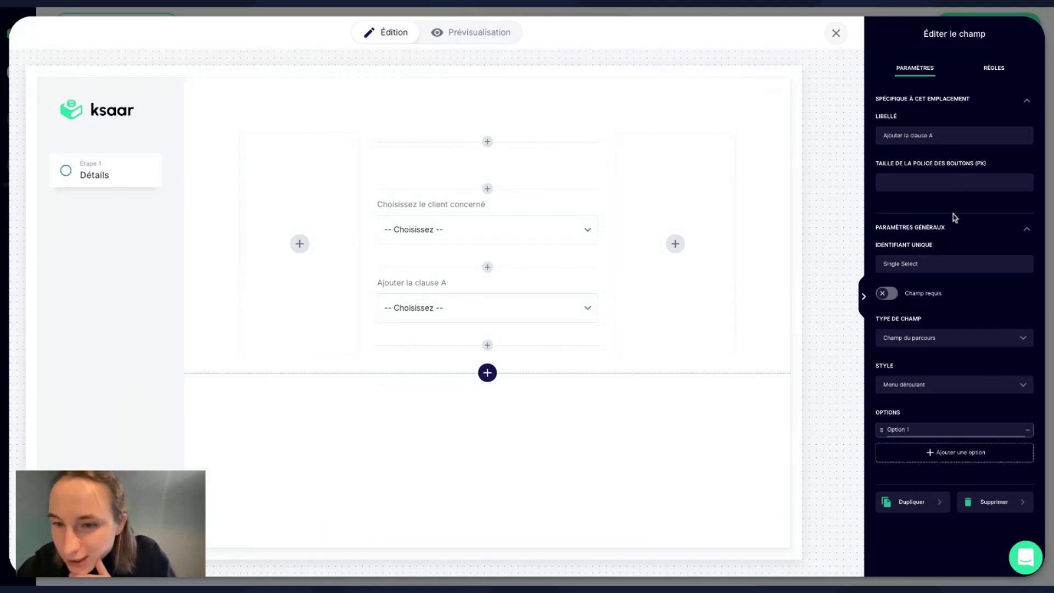
triple_click(948, 264)
type("Clause A")
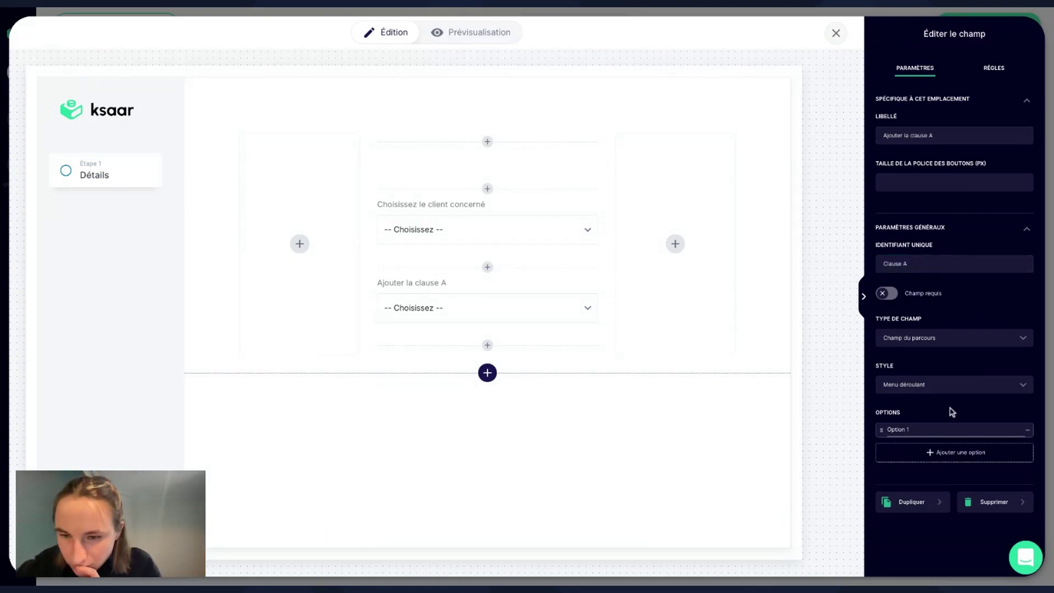
Give clause A the options ✅ and ❌ shown as buttons, and check it in preview.
left_click(935, 429)
triple_click(934, 429)
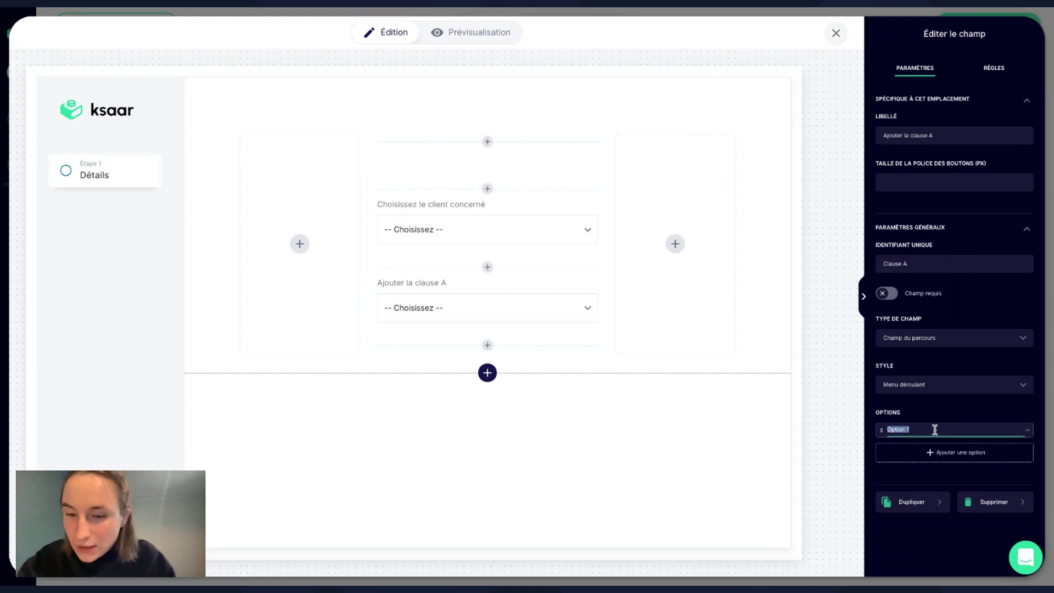
key("BackSpace")
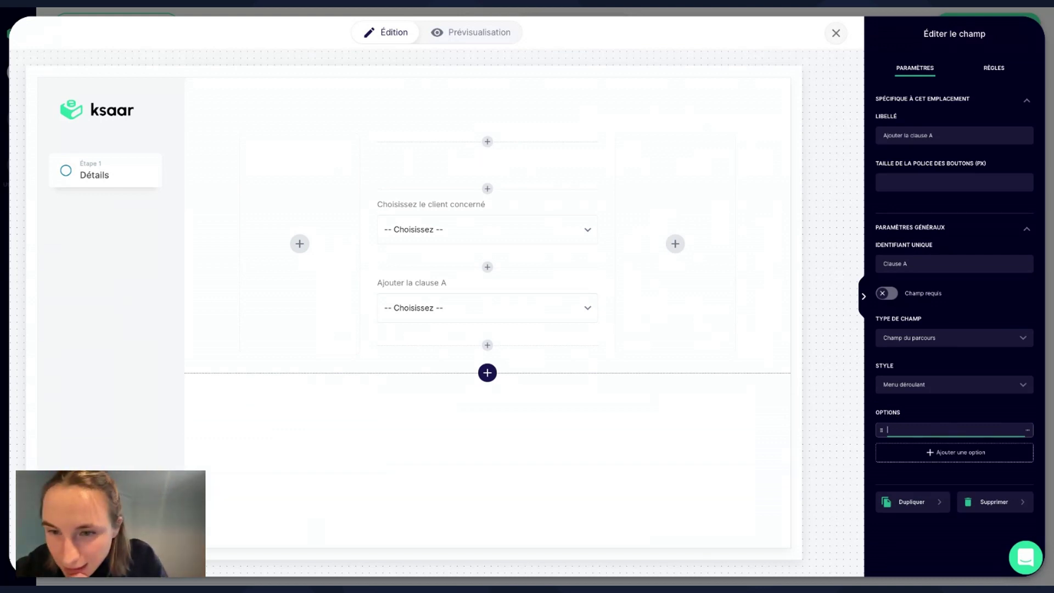
type("✅")
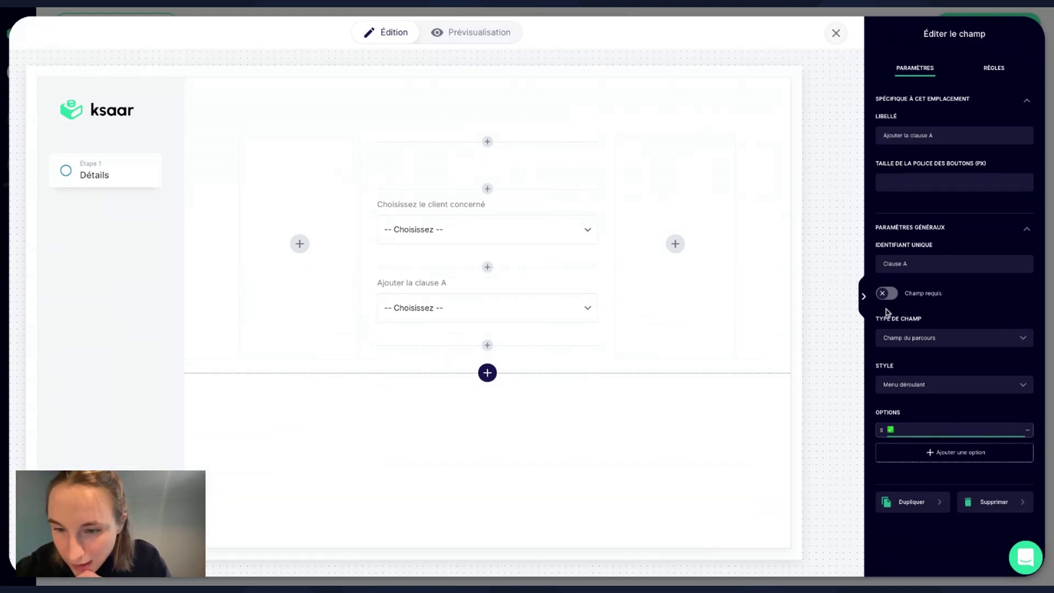
left_click(940, 452)
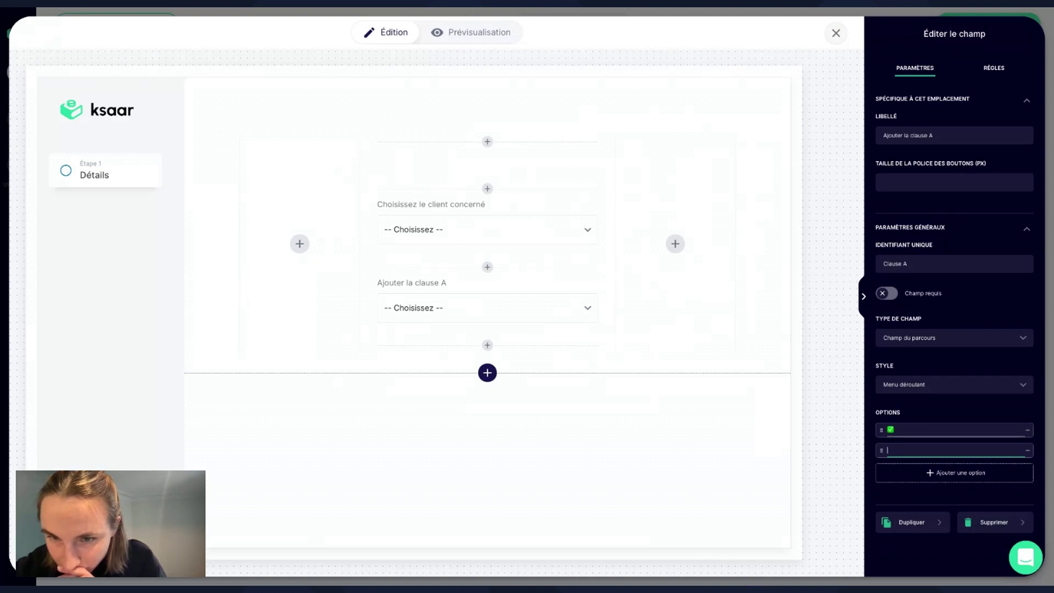
type("❌")
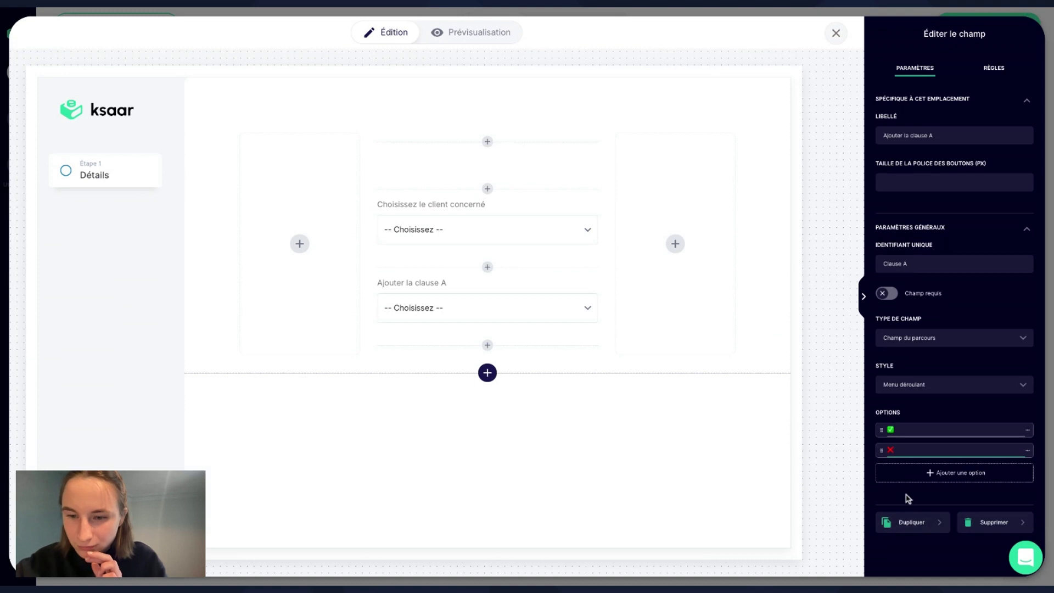
left_click(914, 387)
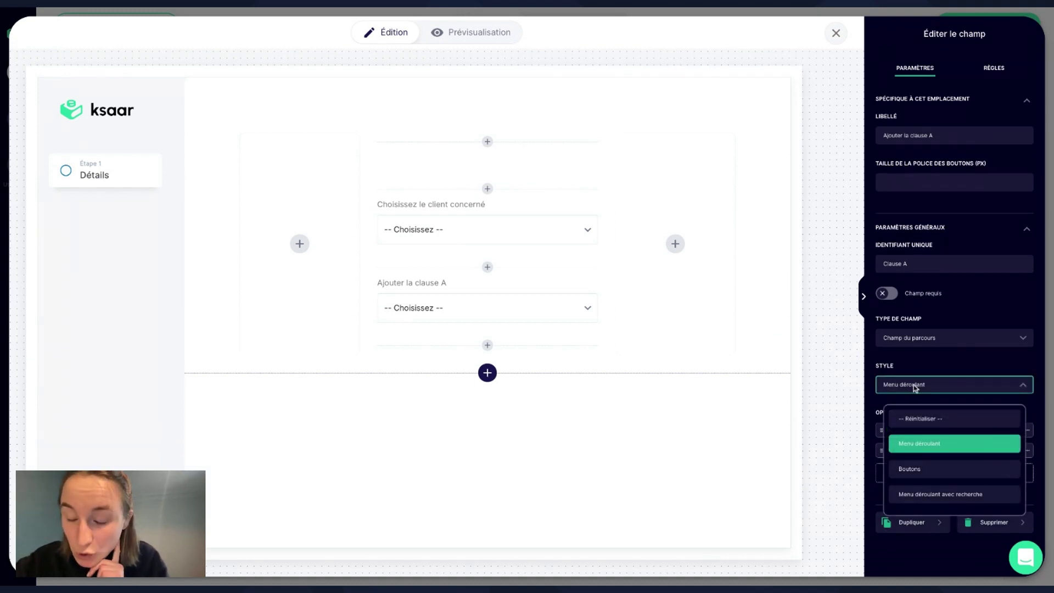
left_click(907, 473)
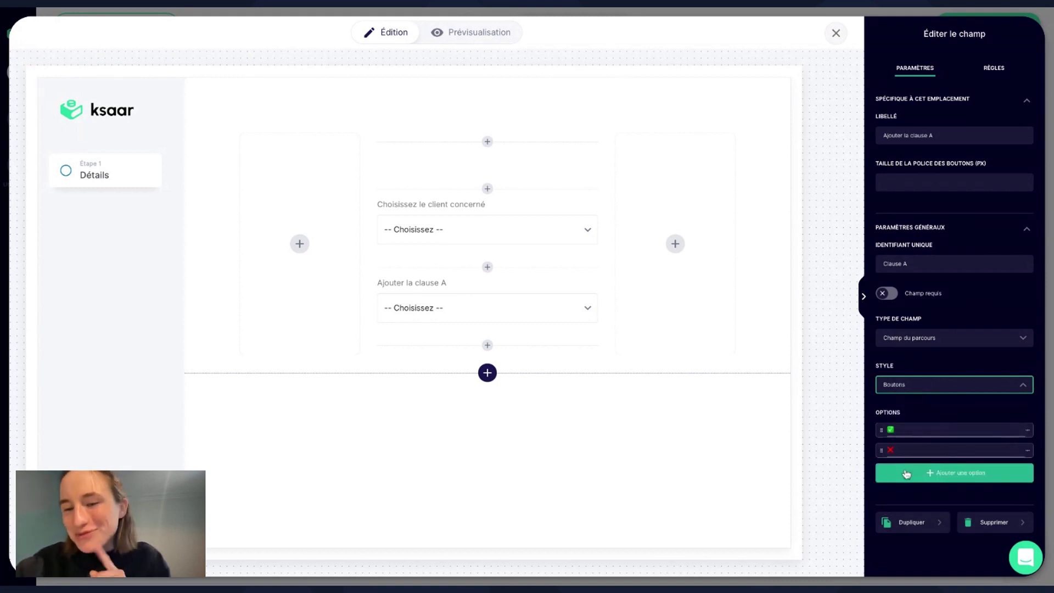
left_click(468, 32)
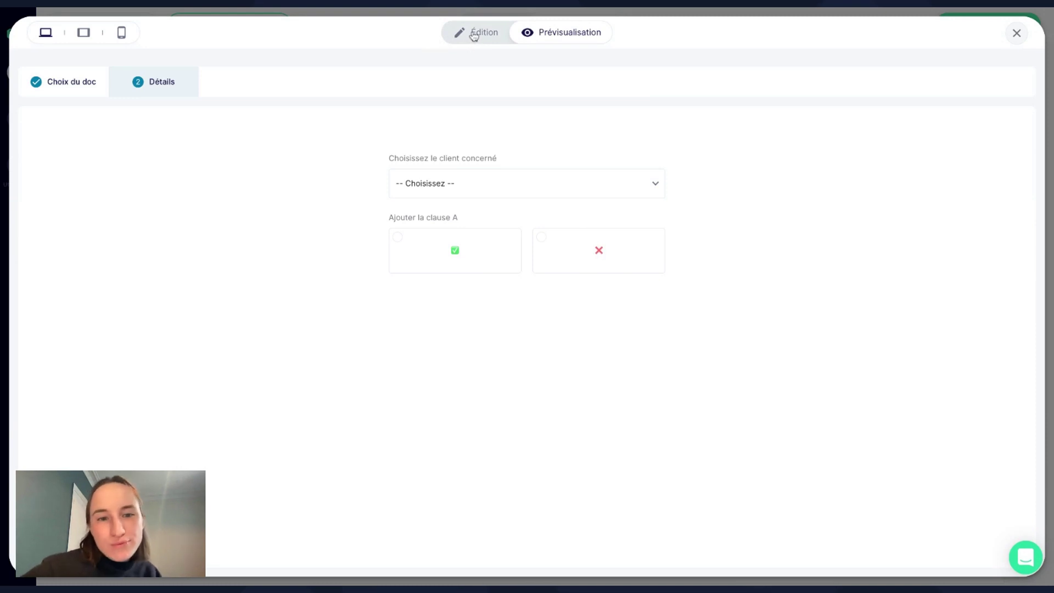
left_click(475, 34)
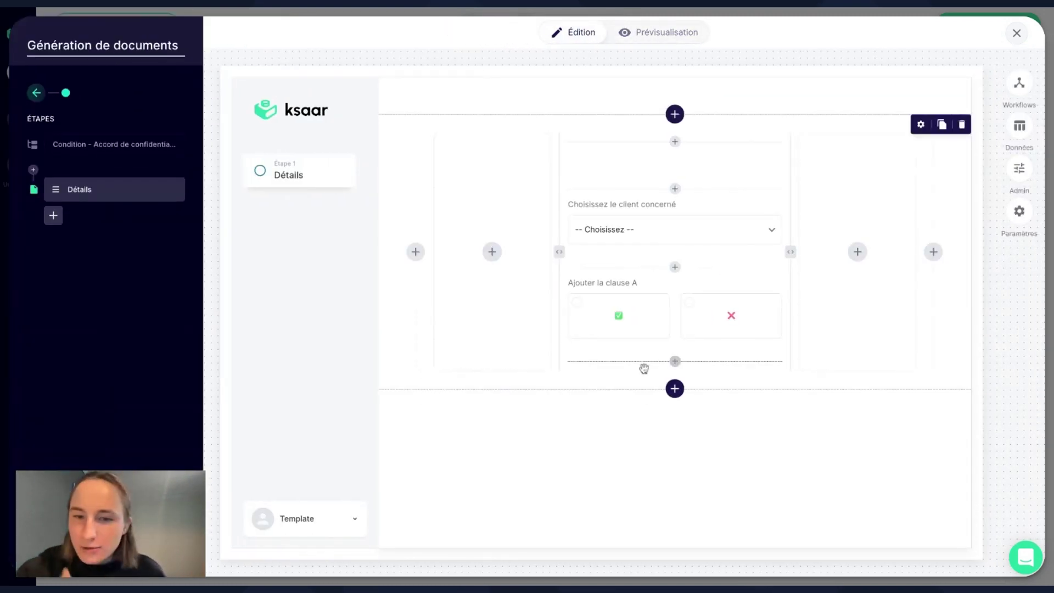
Add a Single Select field below clause A labelled 'Ajouter la clause B', identifier 'Clause B'.
left_click(675, 361)
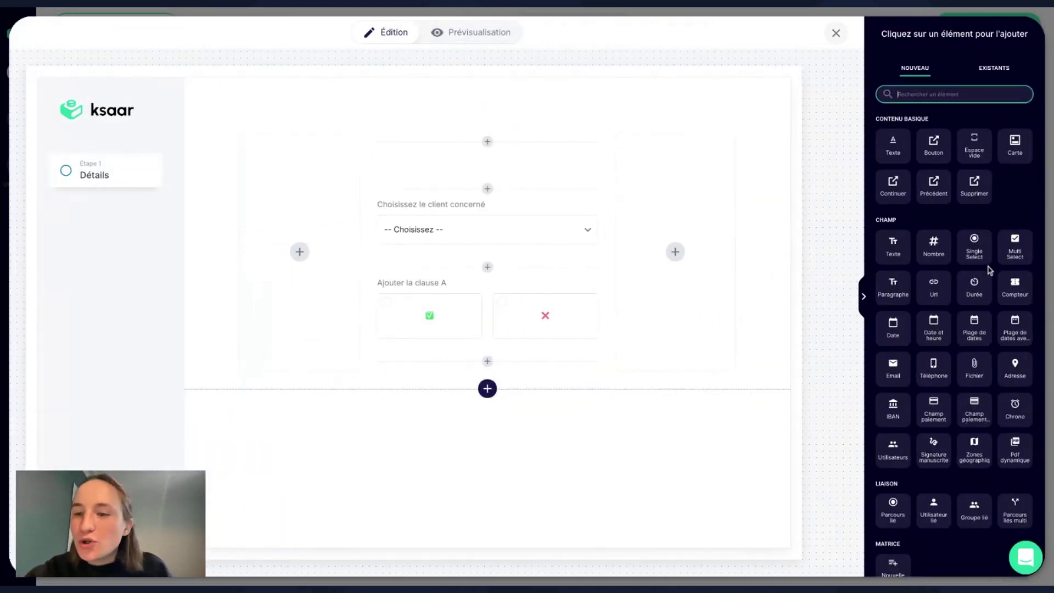
left_click(978, 263)
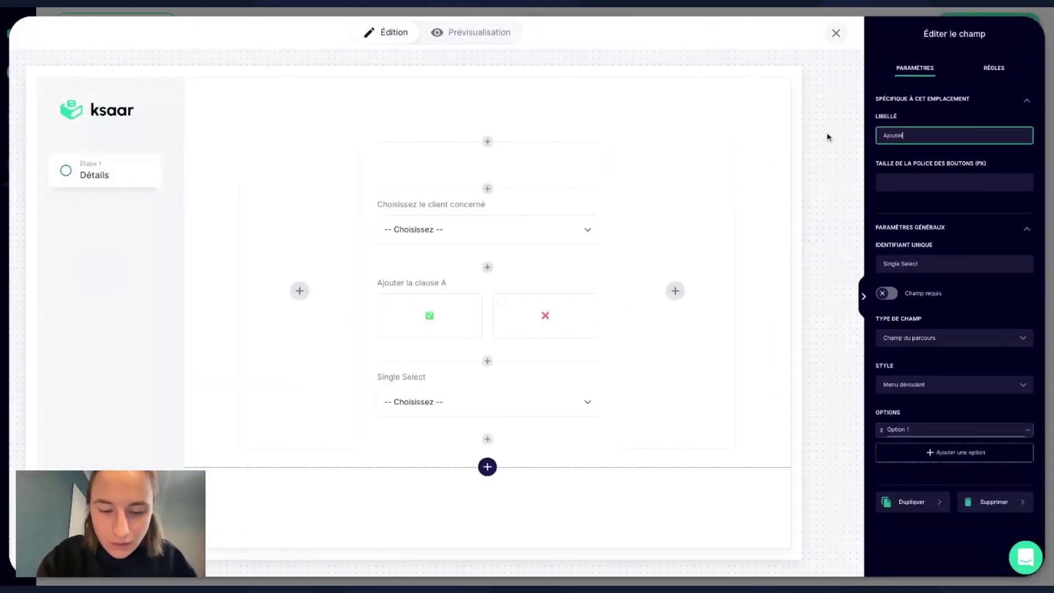
type("Ajouter la clause B")
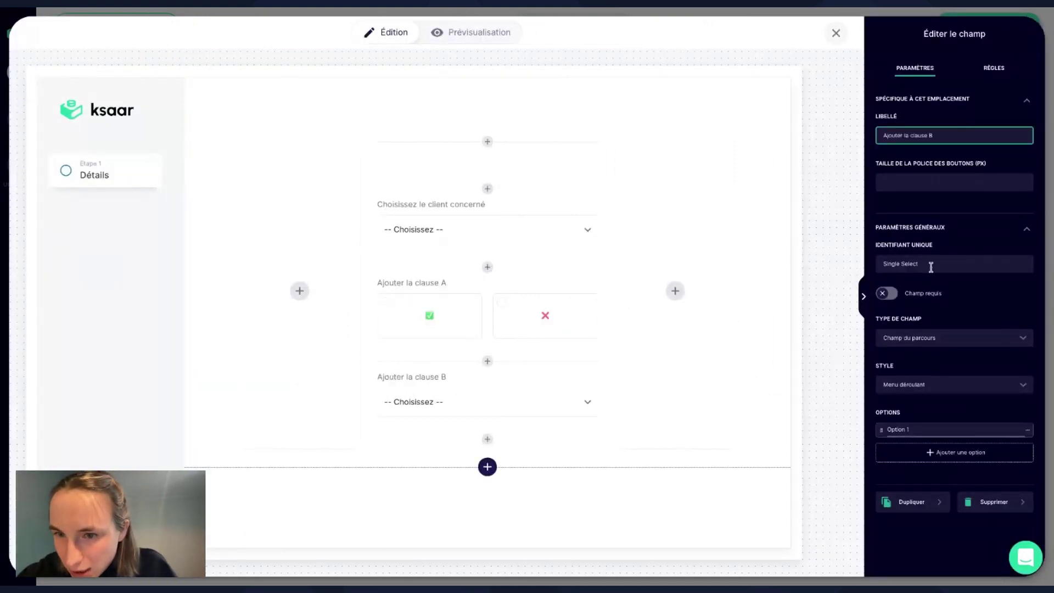
left_click(928, 264)
key("ctrl+a")
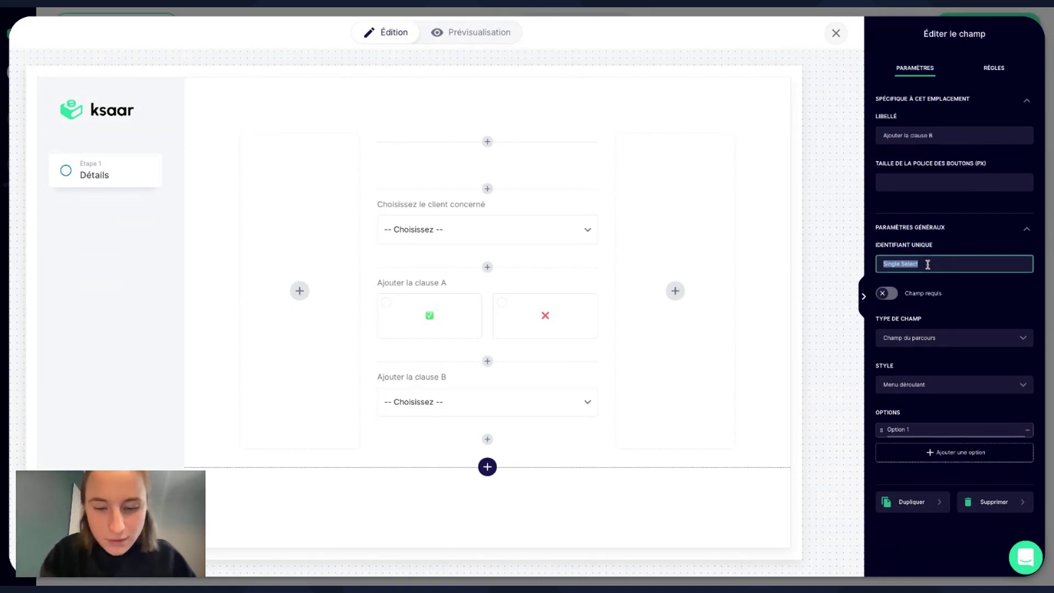
type("Clause B")
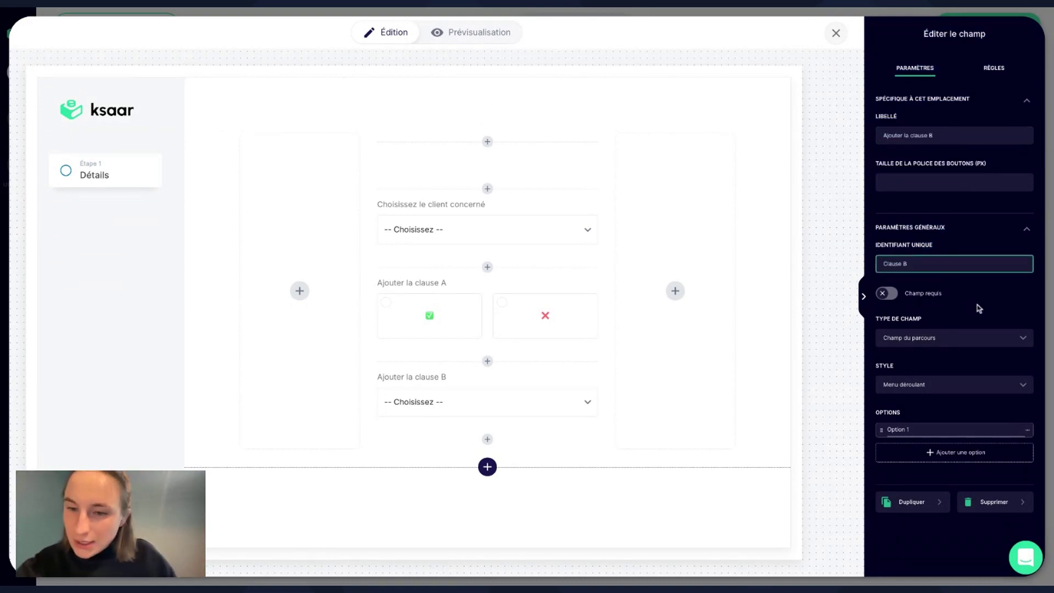
Give clause B the options ✅ and ❌ displayed as buttons.
left_click(926, 428)
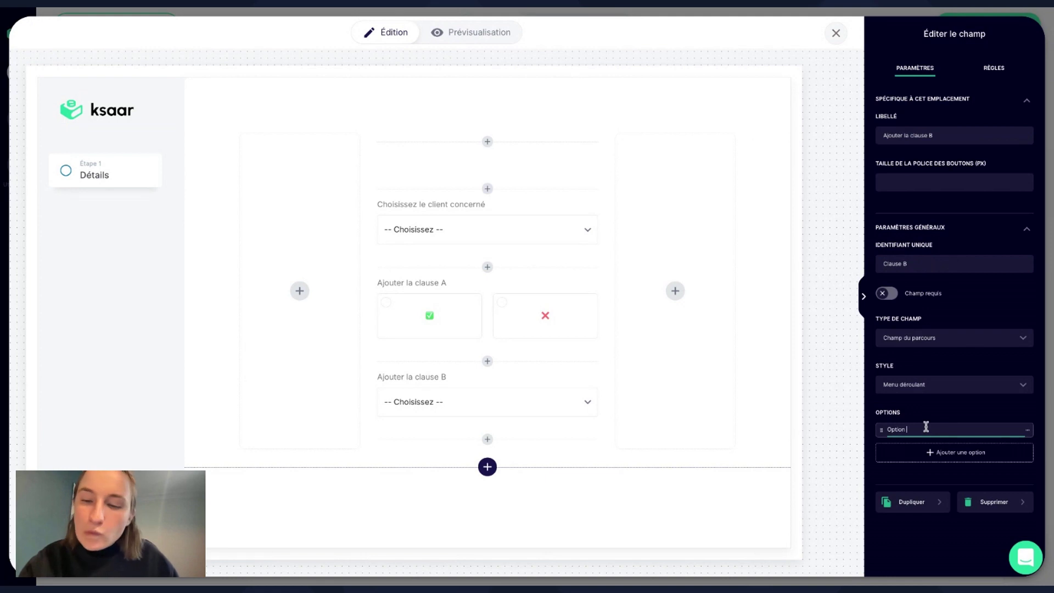
key("BackSpace")
key("BackSpace")
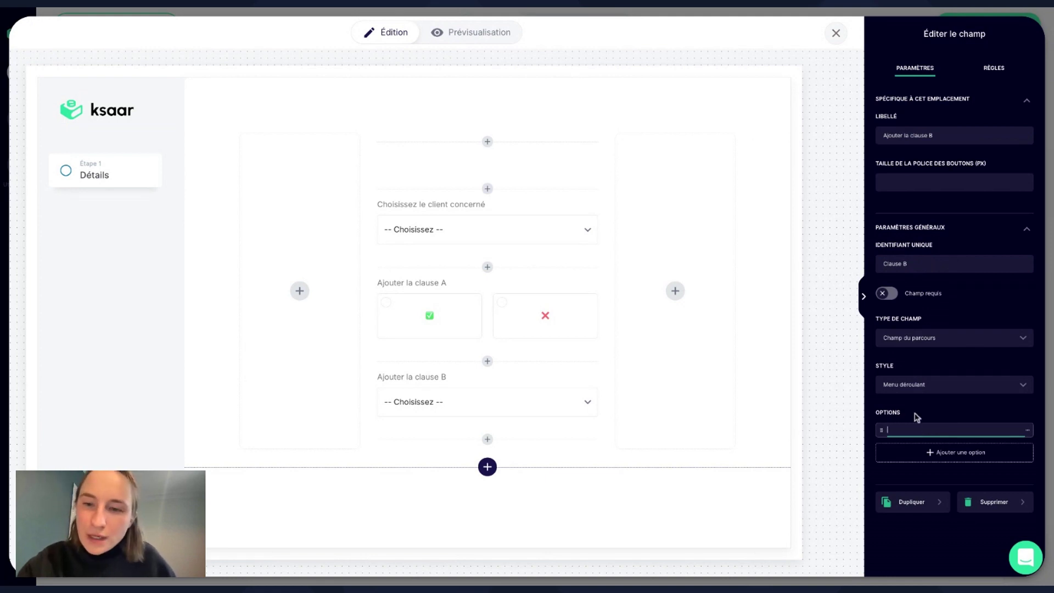
type("✅")
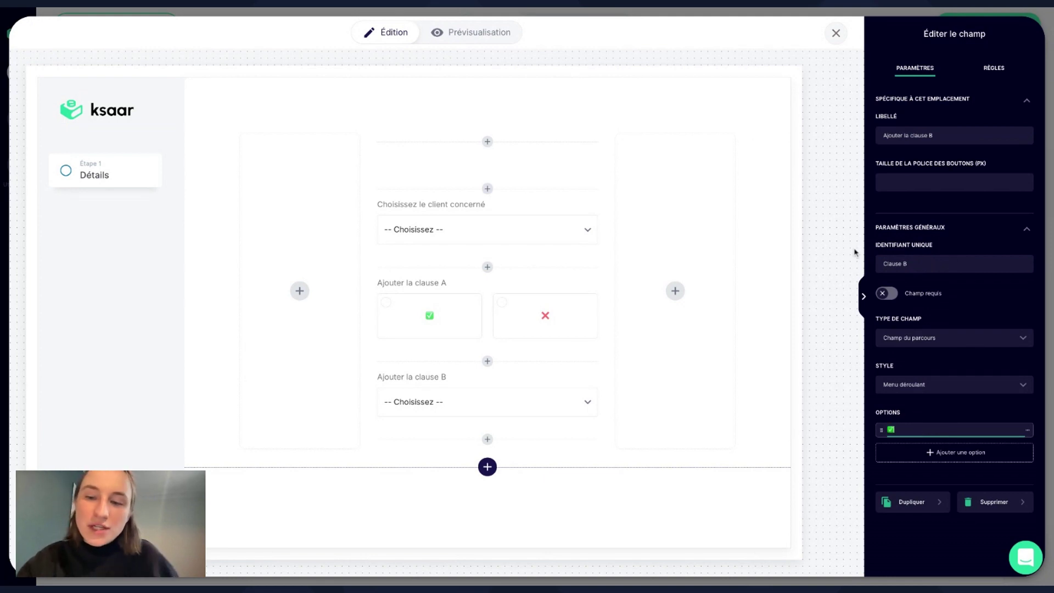
key("Return")
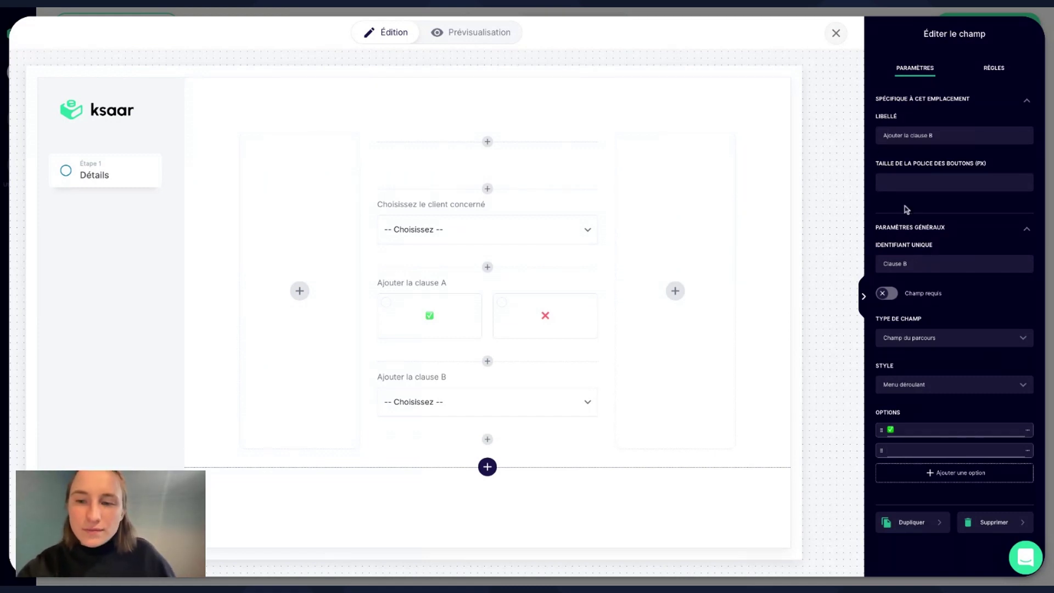
type("❌")
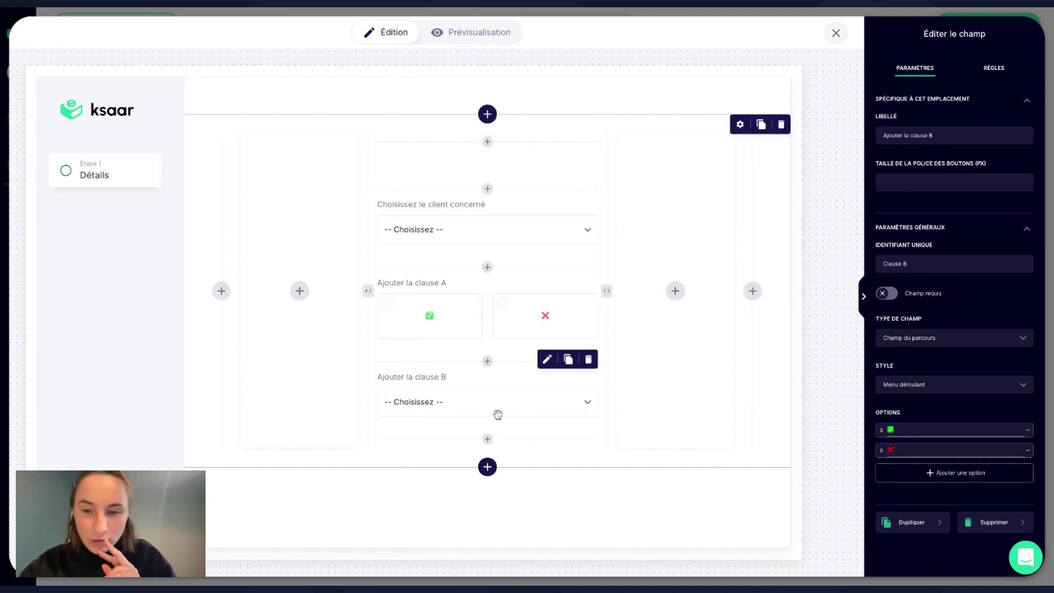
left_click(916, 384)
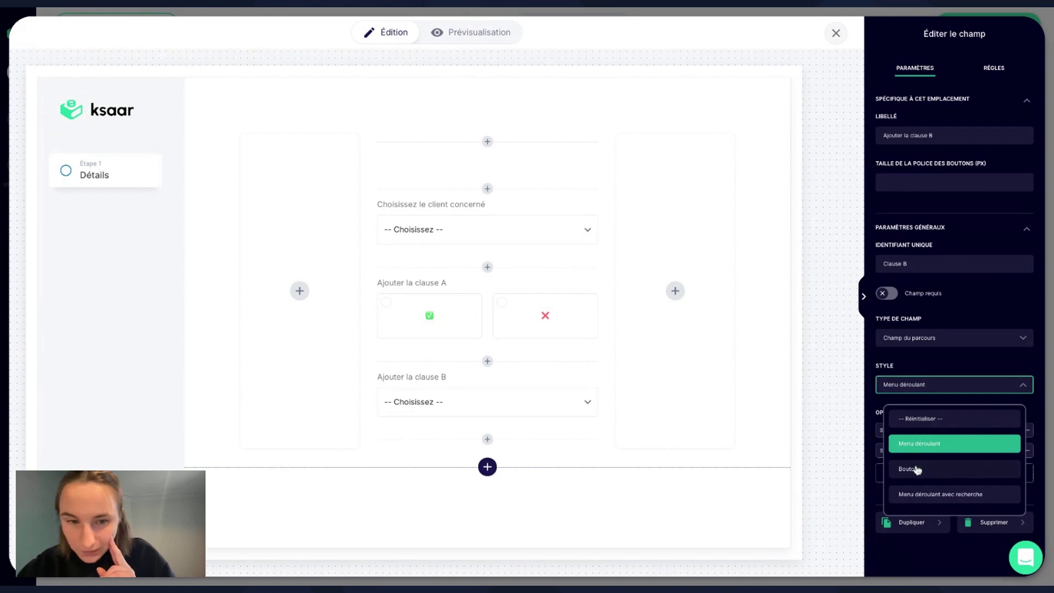
left_click(915, 466)
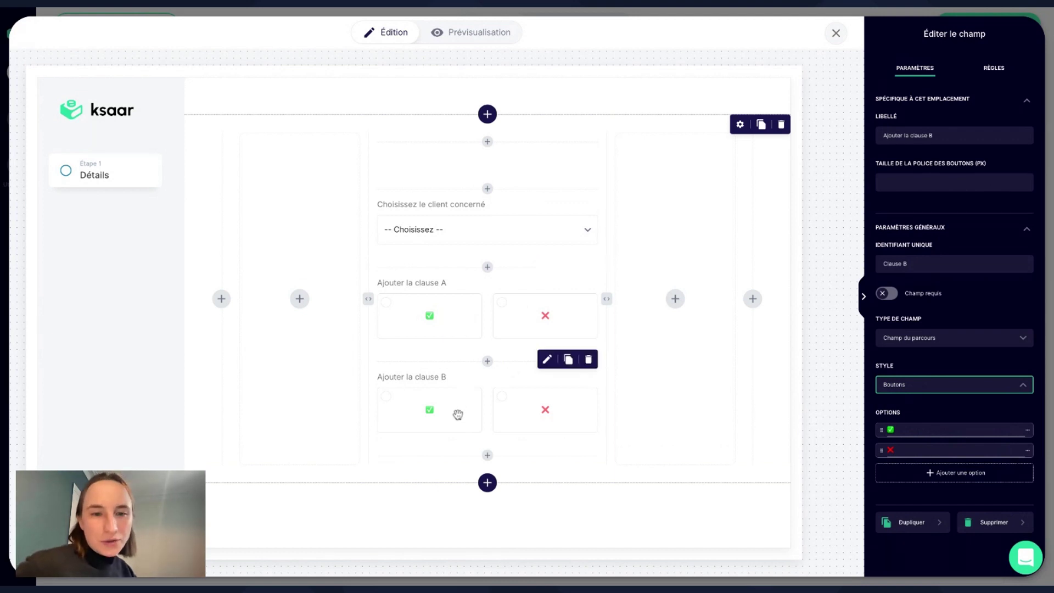
left_click(863, 297)
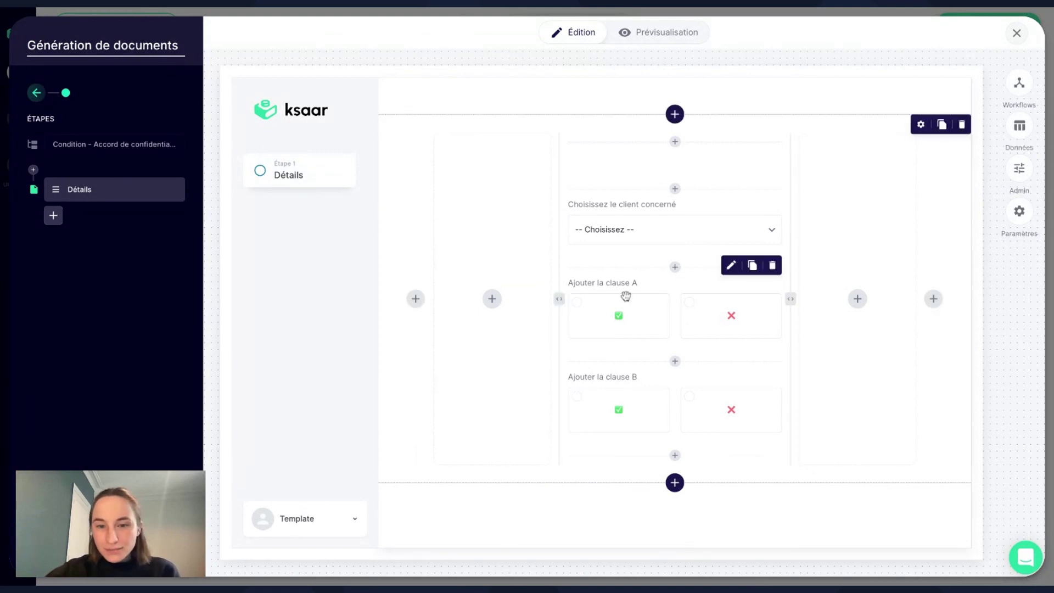
left_click(675, 456)
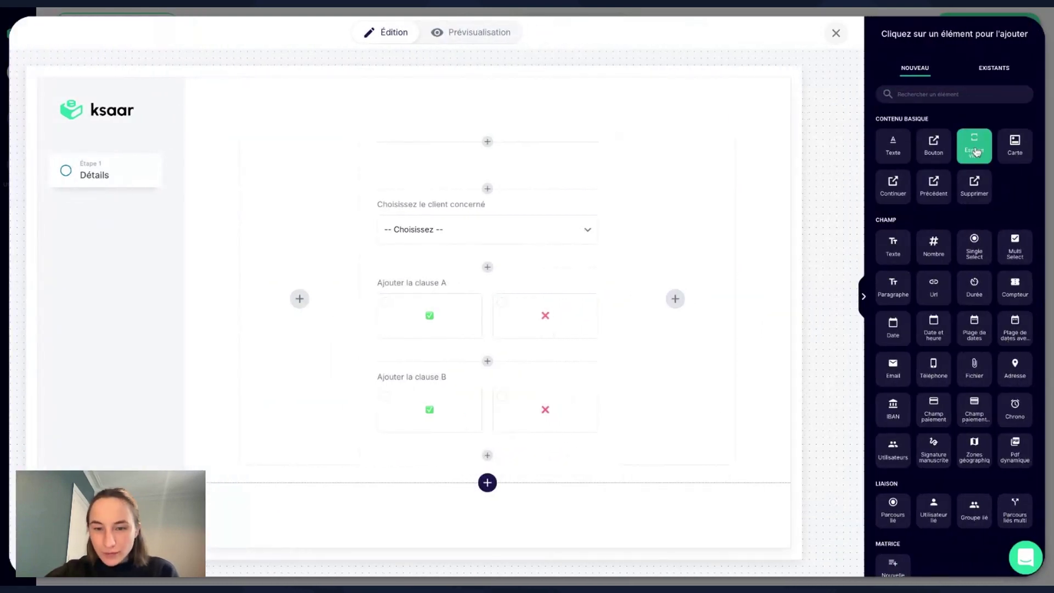
Add an empty spacer below clause B and a button labelled 'Générer le document'.
left_click(975, 152)
left_click(677, 501)
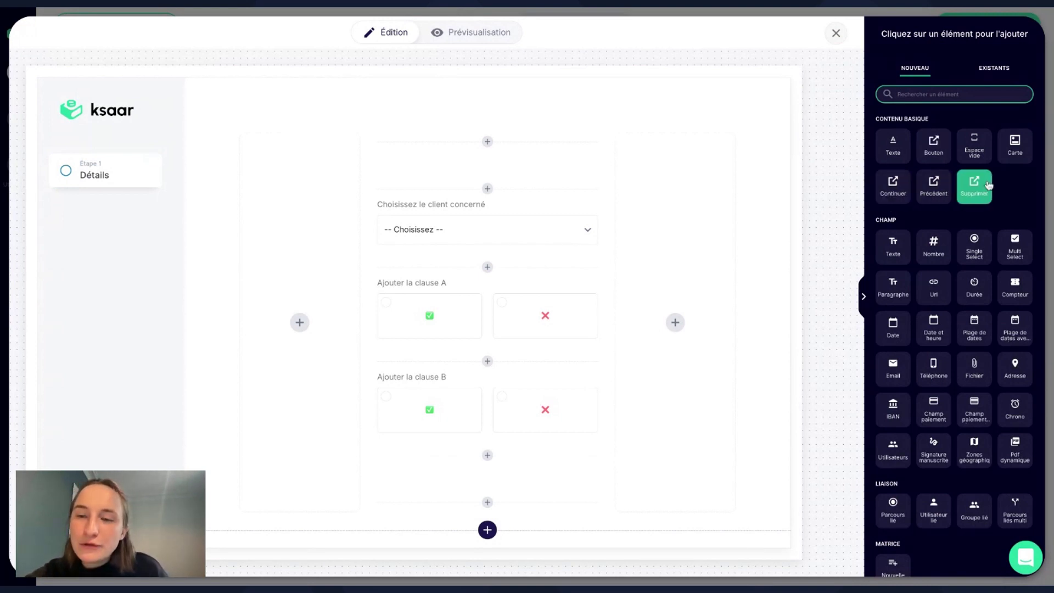
left_click(880, 191)
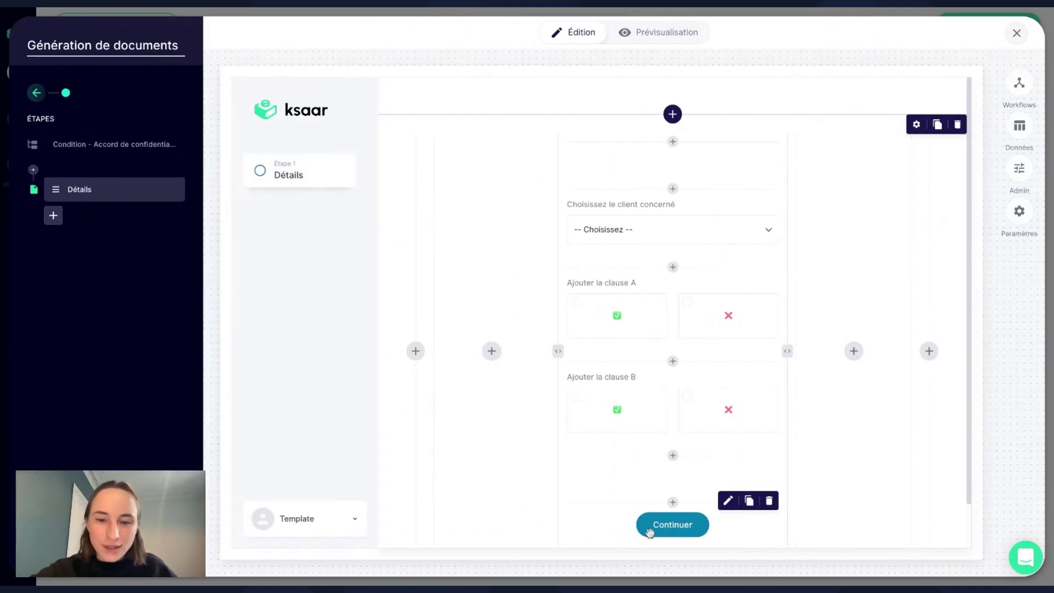
left_click(653, 527)
double_click(922, 135)
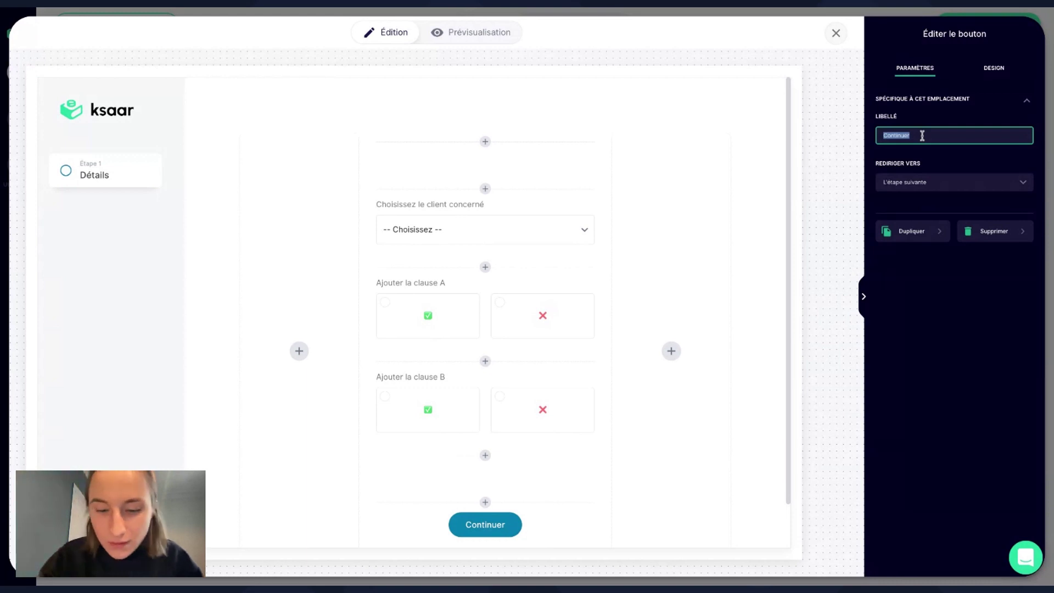
type("Générer le document")
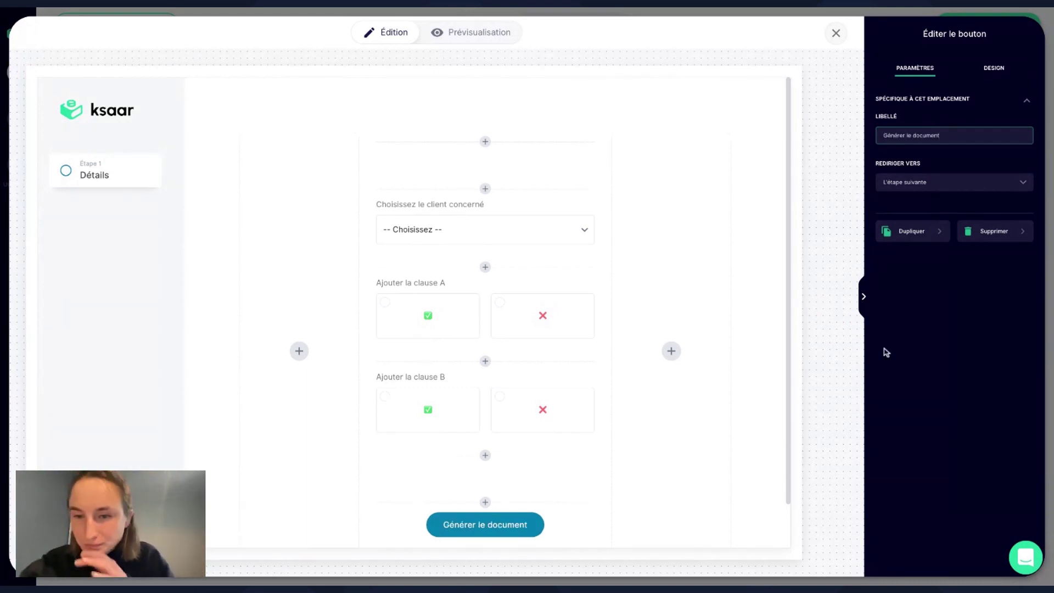
left_click(864, 299)
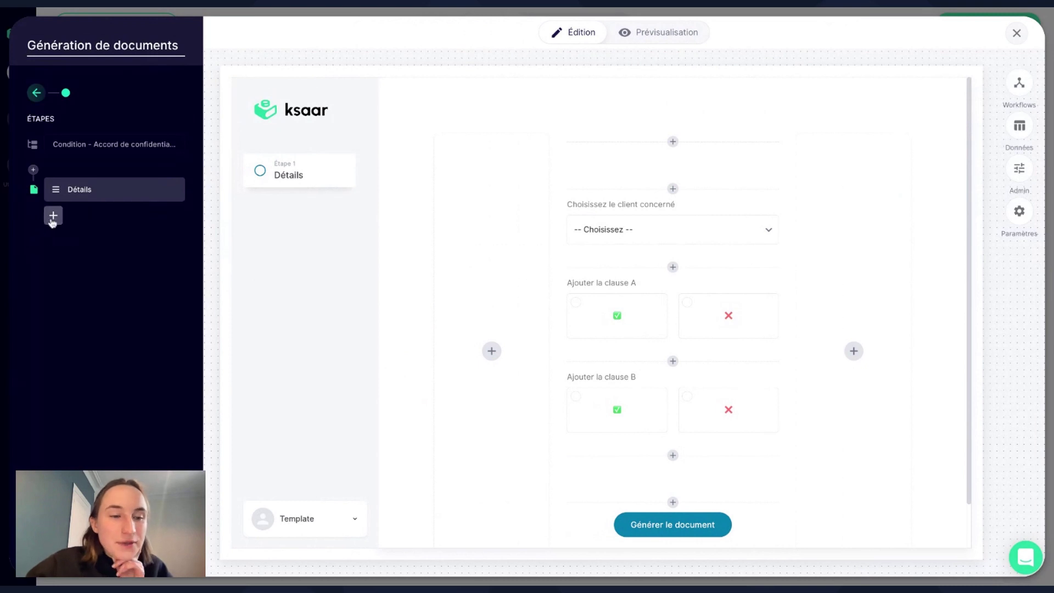
Add a 'Créer un document' action step after Détails, set to fill a docx template.
left_click(52, 218)
left_click(62, 316)
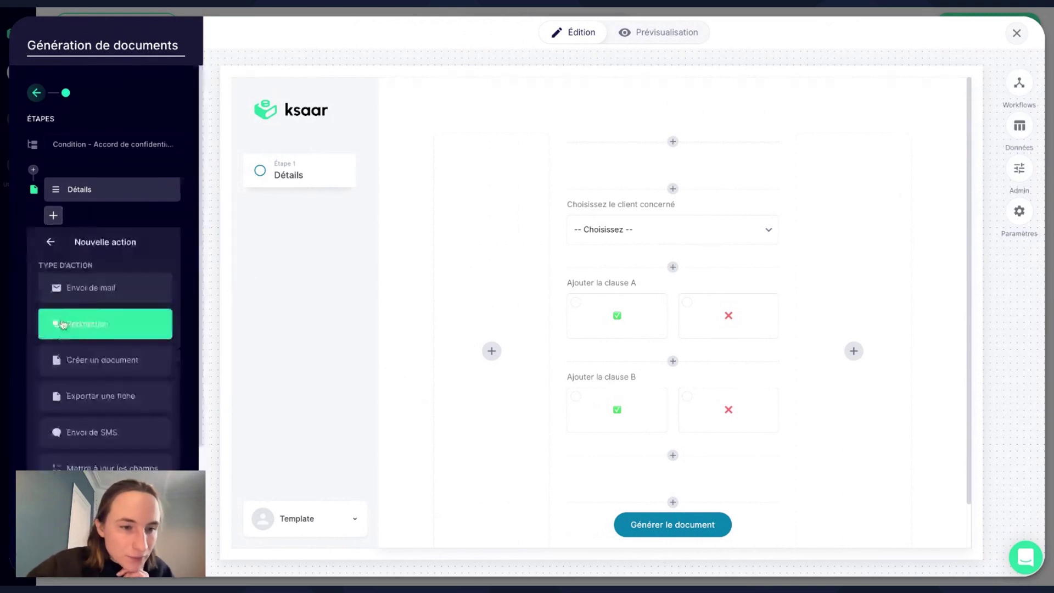
left_click(83, 361)
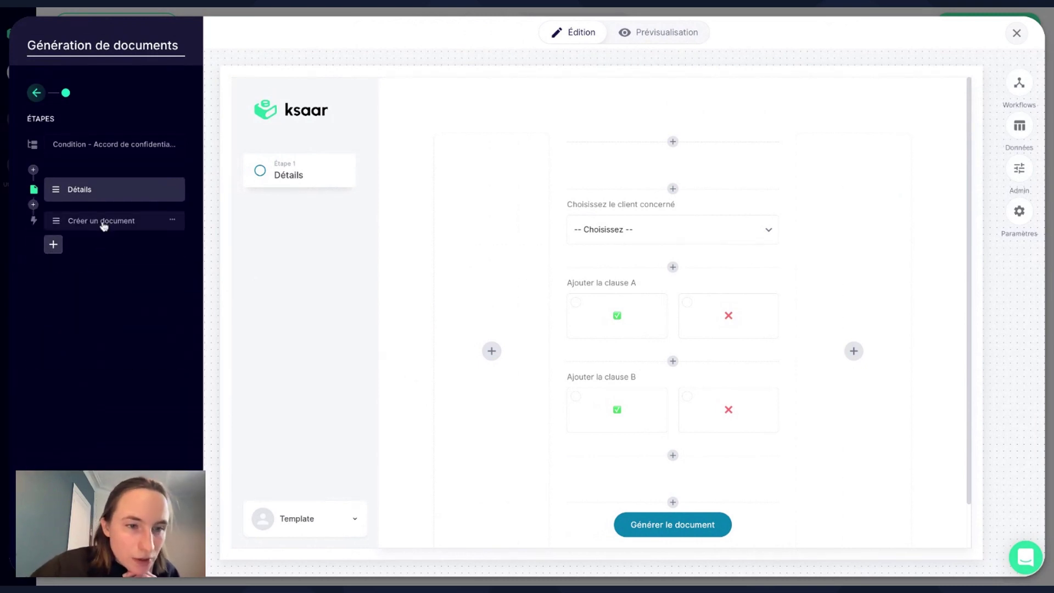
left_click(104, 222)
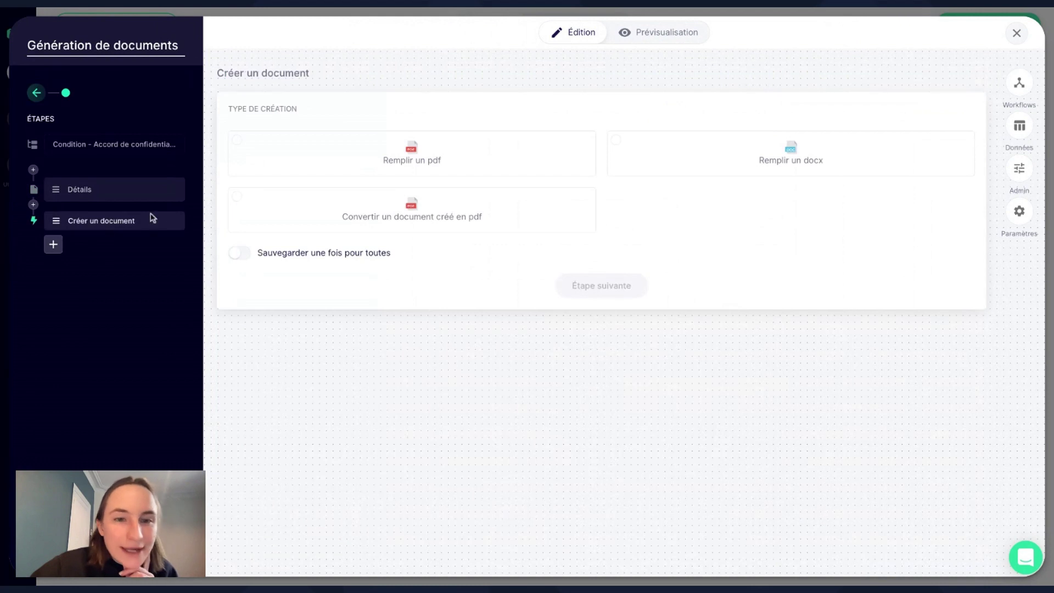
left_click(712, 173)
left_click(605, 295)
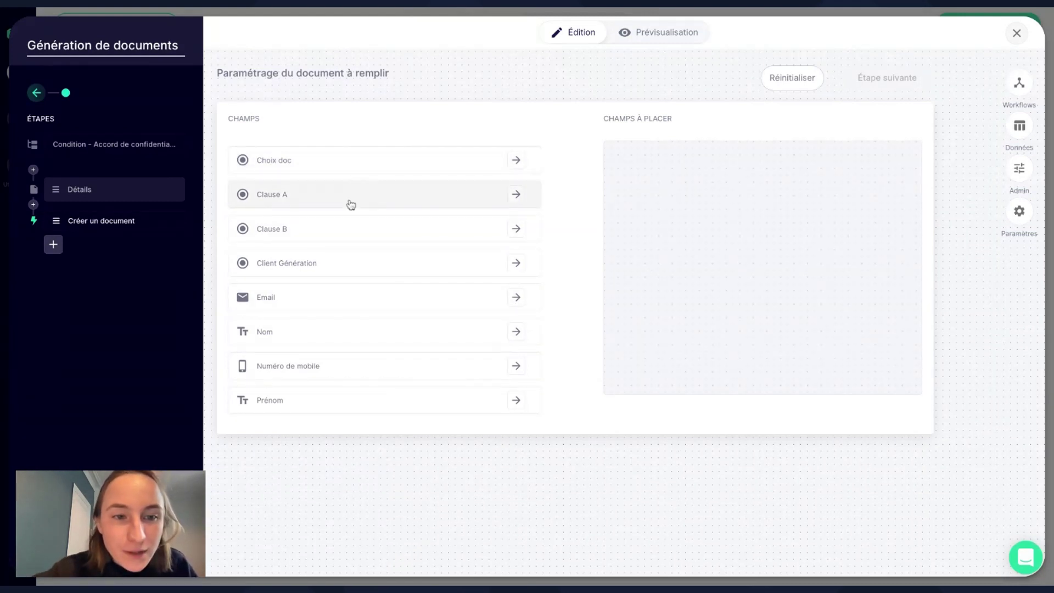
Add Clause A, Clause B, Prénom, Nom and Numéro de mobile to the fields to place.
left_click(351, 205)
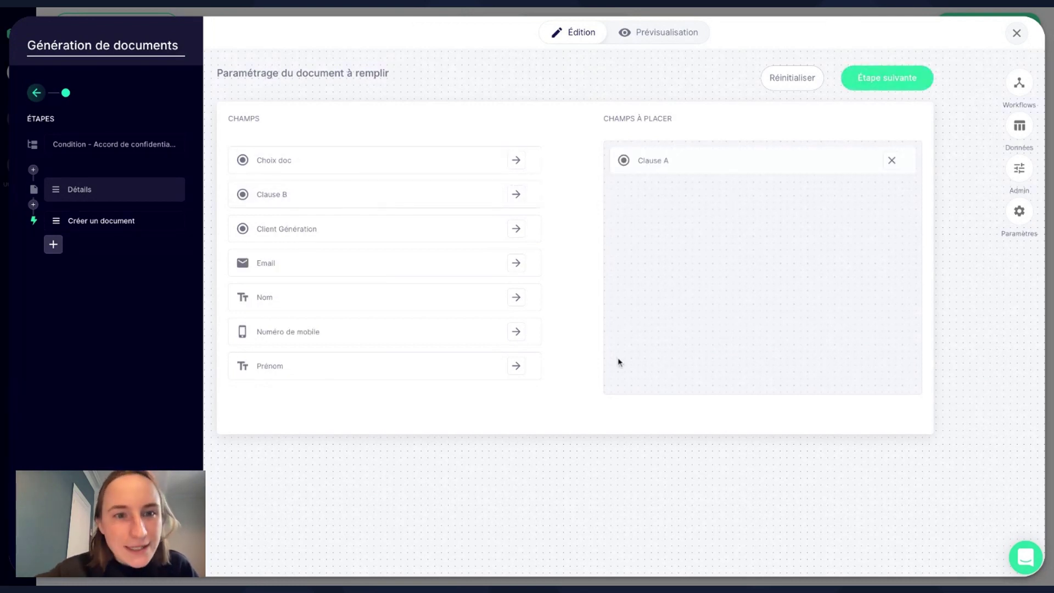
left_click(457, 198)
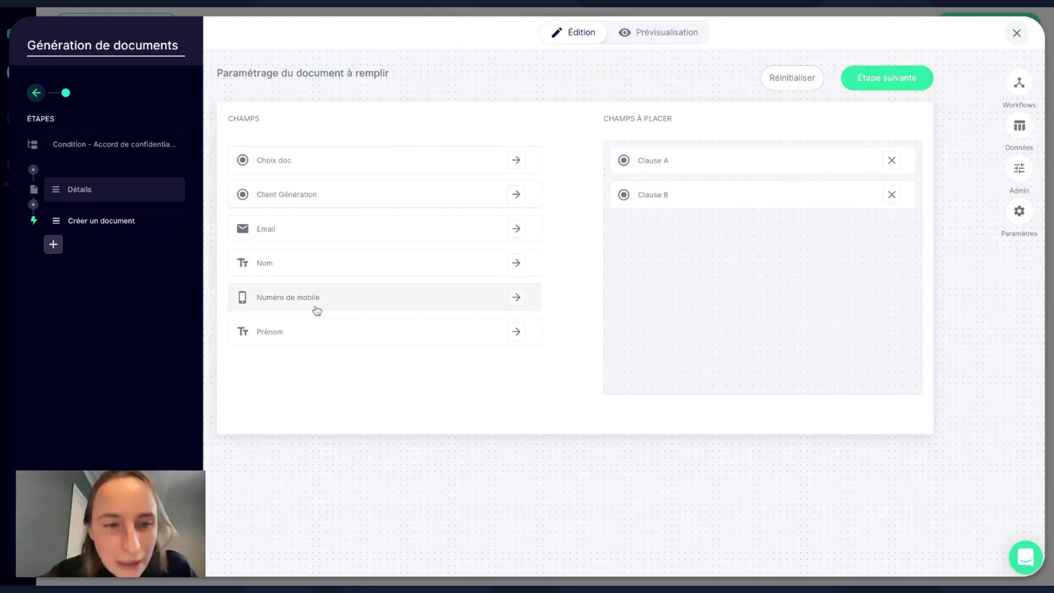
left_click(291, 332)
left_click(310, 263)
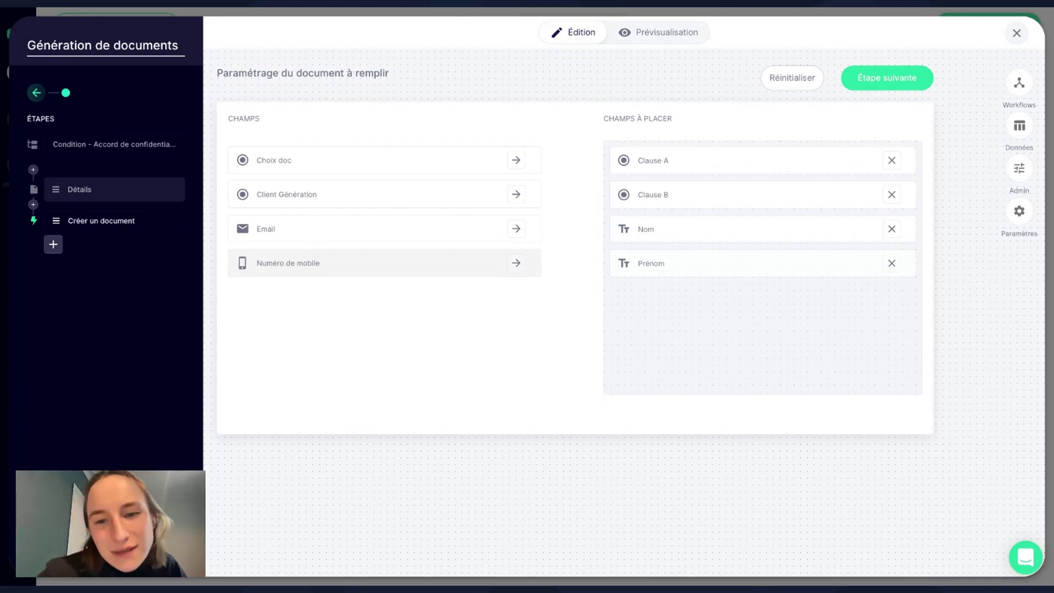
left_click(306, 263)
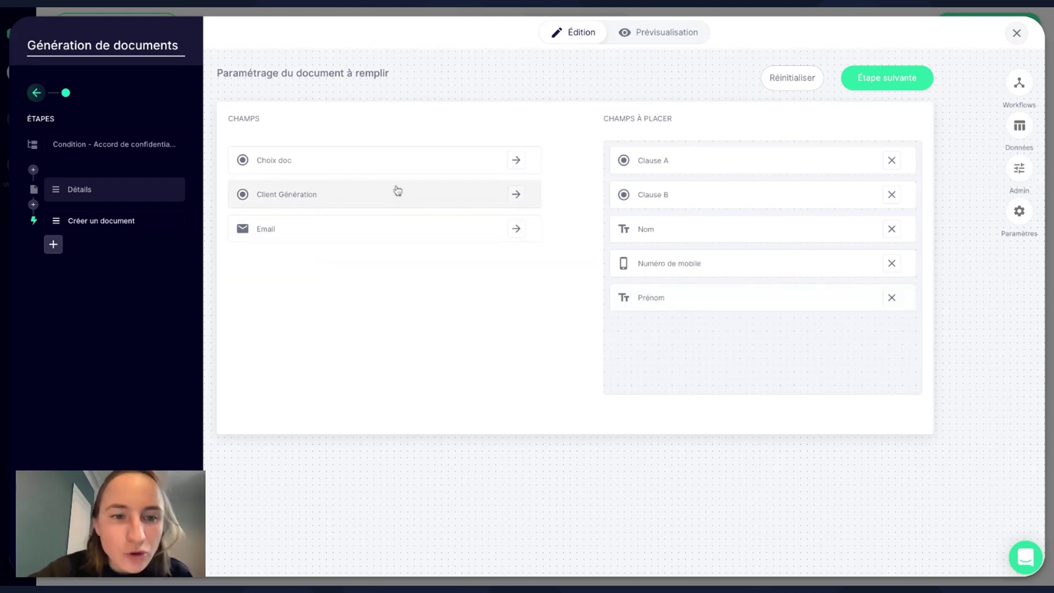
Add the client's first name, last name, phone and e-mail from Client Génération, then continue.
left_click(397, 191)
left_click(234, 125)
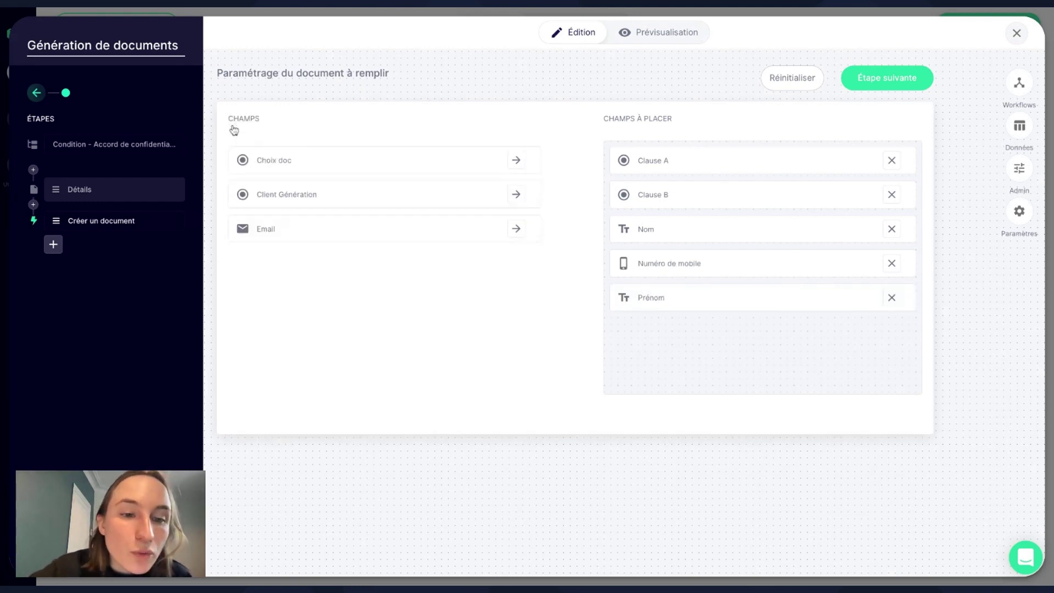
left_click(269, 196)
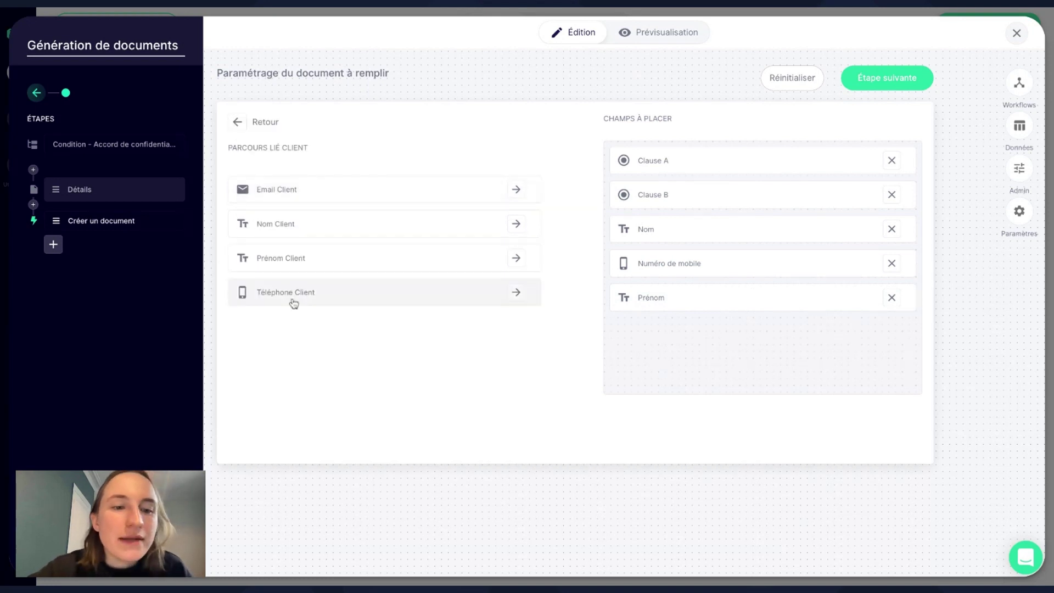
left_click(285, 259)
left_click(301, 237)
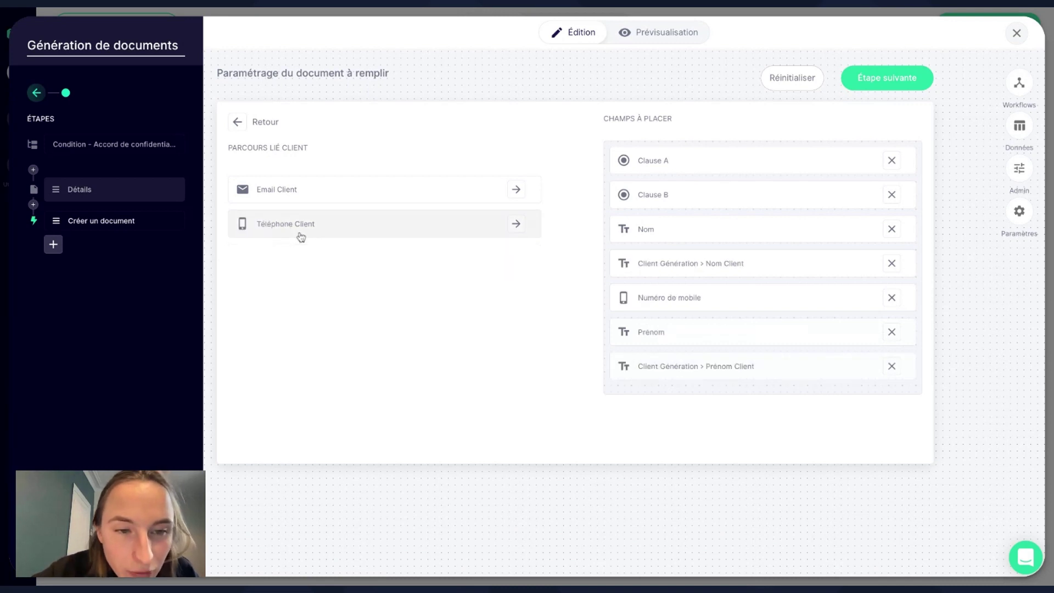
left_click(301, 236)
left_click(319, 195)
scroll(659, 267, "down", 1)
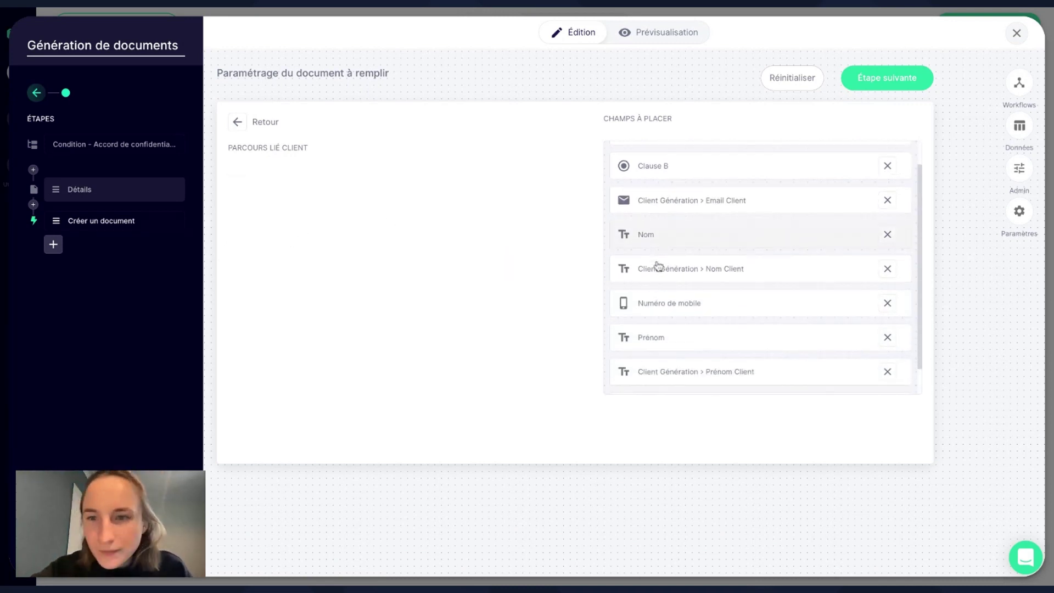
left_click(899, 77)
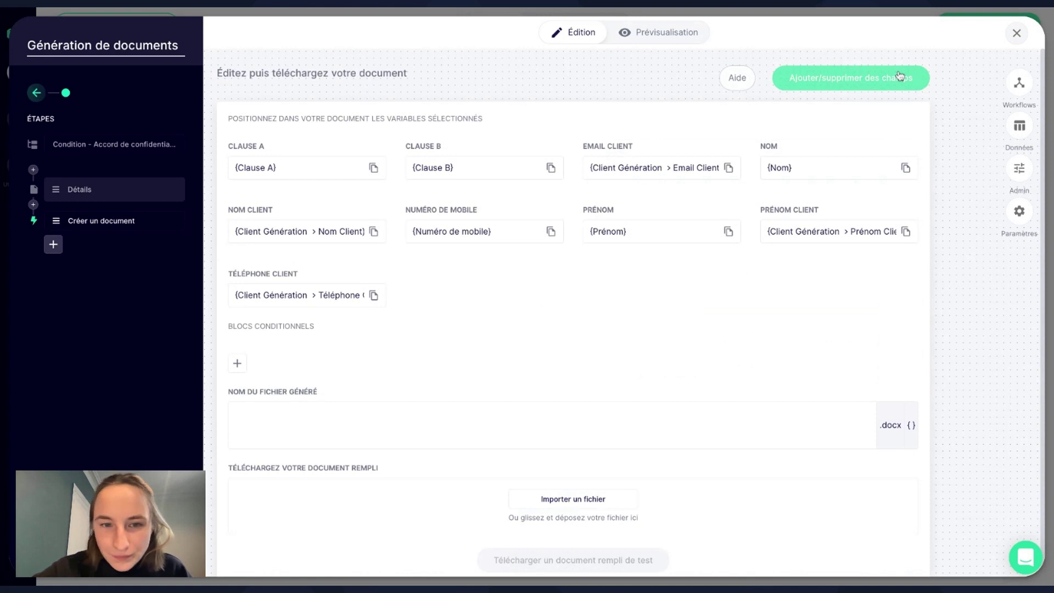
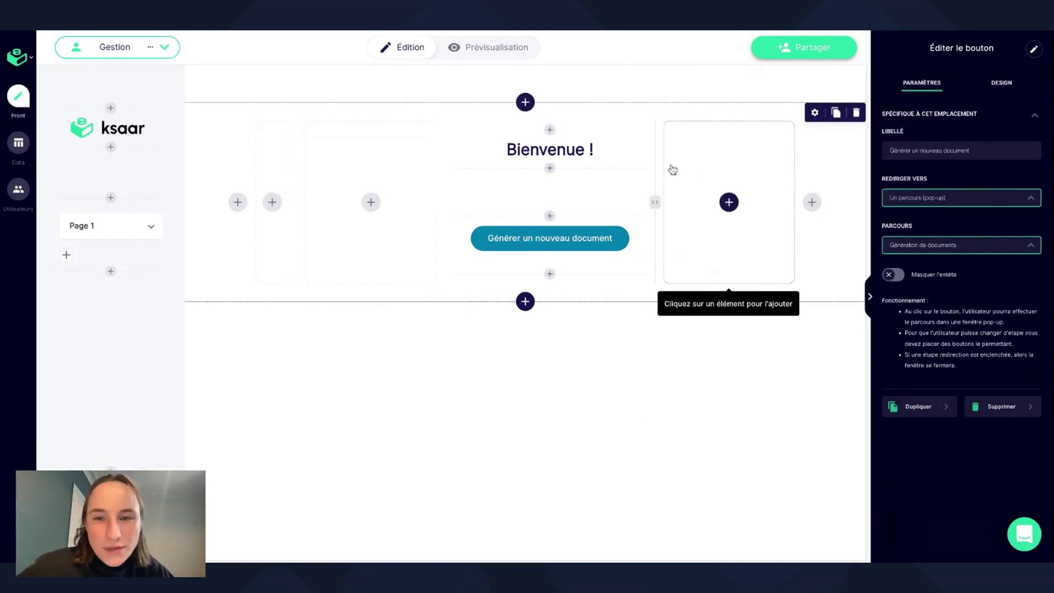
Copy the Gestion persona's Lien du parcours from Partager, then open its '...' options.
left_click(793, 46)
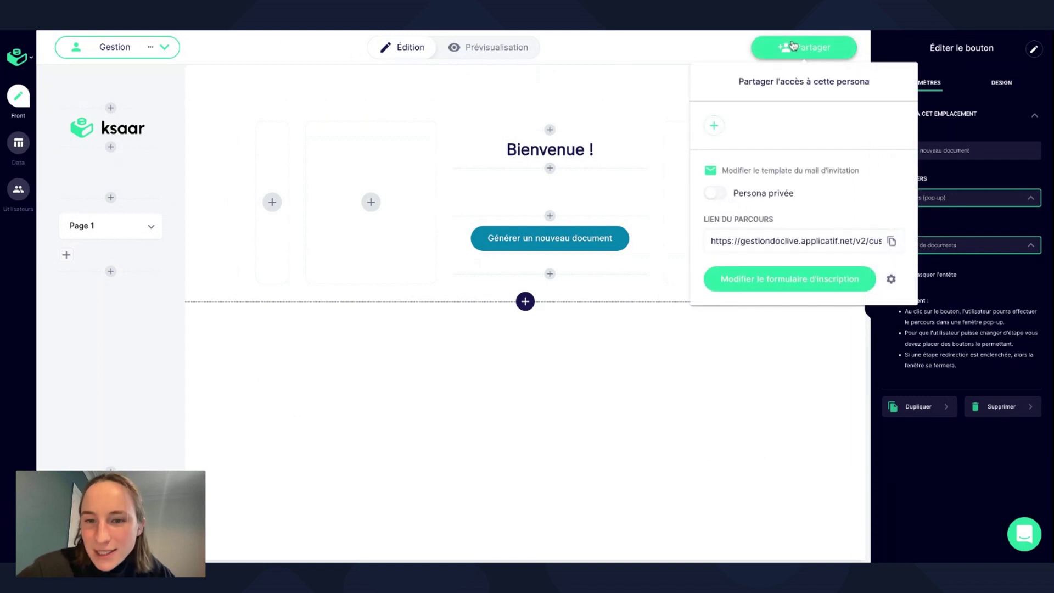
left_click(891, 242)
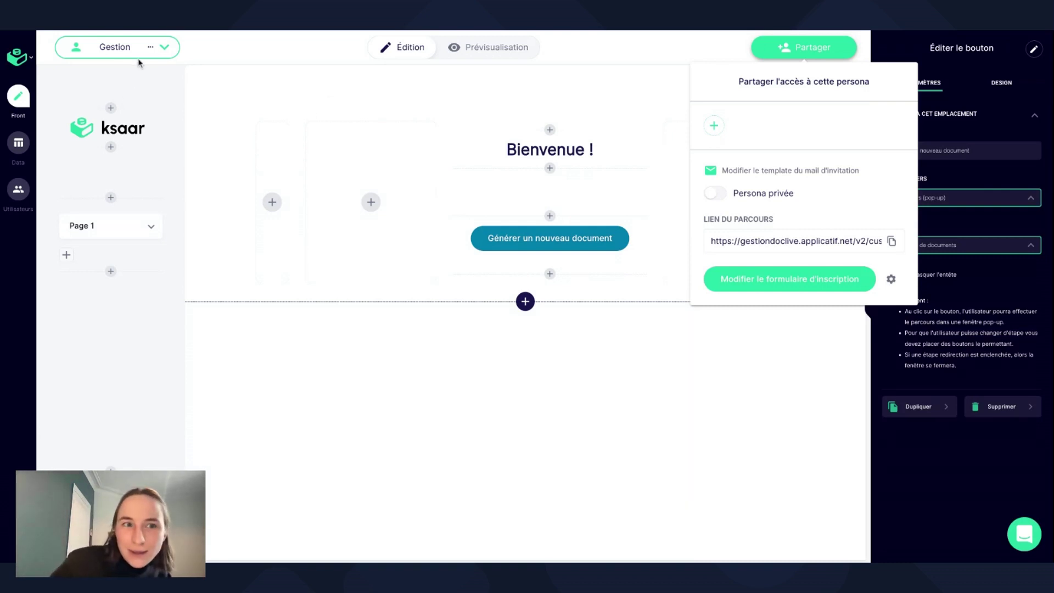
left_click(659, 381)
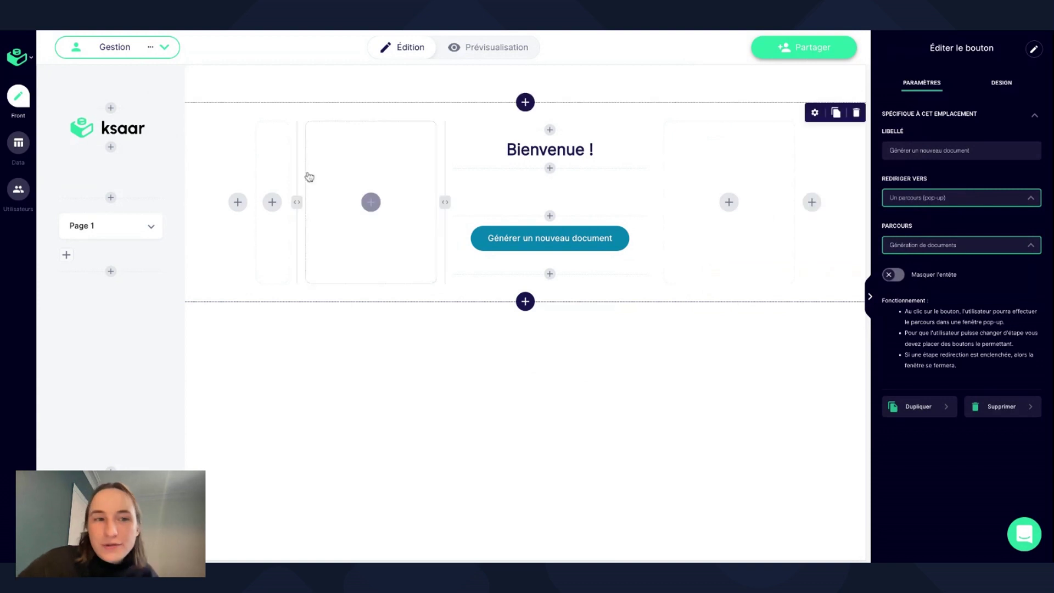
left_click(149, 48)
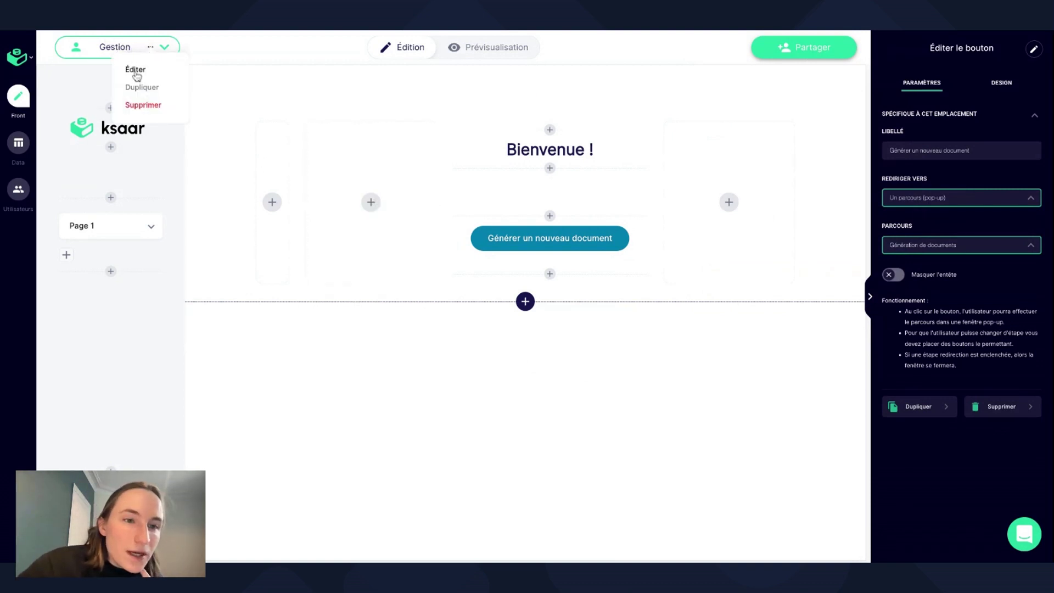
left_click(135, 70)
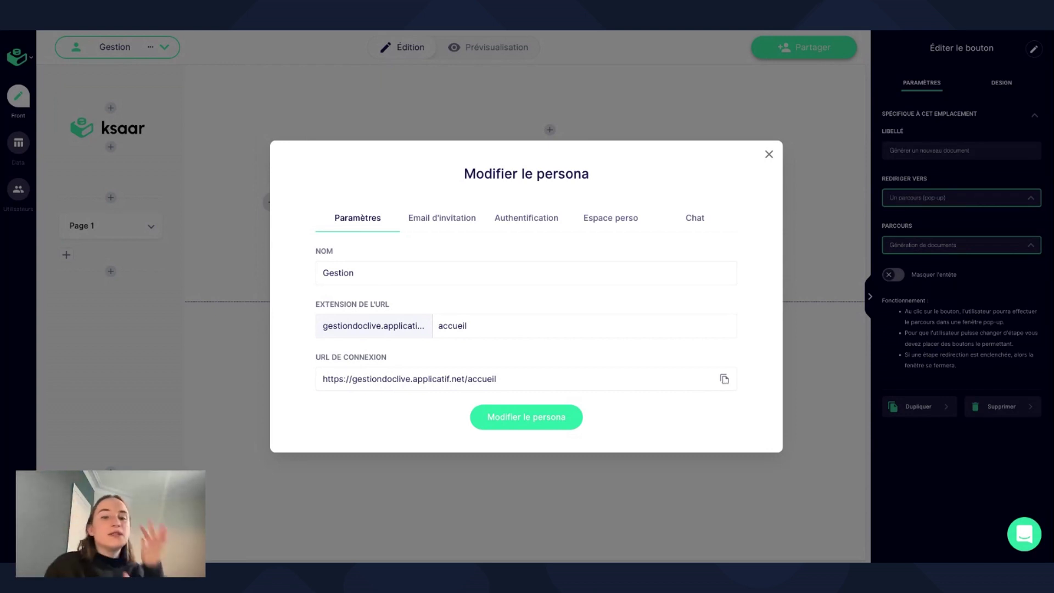
left_click(769, 154)
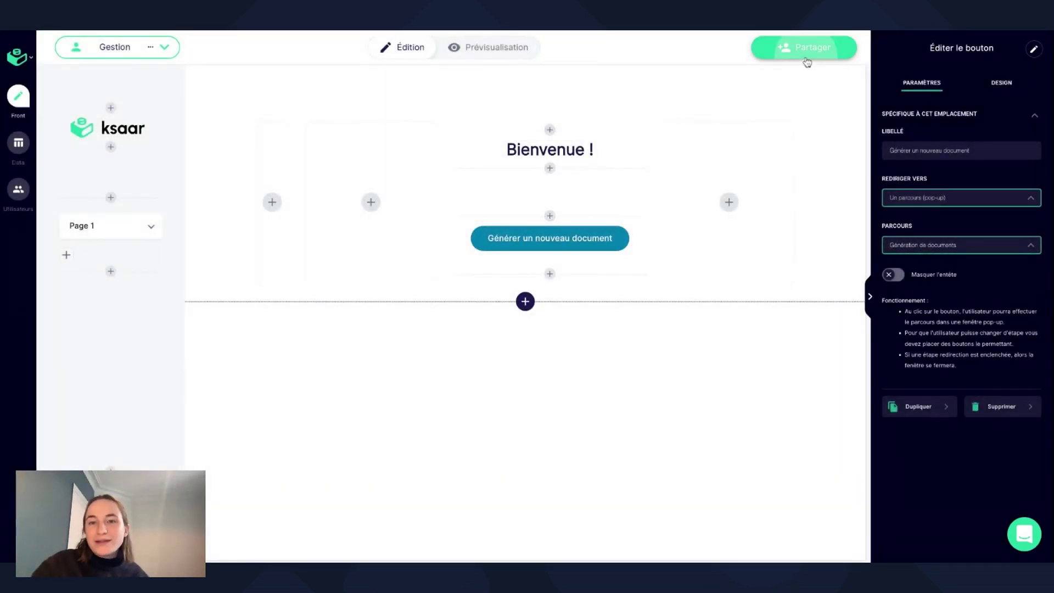
left_click(806, 58)
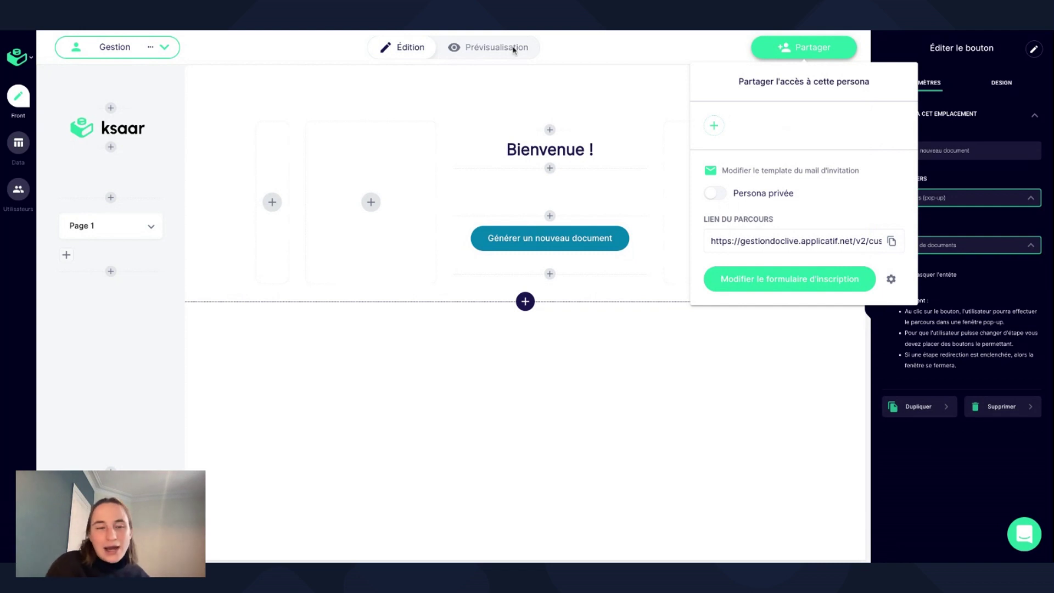
left_click(157, 49)
left_click(157, 49)
left_click(139, 70)
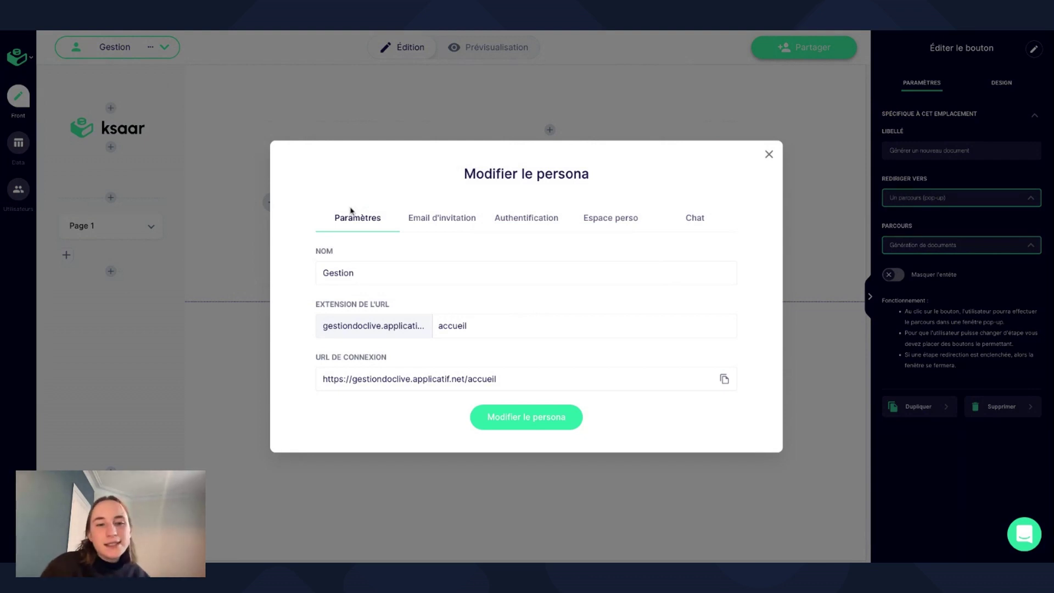
left_click(771, 153)
left_click(804, 49)
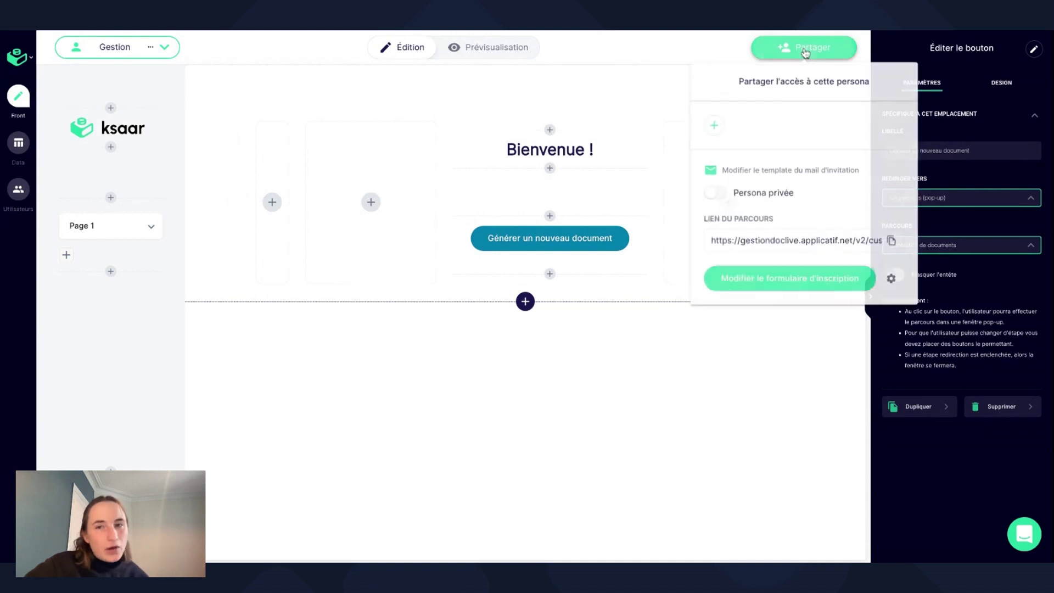
left_click(713, 194)
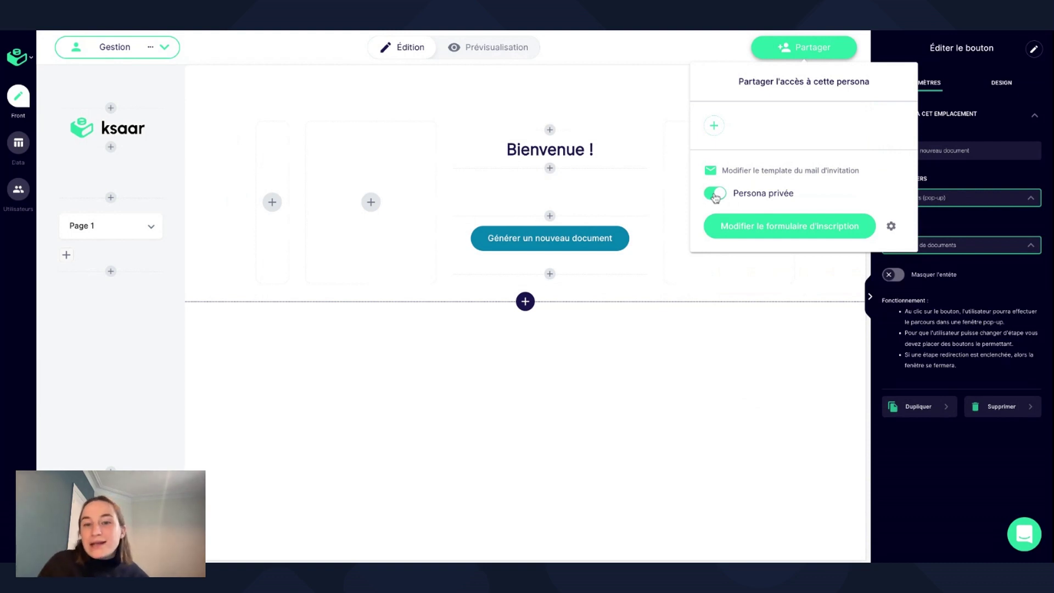
left_click(714, 195)
left_click(715, 194)
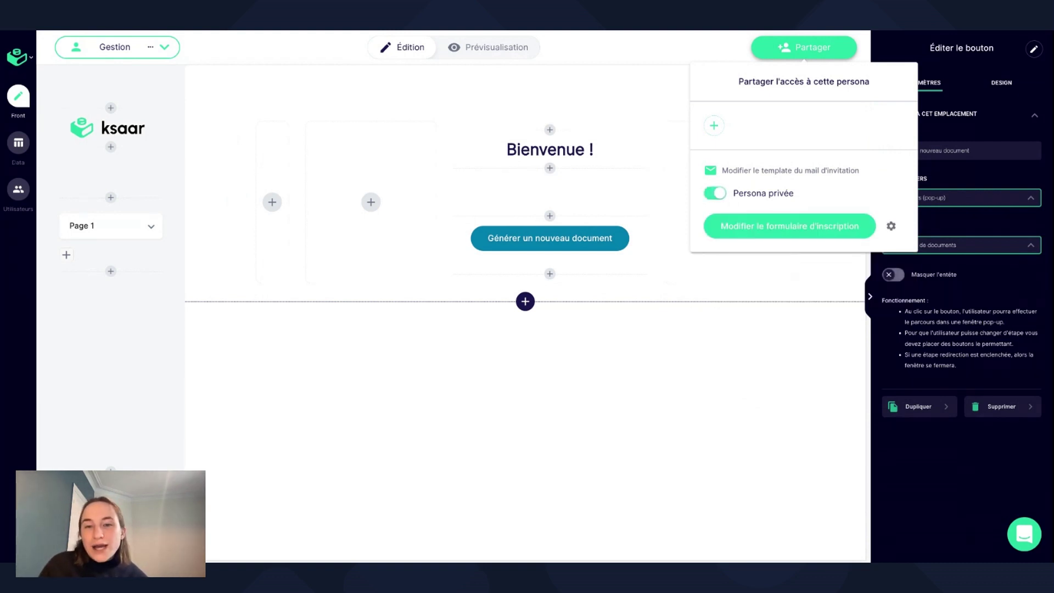
left_click(714, 193)
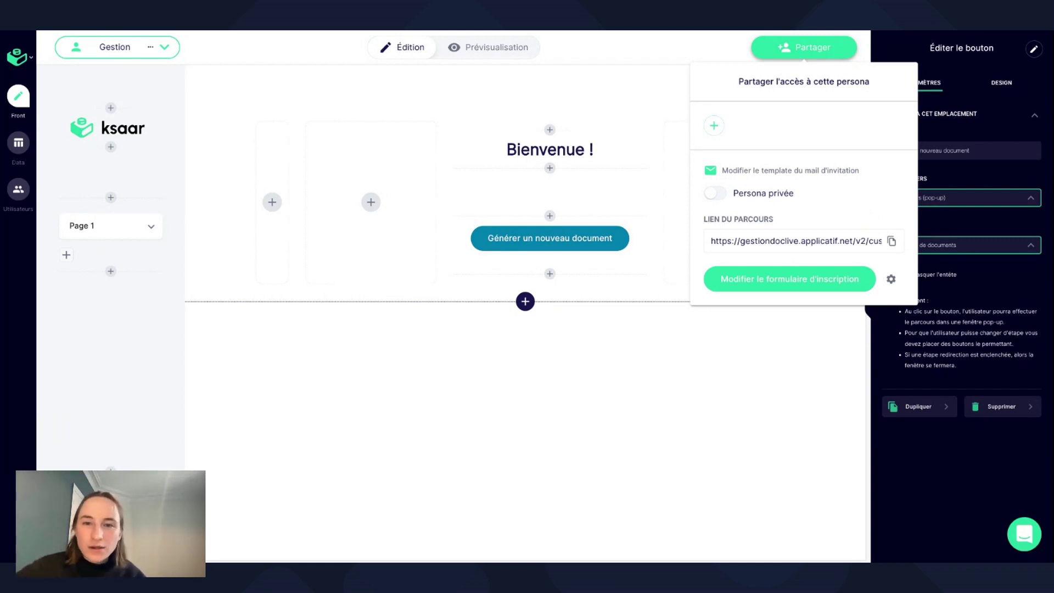
left_click(667, 105)
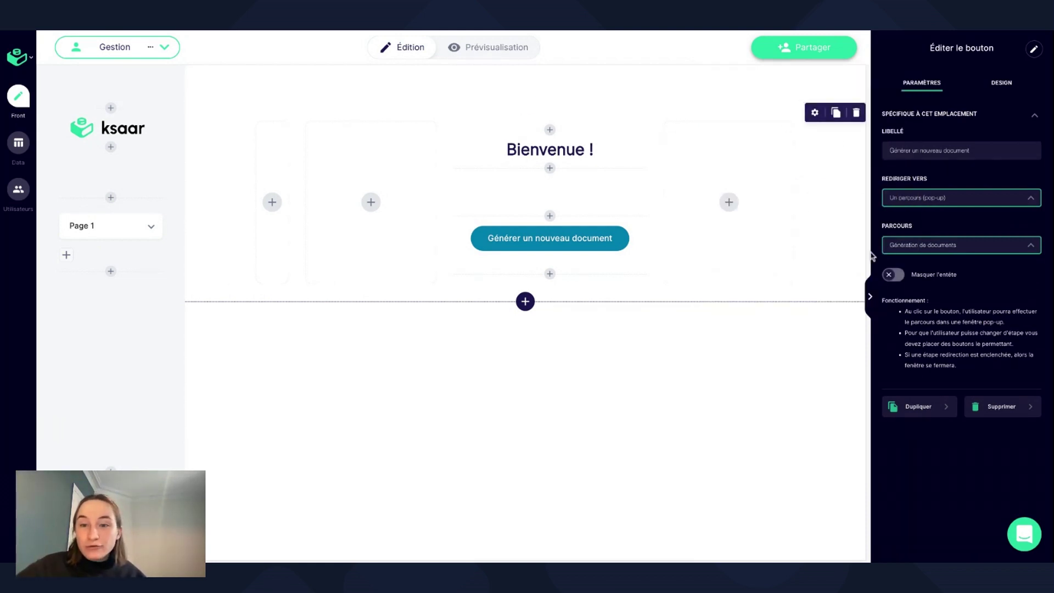
Collapse the button settings panel and open Paramètres > Utilisateurs et groupes.
left_click(870, 297)
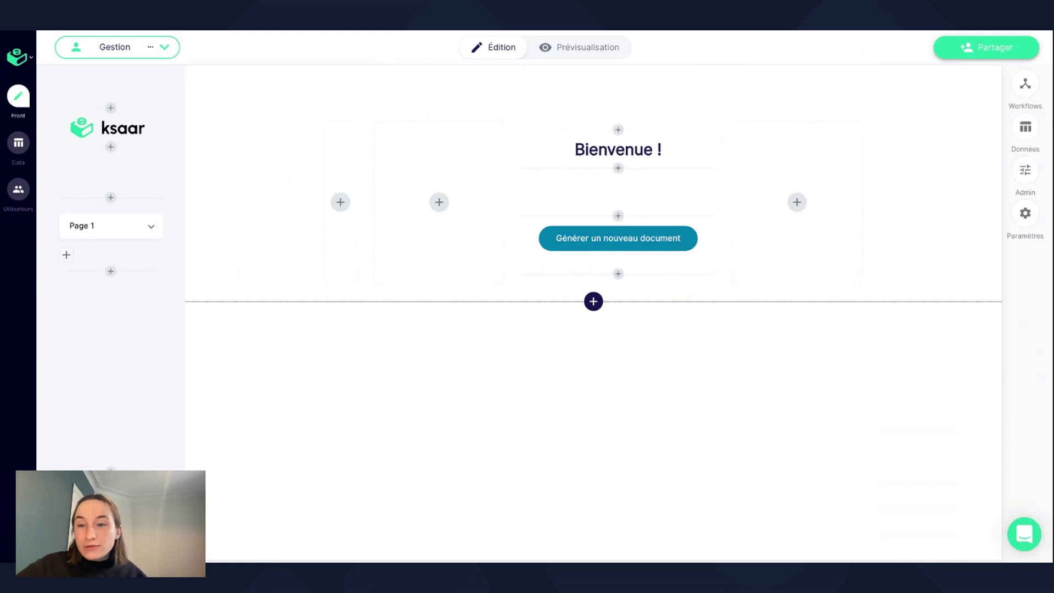
left_click(1026, 213)
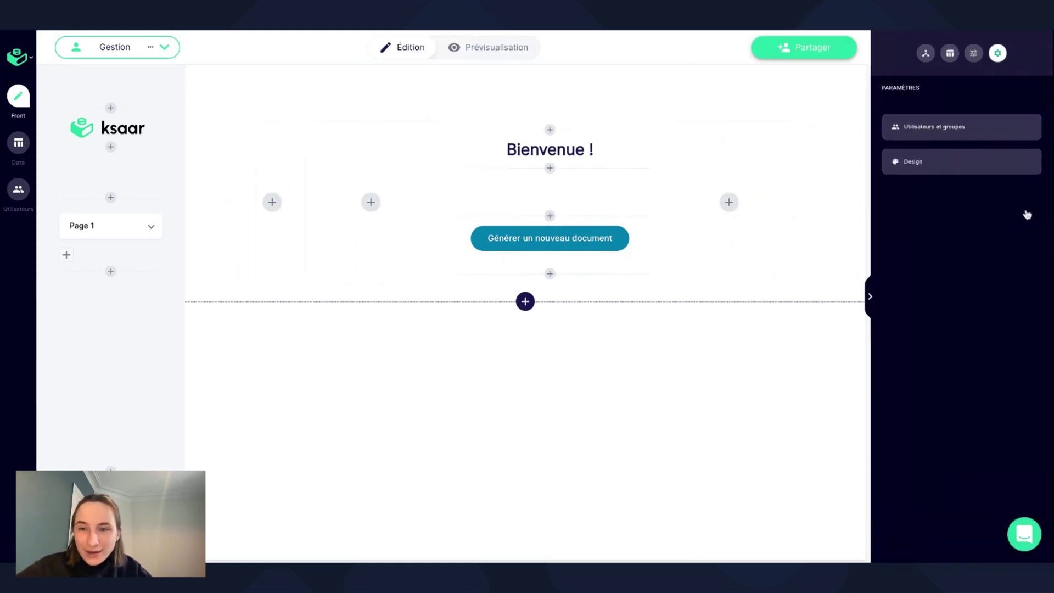
left_click(989, 136)
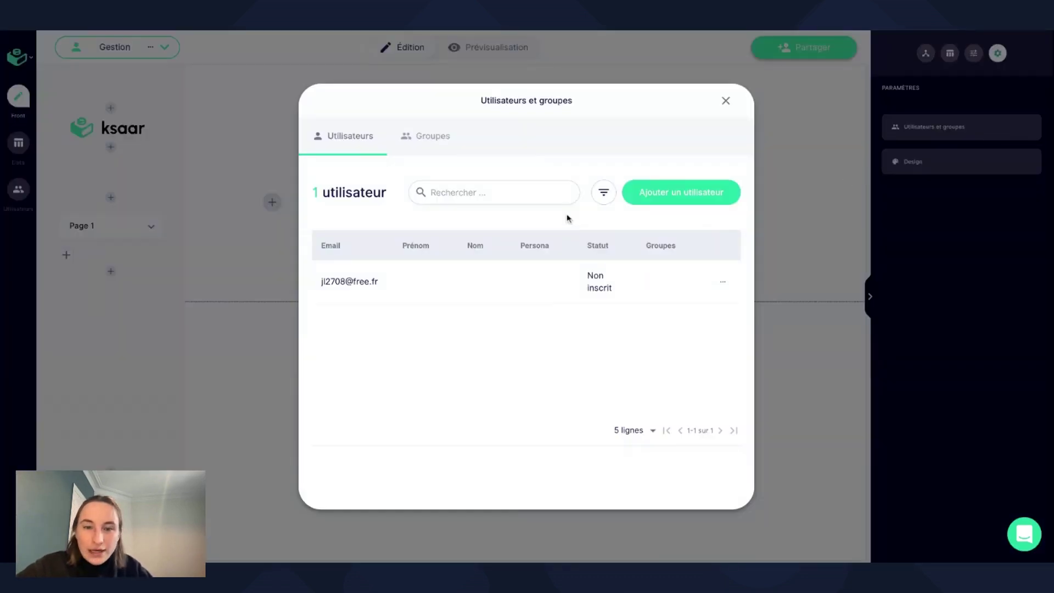
Review the single user's details via Modifier l'utilisateur, then close the dialogs unchanged.
left_click(722, 283)
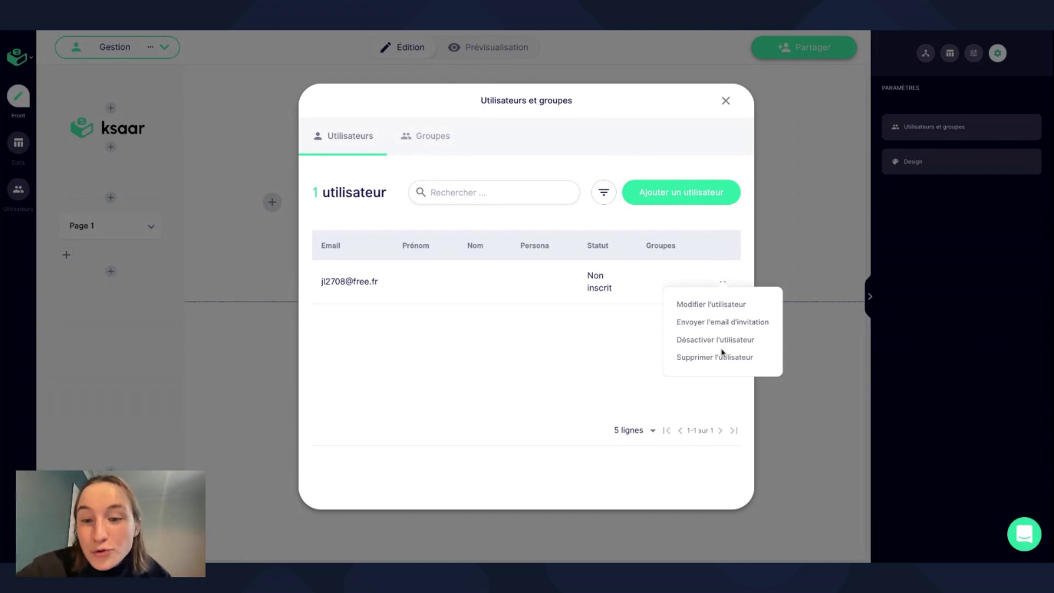
left_click(712, 304)
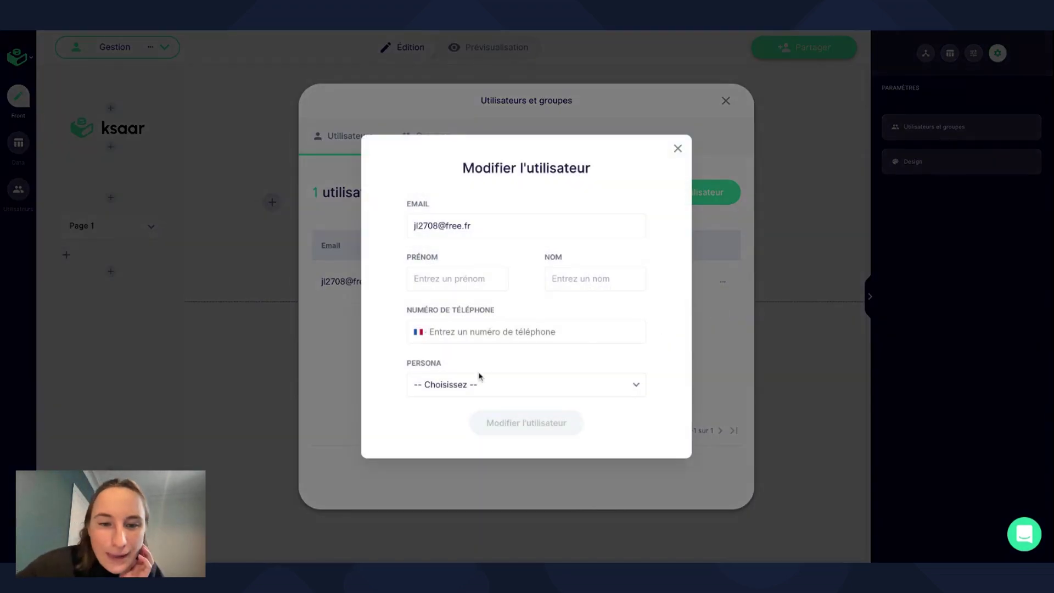
left_click(677, 148)
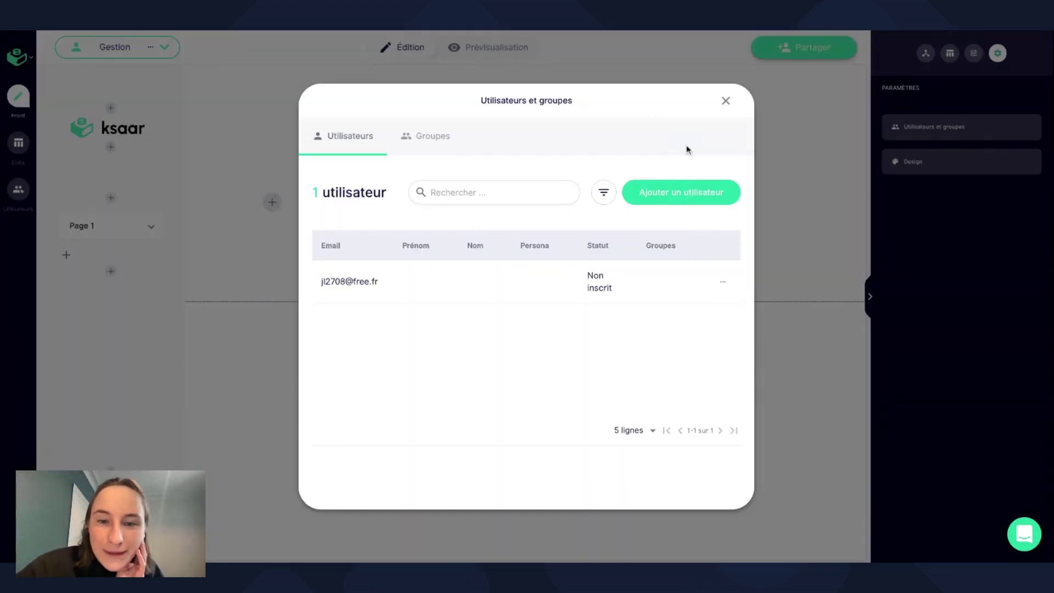
left_click(721, 283)
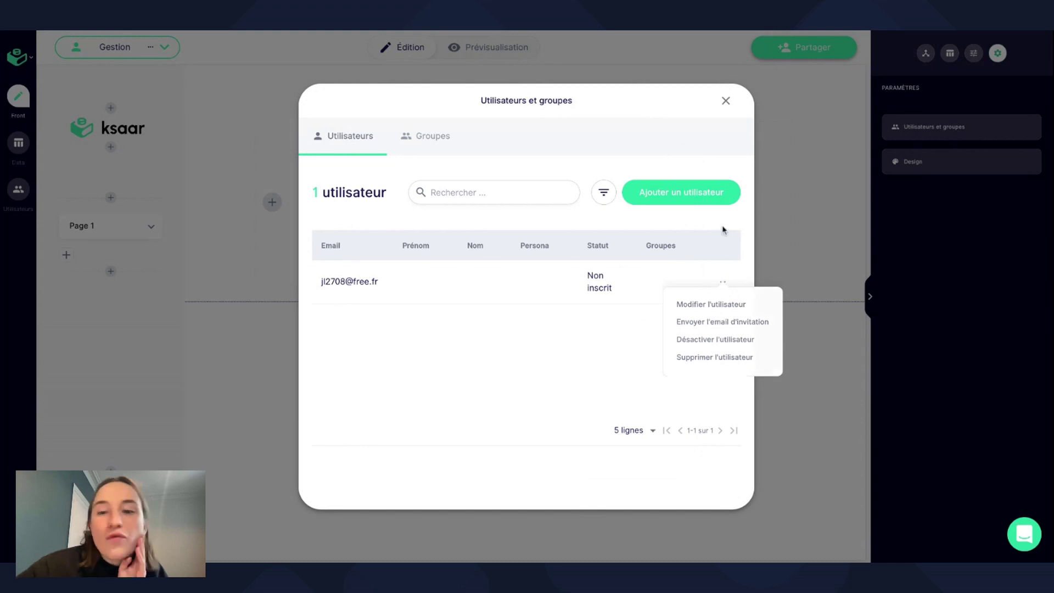
left_click(724, 101)
left_click(724, 102)
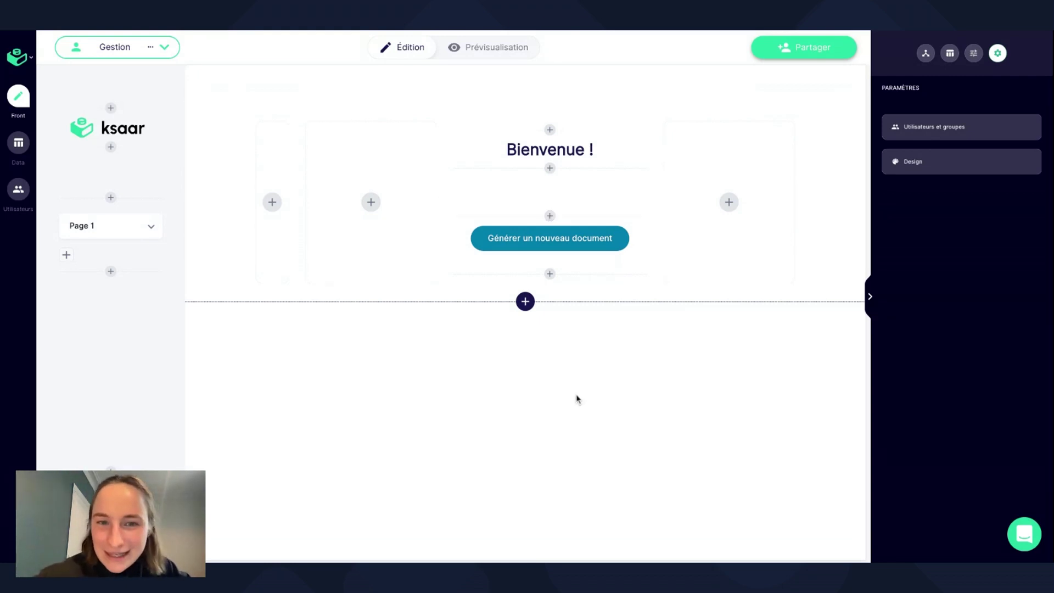
Widen the Bienvenue column into its left and right neighbouring columns.
left_click(868, 295)
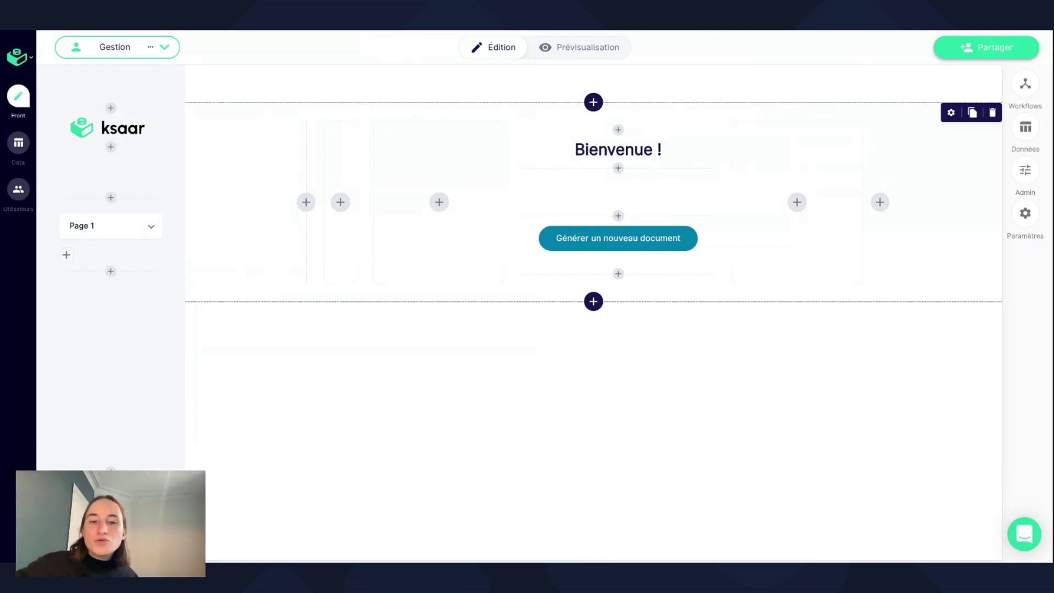
left_click_drag(509, 202, 466, 206)
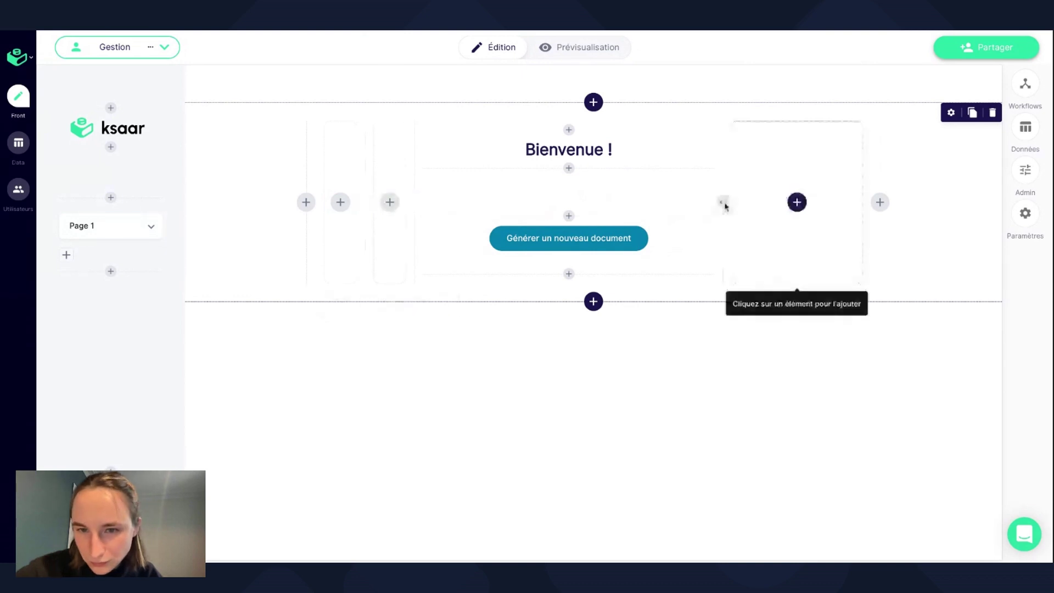
left_click_drag(723, 203, 724, 201)
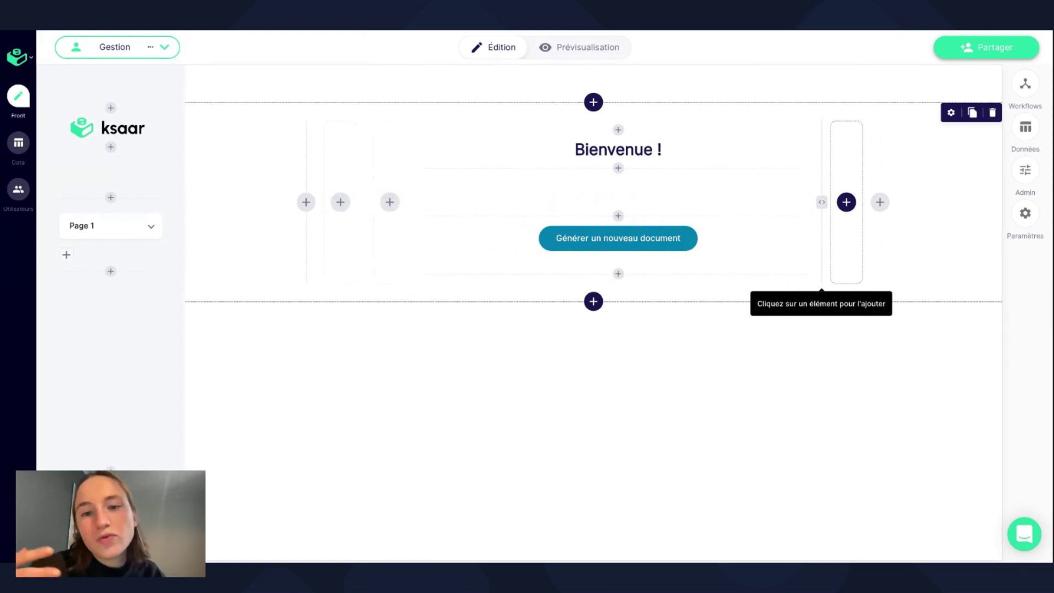
mouse_move(630, 236)
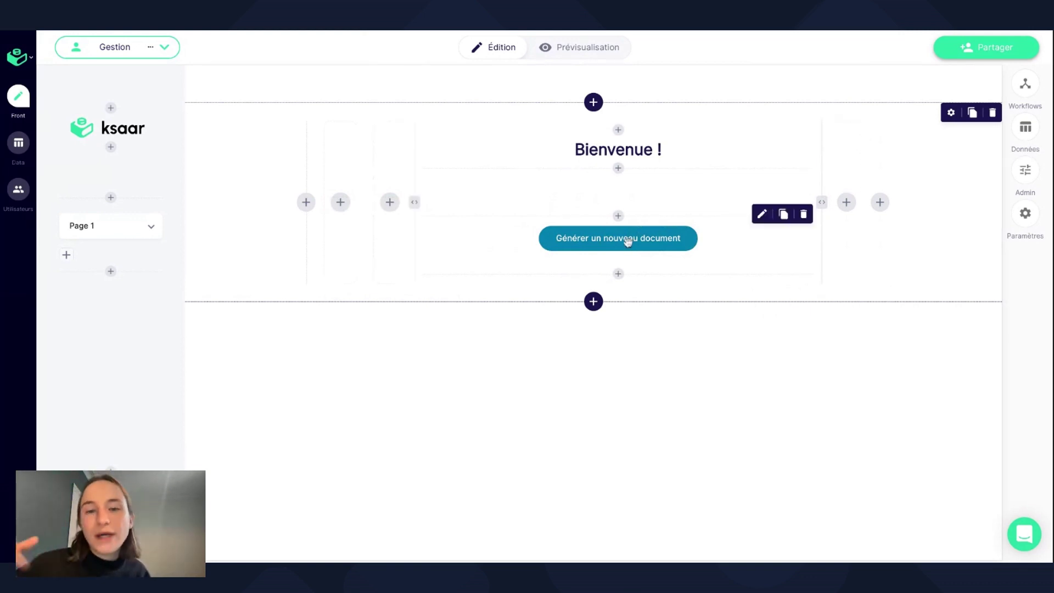
left_click(628, 243)
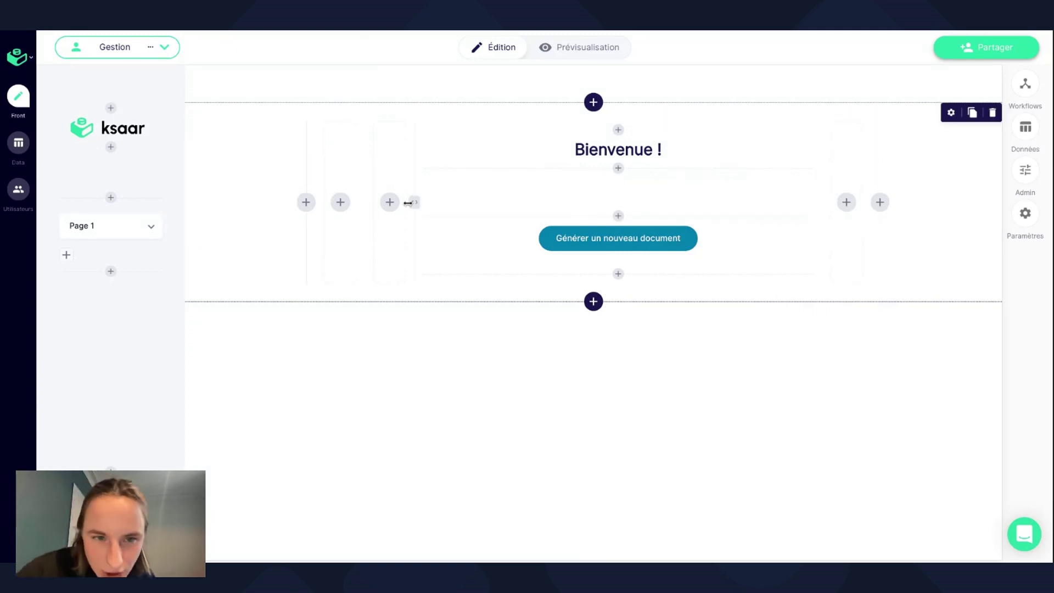
Delete the row's first column and size the remaining columns 1/10/1.
left_click(951, 112)
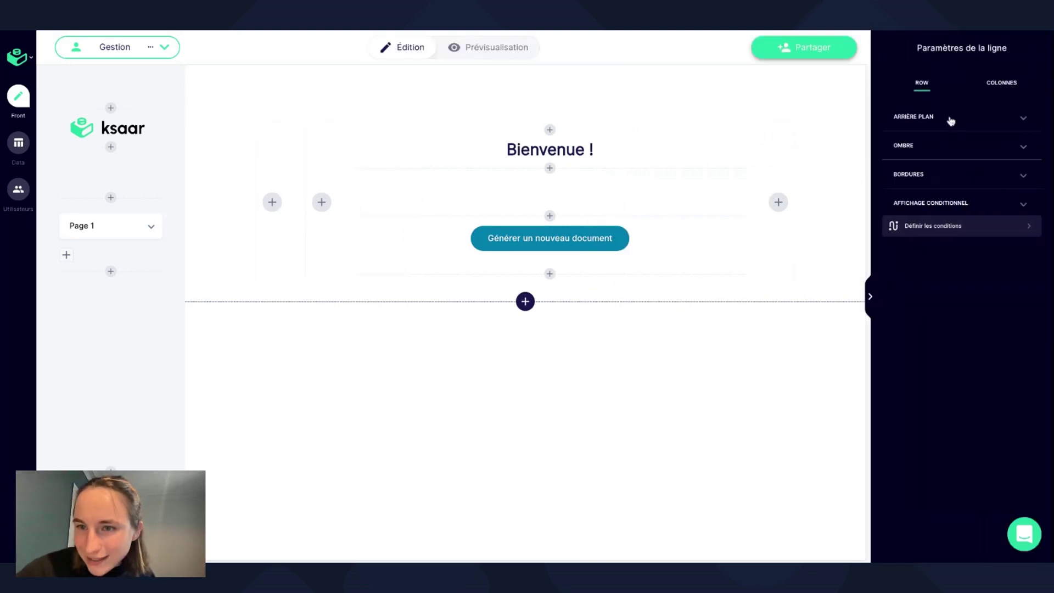
left_click(1002, 82)
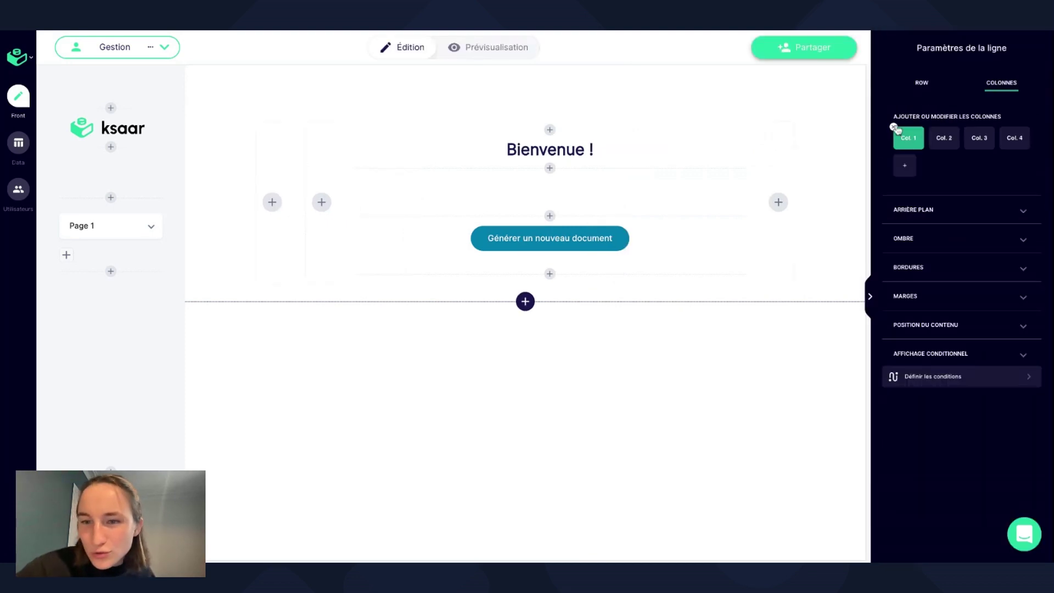
left_click(893, 127)
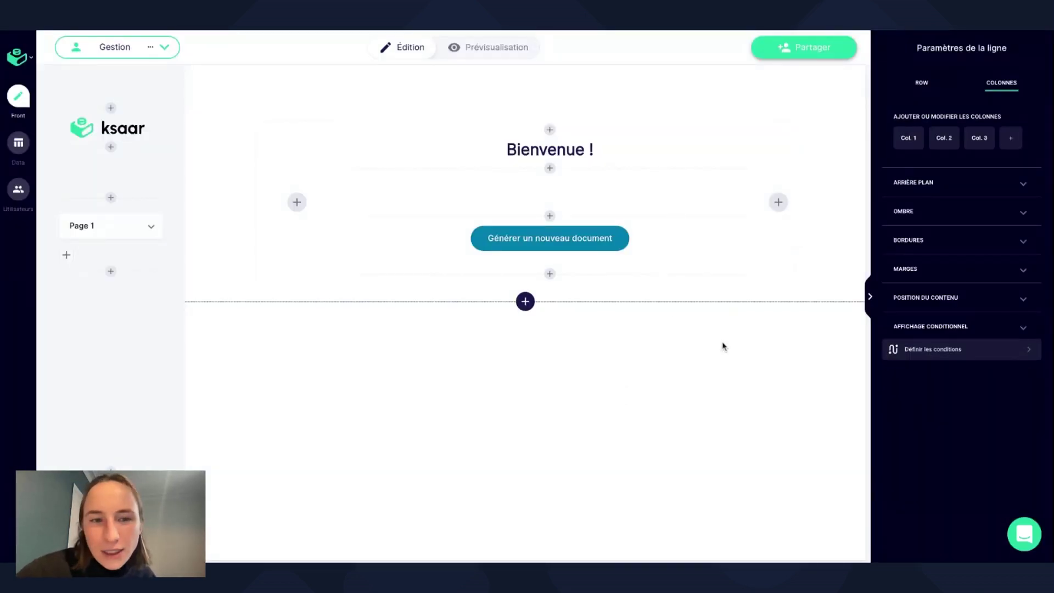
left_click_drag(346, 203, 288, 206)
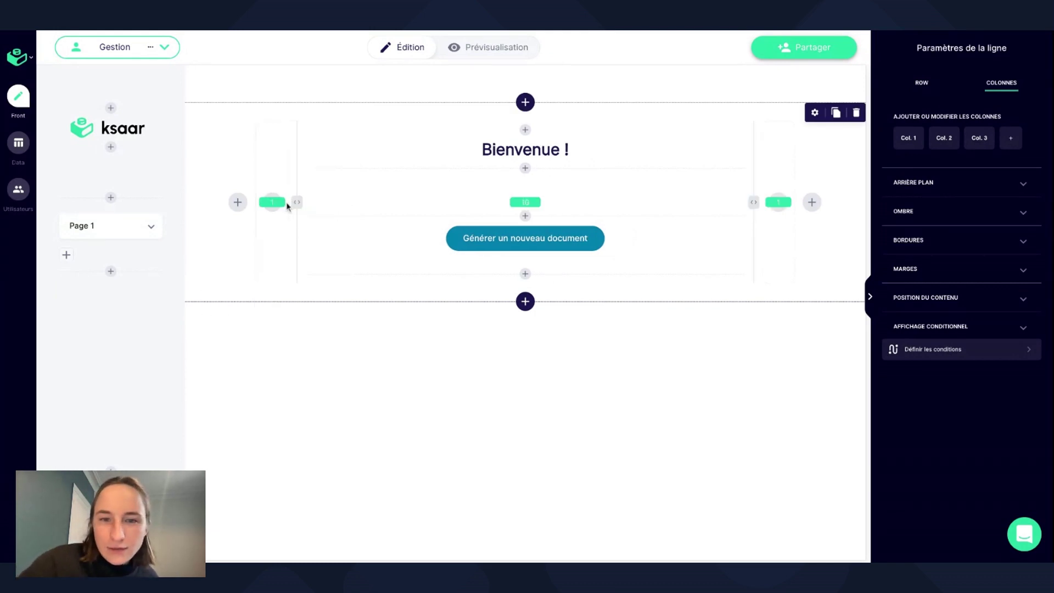
left_click(871, 297)
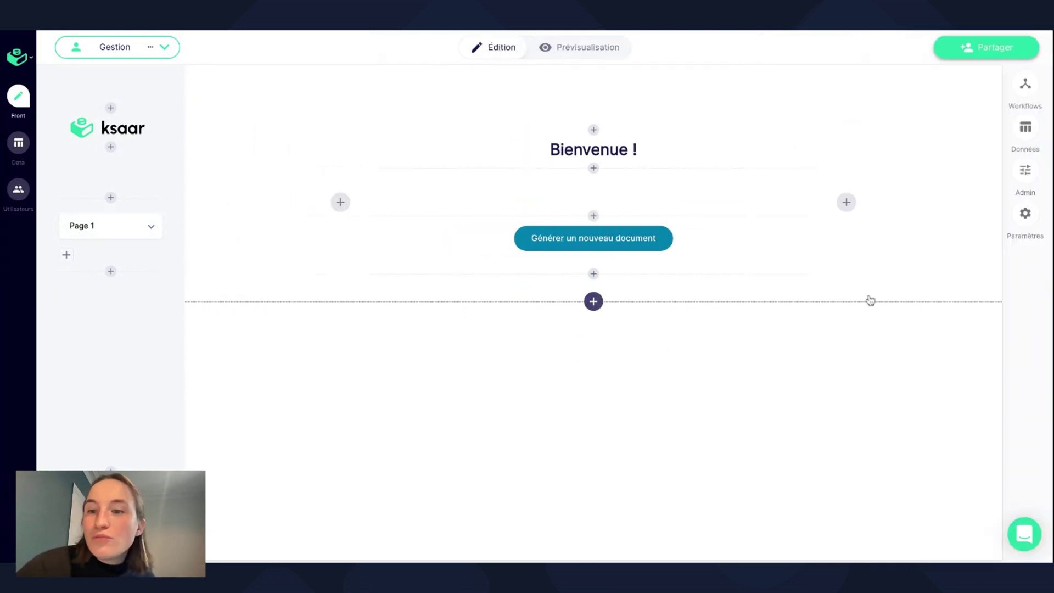
mouse_move(994, 141)
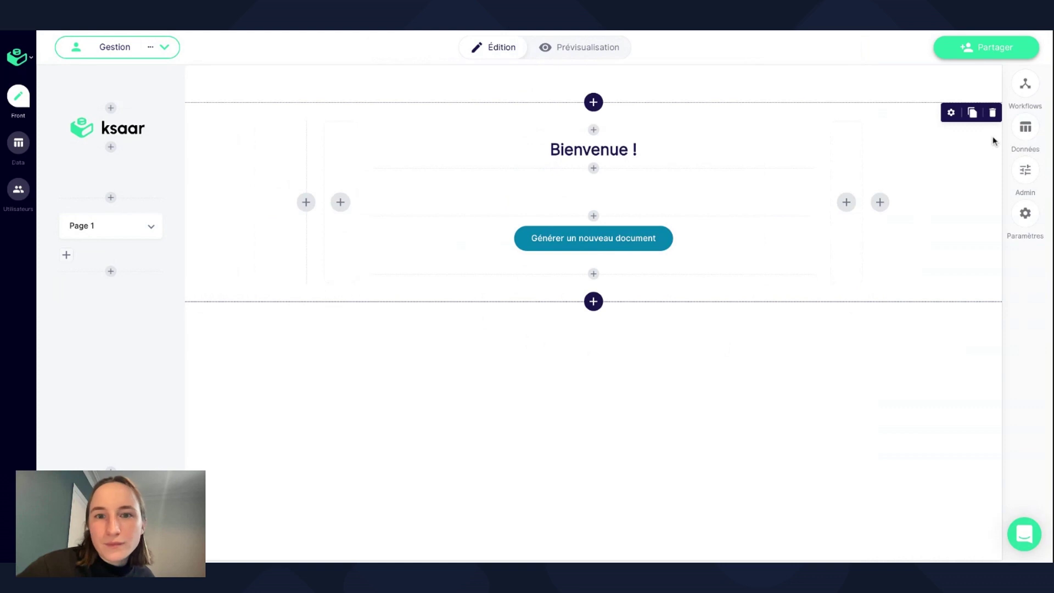
Create a new table named 'Suivi génération' under Données > Tableaux.
left_click(1026, 131)
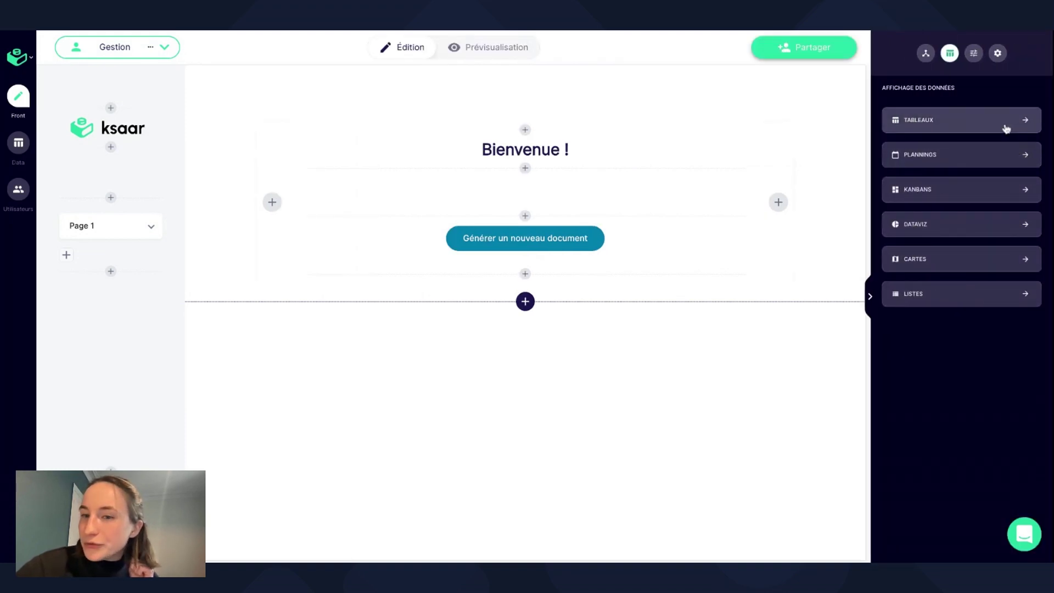
left_click(1006, 129)
left_click(975, 343)
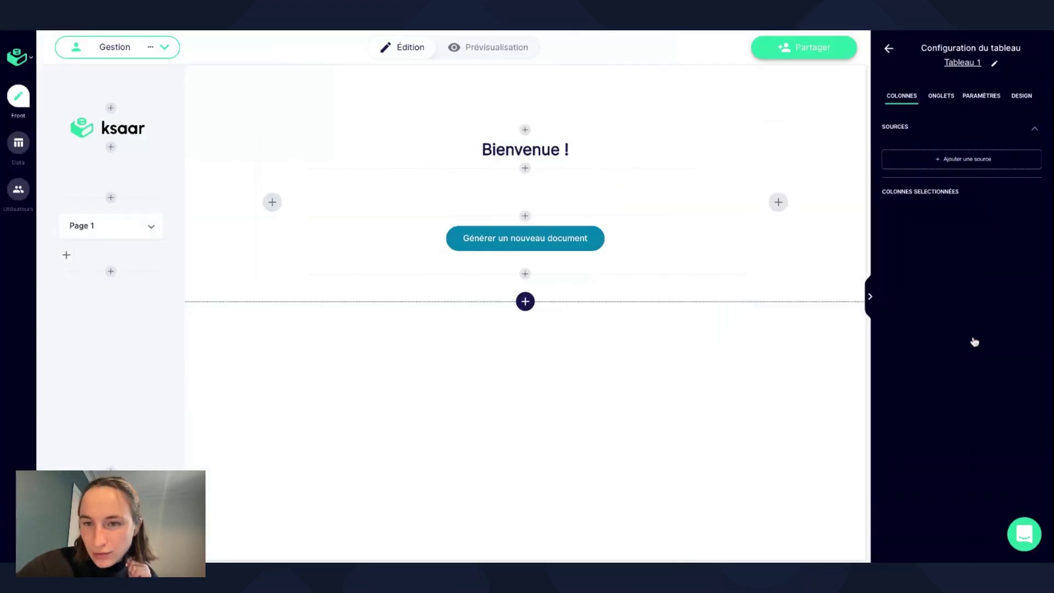
left_click(983, 65)
type("Suivi")
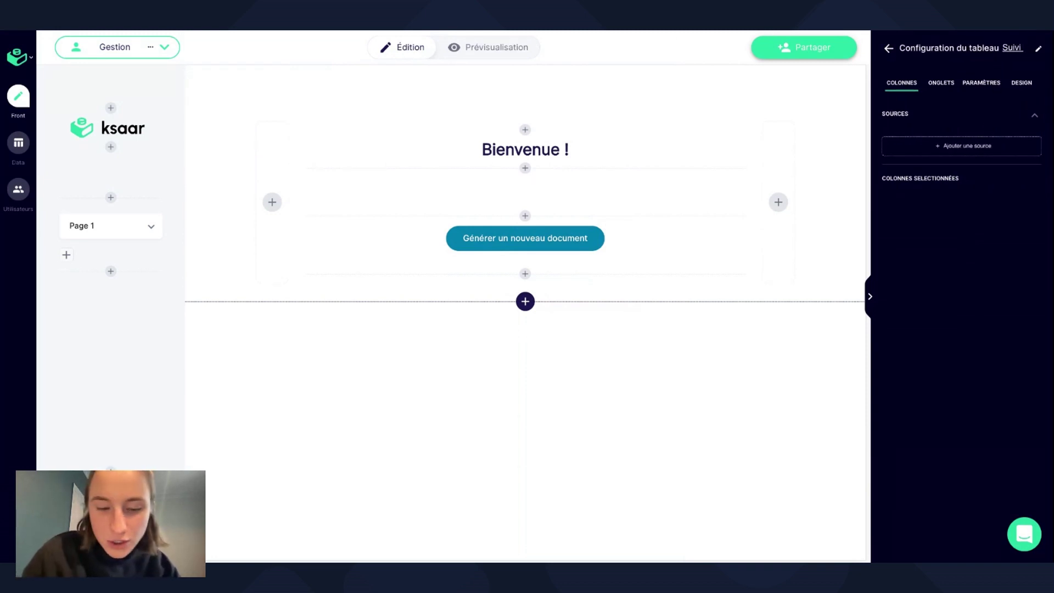
type(" génération")
key("Return")
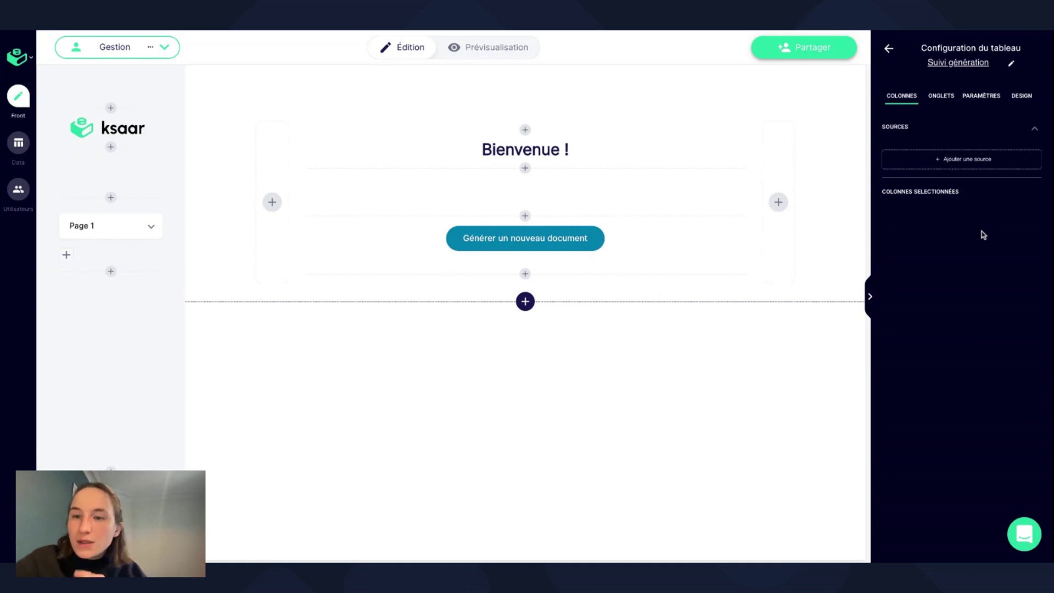
Source the table from Génération de documents with Prénom Client, Nom Client, Choix doc and Accord de confidentialité columns.
left_click(981, 164)
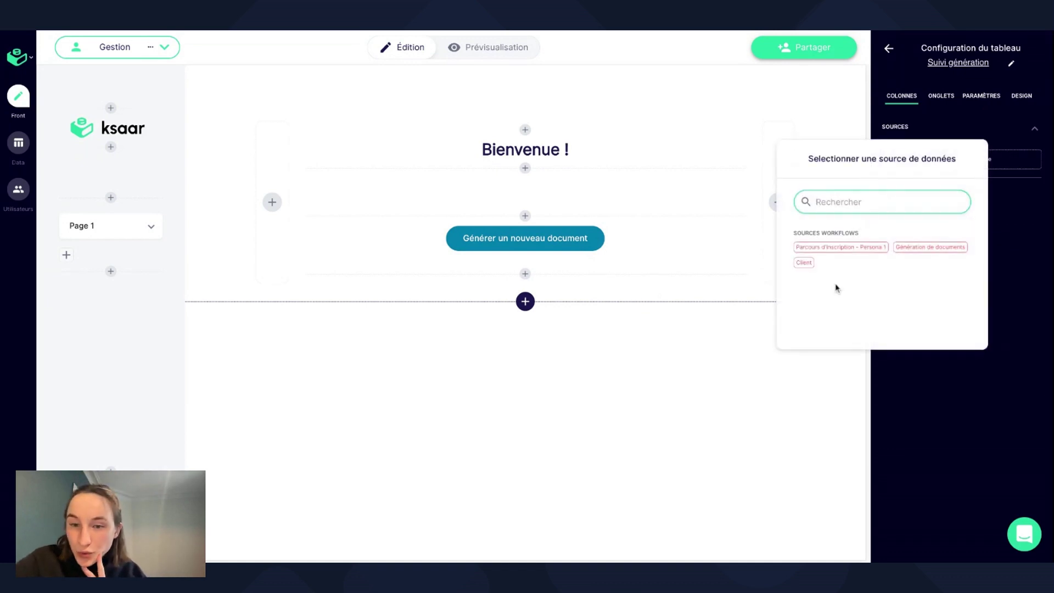
left_click(946, 248)
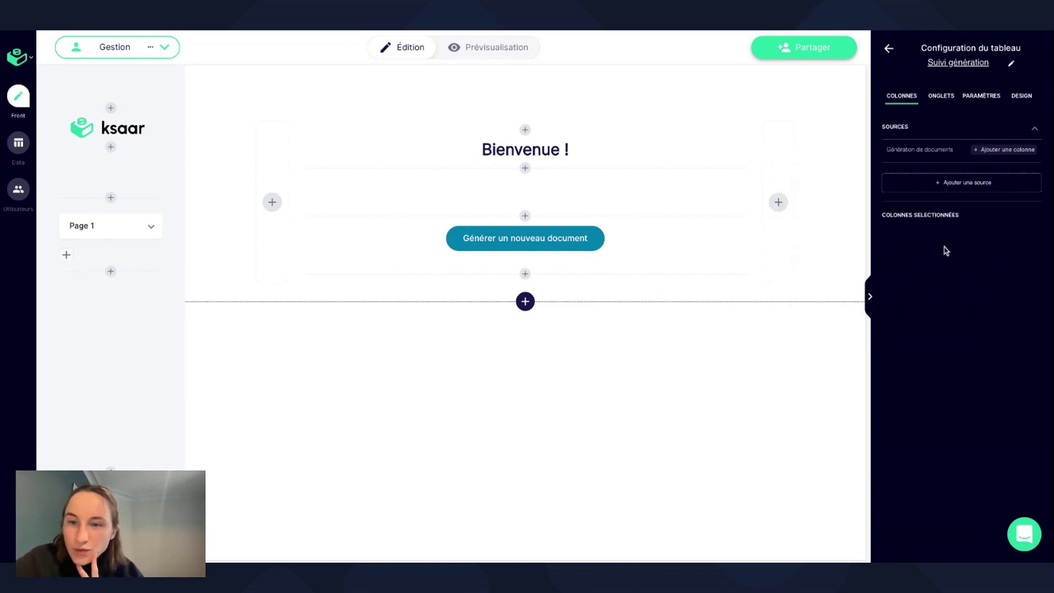
left_click(988, 149)
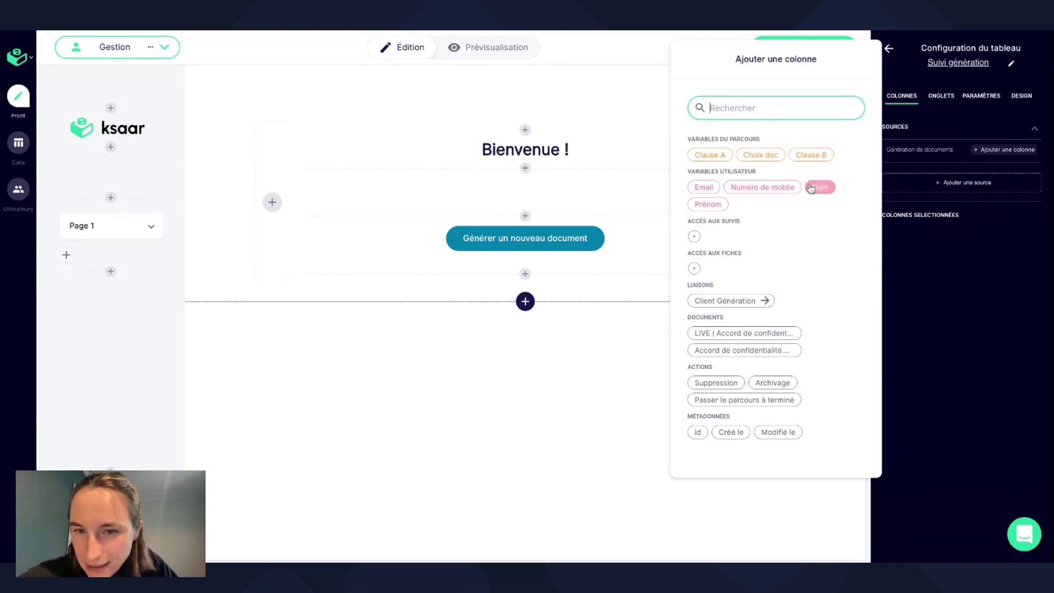
left_click(721, 301)
left_click(765, 212)
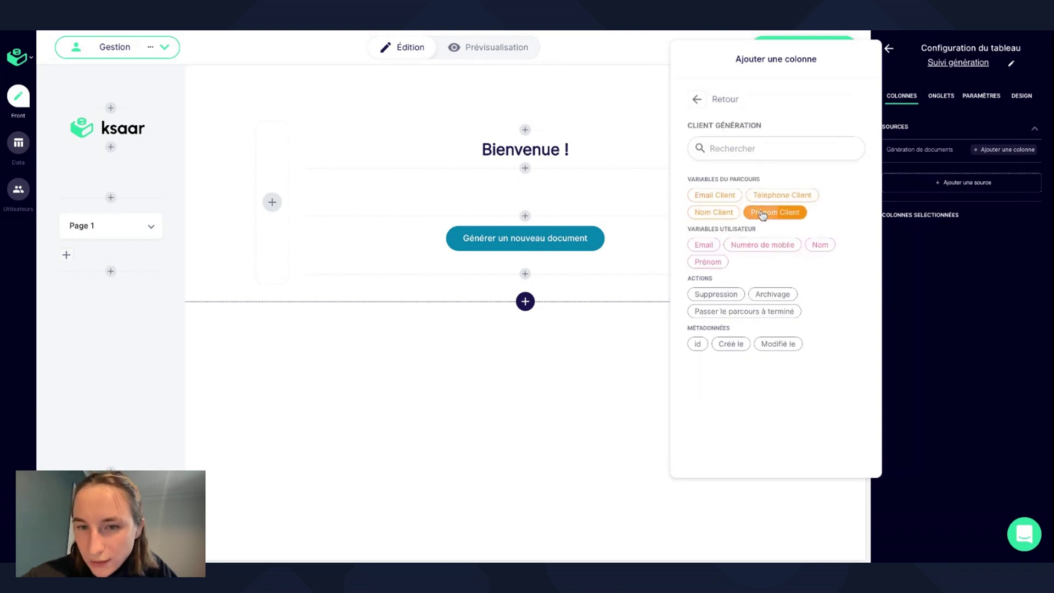
left_click(708, 212)
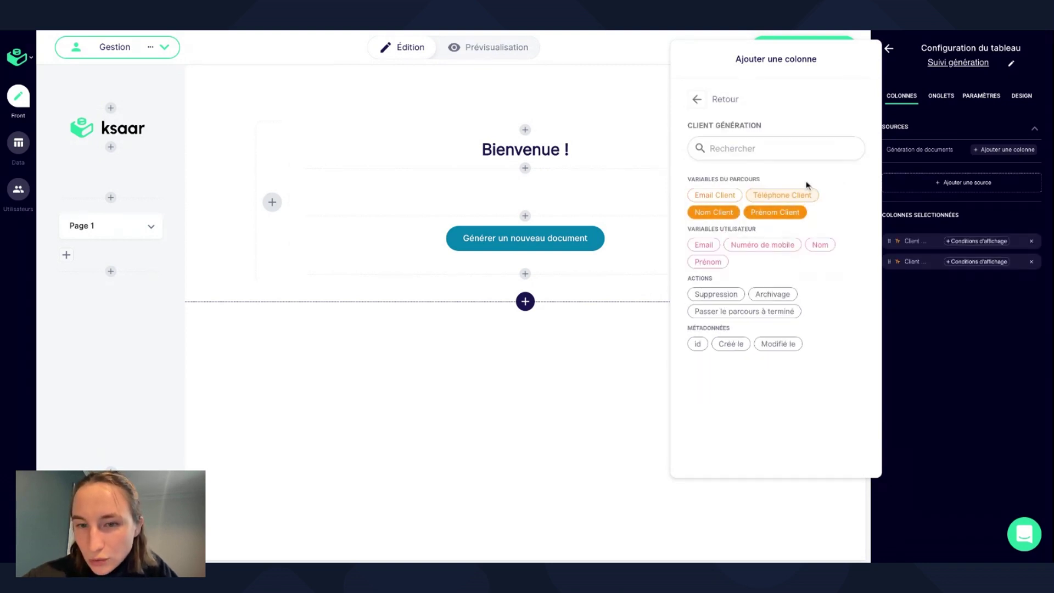
left_click(697, 99)
left_click(760, 155)
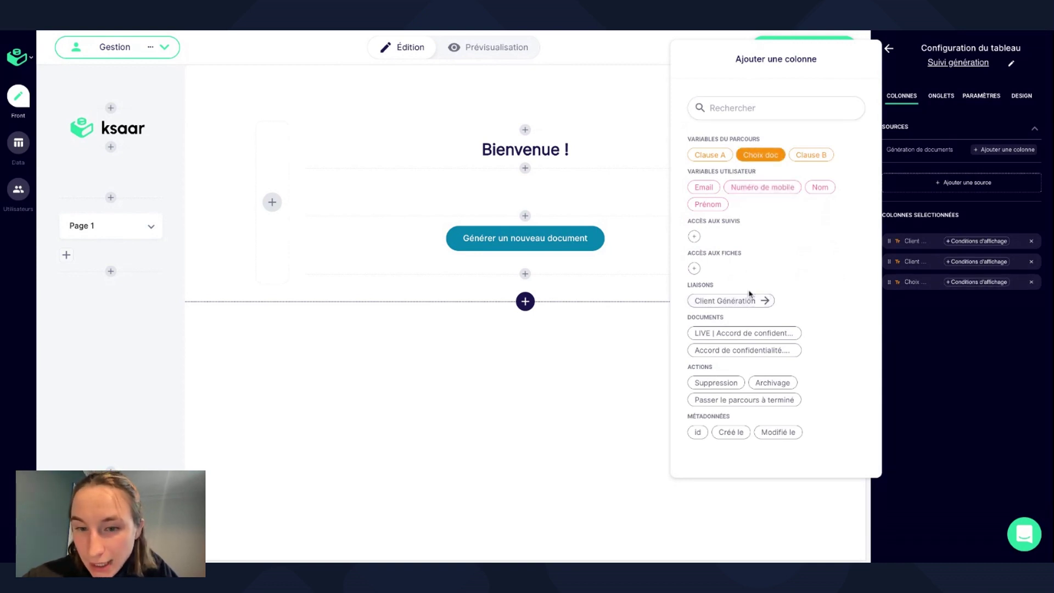
left_click(741, 351)
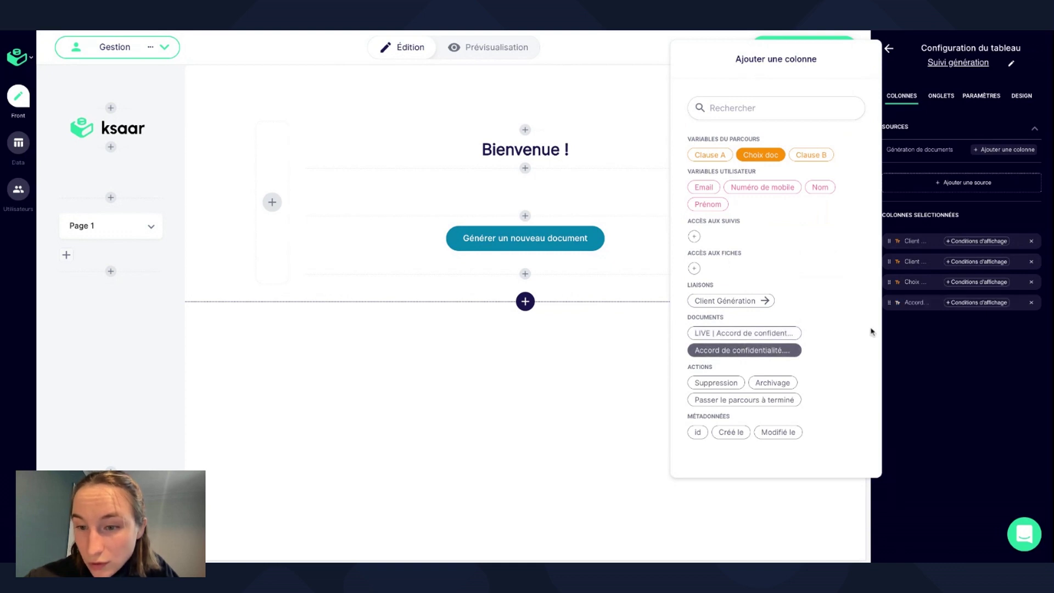
left_click(981, 344)
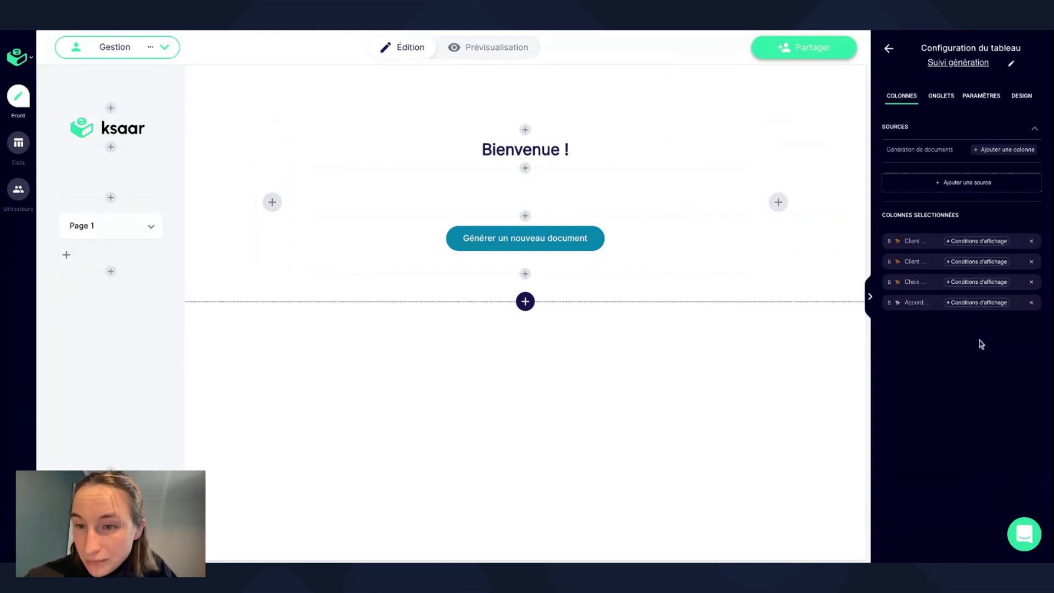
Drag the Suivi génération table under the Générer un nouveau document button.
left_click(889, 48)
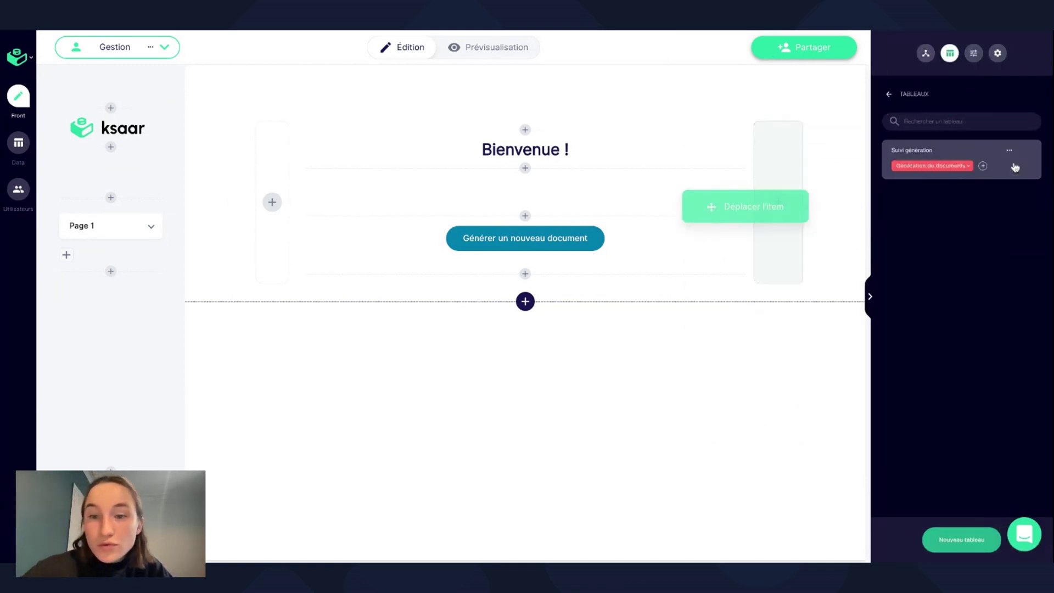
left_click_drag(1015, 167, 484, 276)
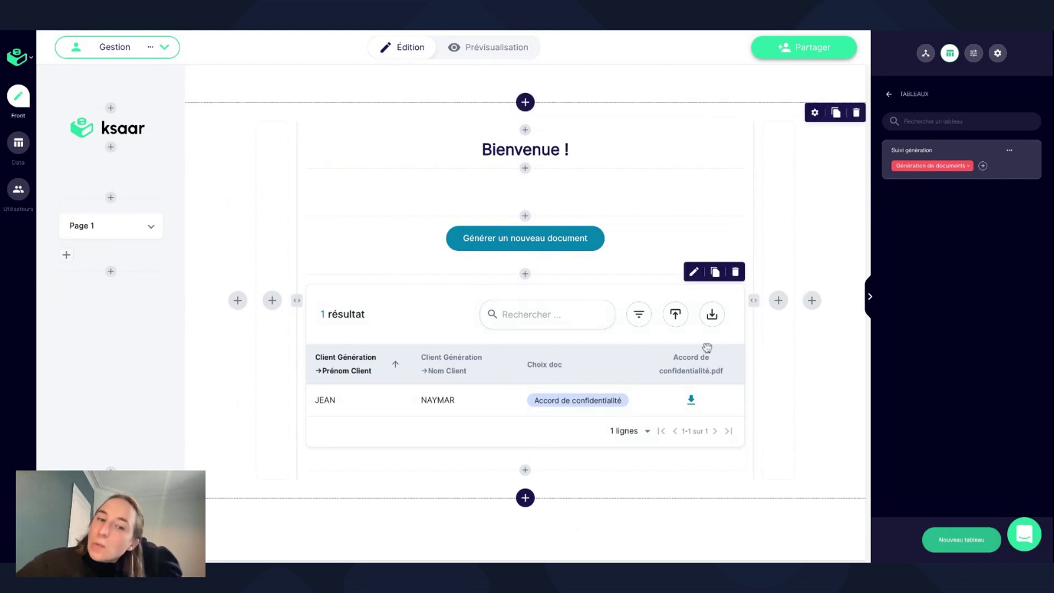
left_click(1017, 164)
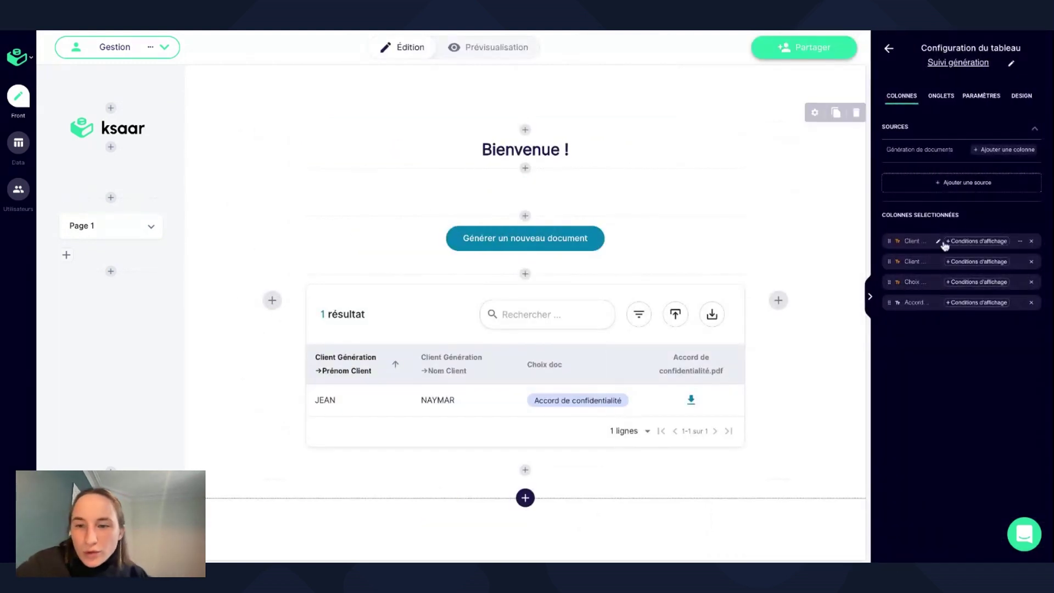
Rename the first two columns to 'Prénom du client' and 'Nom du client'.
double_click(940, 242)
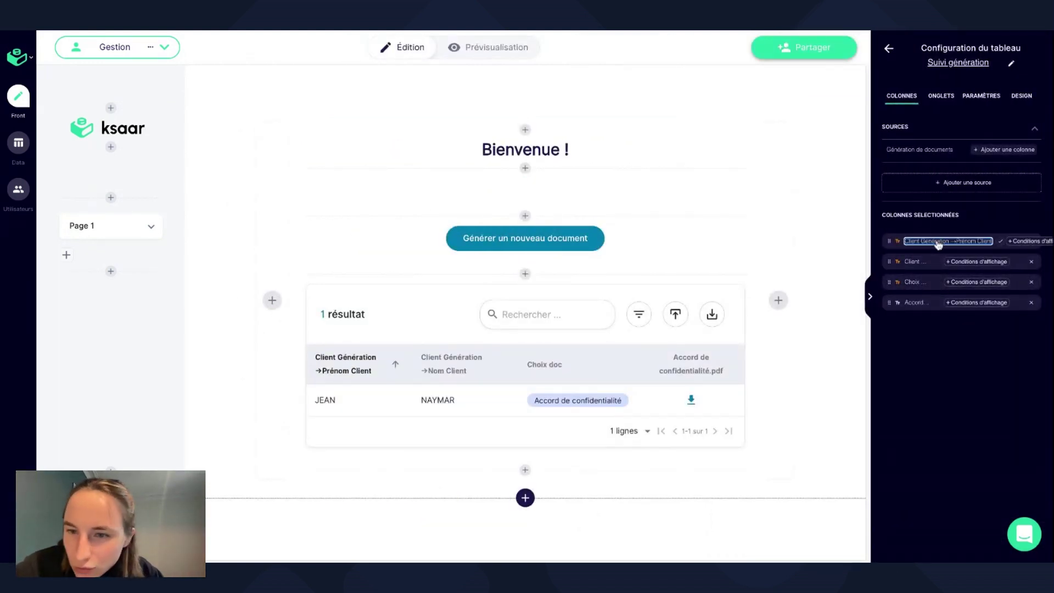
key("BackSpace")
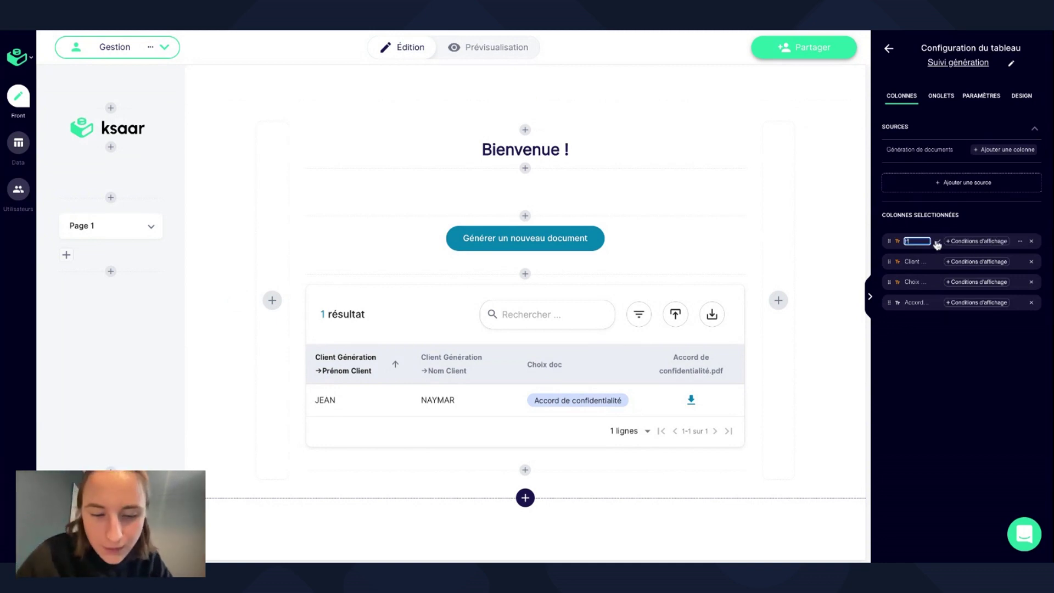
type("Prénom du")
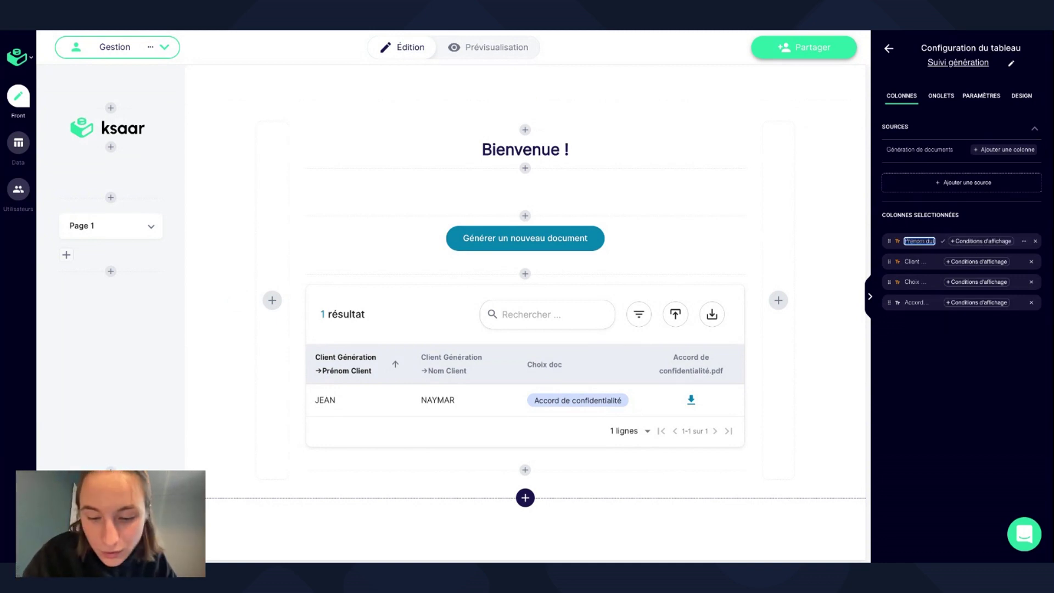
type(" client")
key("Return")
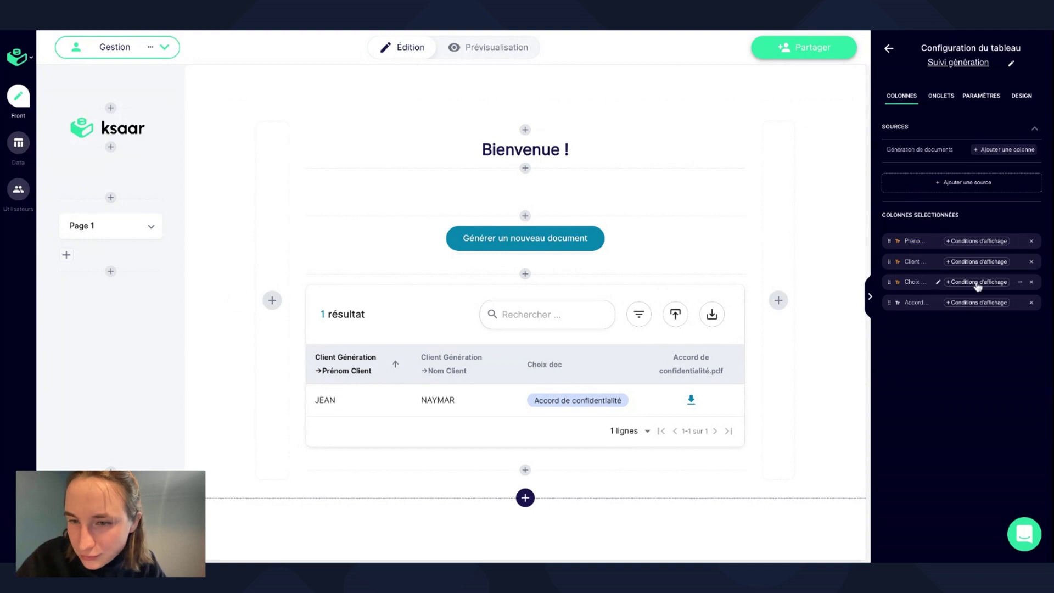
left_click(940, 263)
key("BackSpace")
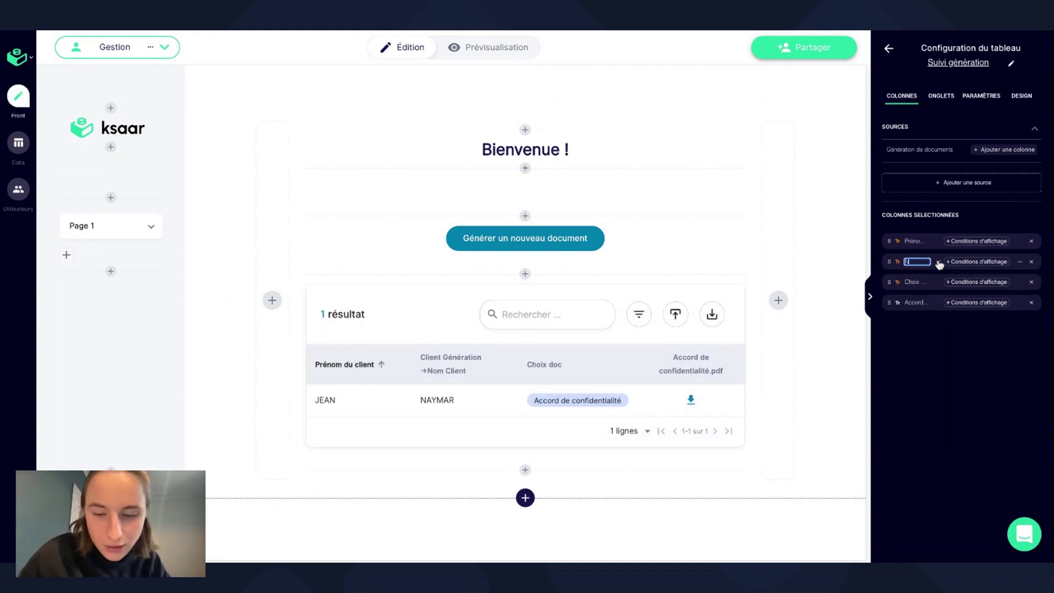
type("Nom du client")
key("Return")
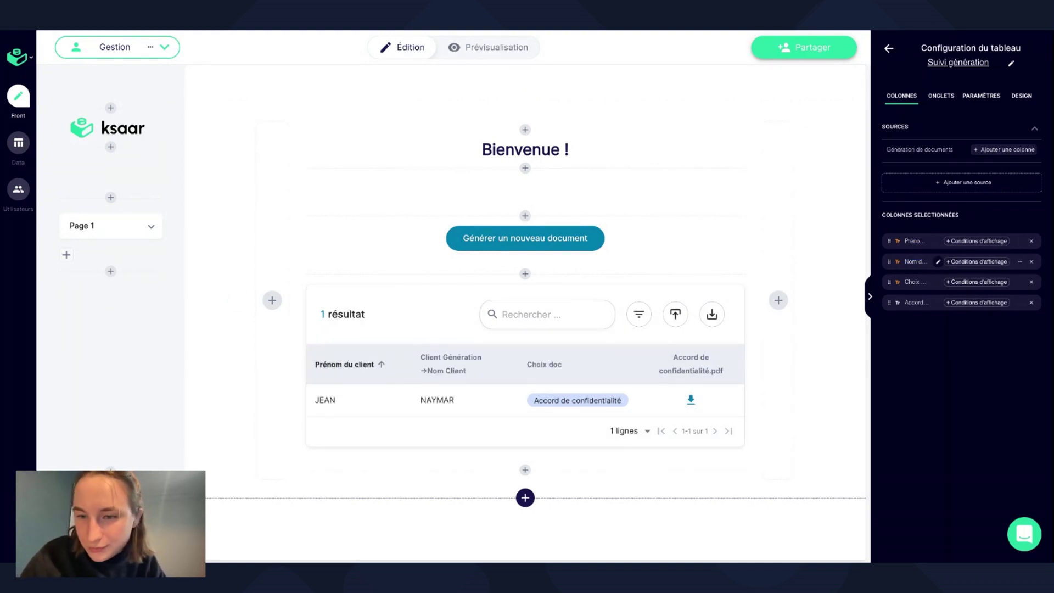
Label both the Choix doc and PDF columns 'Document'.
left_click(938, 282)
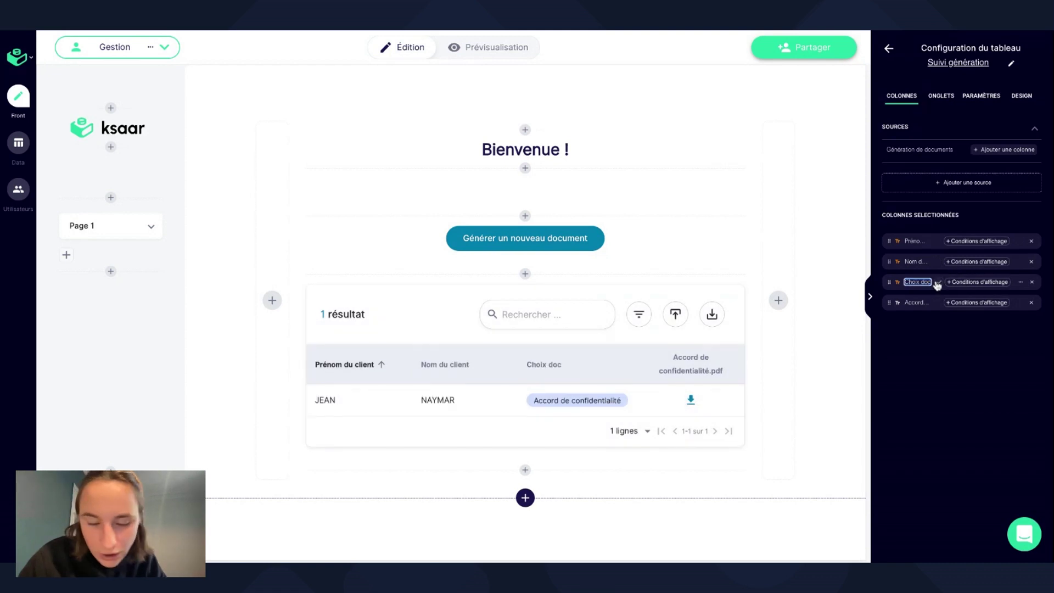
type("Document")
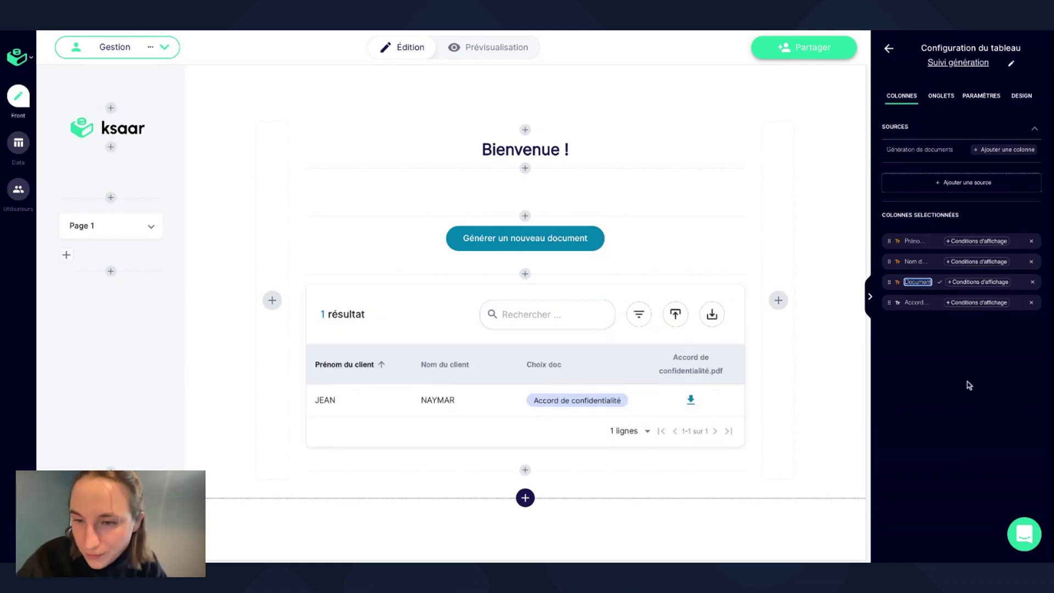
key("Return")
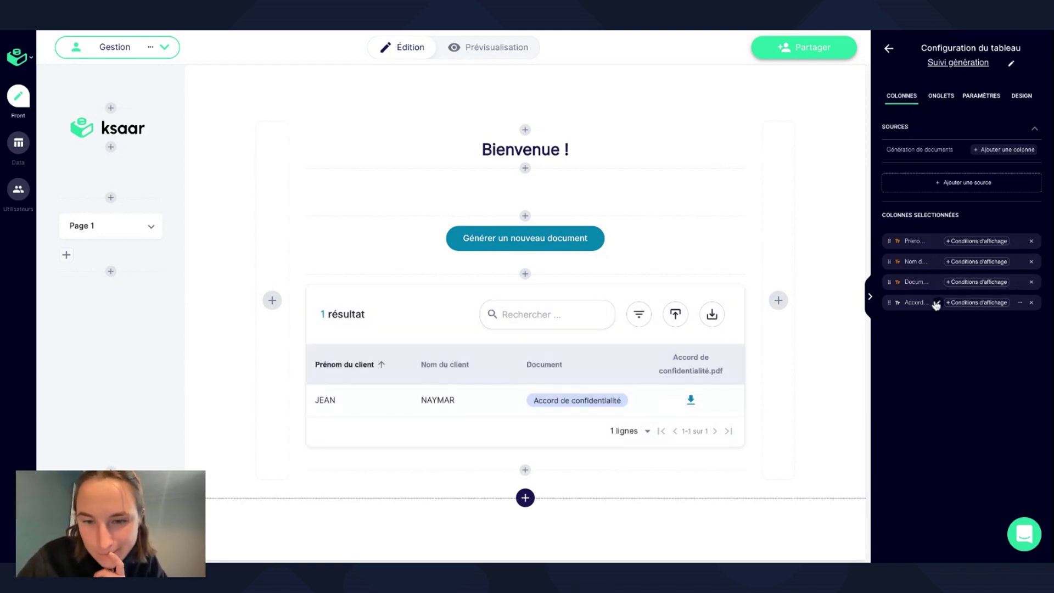
left_click(937, 303)
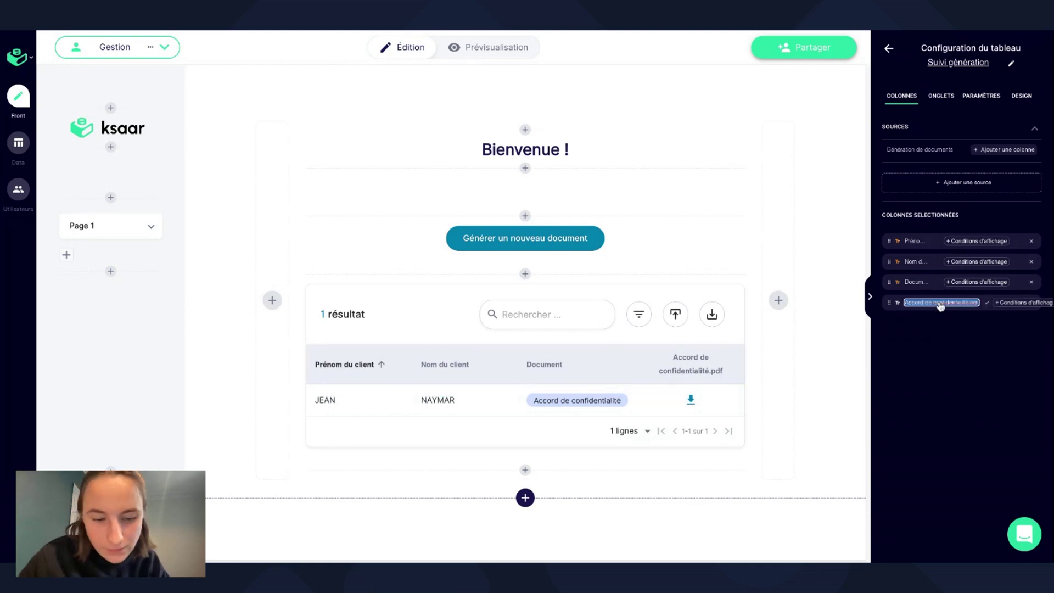
type("Docum...")
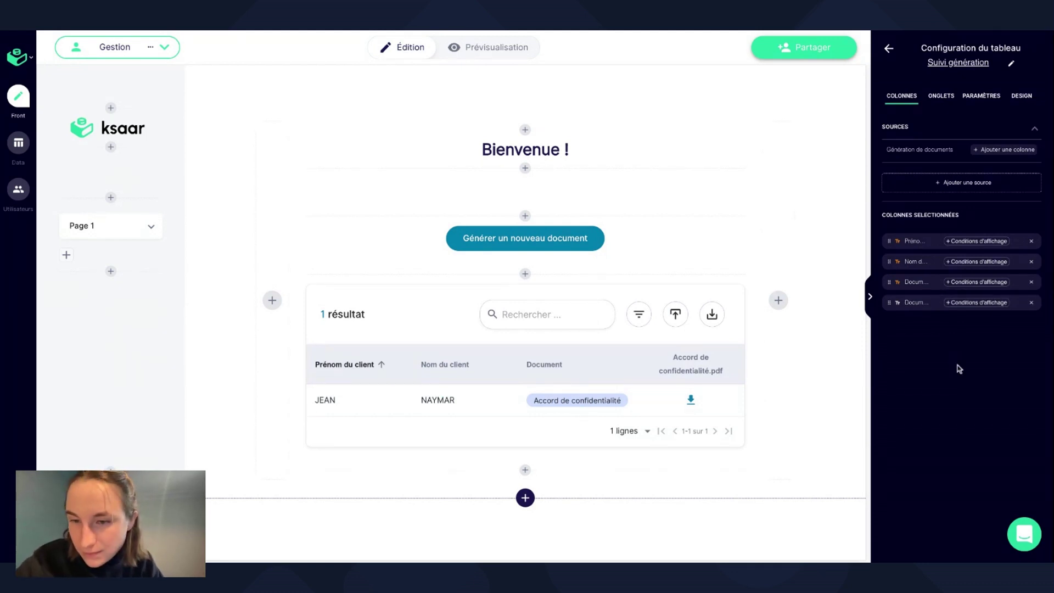
left_click(958, 369)
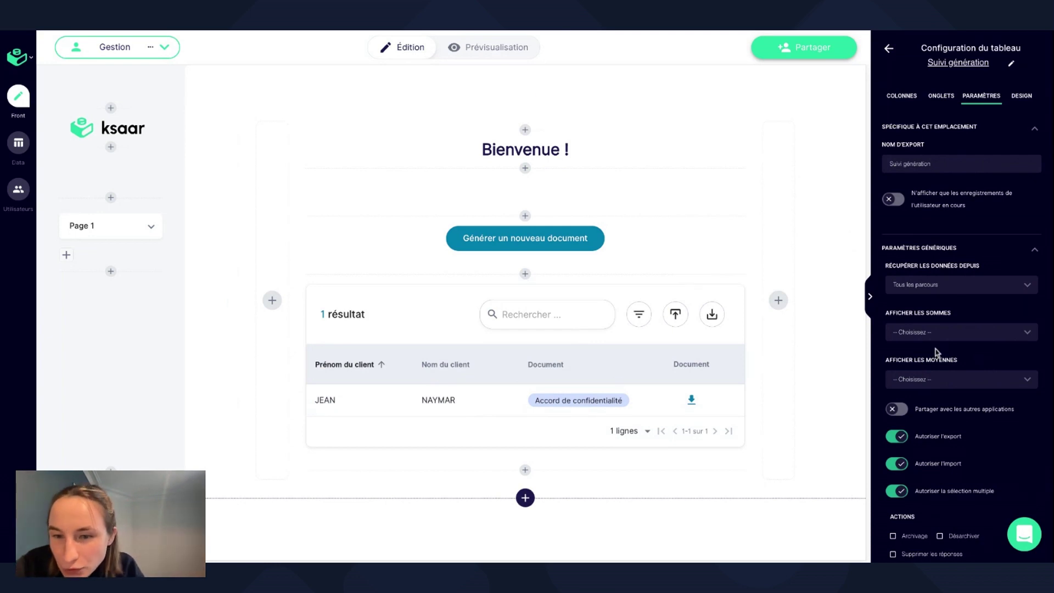
Set 'Récupérer les données depuis' to 'Parcours de l'utilisateur' and collapse Configuration du tableau.
left_click(935, 290)
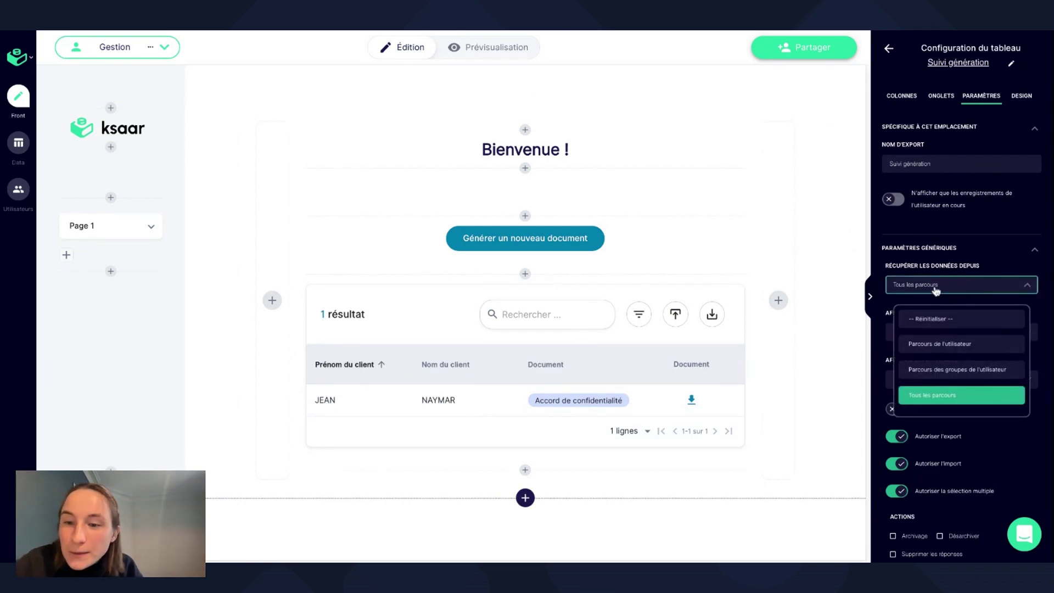
left_click(936, 351)
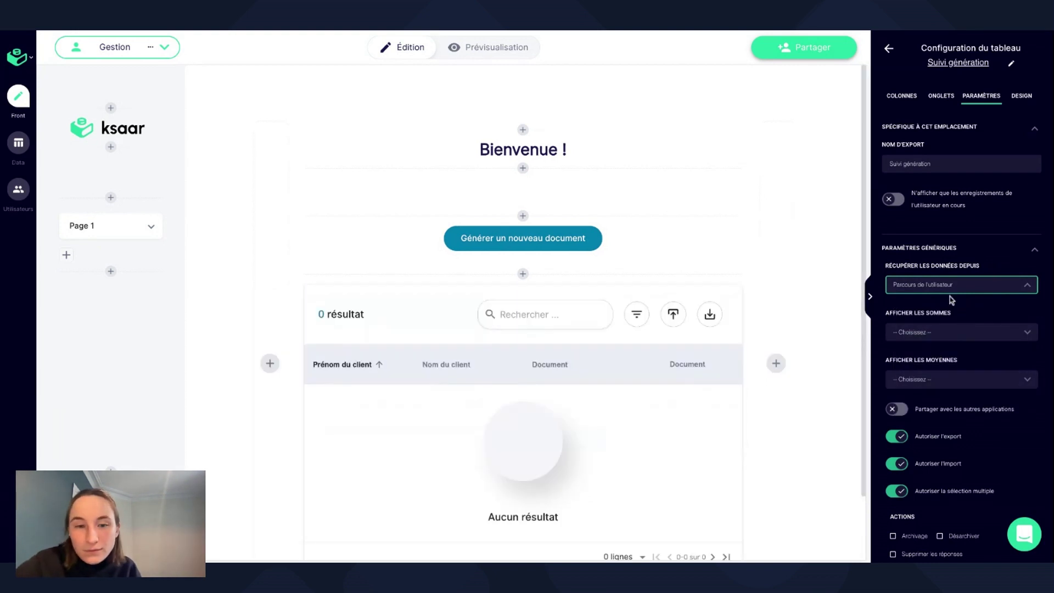
scroll(783, 325, "down", 1)
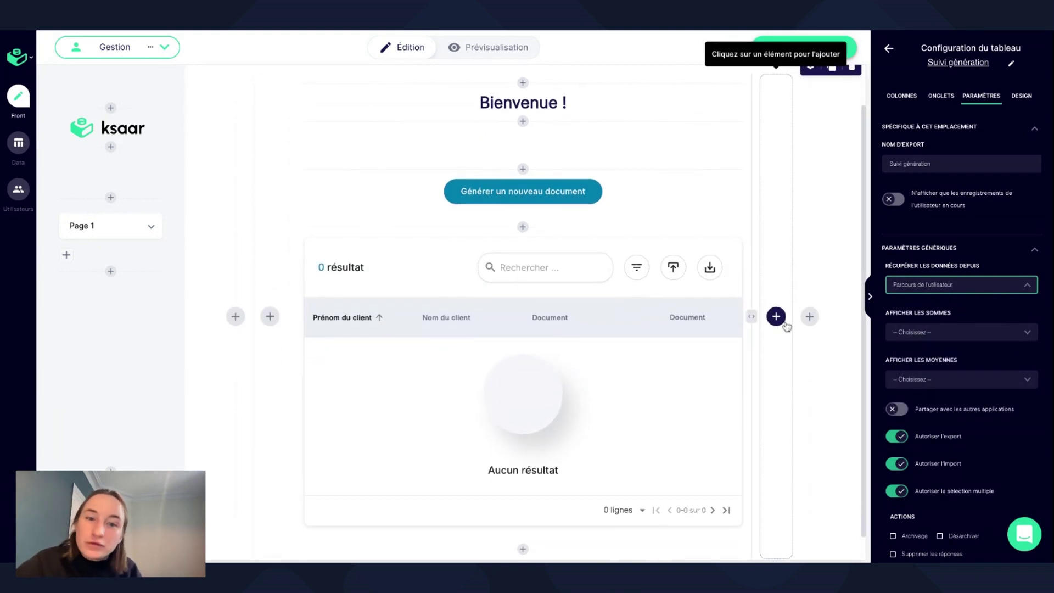
scroll(787, 326, "down", 1)
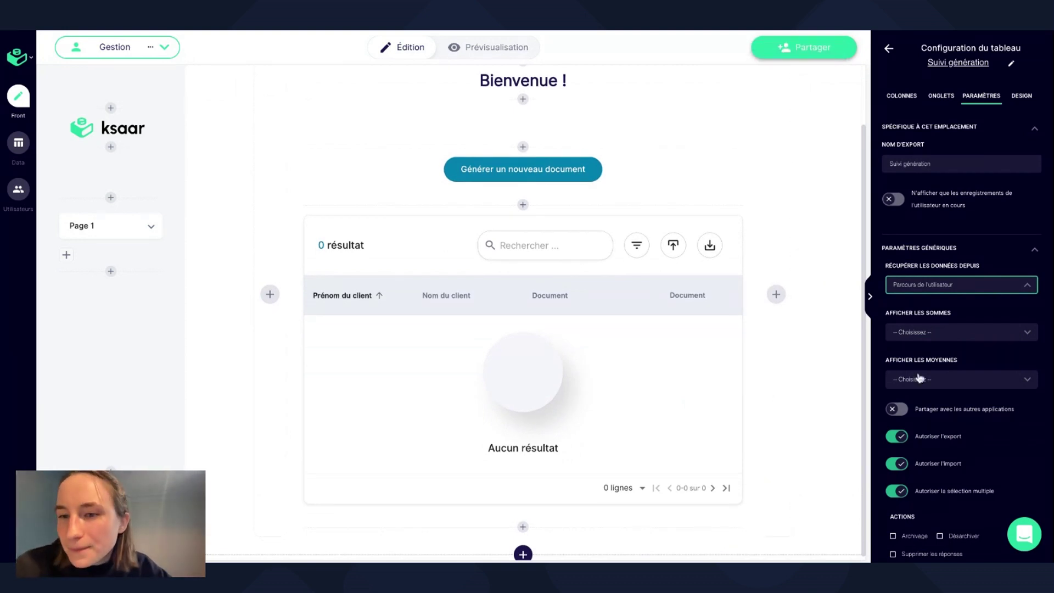
mouse_move(665, 413)
scroll(535, 382, "down", 1)
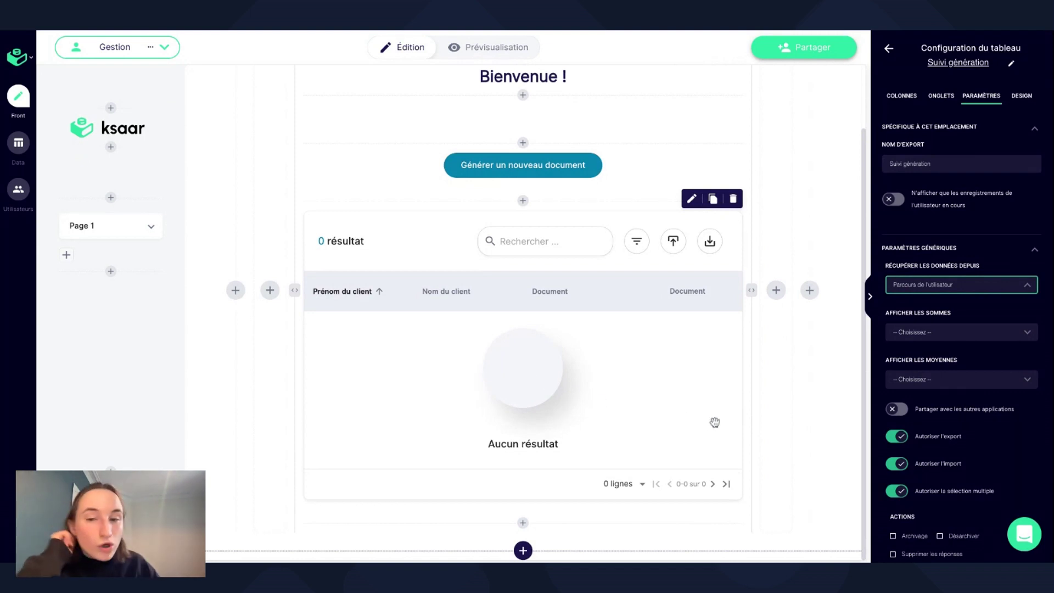
scroll(715, 422, "up", 3)
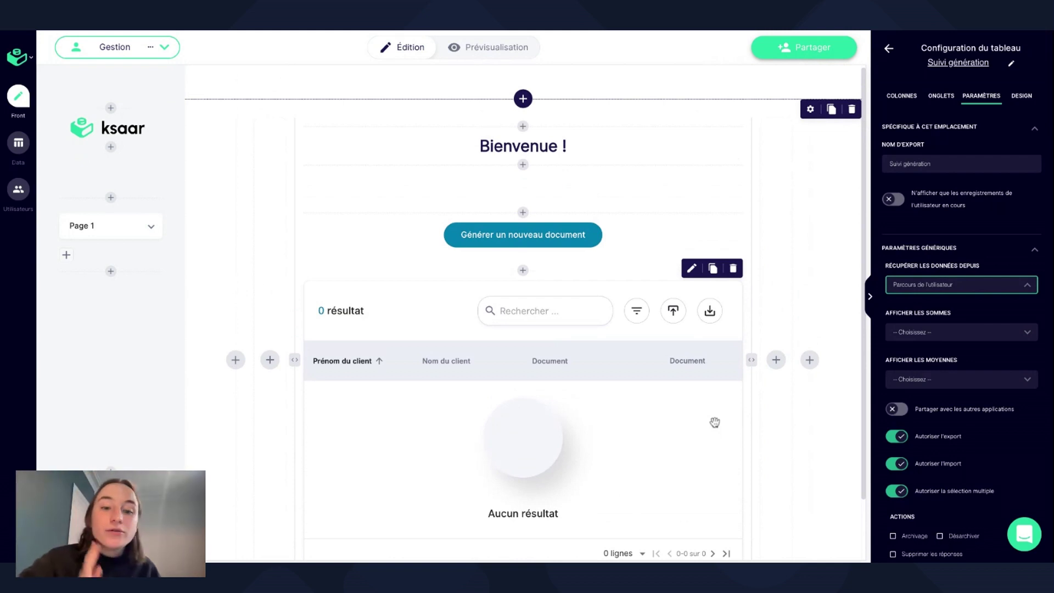
scroll(715, 422, "up", 1)
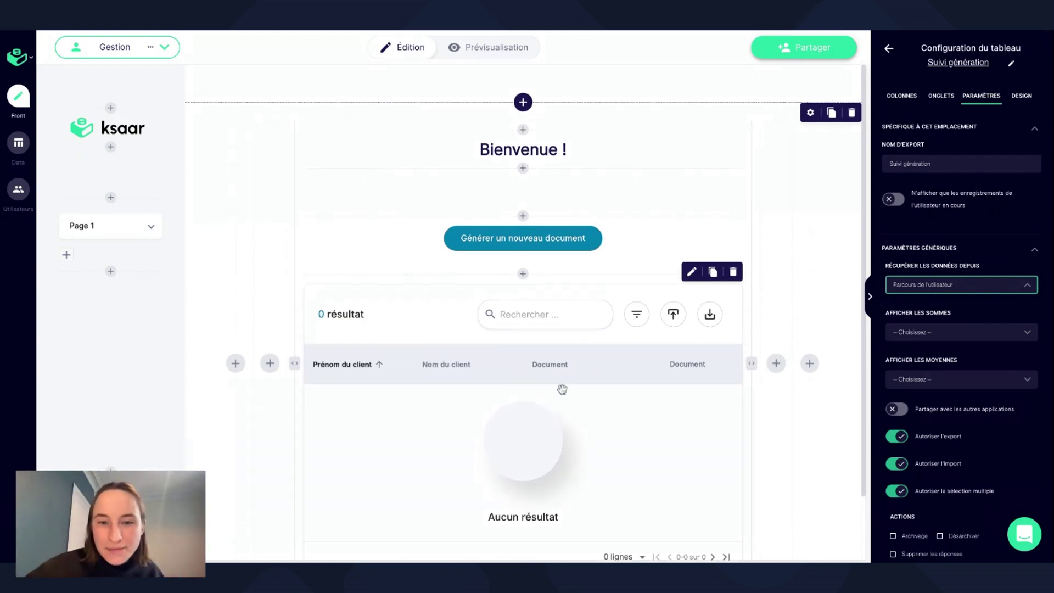
scroll(495, 366, "down", 2)
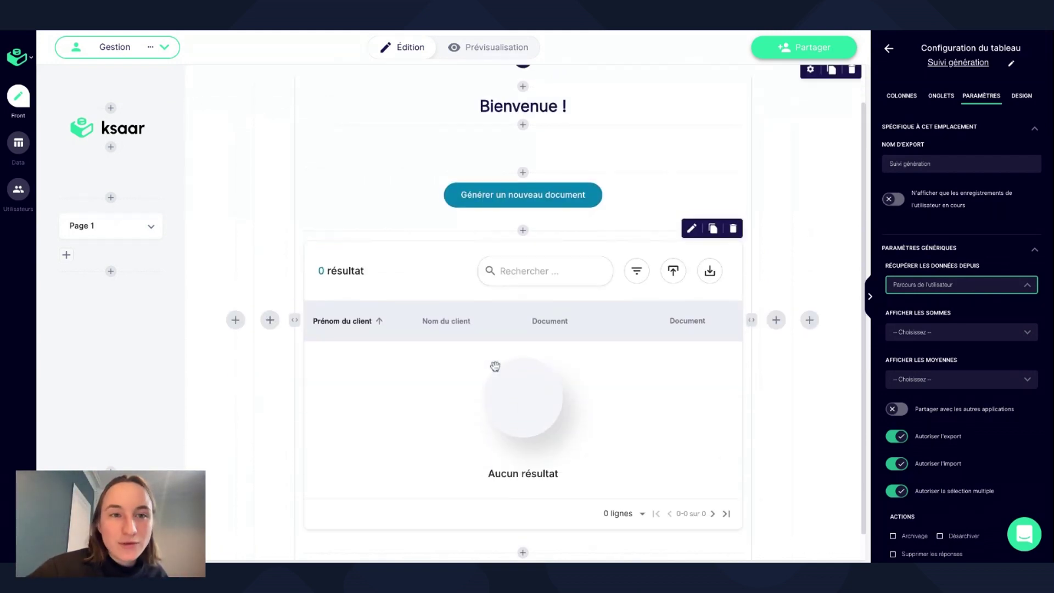
scroll(495, 366, "up", 2)
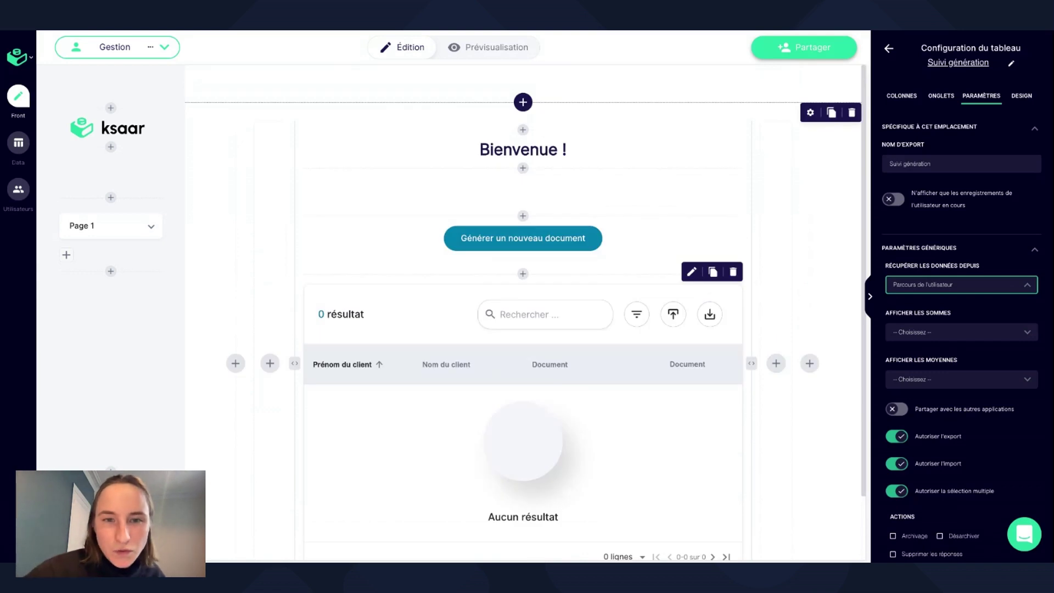
left_click(870, 299)
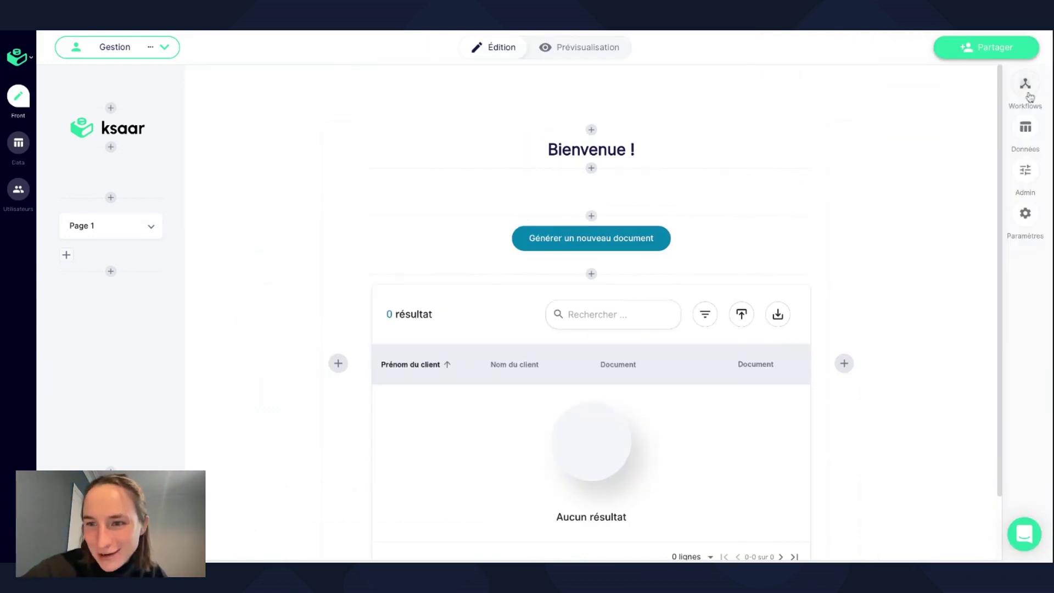
Edit Génération de documents, open the Accord de confidentialité scenario and browse its Validation, creation and Détails steps.
left_click(1028, 95)
left_click(937, 216)
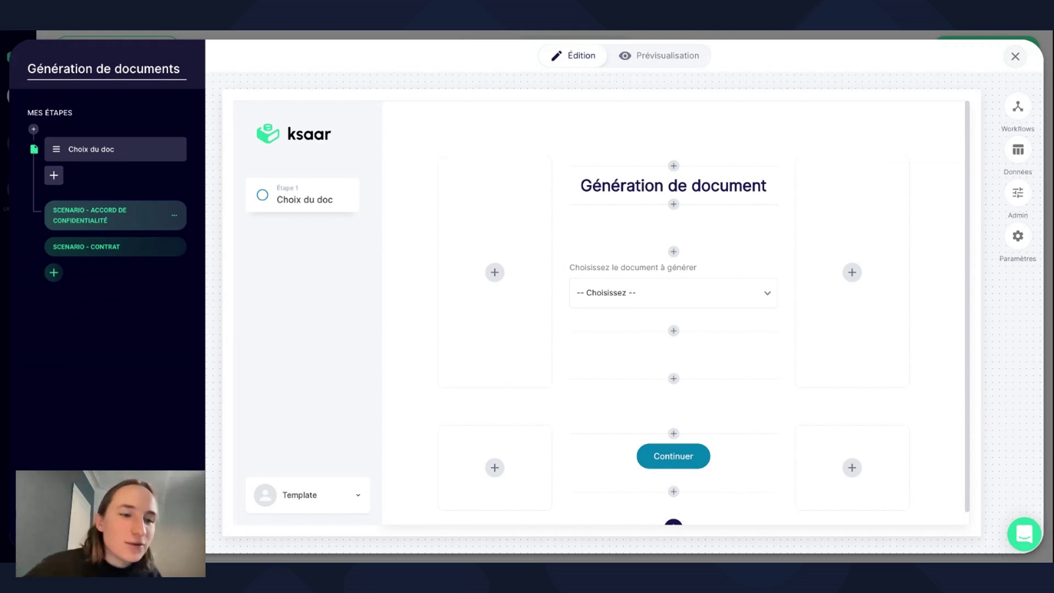
left_click(159, 215)
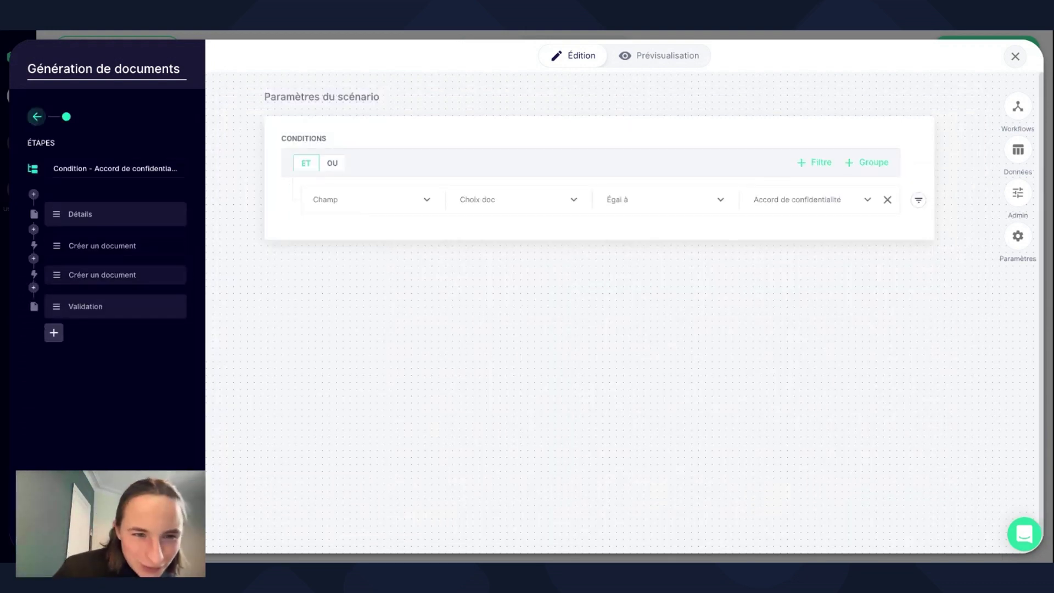
left_click(114, 310)
left_click(107, 246)
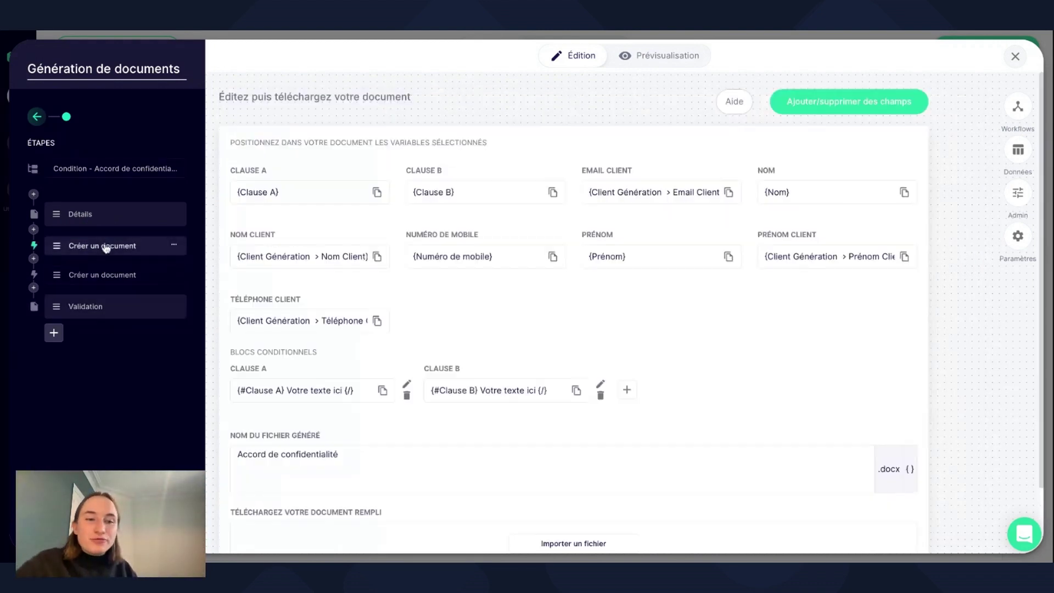
left_click(106, 214)
scroll(549, 434, "down", 3)
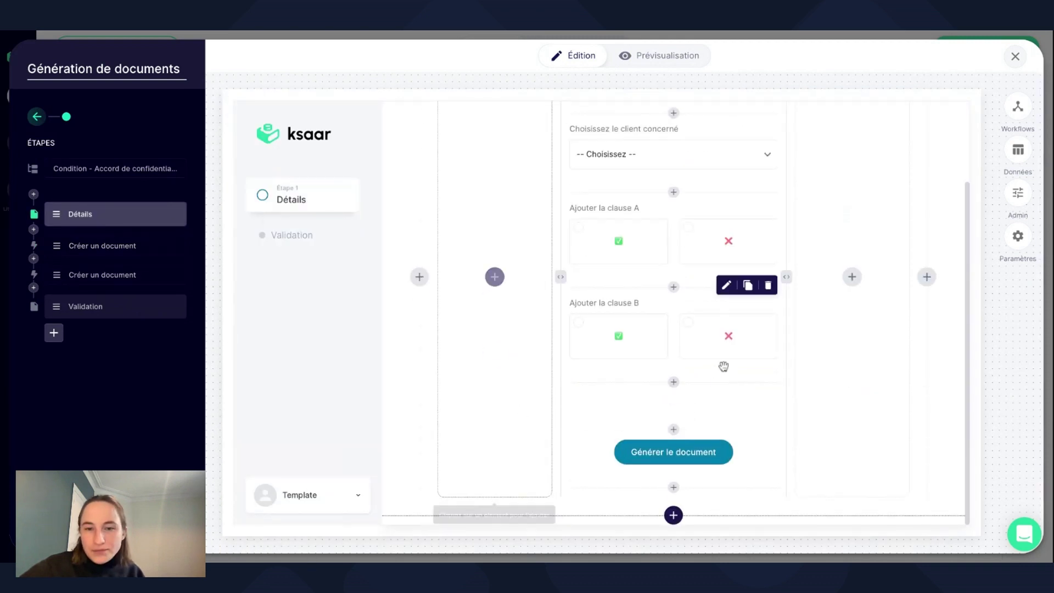
Insert a Signature manuscrite field below 'Ajouter la clause B', plus an Espace vide spacer.
left_click(672, 382)
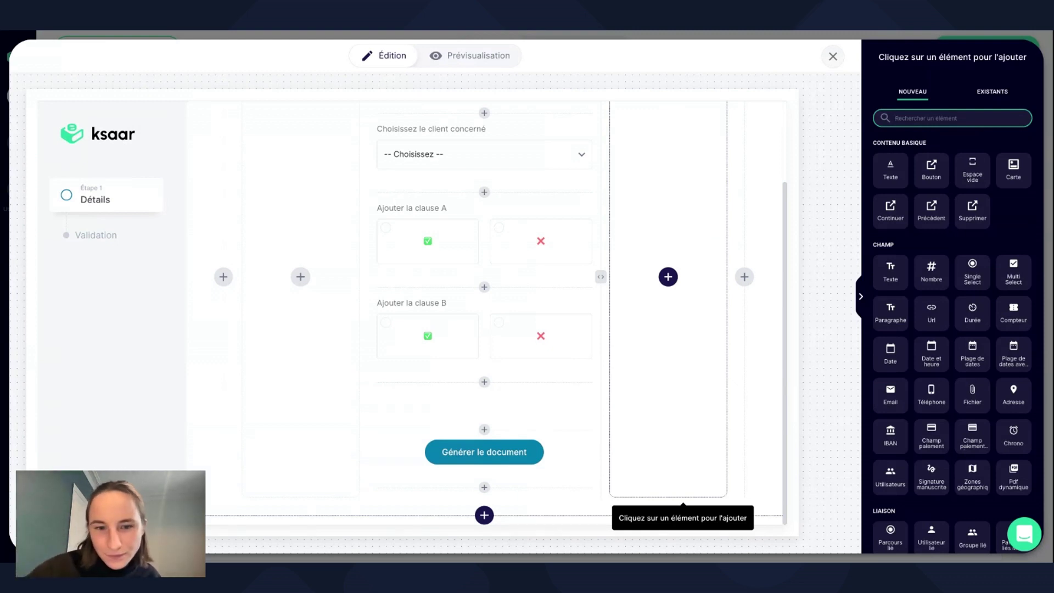
left_click(485, 383)
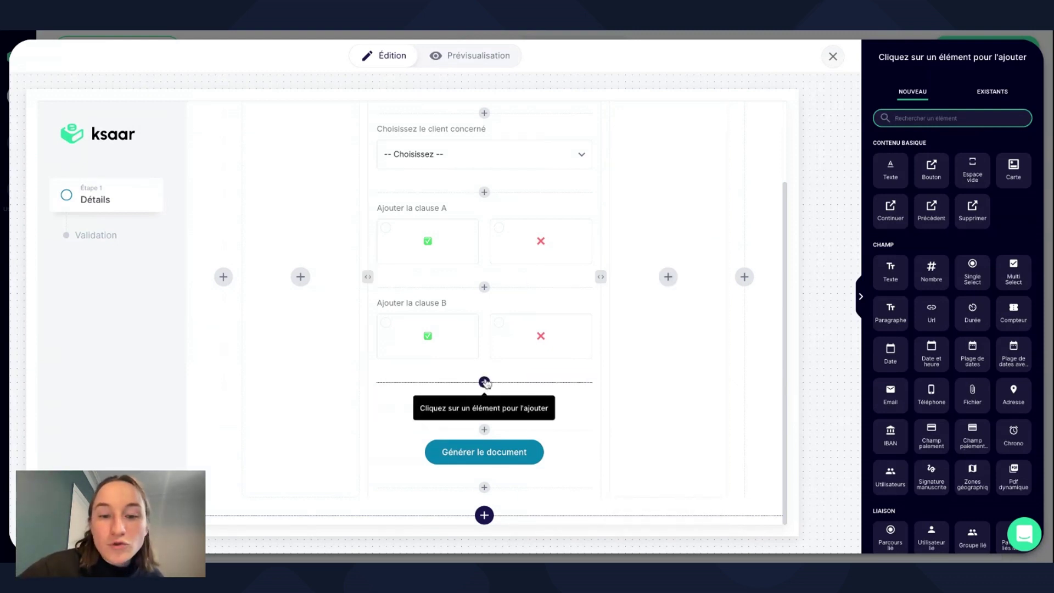
left_click(836, 106)
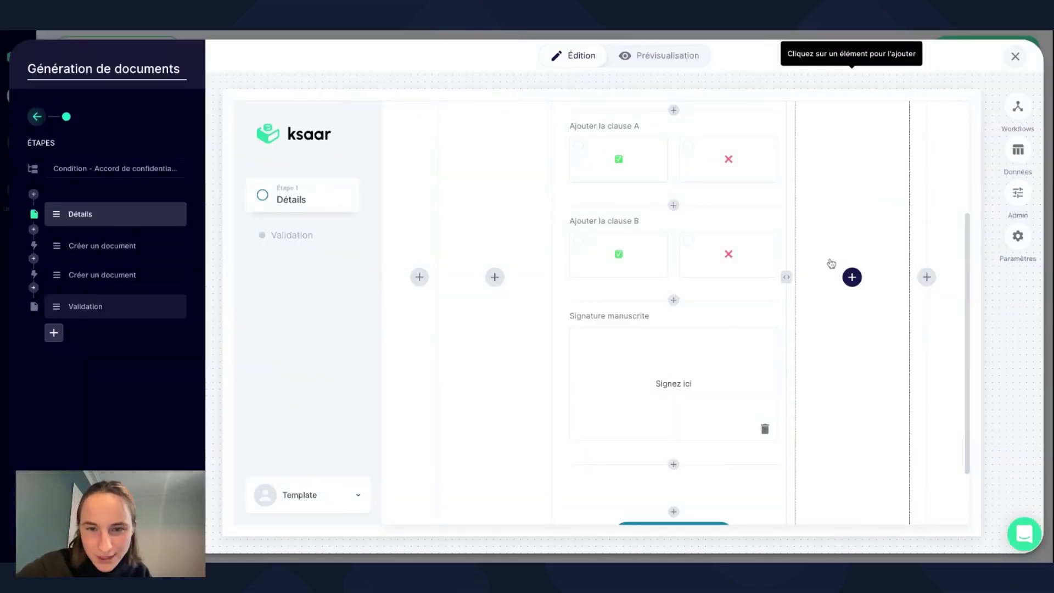
left_click(673, 299)
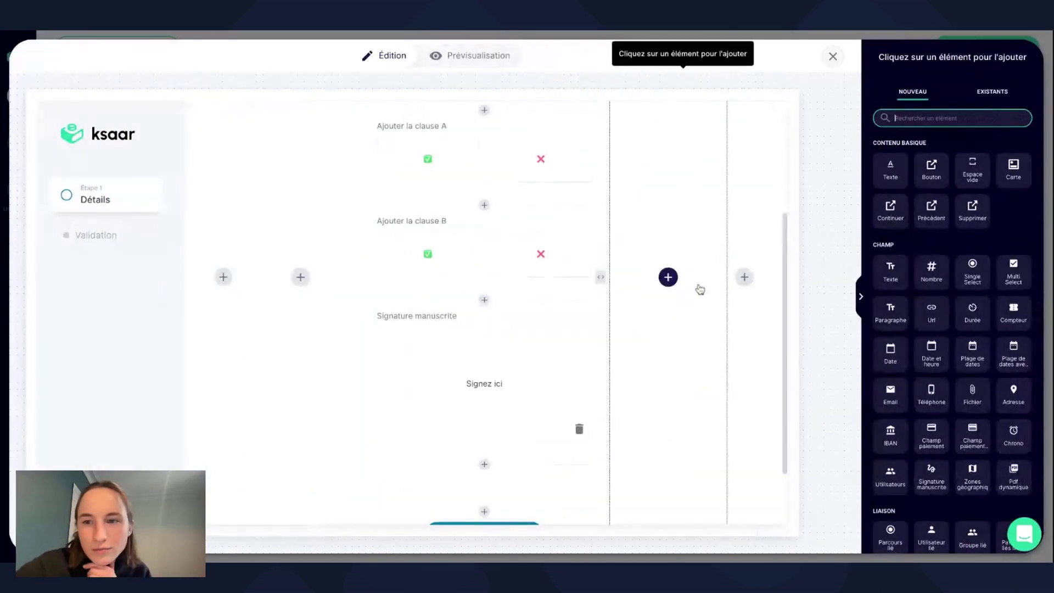
left_click(972, 171)
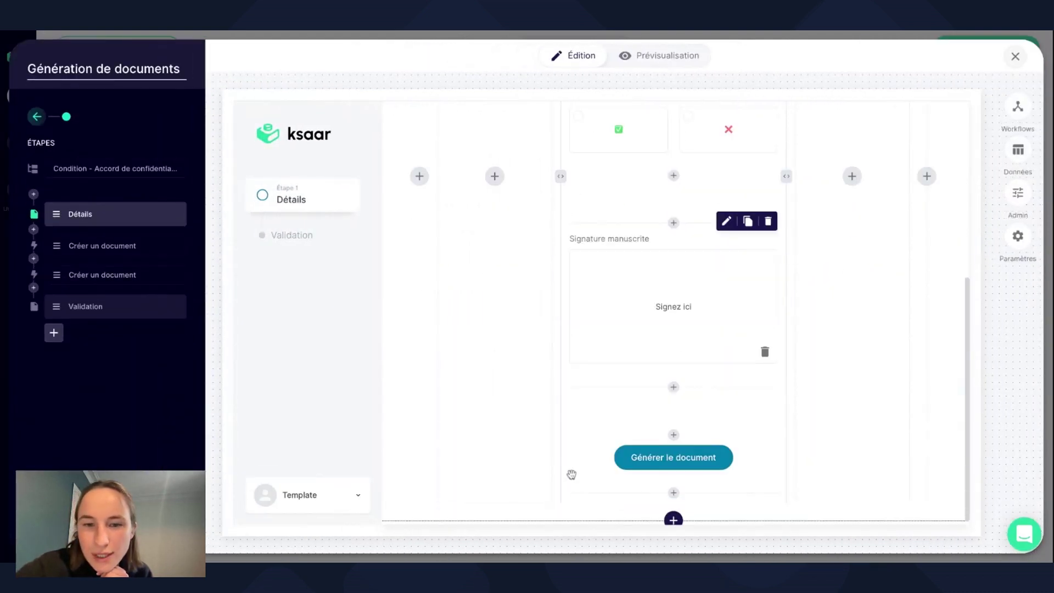
Relabel the signature field 'Signez ci-dessous 👇'.
left_click(638, 284)
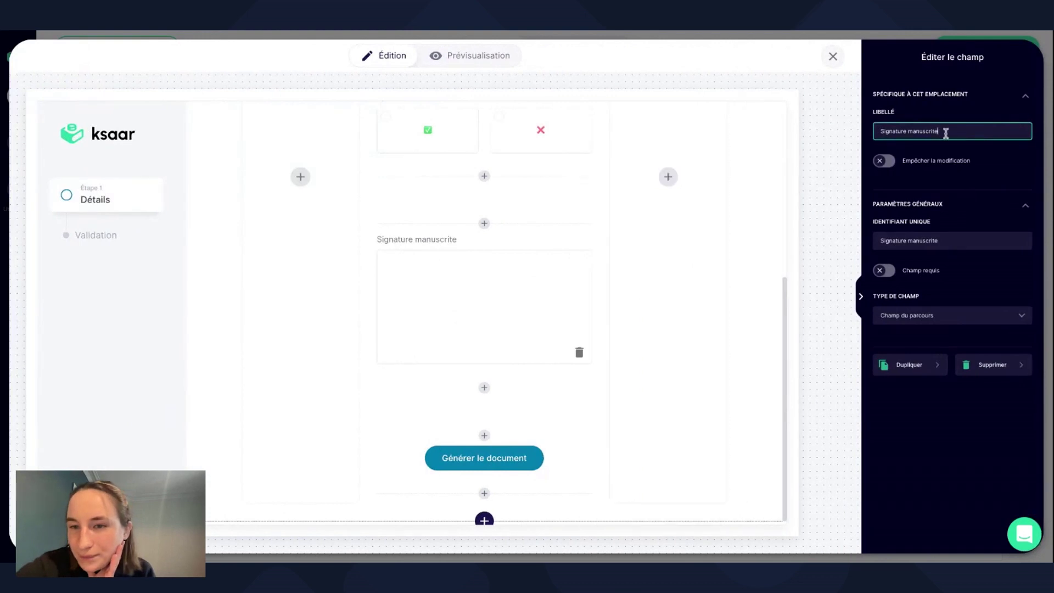
left_click_drag(944, 133, 852, 134)
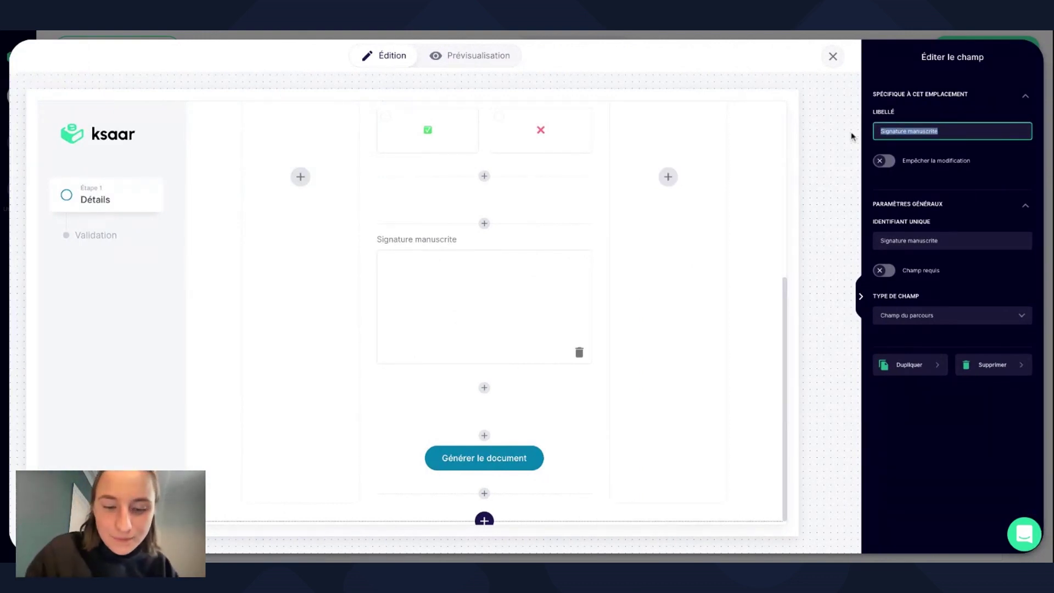
type("Singez ")
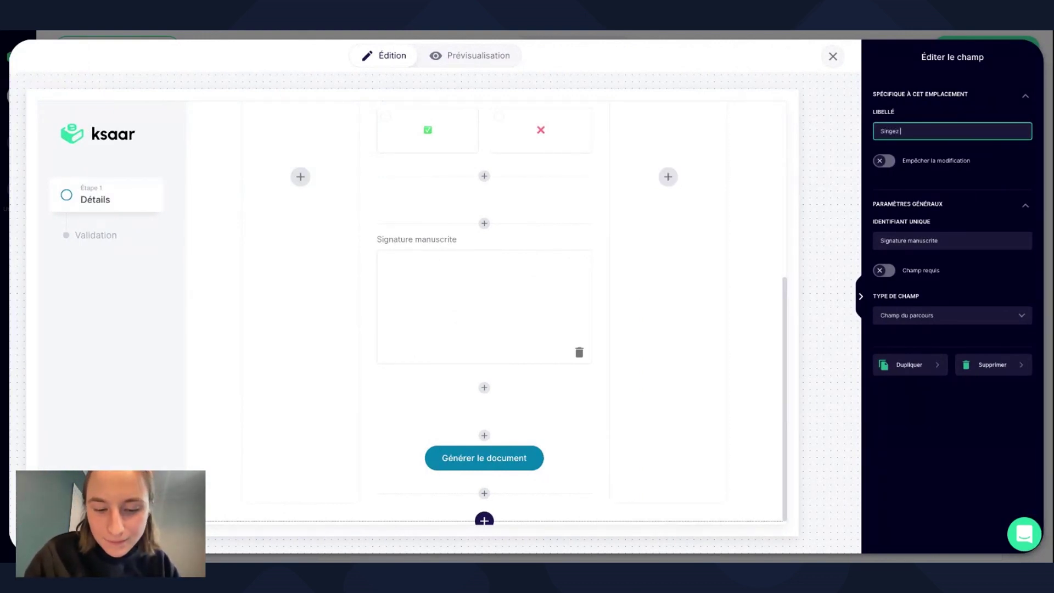
type("ci-dessous")
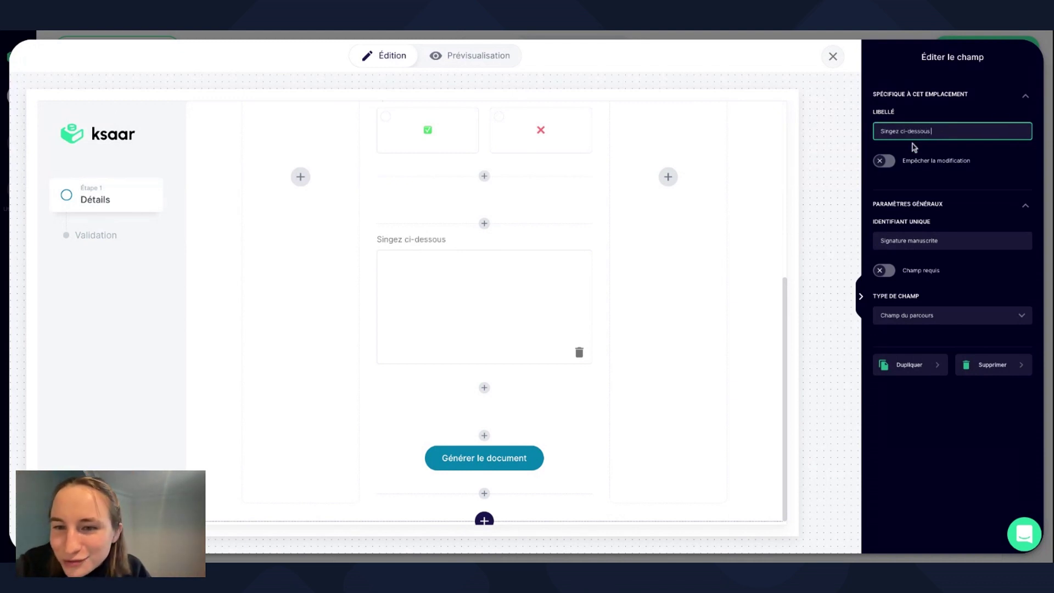
type("👇")
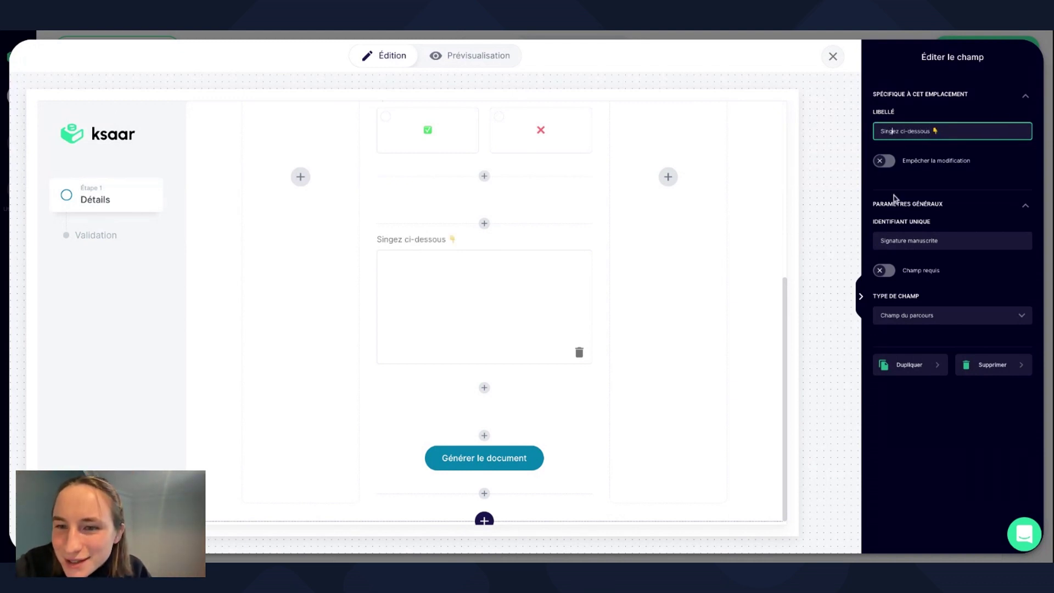
type("ign")
left_click(989, 173)
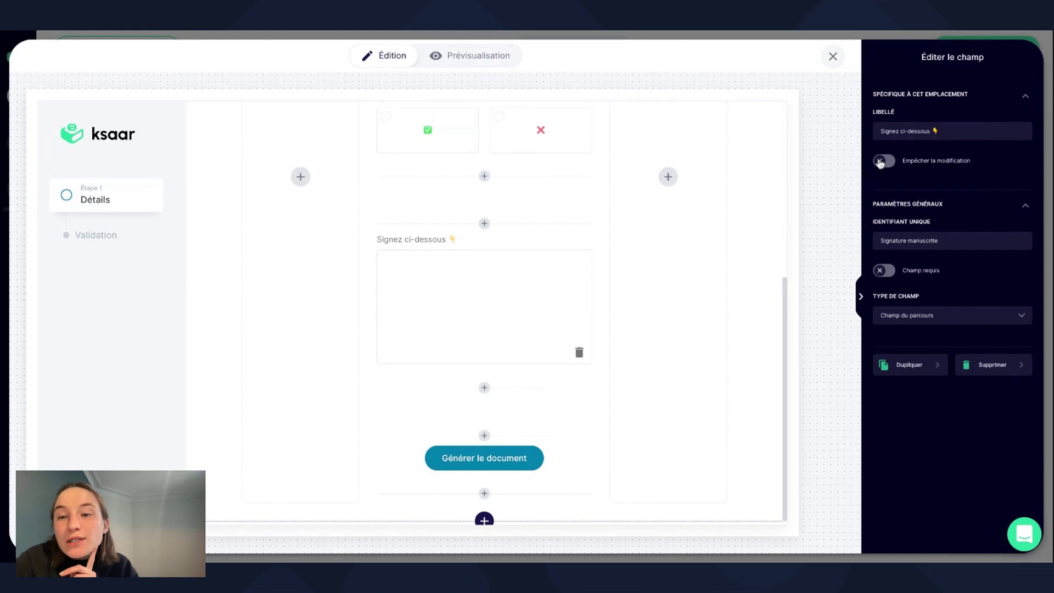
Set the signature field's Identifiant unique to 'Signature Génération'.
left_click(958, 245)
left_click_drag(958, 245, 924, 242)
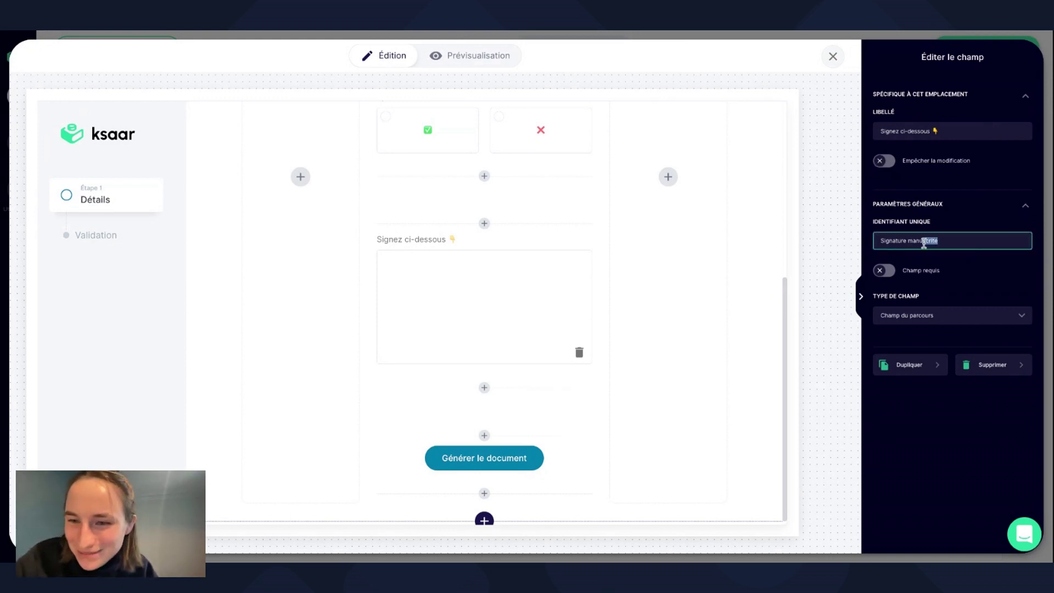
key("BackSpace")
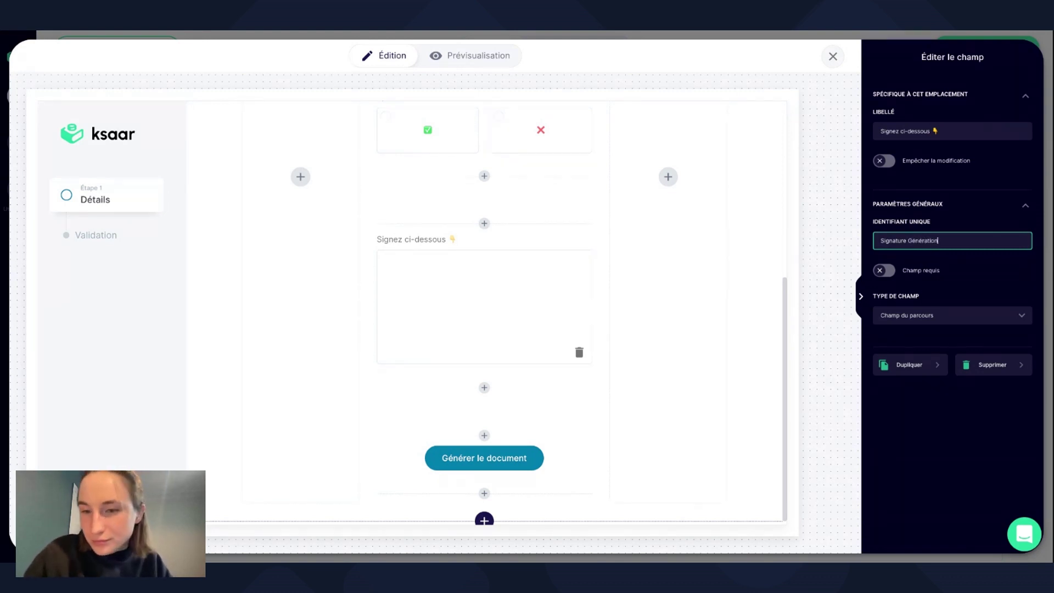
left_click(909, 420)
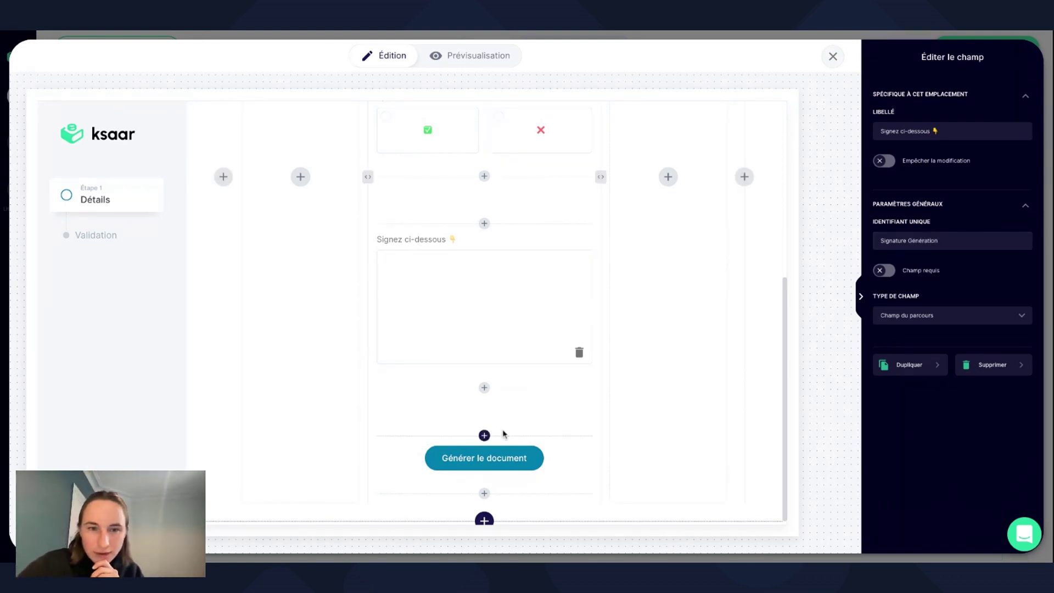
scroll(502, 433, "up", 3)
scroll(504, 434, "down", 2)
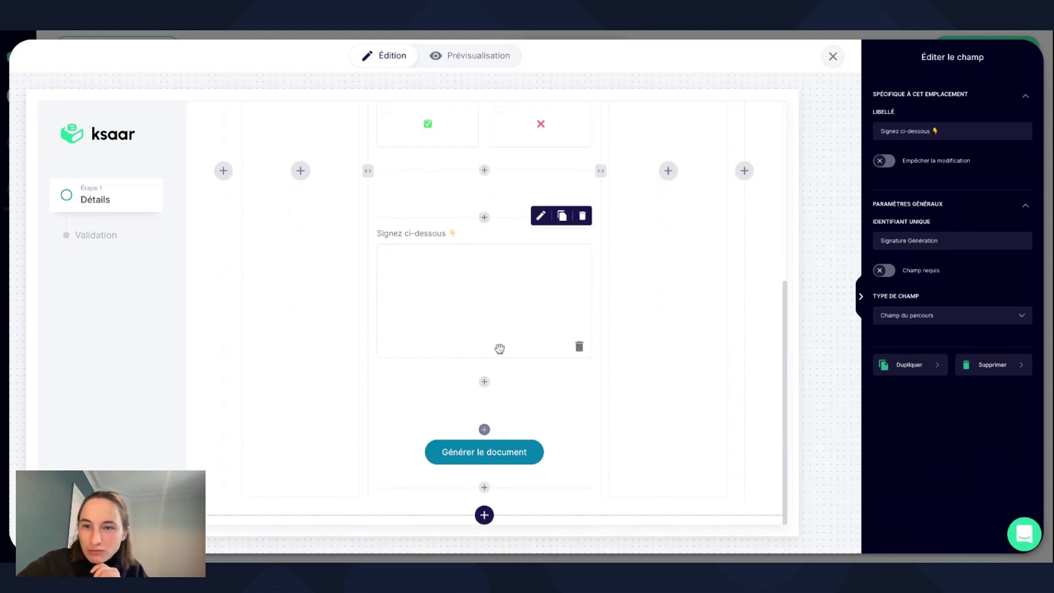
scroll(765, 333, "up", 5)
scroll(767, 343, "down", 4)
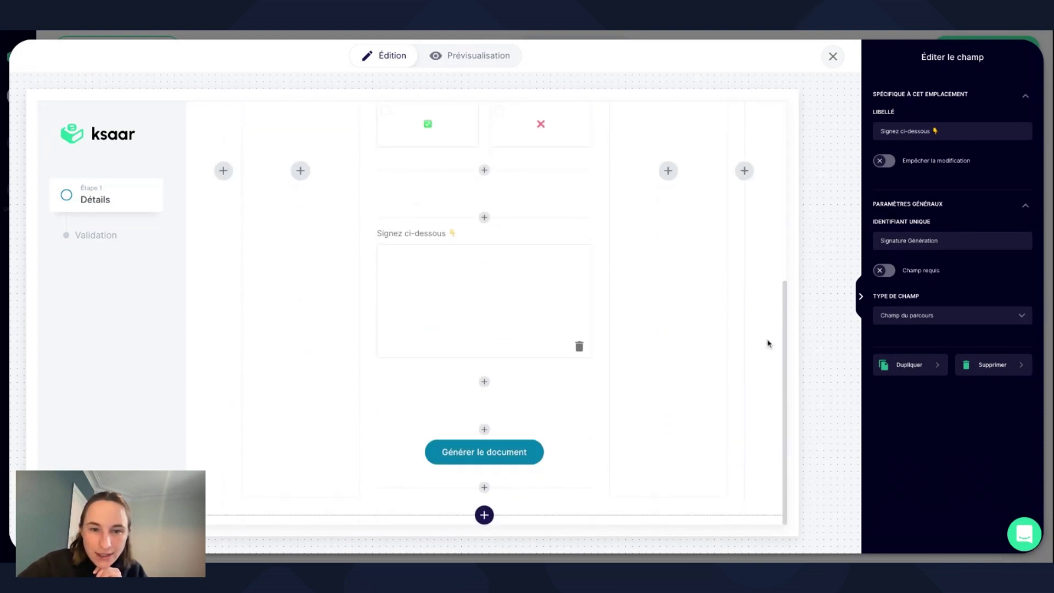
Draw a test signature in the Signez ci-dessous box in Prévisualisation, then return to Édition.
left_click(486, 56)
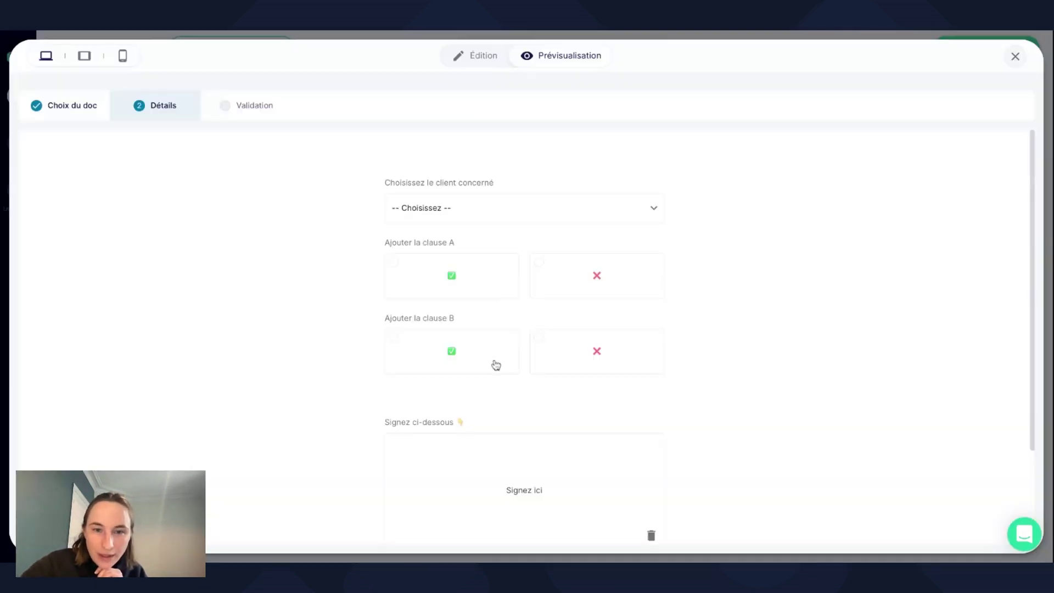
scroll(494, 365, "down", 4)
mouse_move(482, 334)
left_mouse_down()
mouse_move(487, 360)
mouse_move(546, 356)
mouse_move(572, 372)
mouse_move(596, 344)
left_mouse_up()
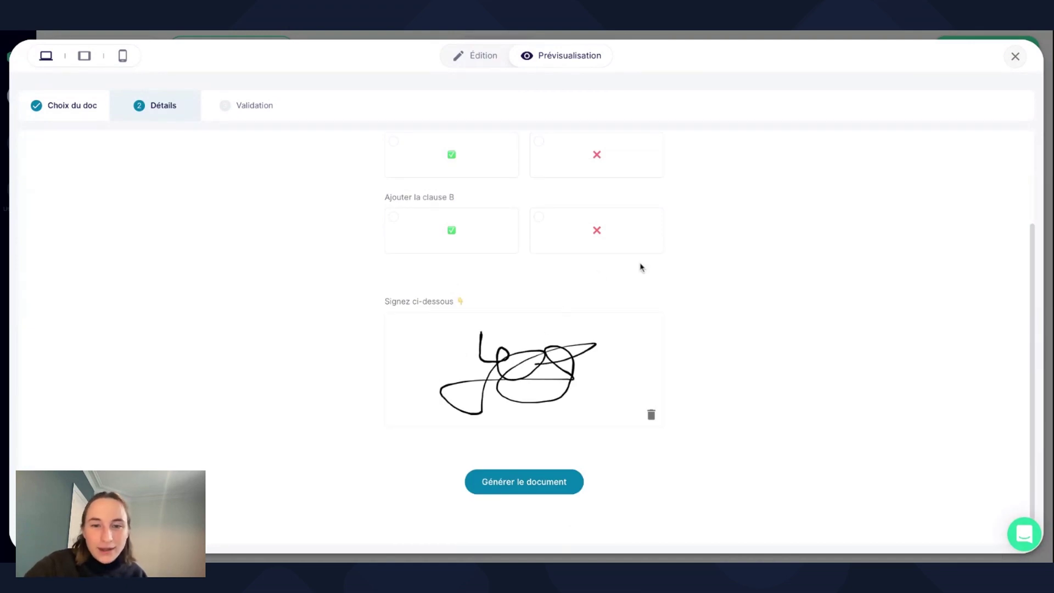
left_click(483, 56)
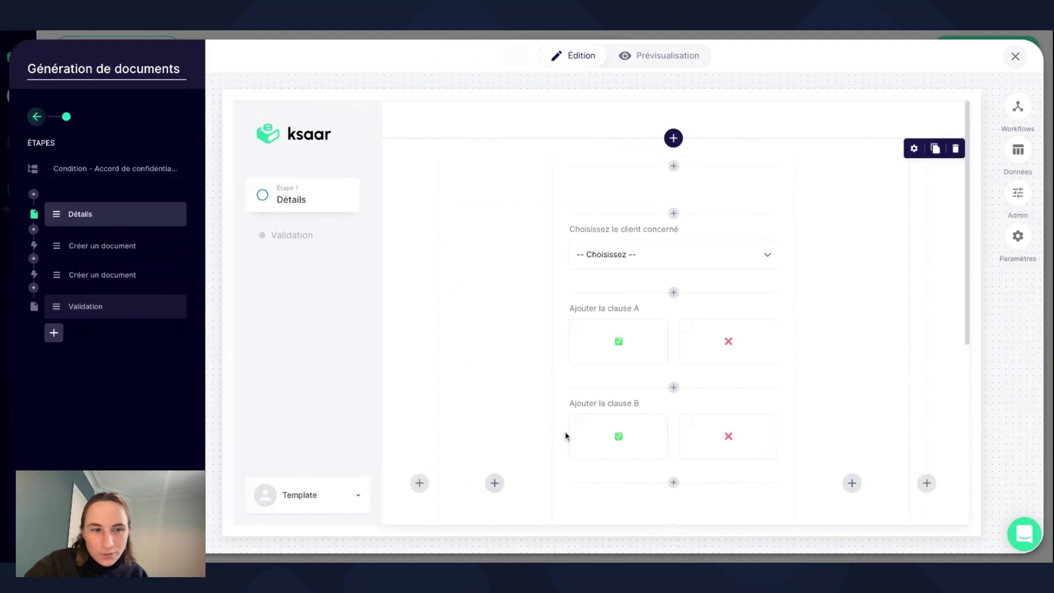
scroll(565, 435, "down", 1)
scroll(566, 435, "down", 6)
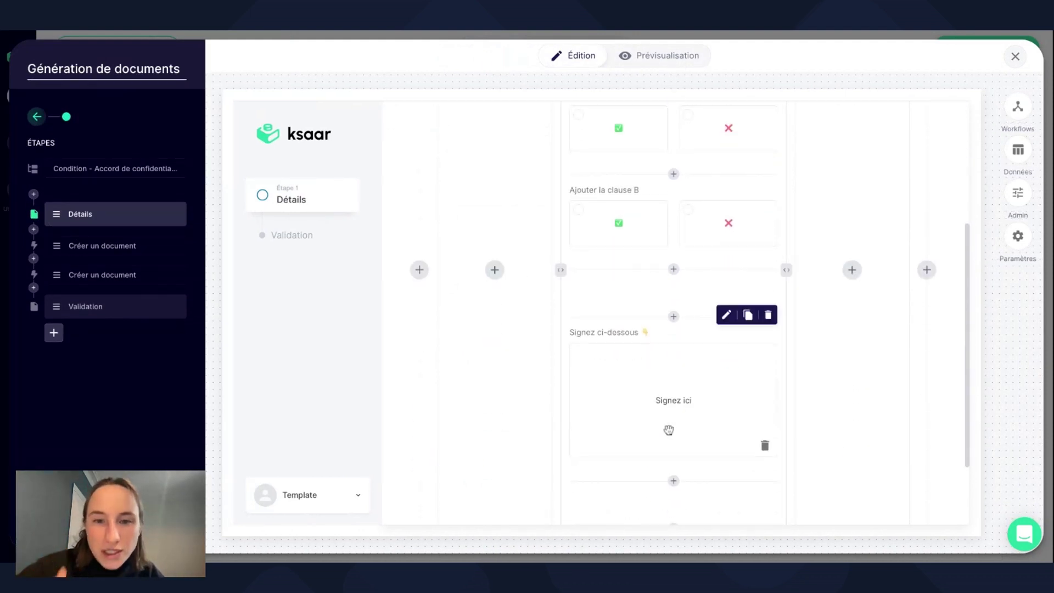
scroll(669, 430, "up", 7)
scroll(669, 430, "down", 7)
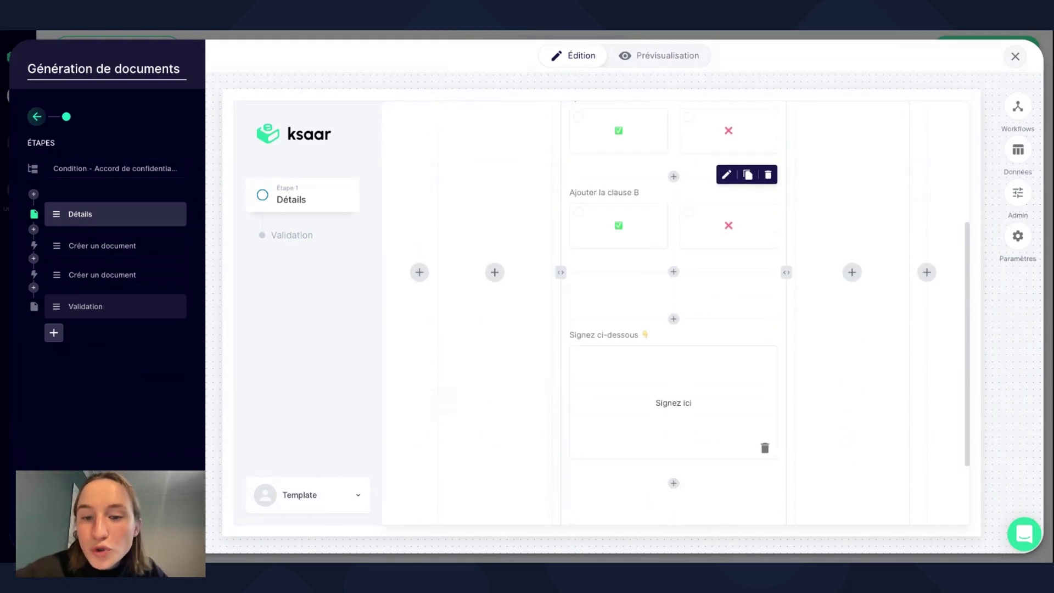
scroll(651, 311, "up", 6)
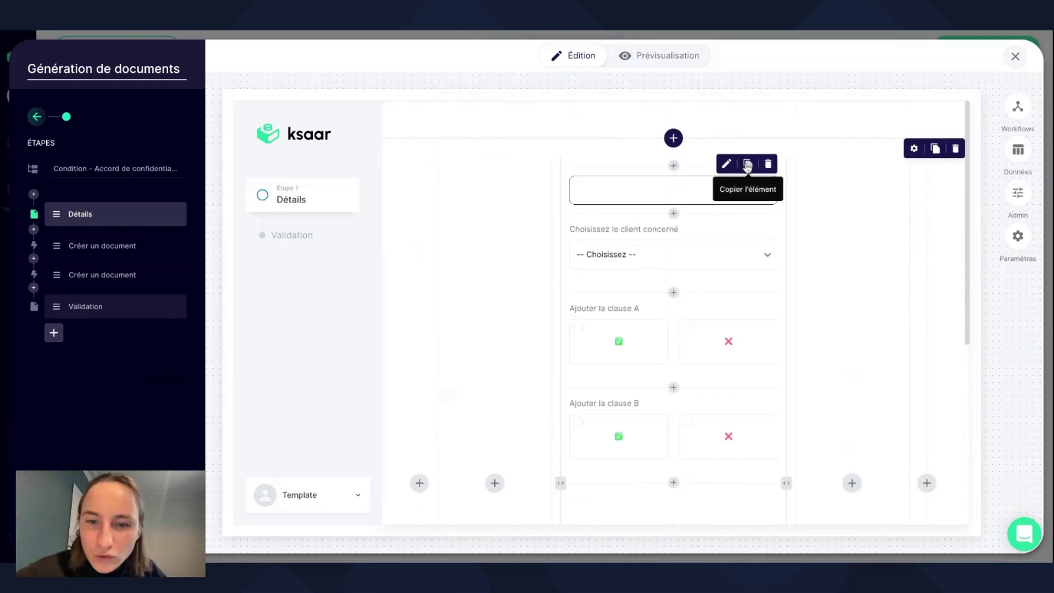
Add a Date field to the Détails form, above the client dropdown.
left_click(747, 165)
left_click(673, 213)
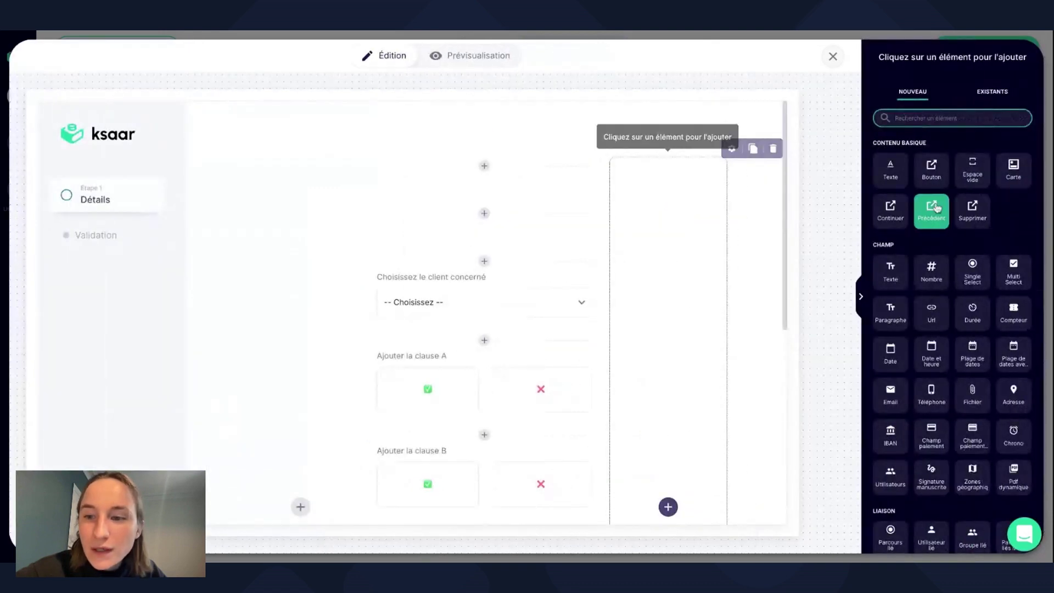
left_click(924, 118)
type("date")
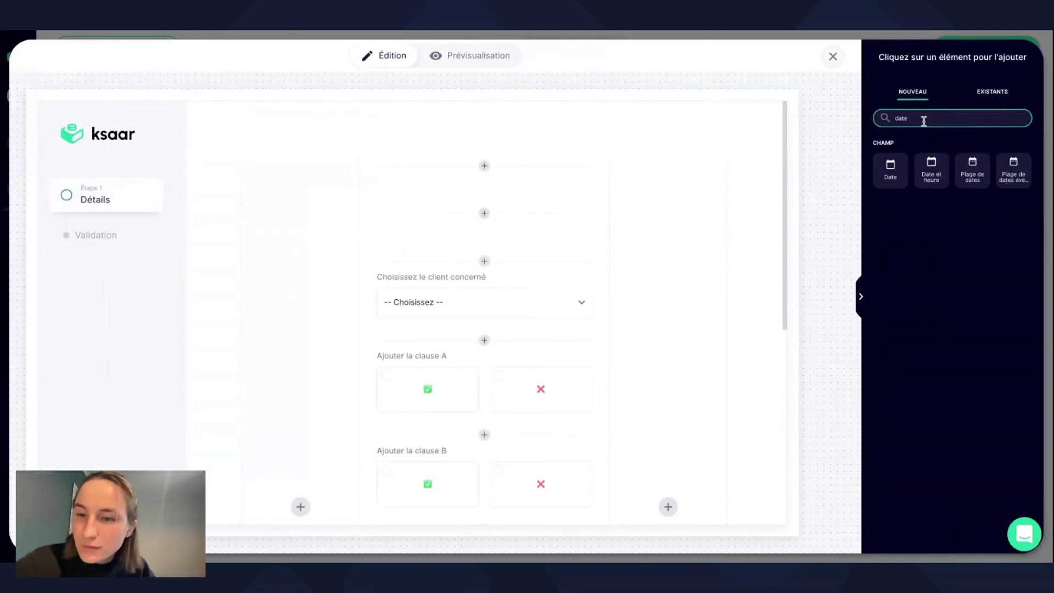
left_click(881, 175)
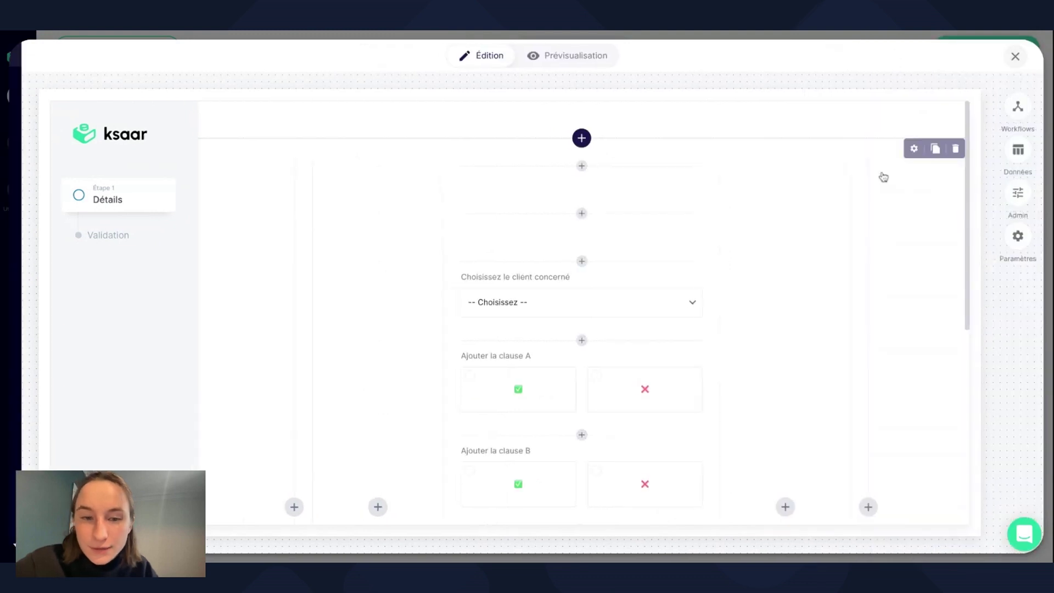
Give the Date field the identifier 'Date Signature' and prefill it with today's date.
left_click(639, 248)
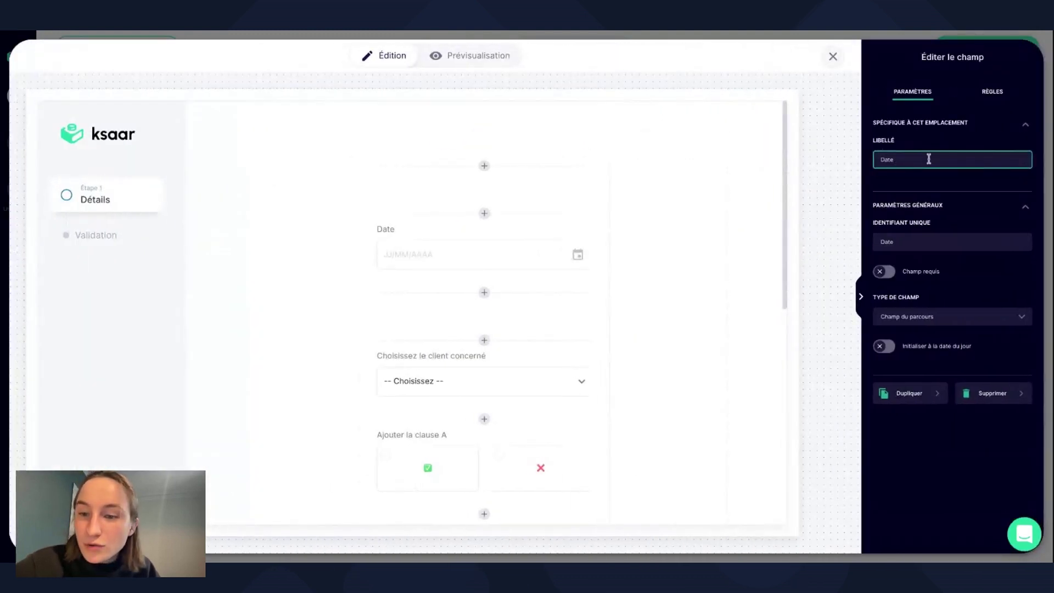
left_click(906, 241)
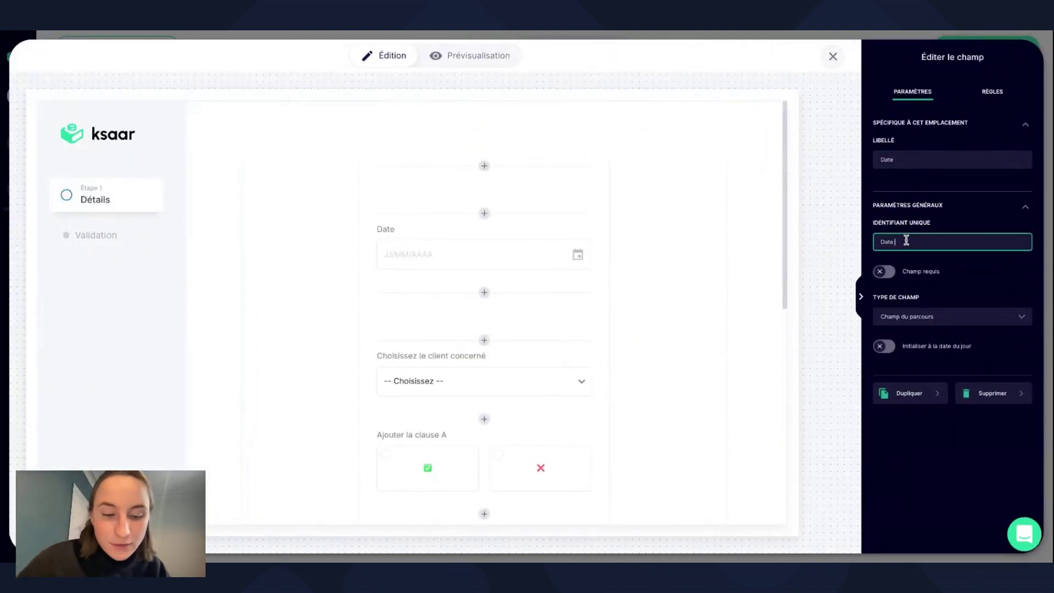
type("Signa")
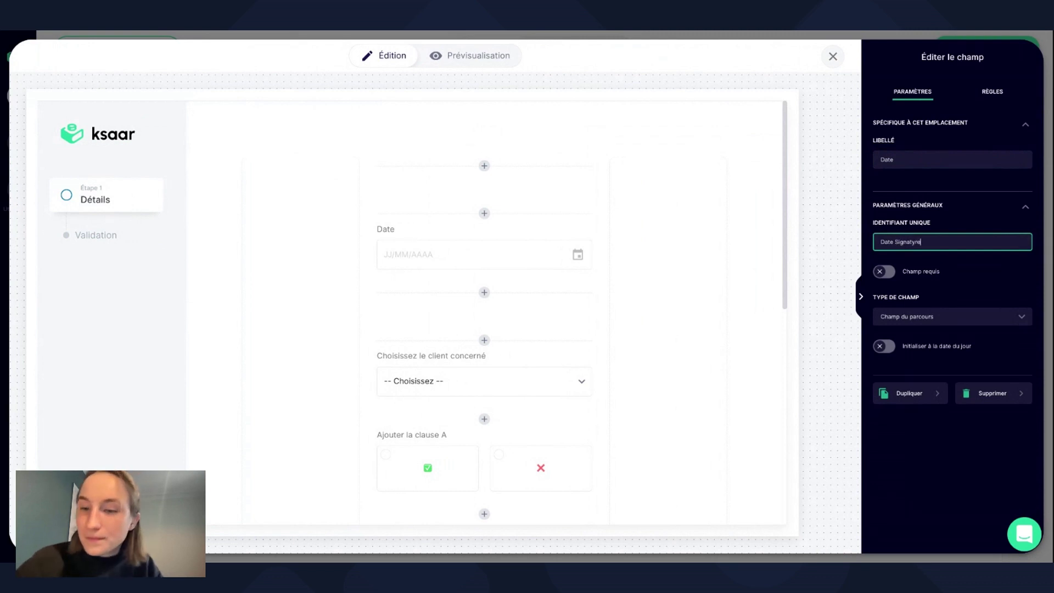
type("ture")
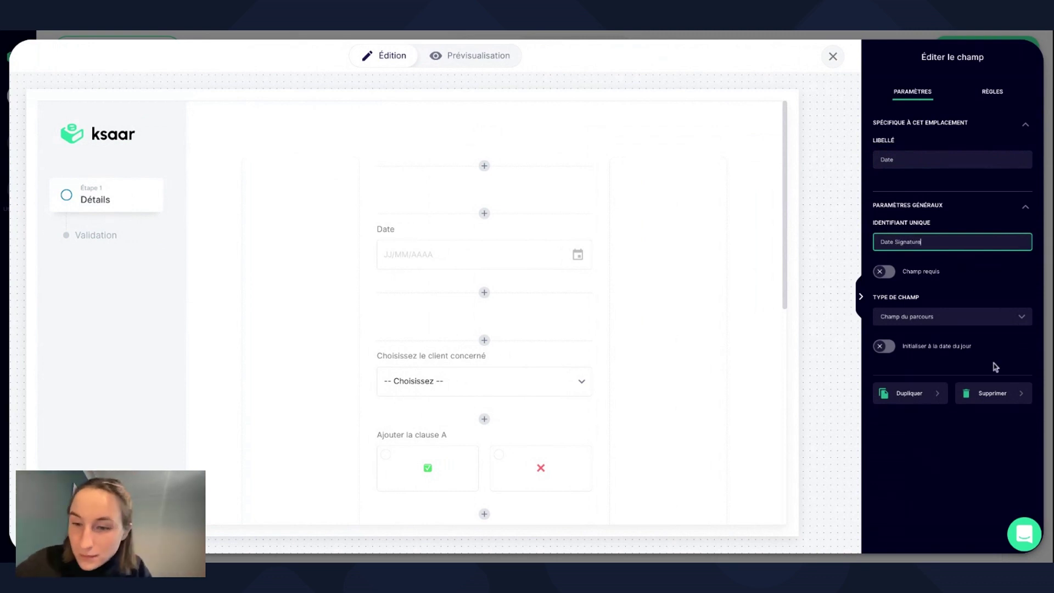
left_click(950, 458)
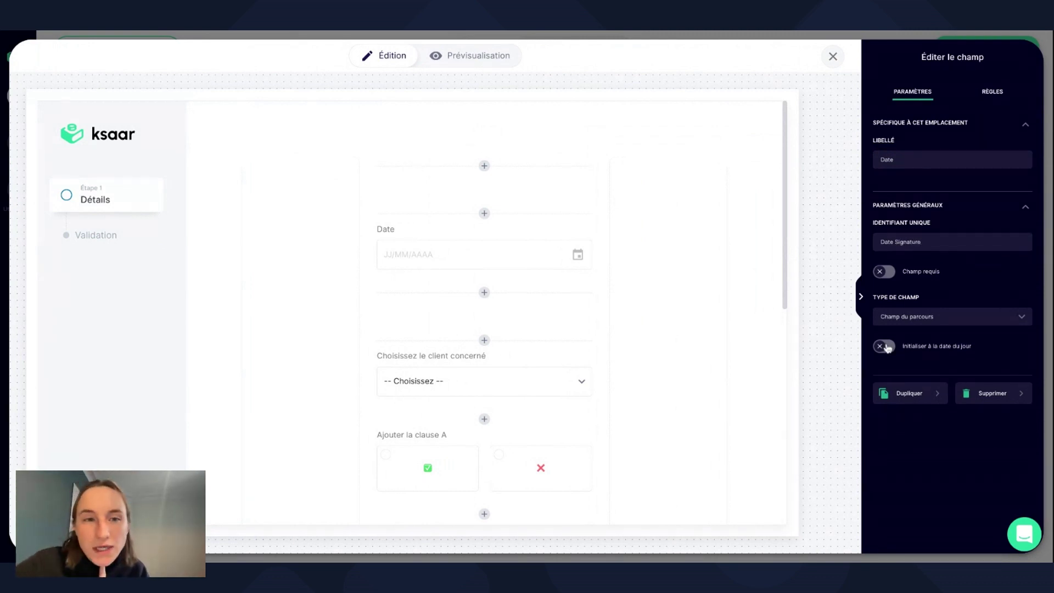
left_click(885, 347)
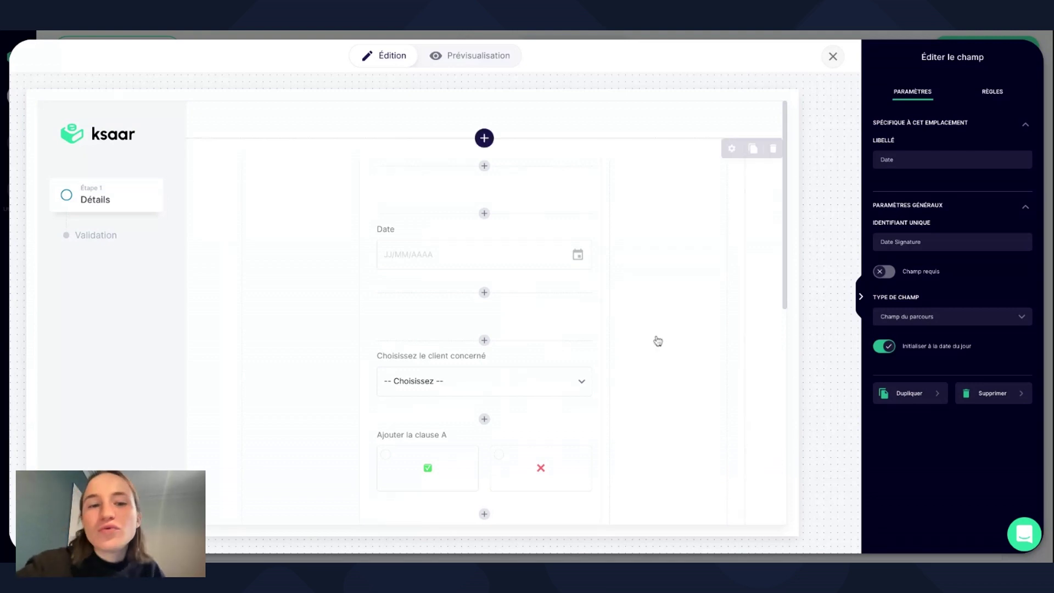
scroll(656, 338, "down", 1)
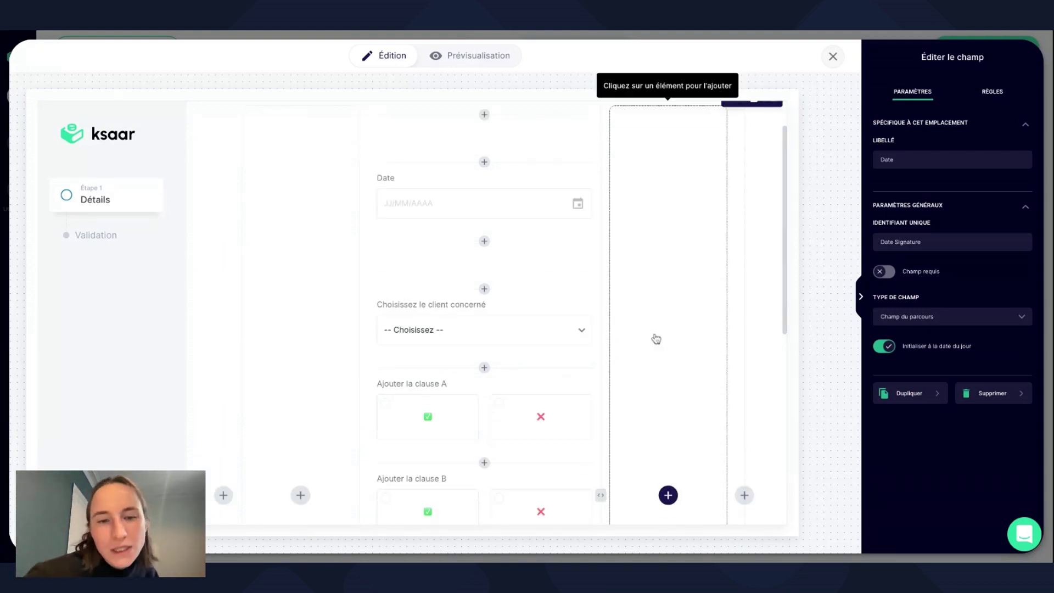
scroll(656, 338, "down", 1)
left_click(860, 297)
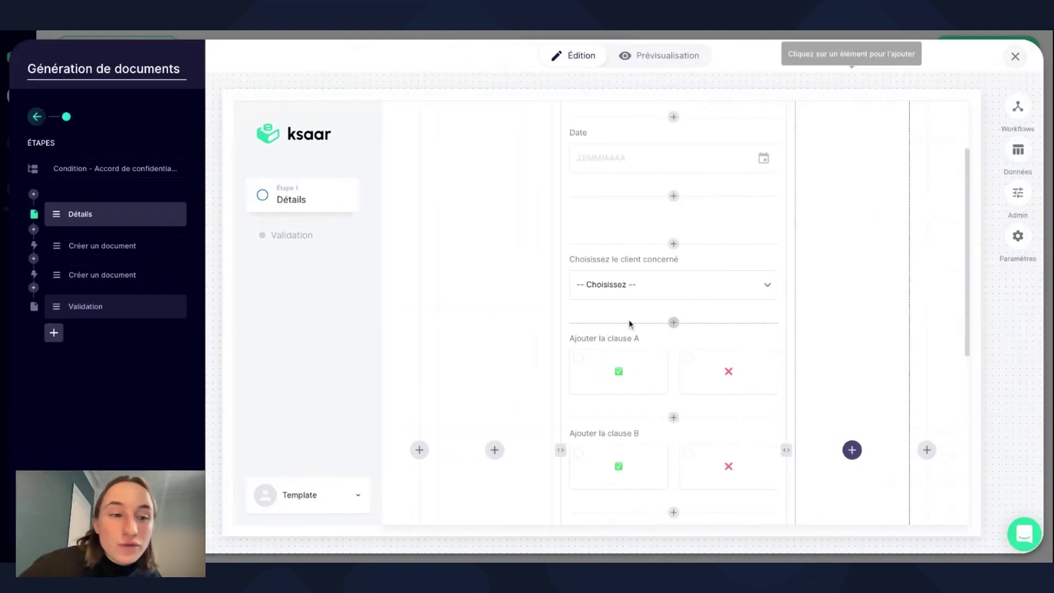
Add Signature Génération and Date Signature to the Créer un document step's fields.
left_click(71, 248)
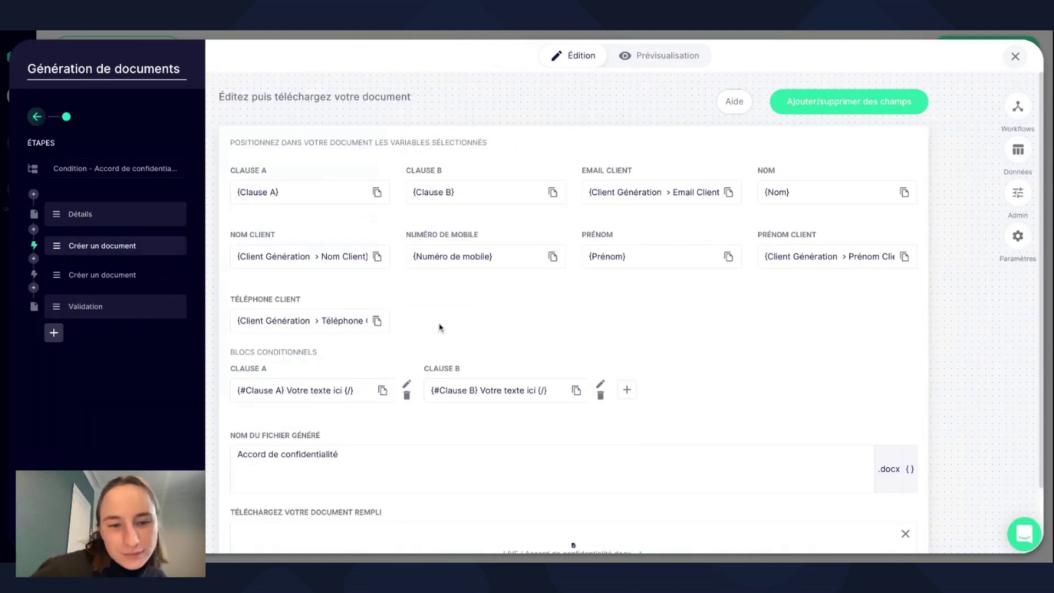
left_click(865, 106)
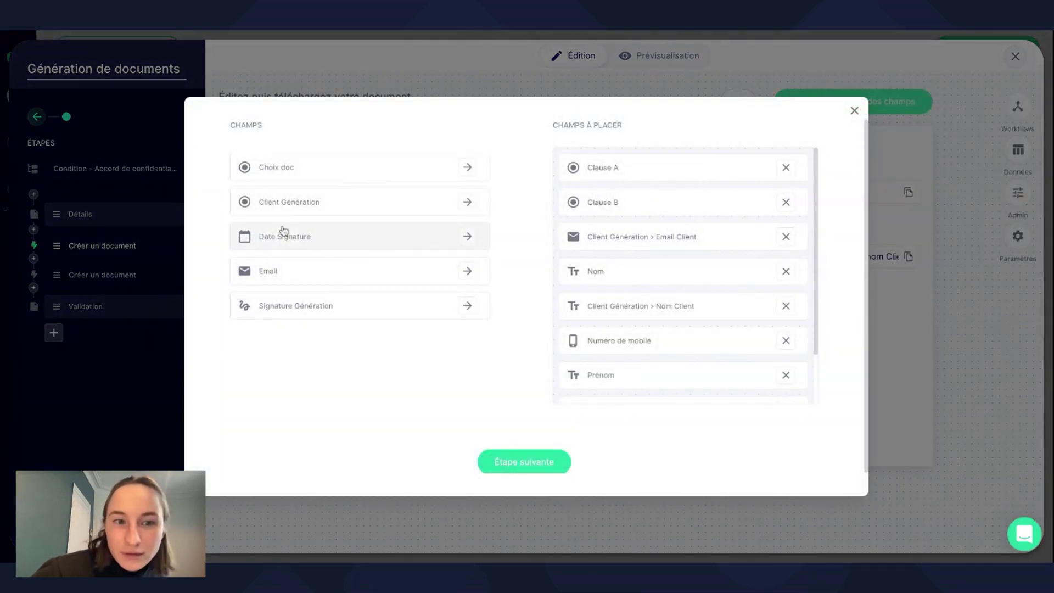
left_click(301, 306)
left_click(302, 241)
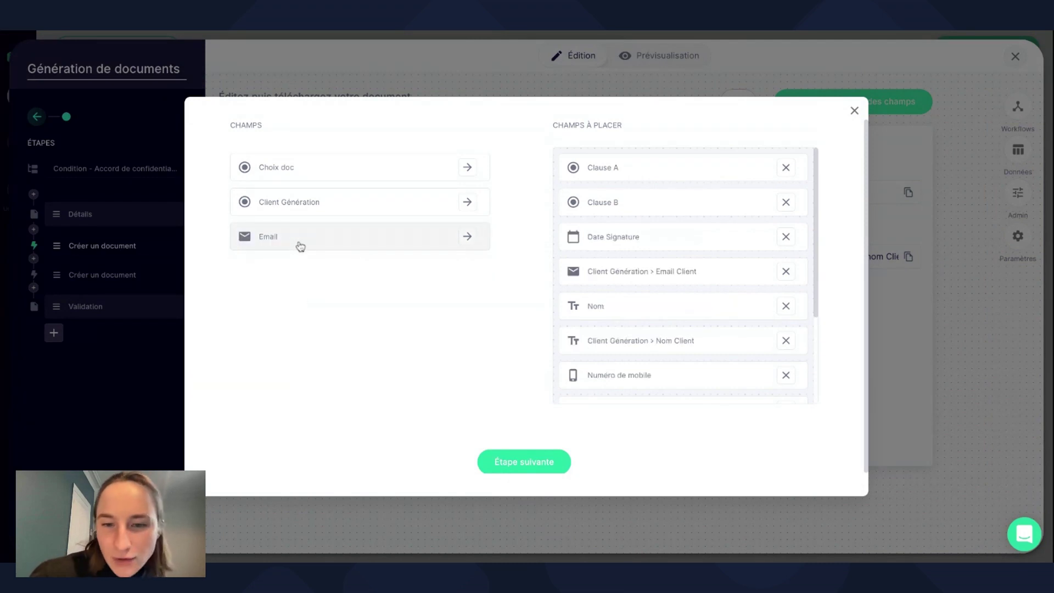
Go to the variable placeholders and copy the Signature Génération placeholder.
scroll(744, 358, "down", 1)
left_click(501, 461)
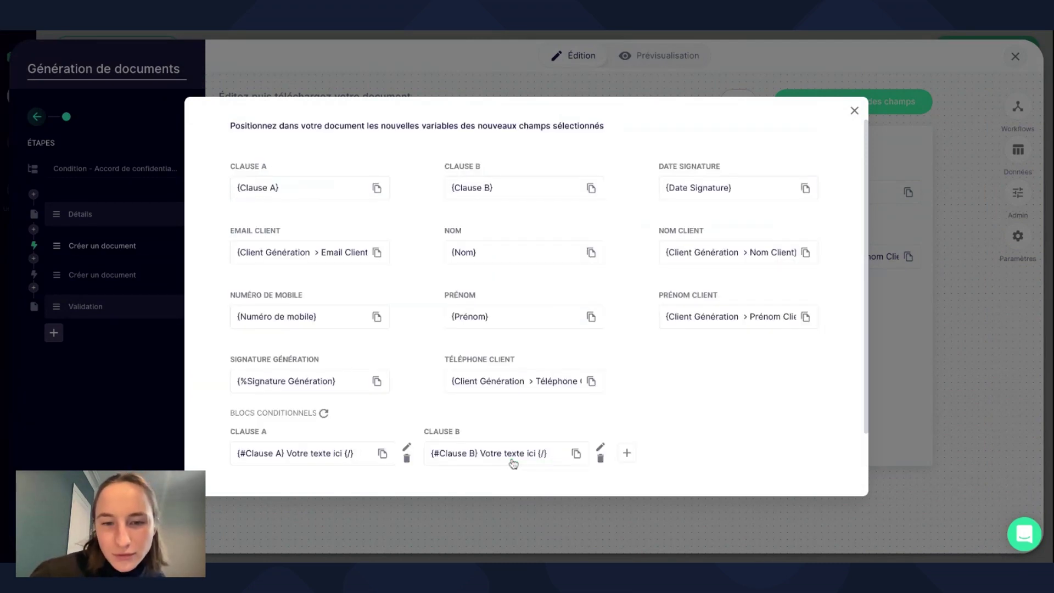
scroll(511, 457, "down", 1)
scroll(510, 457, "up", 1)
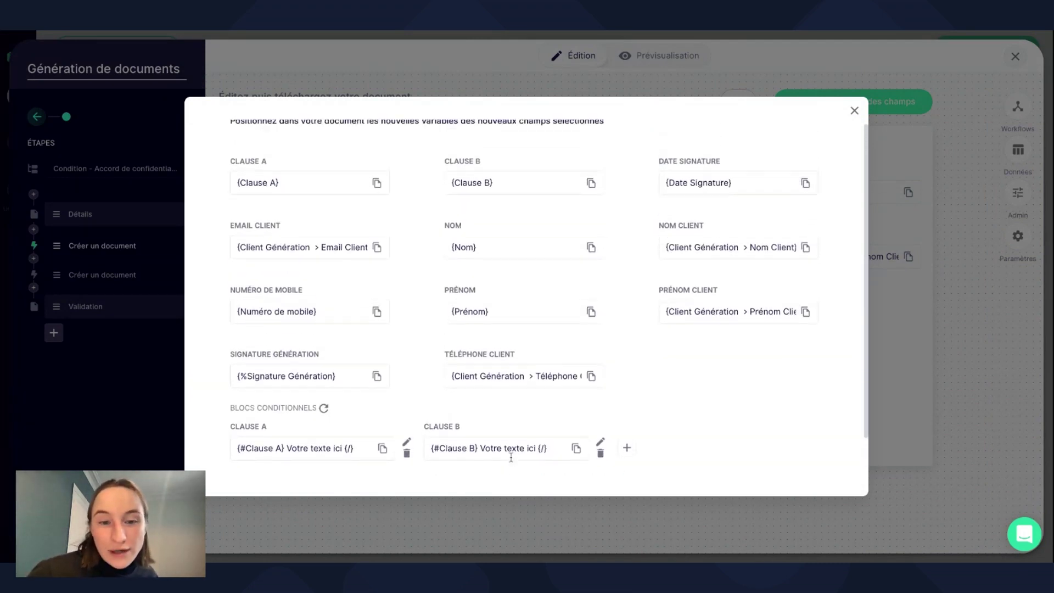
scroll(510, 452, "down", 1)
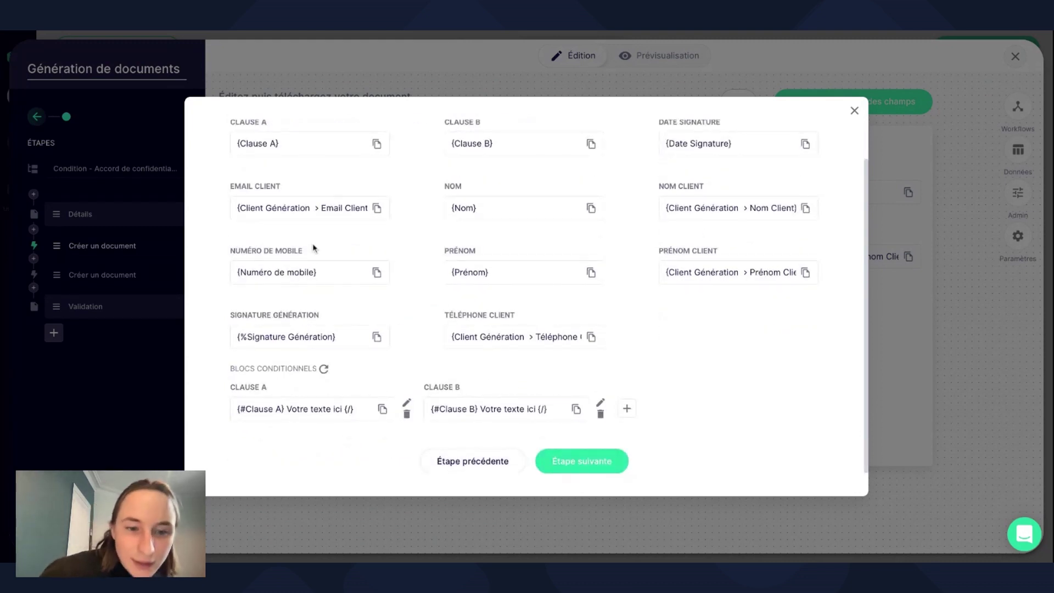
left_click(377, 337)
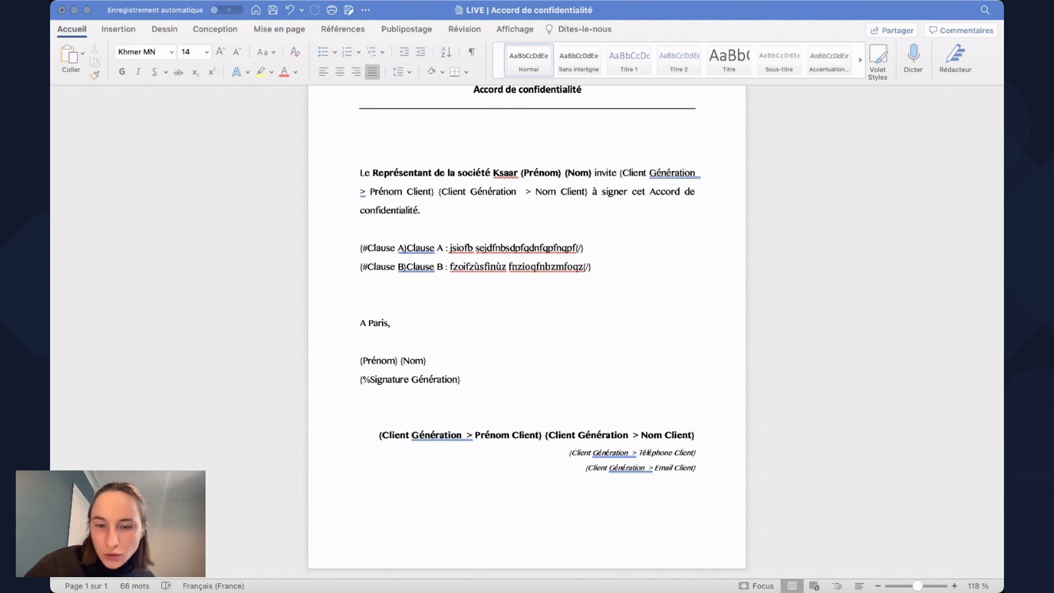
Insert 'le {Date Signature}' after 'A Paris,' in the Word template.
left_click(574, 336)
key("super+v")
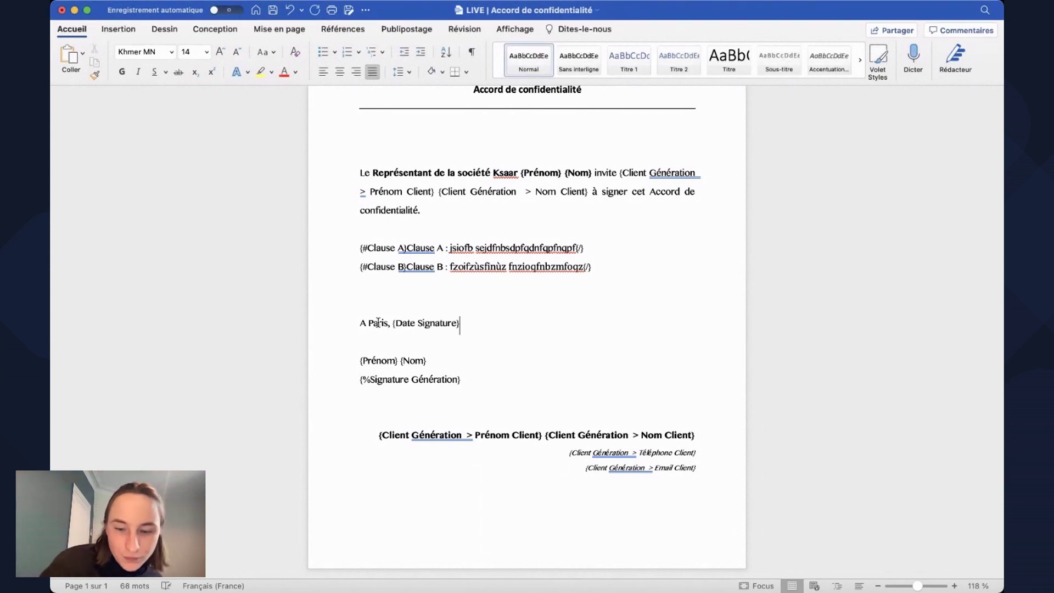
left_click(393, 323)
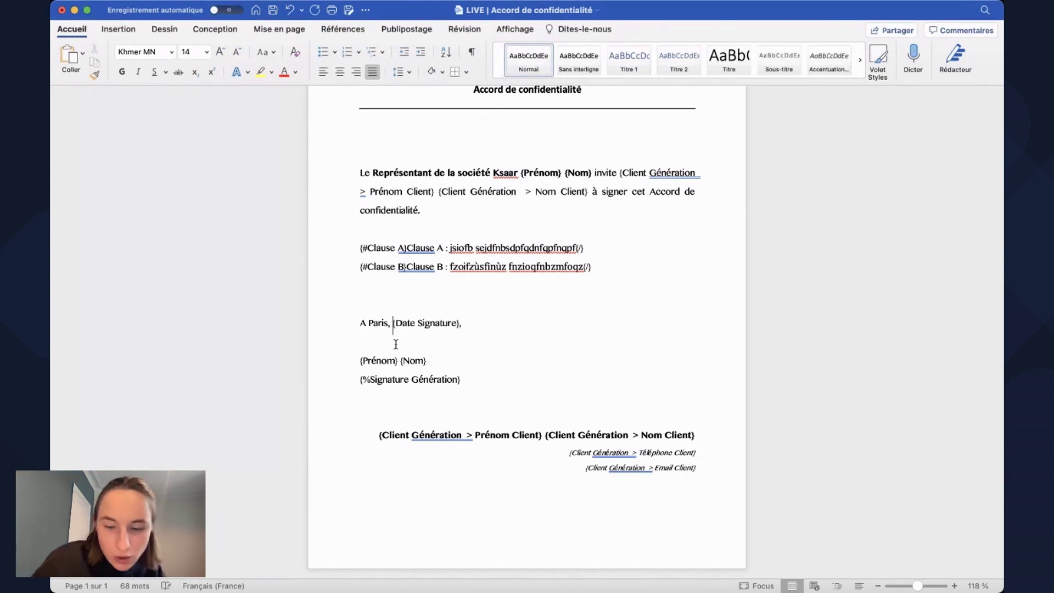
type("le")
Check the {%Signature Génération} line, then switch back to Ksaar.
left_click_drag(482, 380, 360, 380)
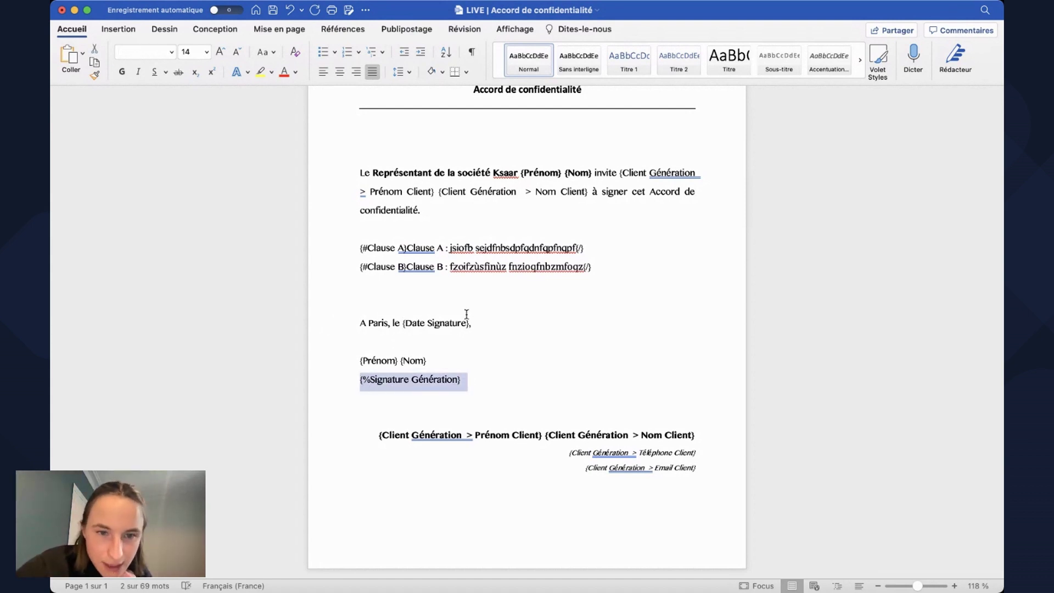
scroll(402, 327, "up", 3)
scroll(401, 327, "down", 3)
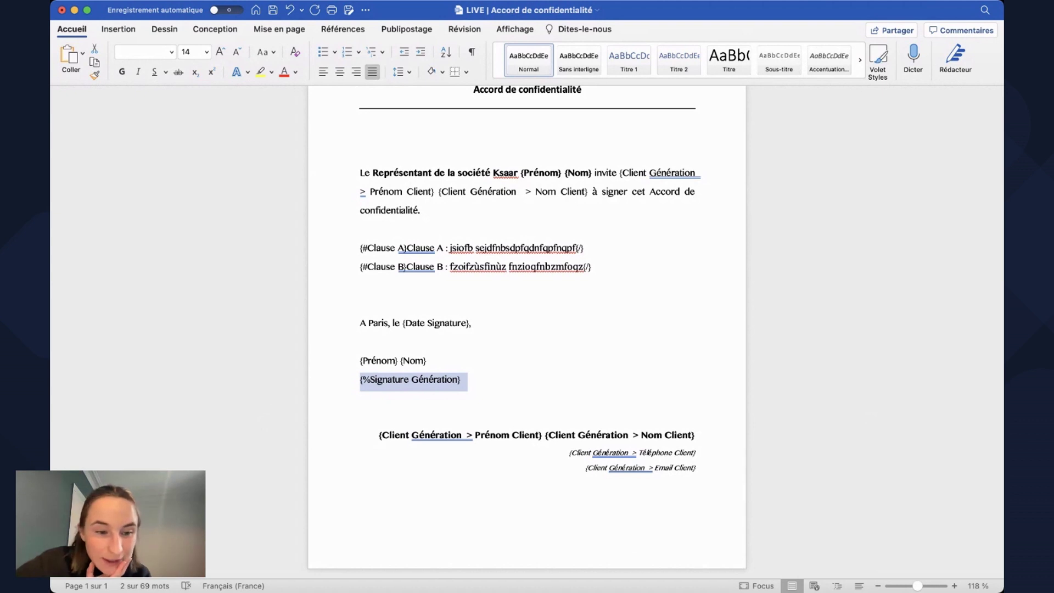
key("super+Tab")
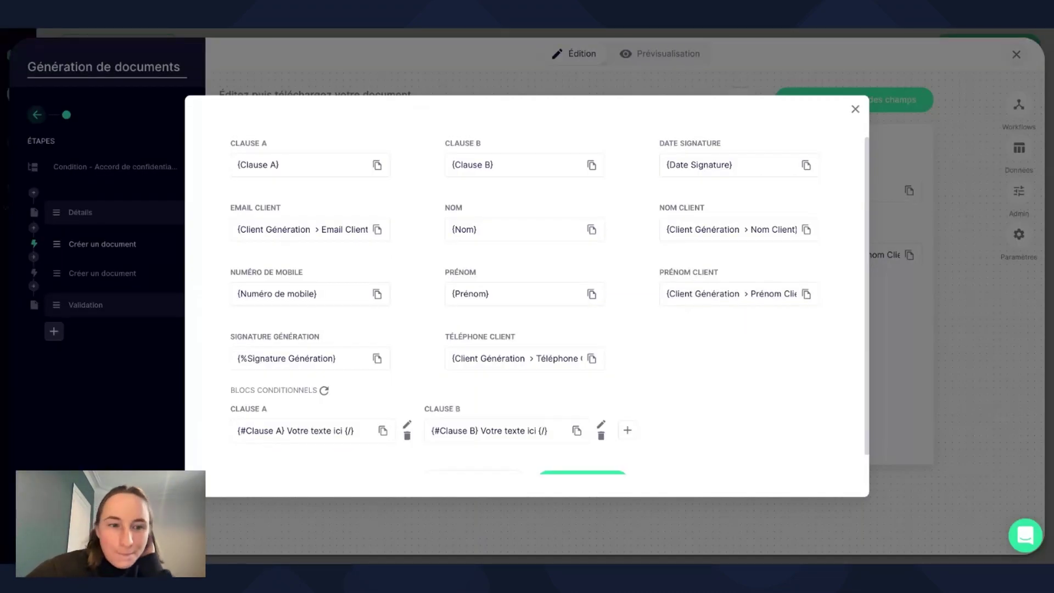
Upload 'LIVE | Accord de confidentialité.docx' as template and name the output 'Accord de confidentialité'.
scroll(466, 388, "down", 2)
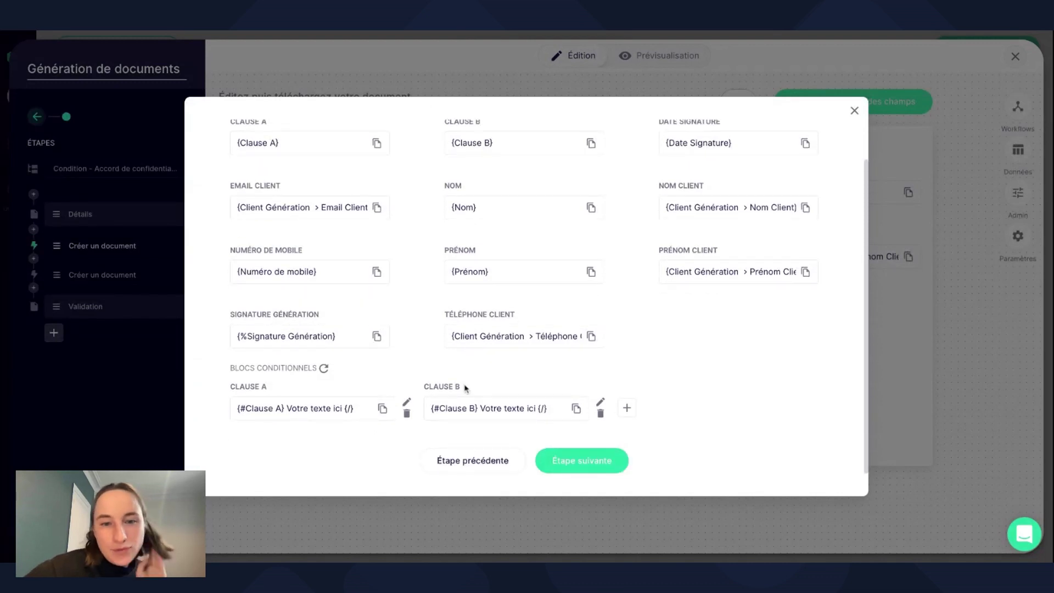
left_click(609, 468)
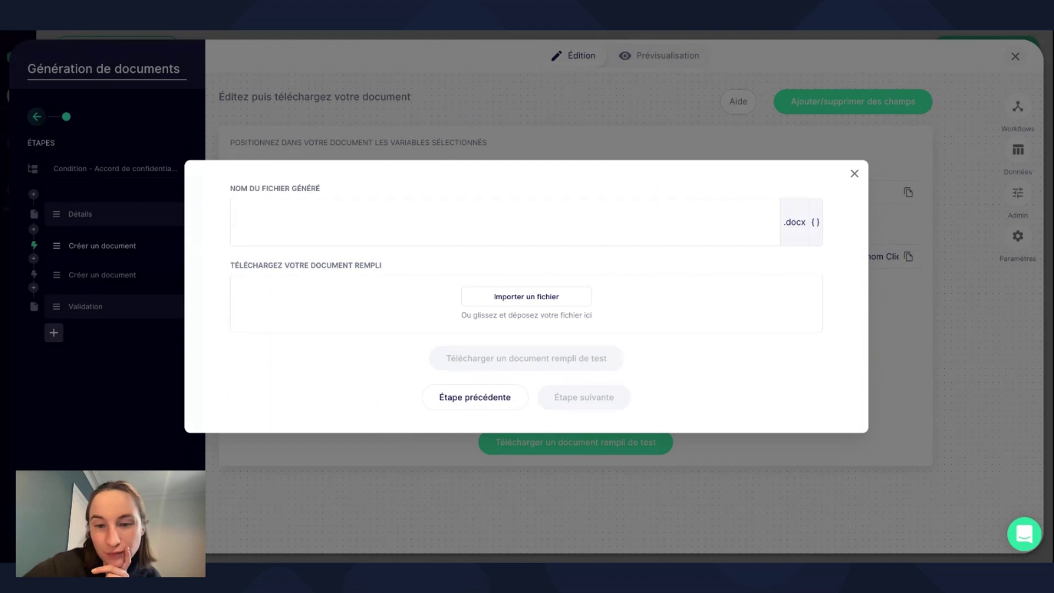
left_click(497, 219)
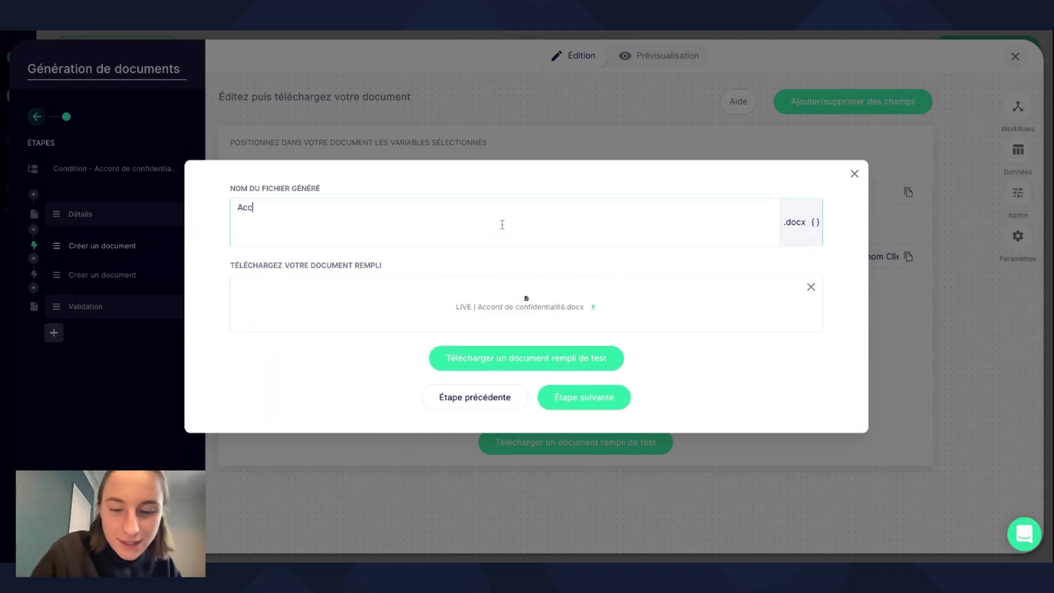
type("Accord de on")
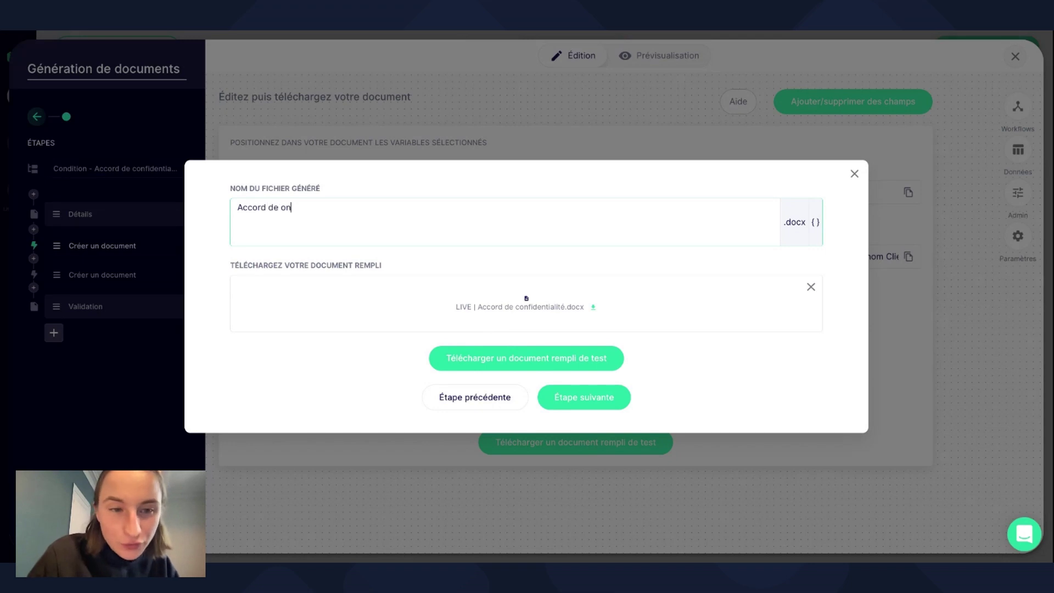
key("BackSpace")
key("BackSpace")
type("confidentialité")
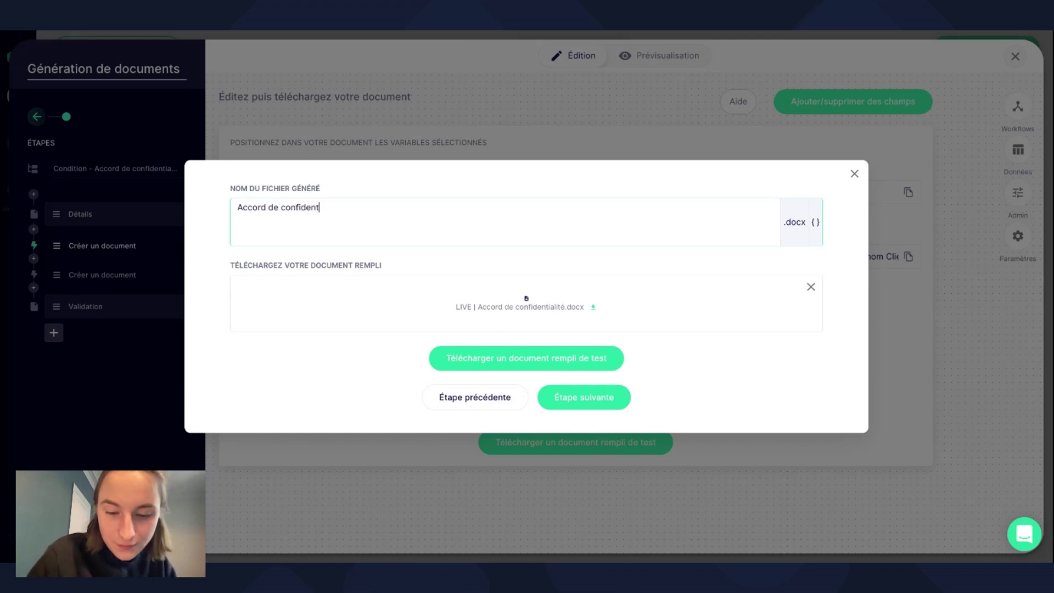
left_click(584, 398)
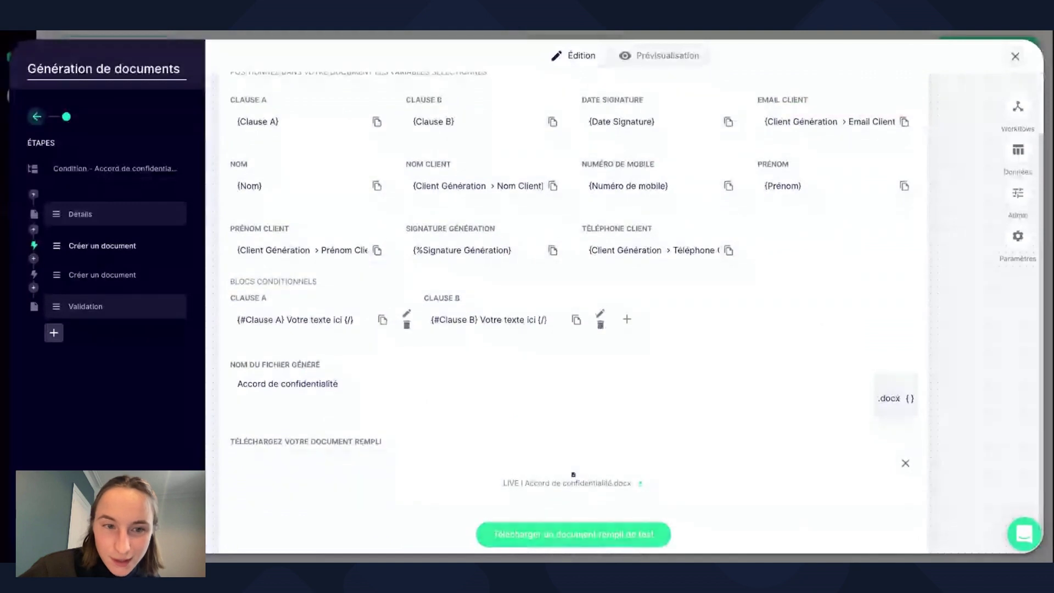
scroll(571, 308, "down", 2)
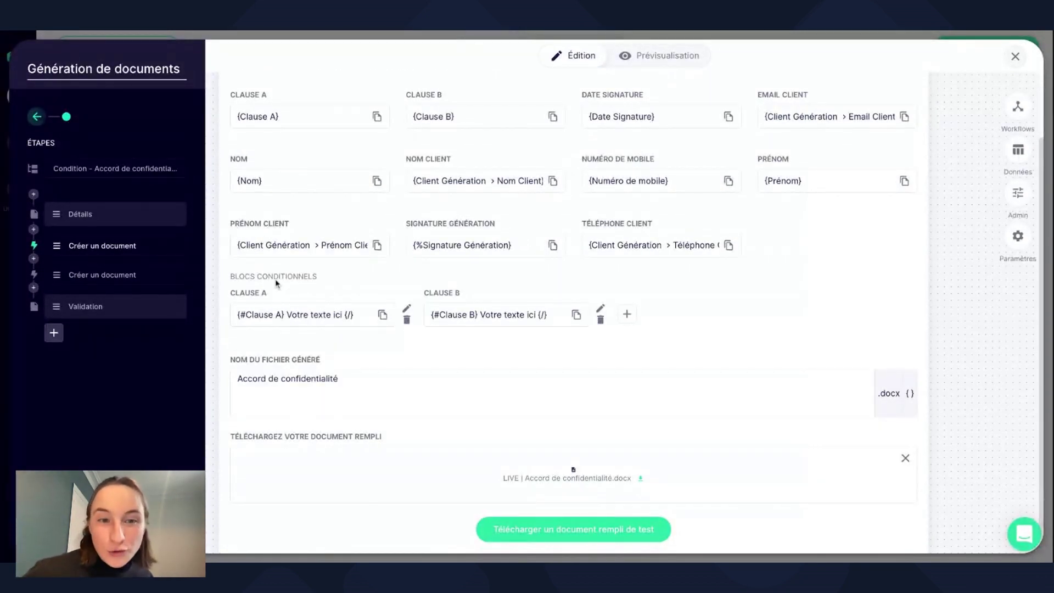
scroll(277, 283, "up", 2)
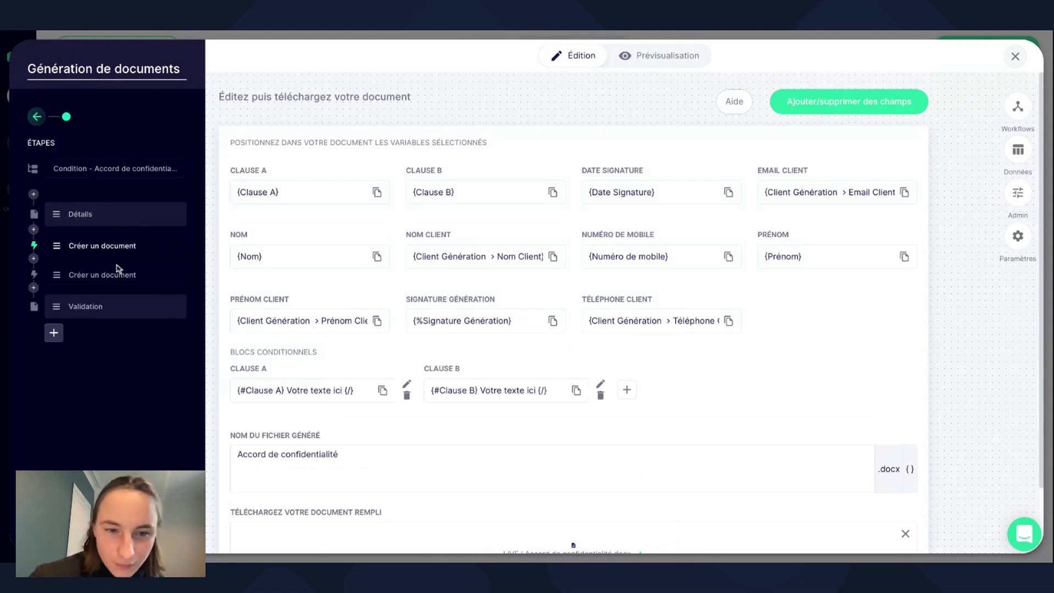
Review the PDF conversion, Validation and document-creation steps, then close the editor and open Partager.
left_click(117, 274)
left_click(115, 312)
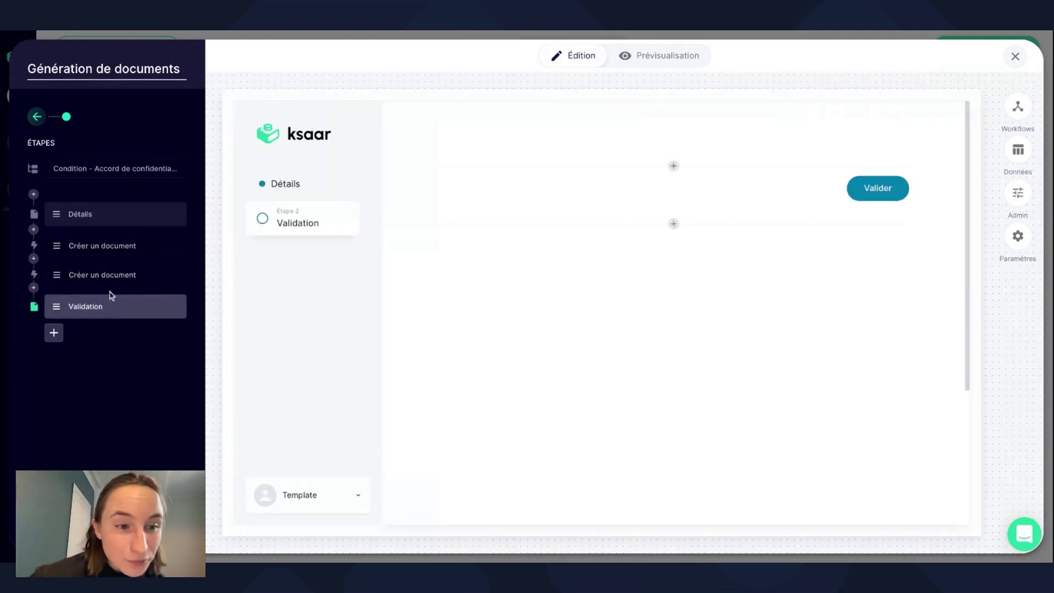
left_click(110, 276)
left_click(536, 283)
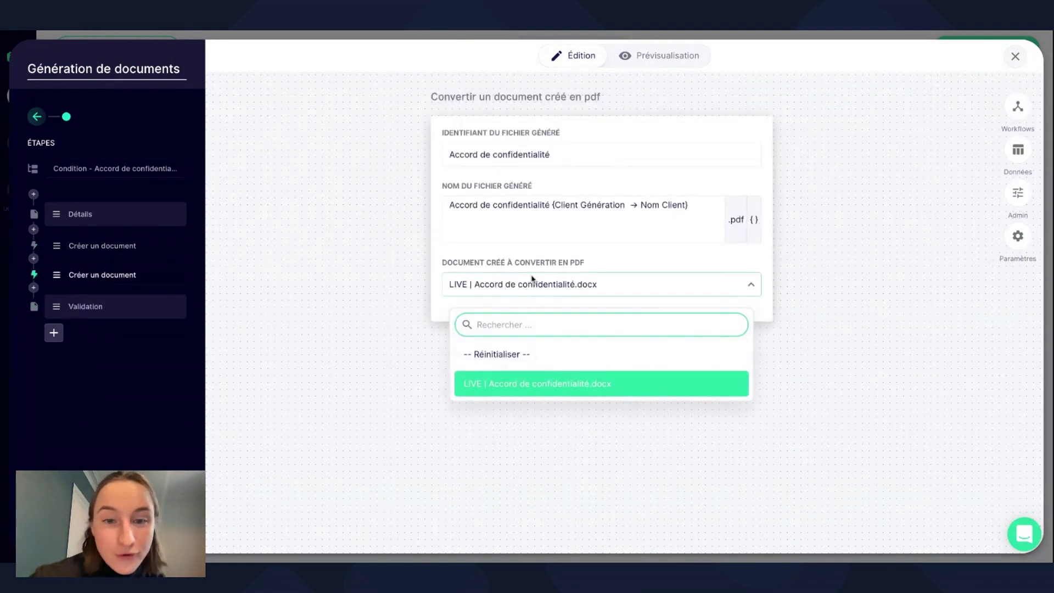
left_click(536, 283)
left_click(117, 311)
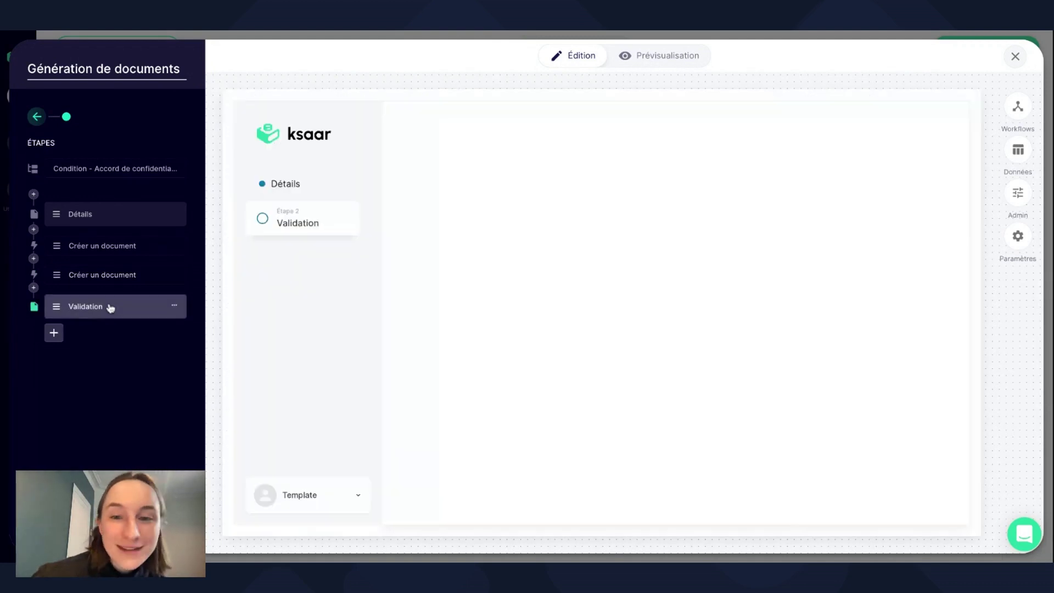
left_click(112, 275)
left_click(111, 248)
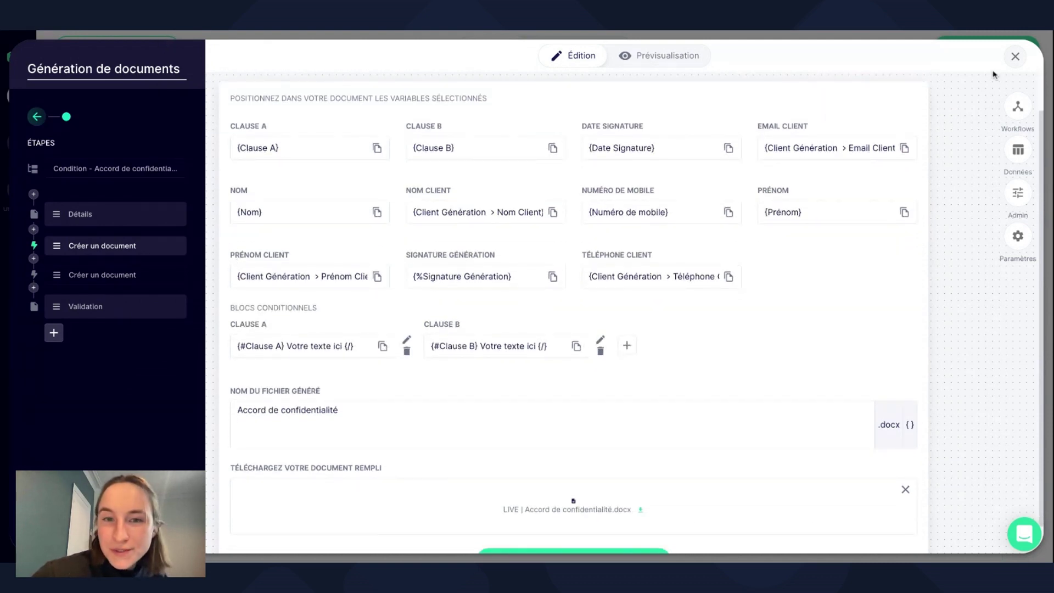
left_click(1015, 56)
left_click(786, 46)
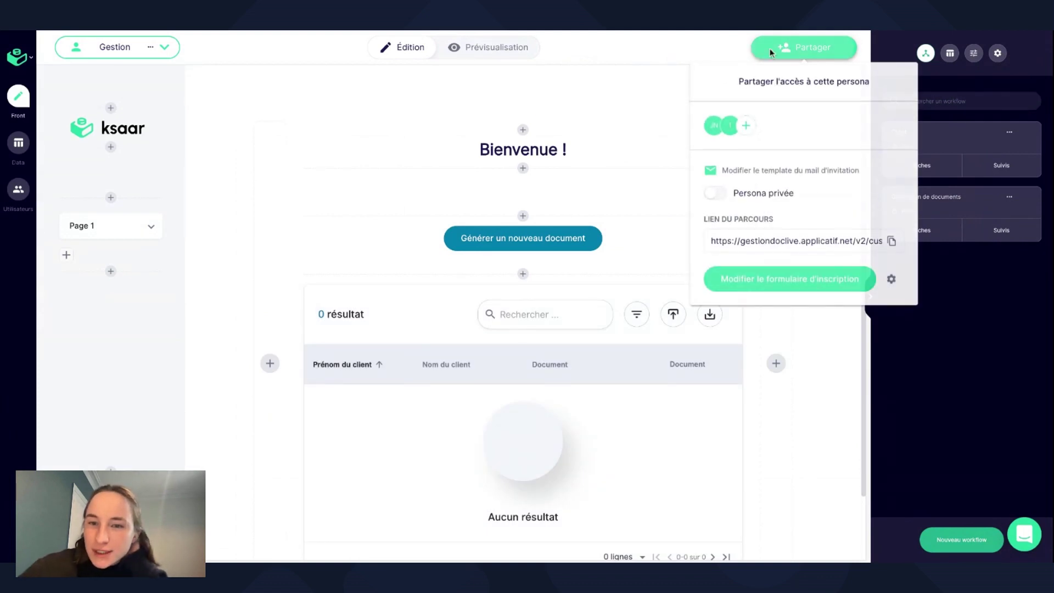
Copy the journey link, then reopen Génération de documents at the Accord de confidentialité scenario.
left_click(892, 241)
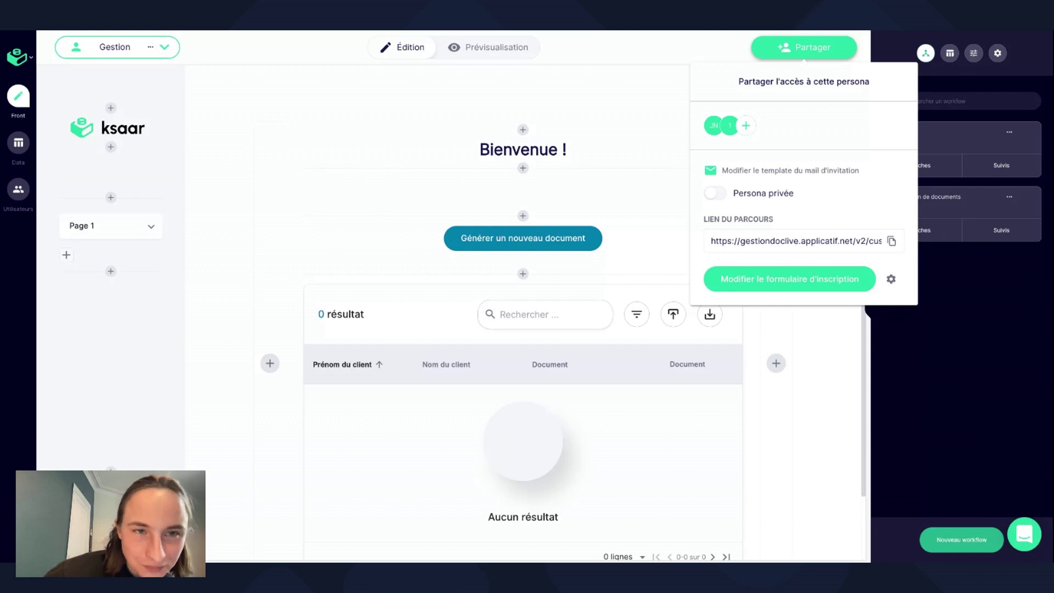
left_click(497, 204)
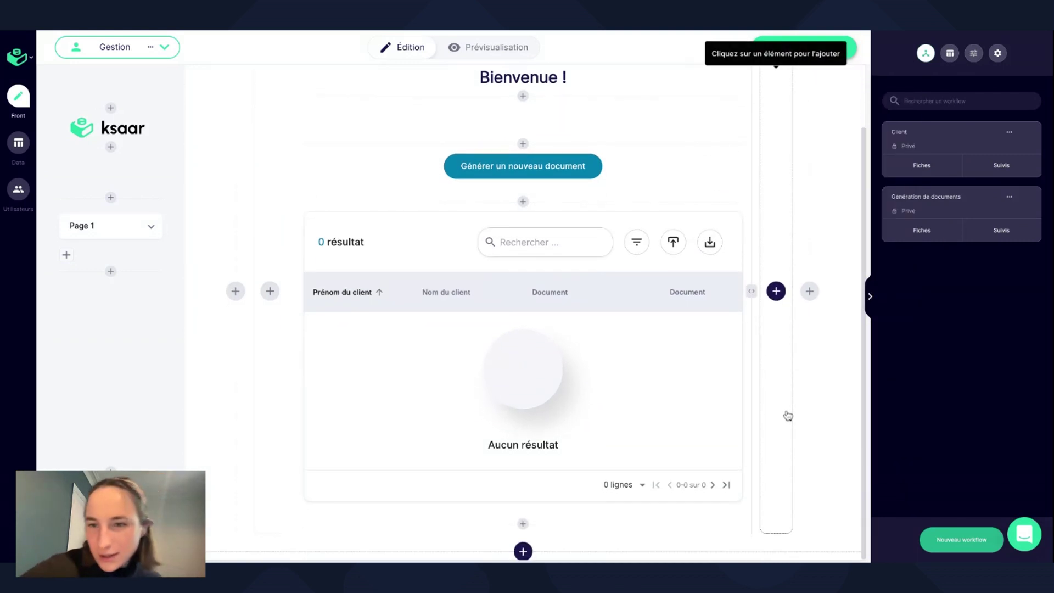
left_click(961, 208)
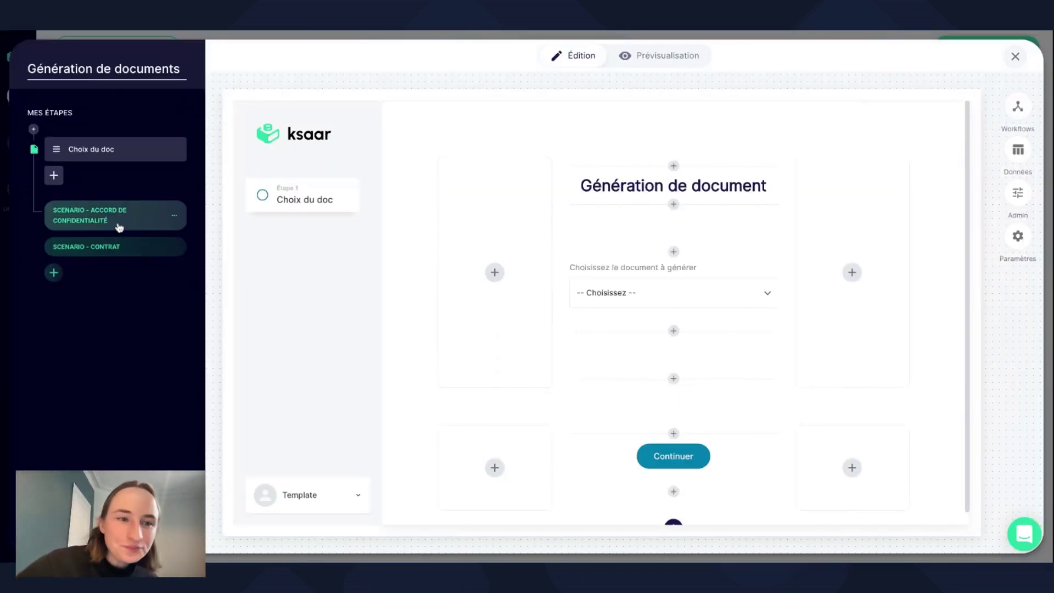
left_click(119, 224)
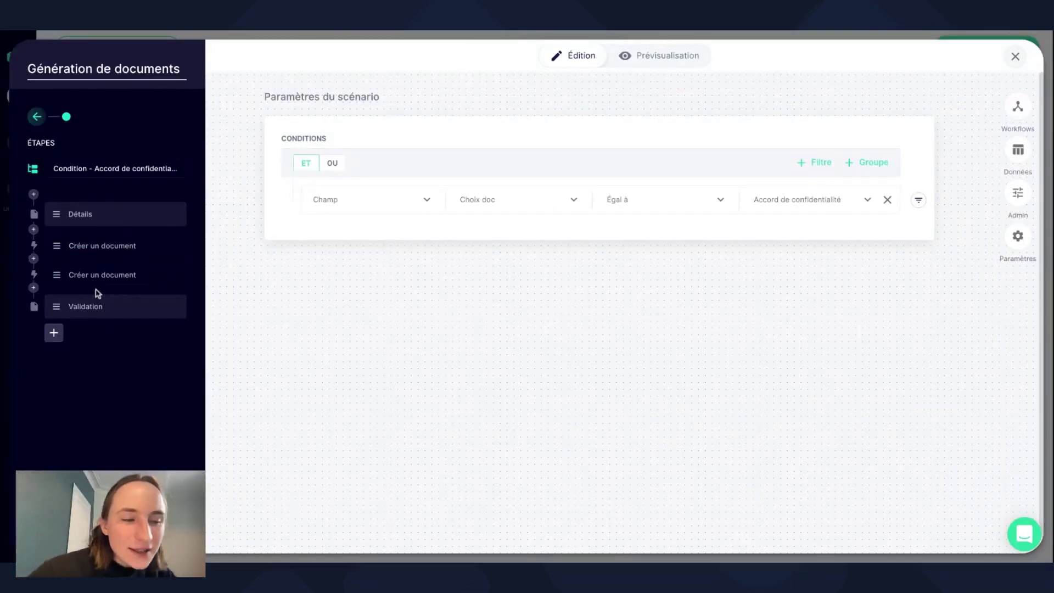
Show the Validation step and scroll through the generated Accord de confidentialité PDF preview.
left_click(95, 309)
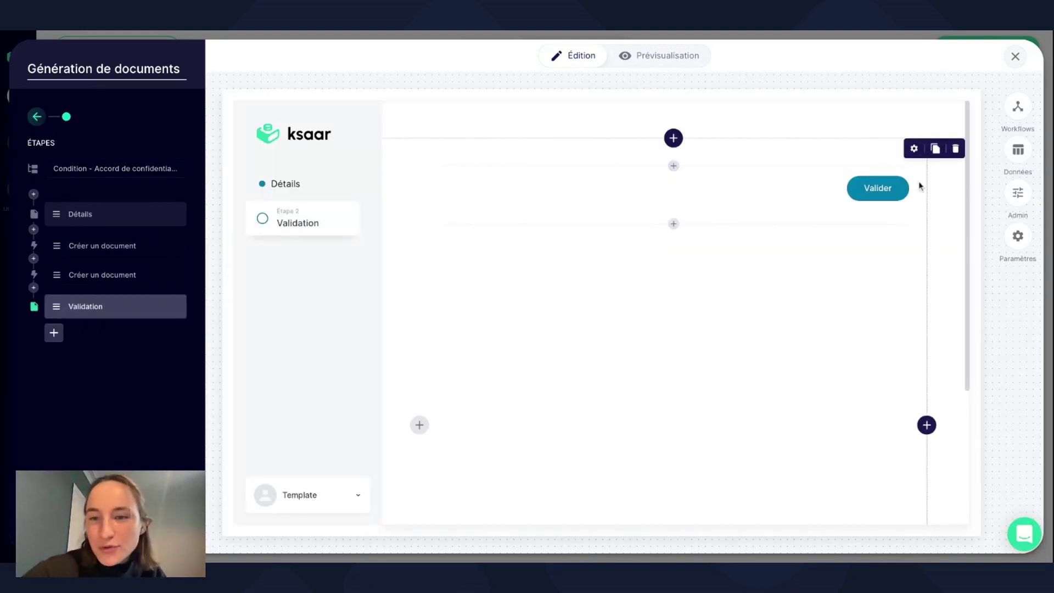
scroll(592, 330, "down", 3)
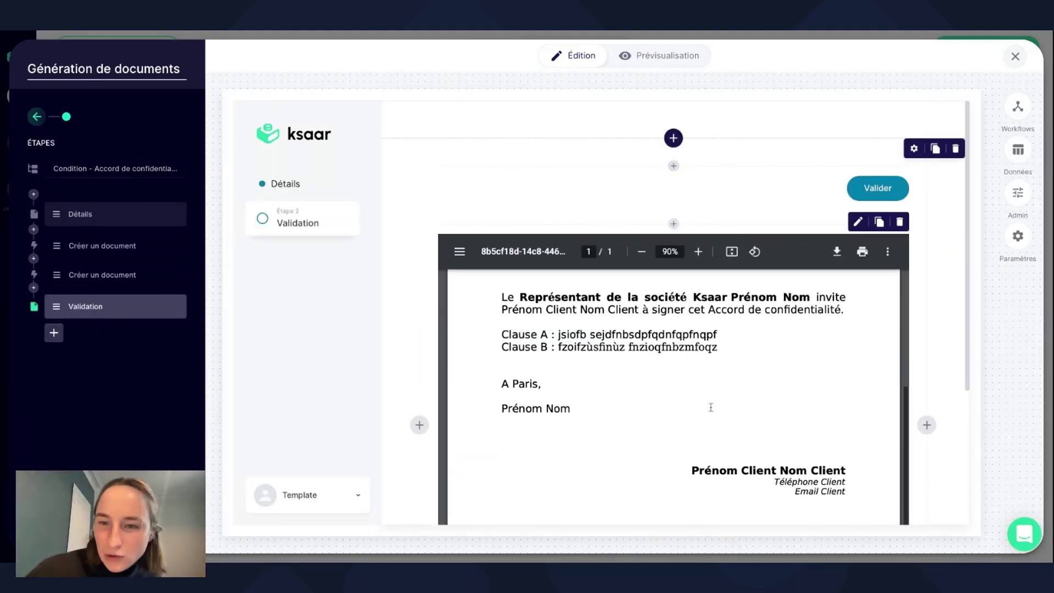
scroll(593, 332, "up", 4)
scroll(595, 340, "down", 5)
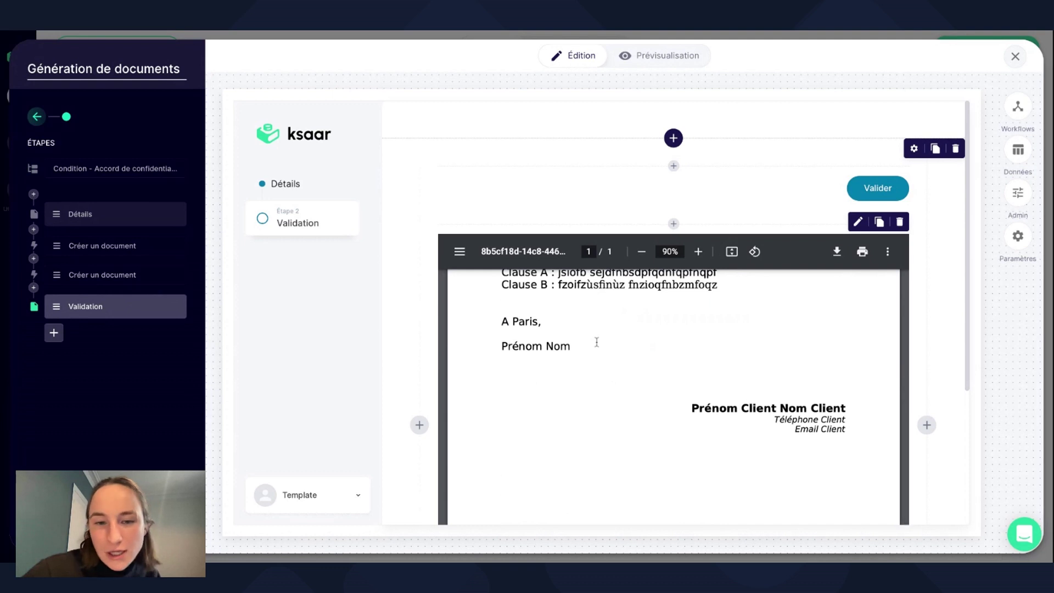
scroll(597, 342, "up", 3)
scroll(597, 343, "up", 2)
scroll(596, 343, "down", 2)
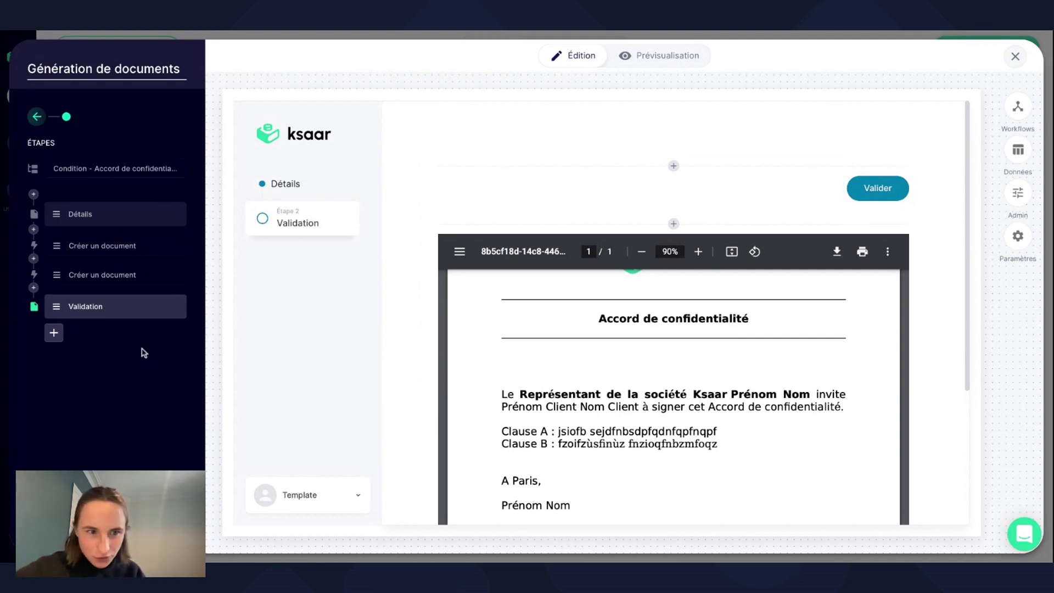
Insert a Signature électronique action after Validation and dismiss the YouSign API keys prompt.
left_click(53, 334)
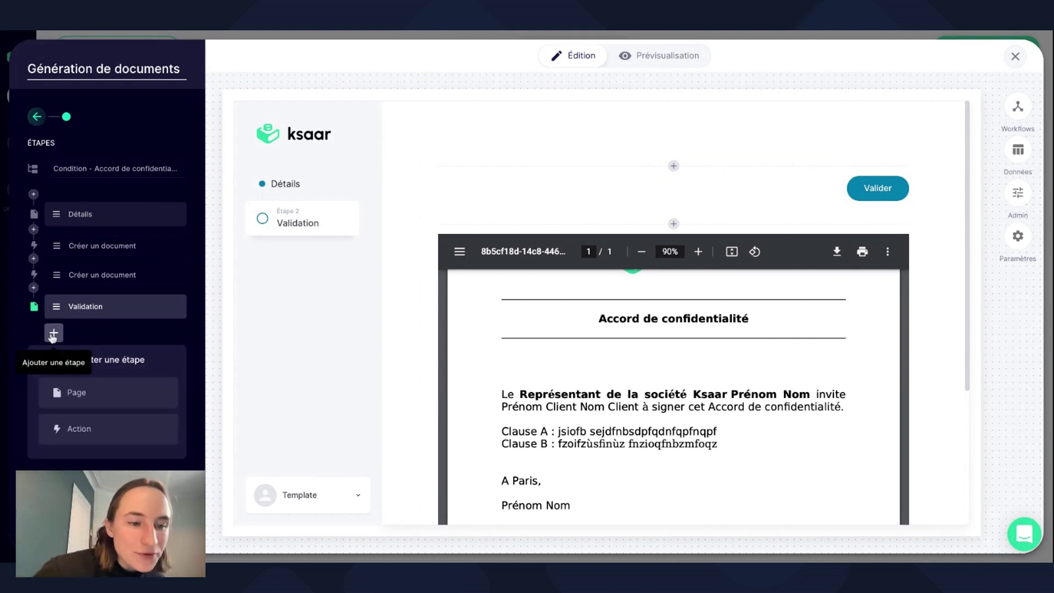
left_click(74, 429)
scroll(77, 435, "down", 1)
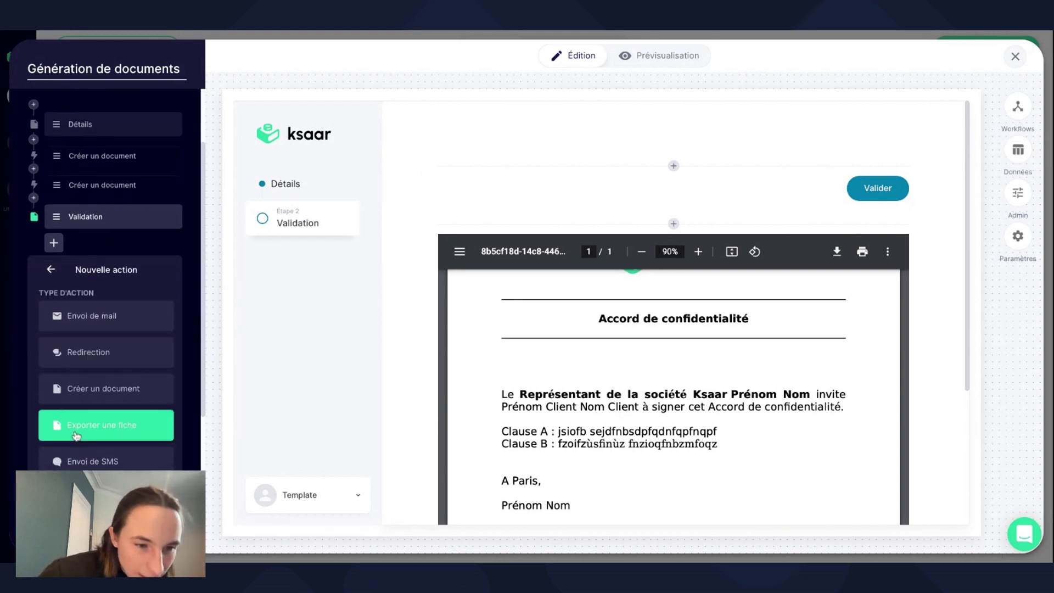
scroll(106, 330, "down", 5)
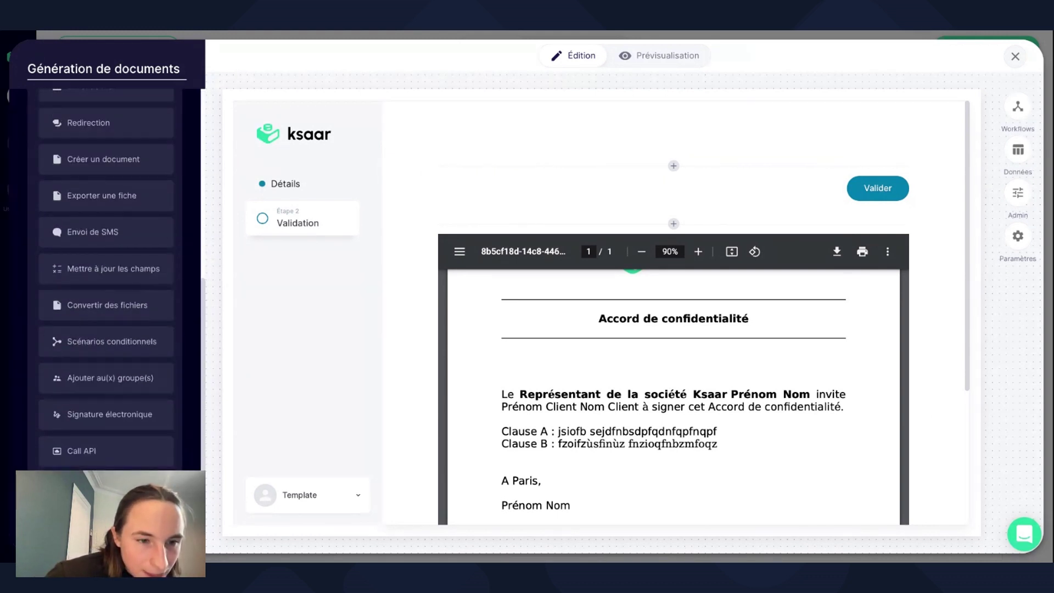
left_click(113, 416)
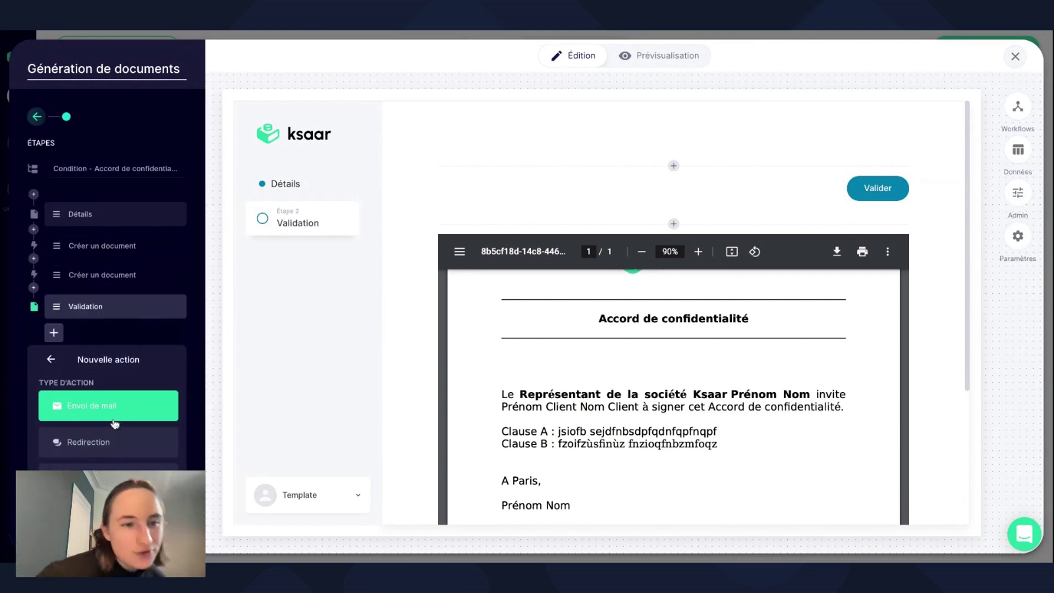
left_click(121, 346)
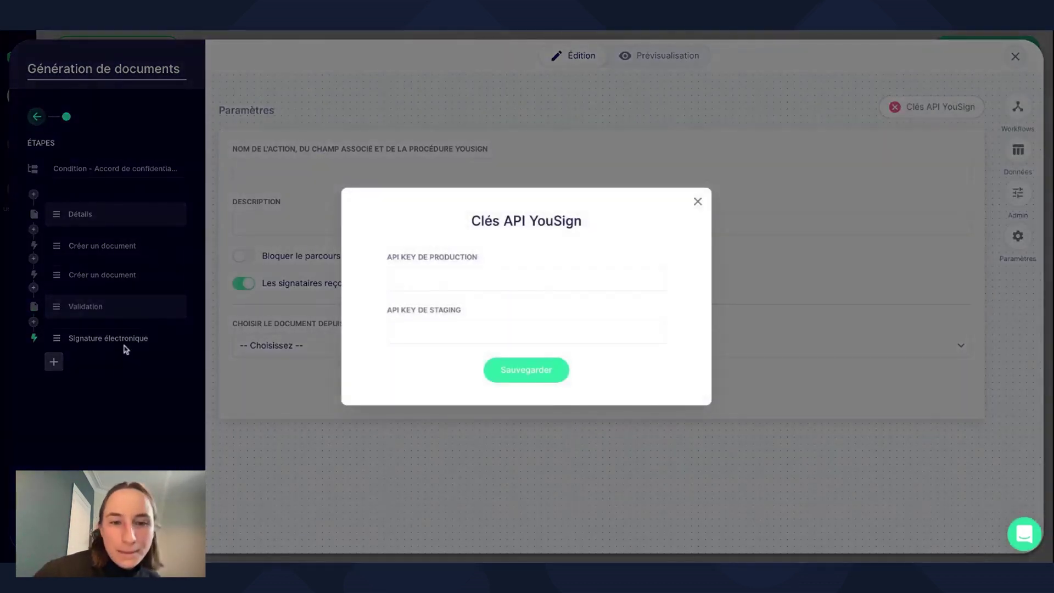
left_click(697, 202)
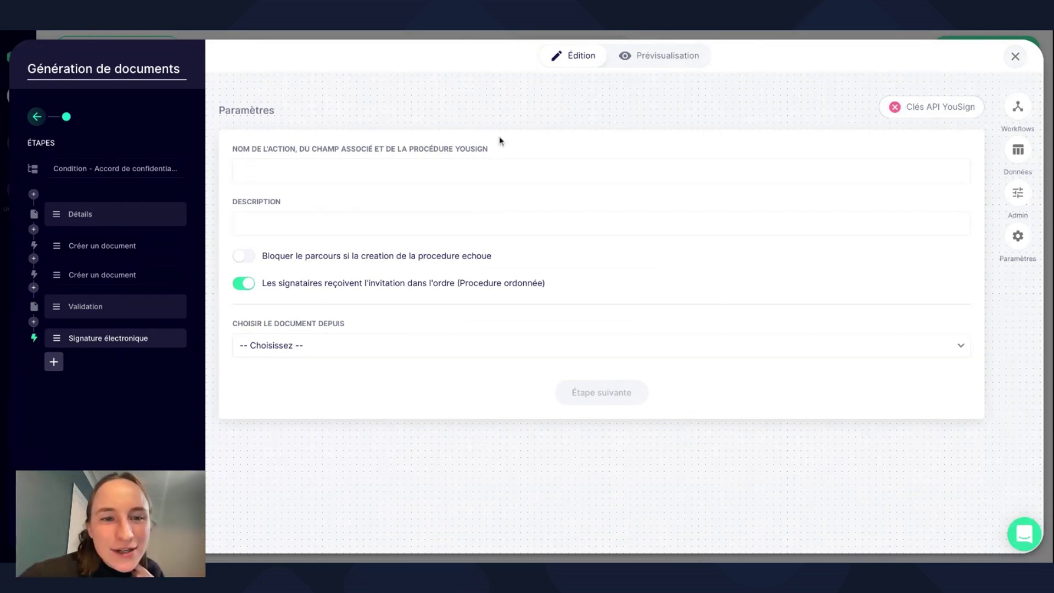
Name the signature action 'Signature Accord de confidentialité'.
left_click(510, 178)
type("Si")
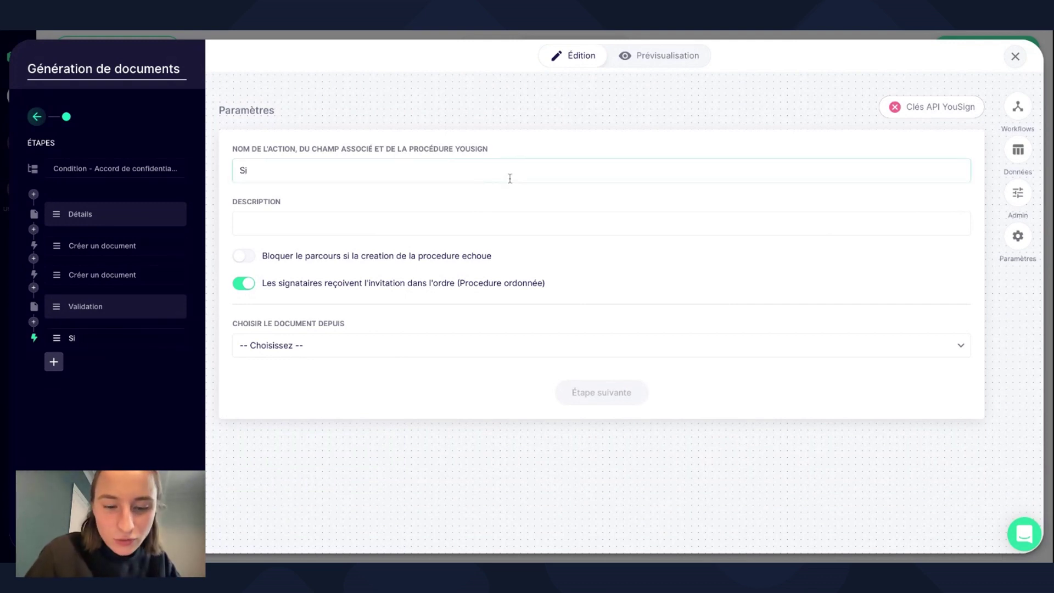
type("gnature Ac")
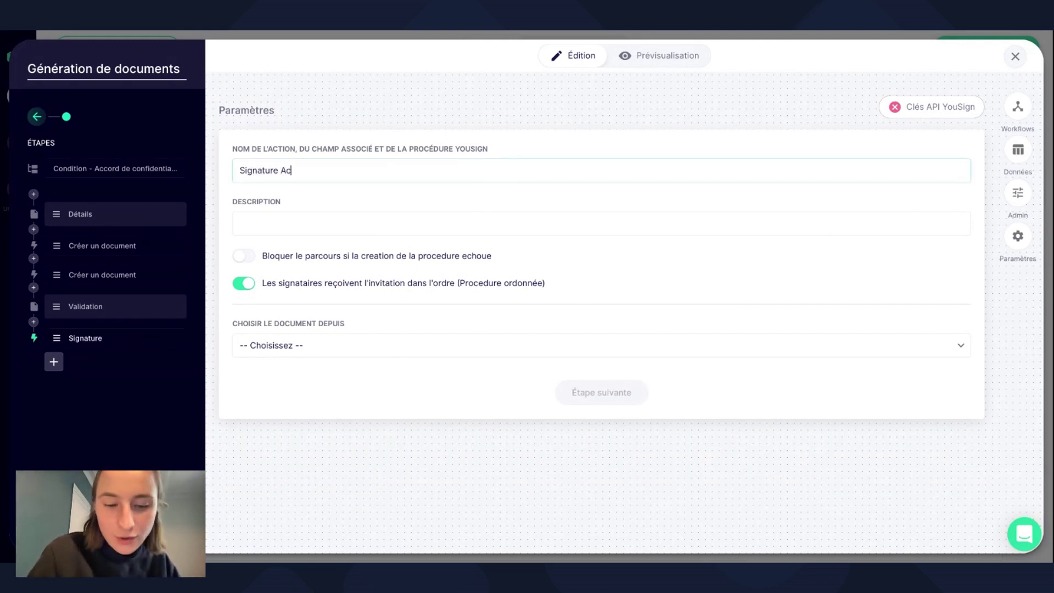
type("cordn")
key("BackSpace")
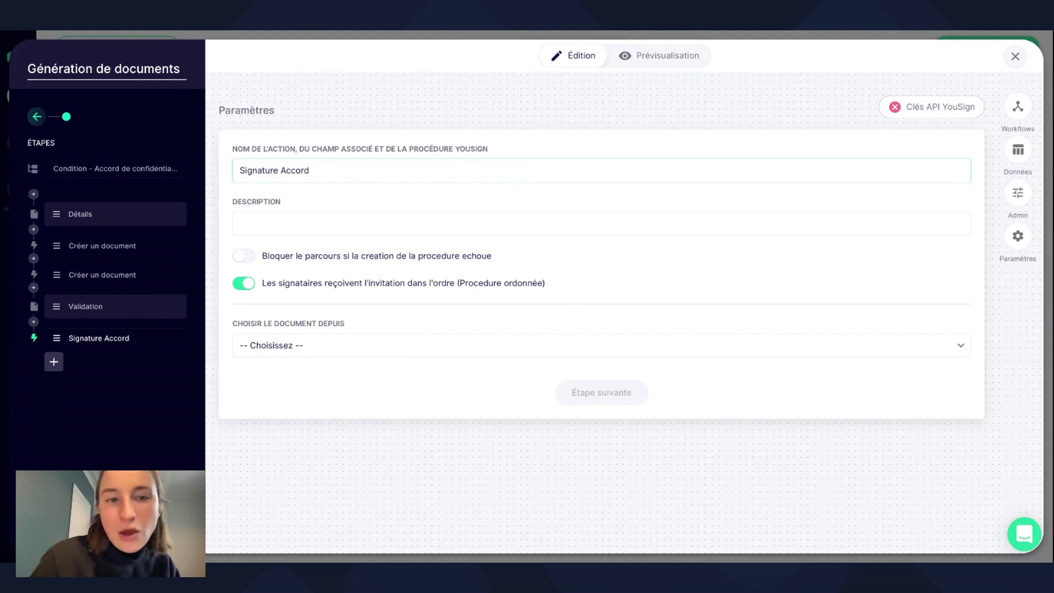
type("de confidentialité")
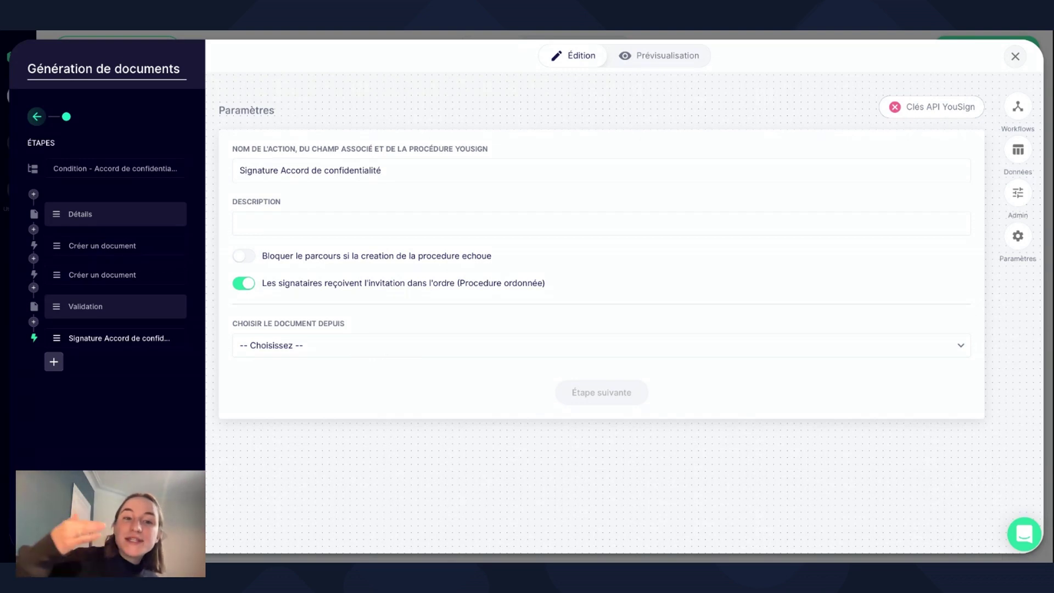
Set the document to sign to the action-created file Accord de confidentialité.pdf.
left_click(395, 355)
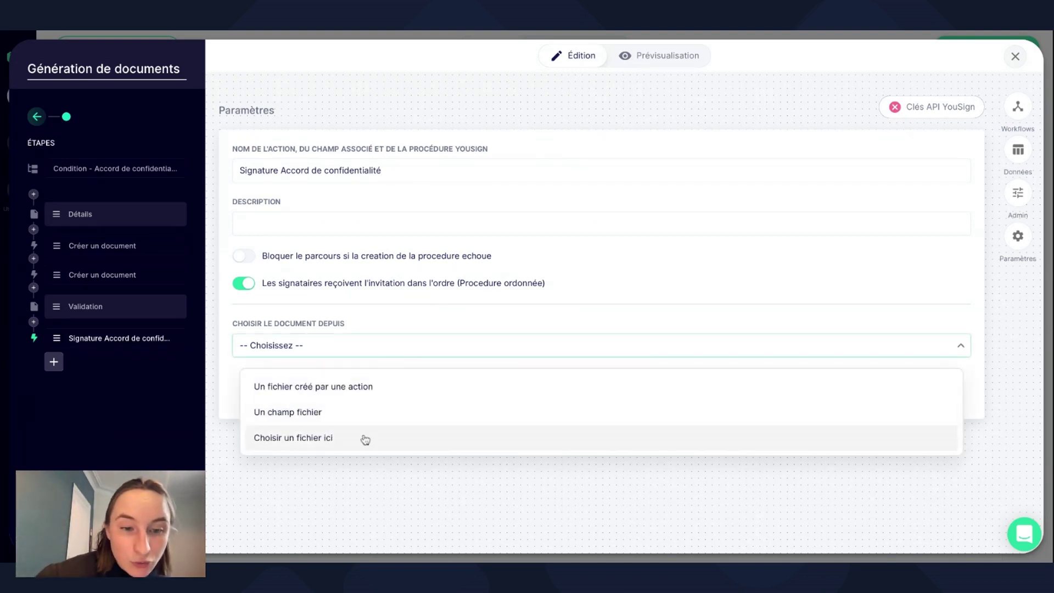
left_click(372, 387)
left_click(371, 399)
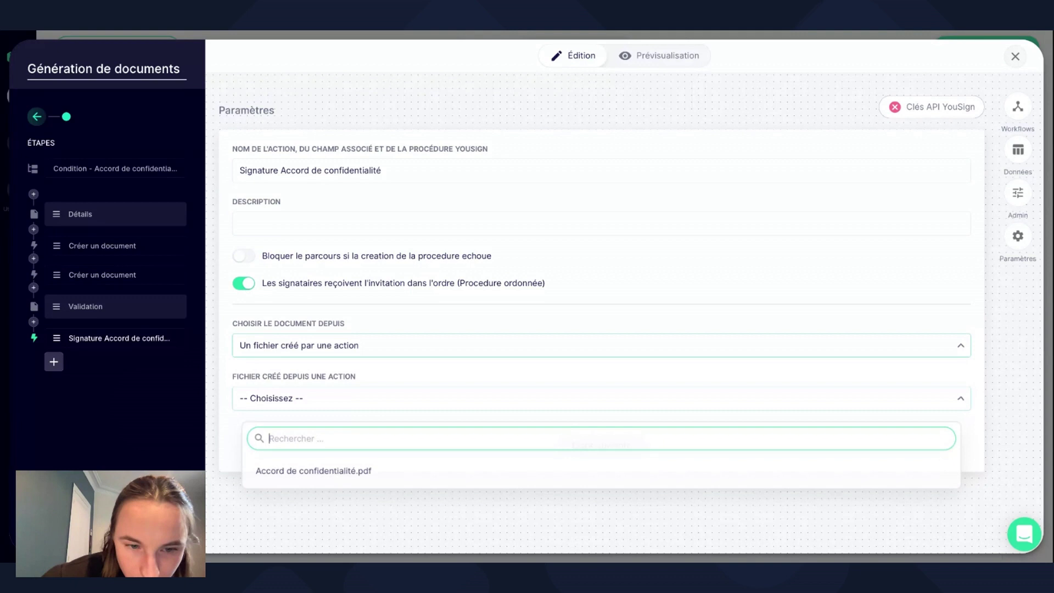
left_click(367, 481)
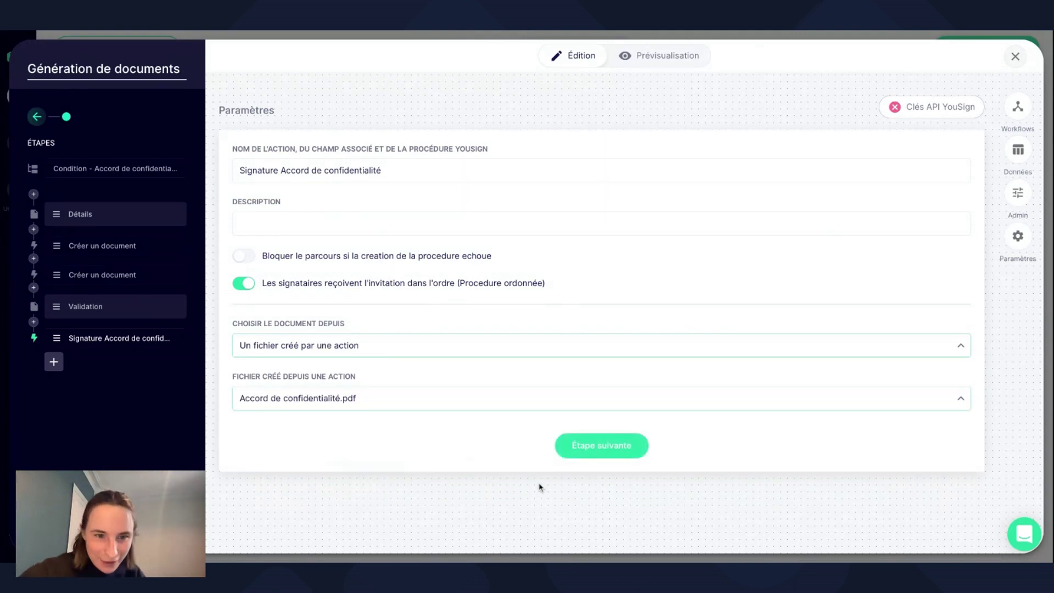
left_click(602, 448)
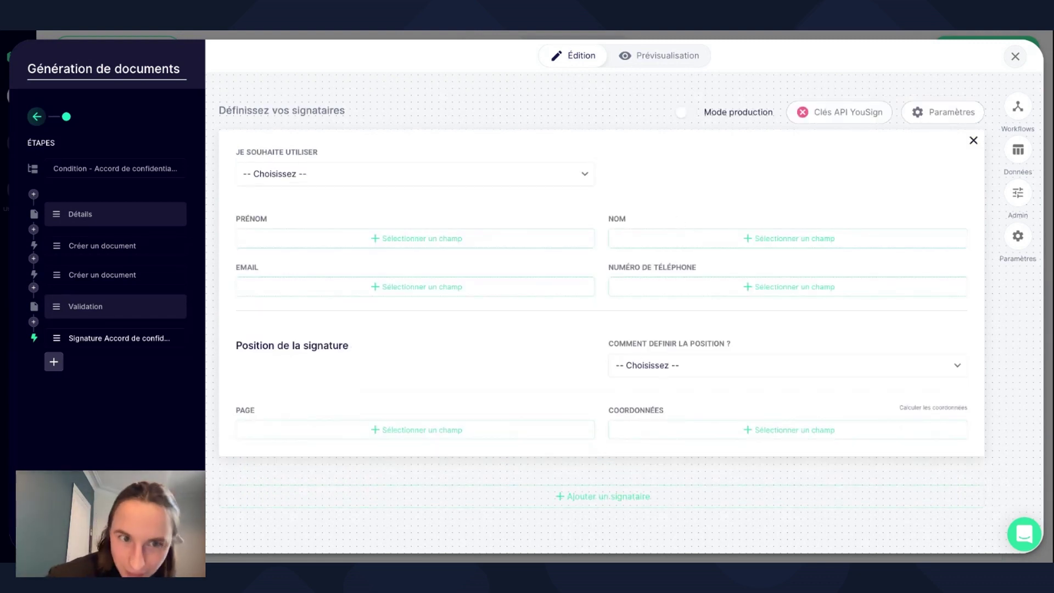
Take signer details from journey fields: first name from Prenom Client, email from Email Client.
left_click(486, 174)
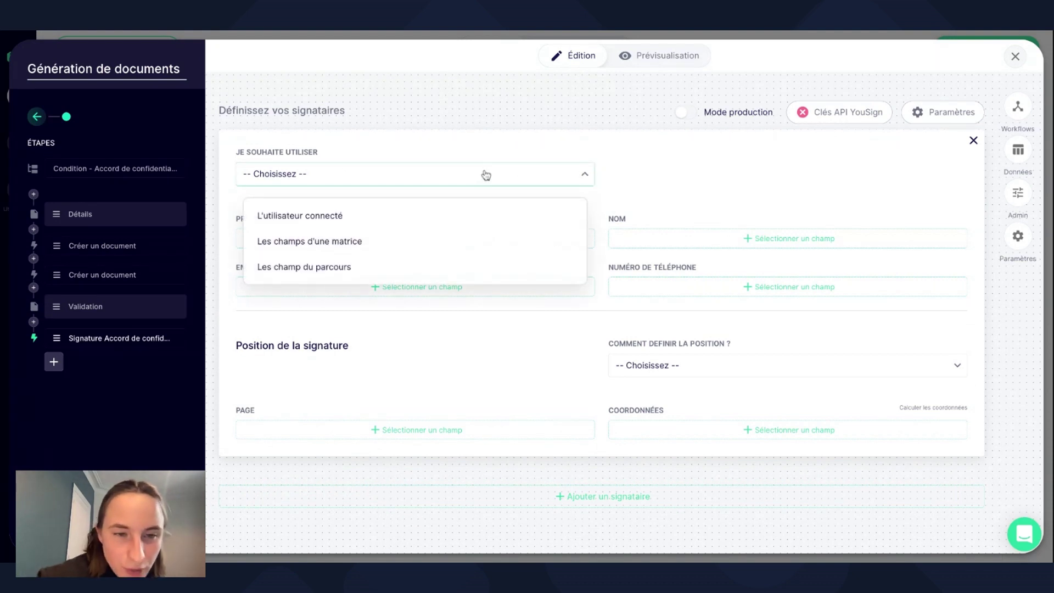
left_click(468, 268)
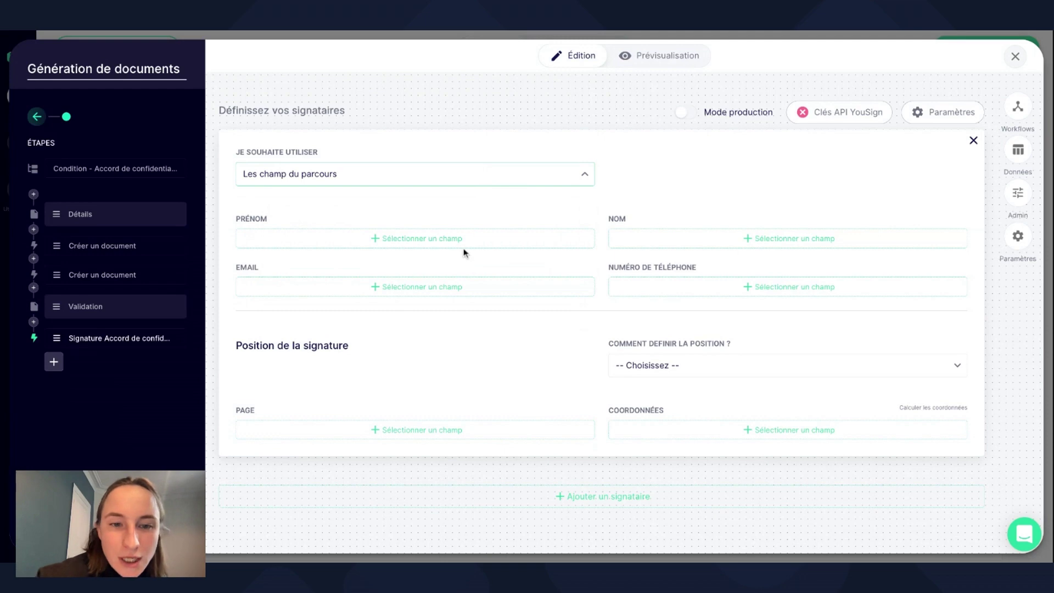
left_click(465, 244)
left_click(471, 361)
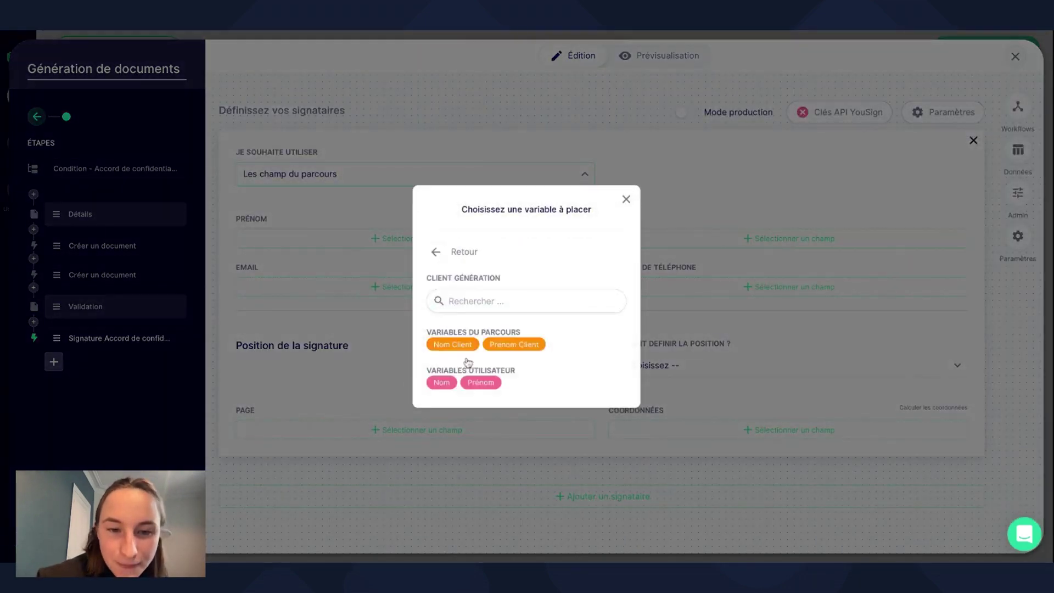
left_click(508, 346)
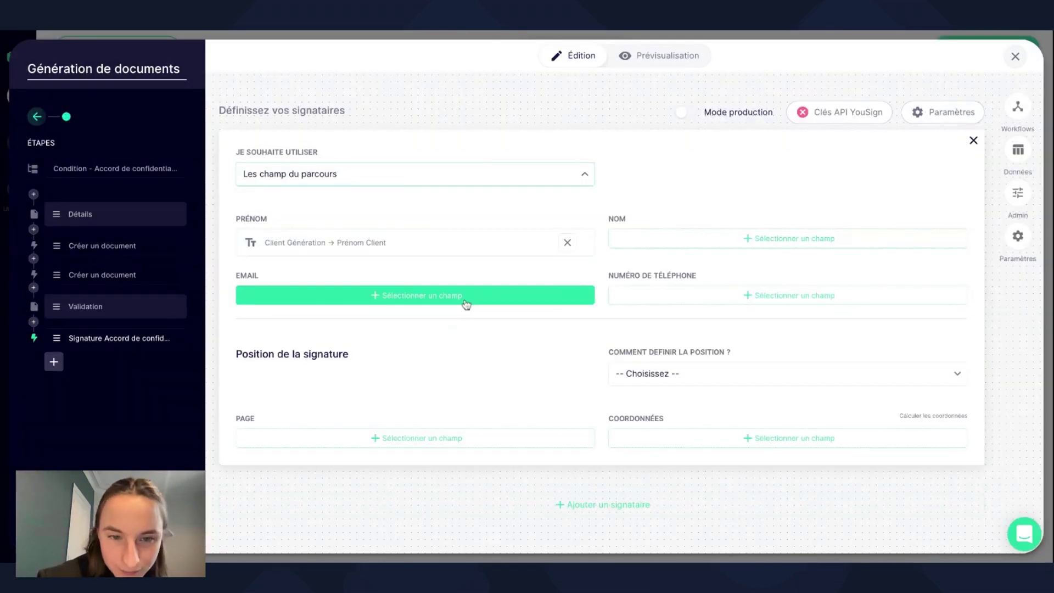
left_click(468, 301)
left_click(471, 362)
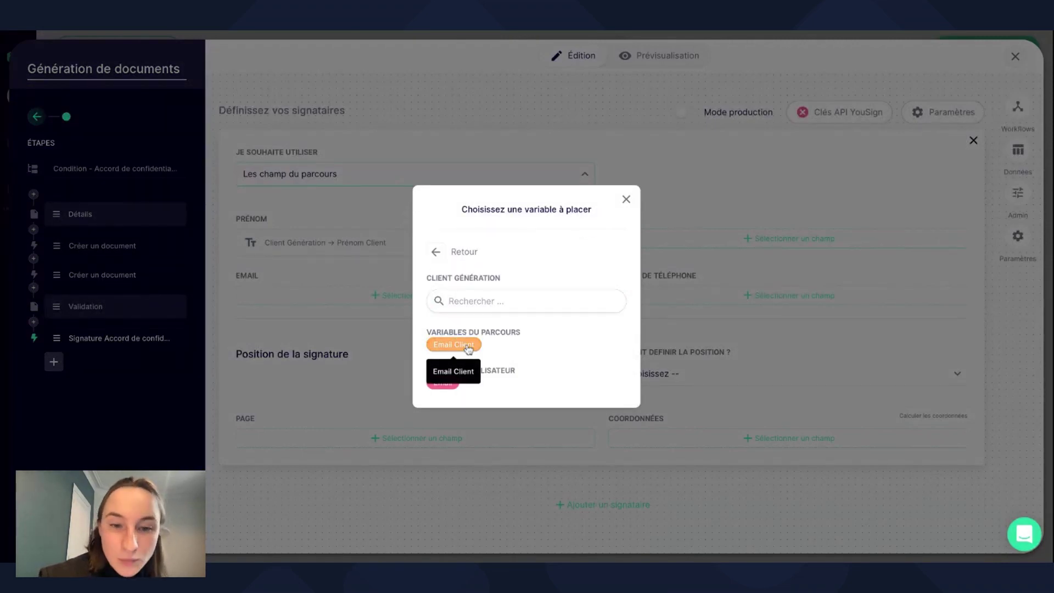
left_click(468, 346)
Map the signer's last name to Nom Client and phone number to Téléphone Client.
left_click(743, 242)
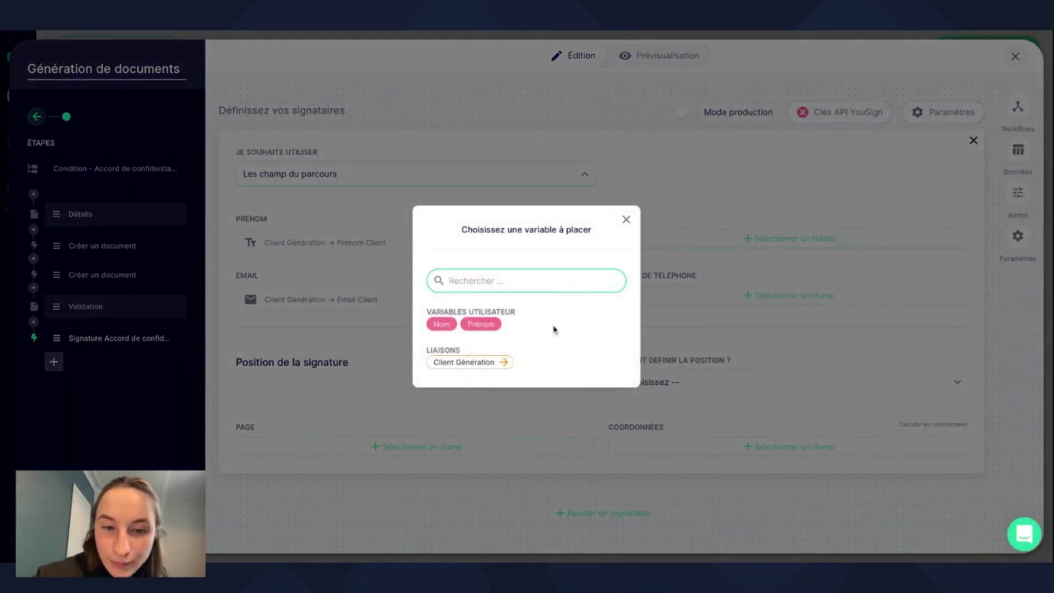
left_click(499, 362)
left_click(470, 347)
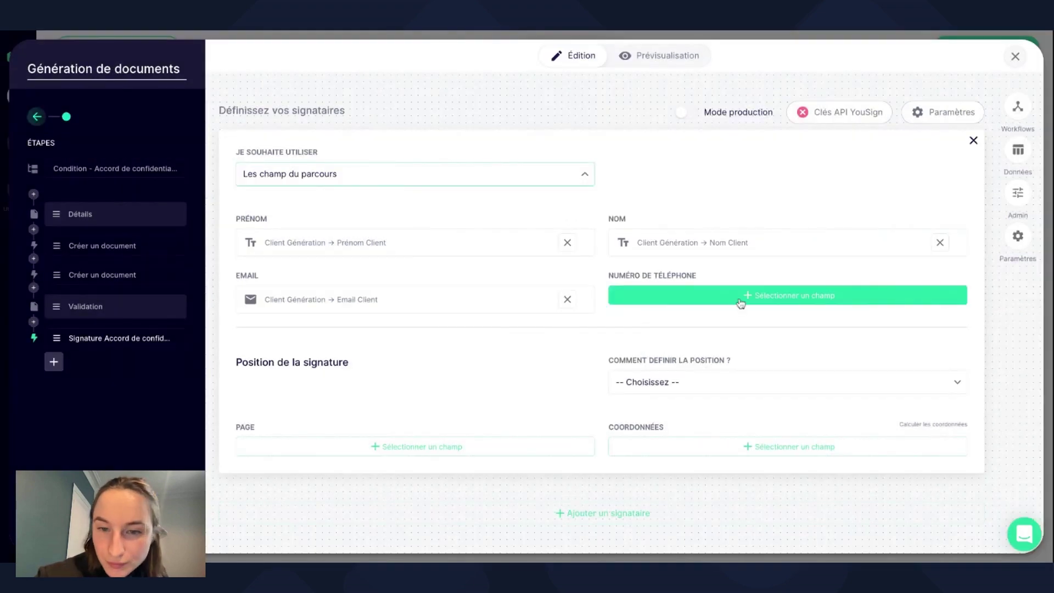
left_click(741, 299)
left_click(493, 364)
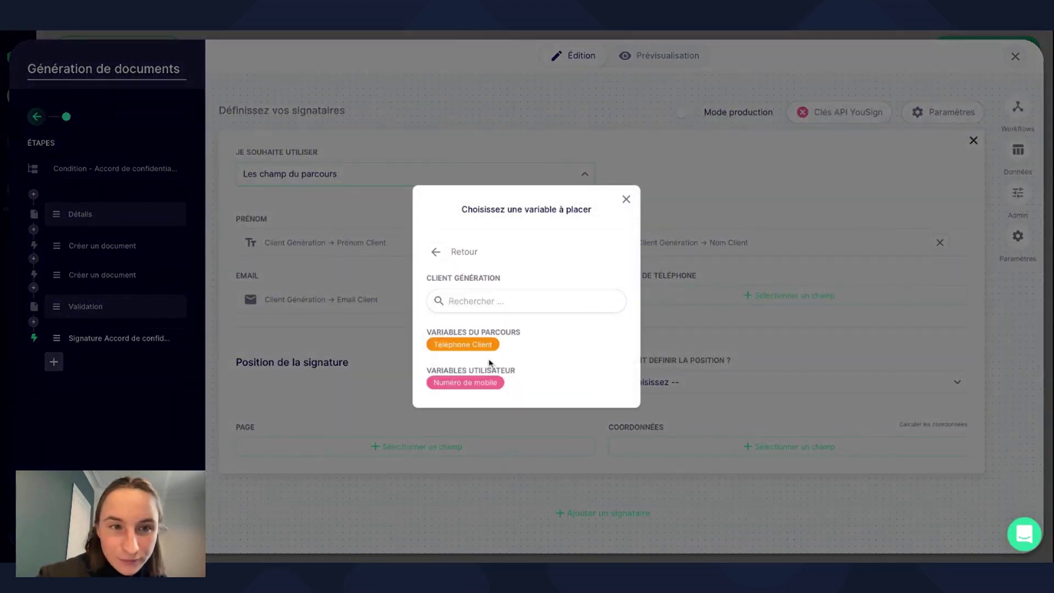
left_click(475, 347)
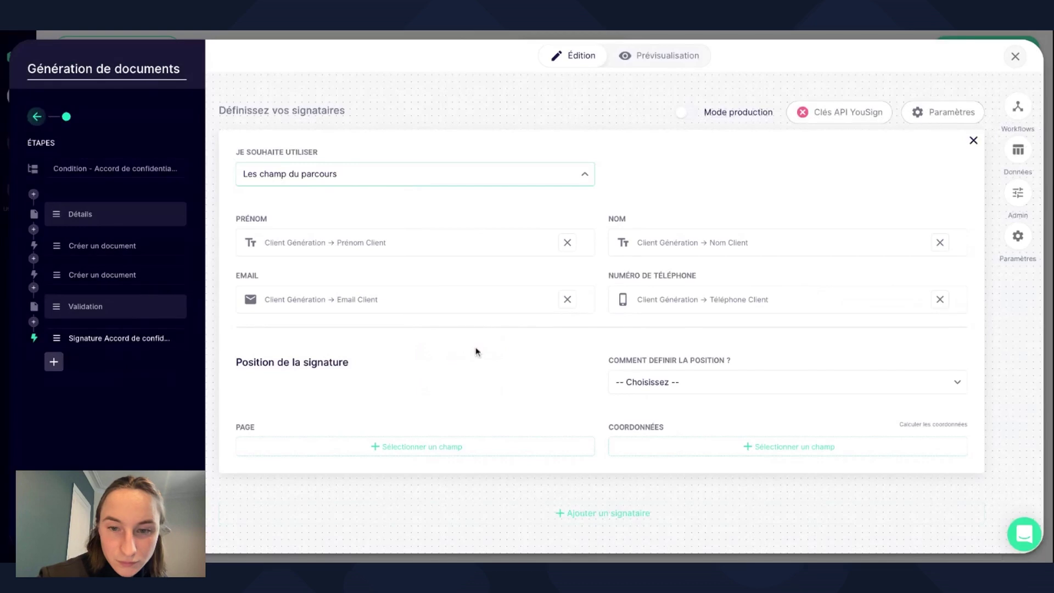
left_click(663, 378)
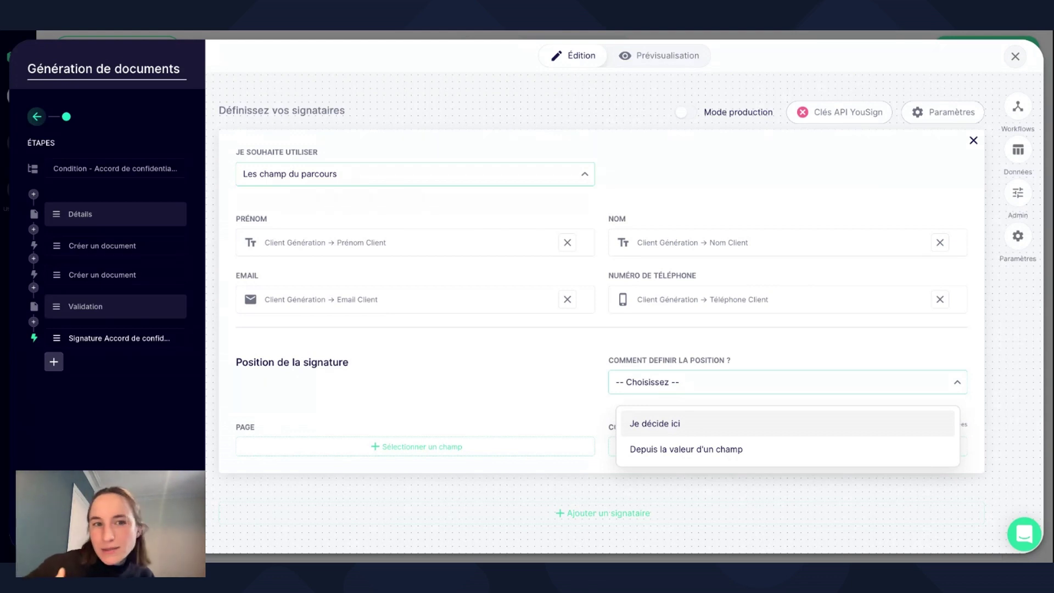
Set the signature position to be decided manually on page 1 and launch YouSign's coordinate calculator.
left_click(676, 423)
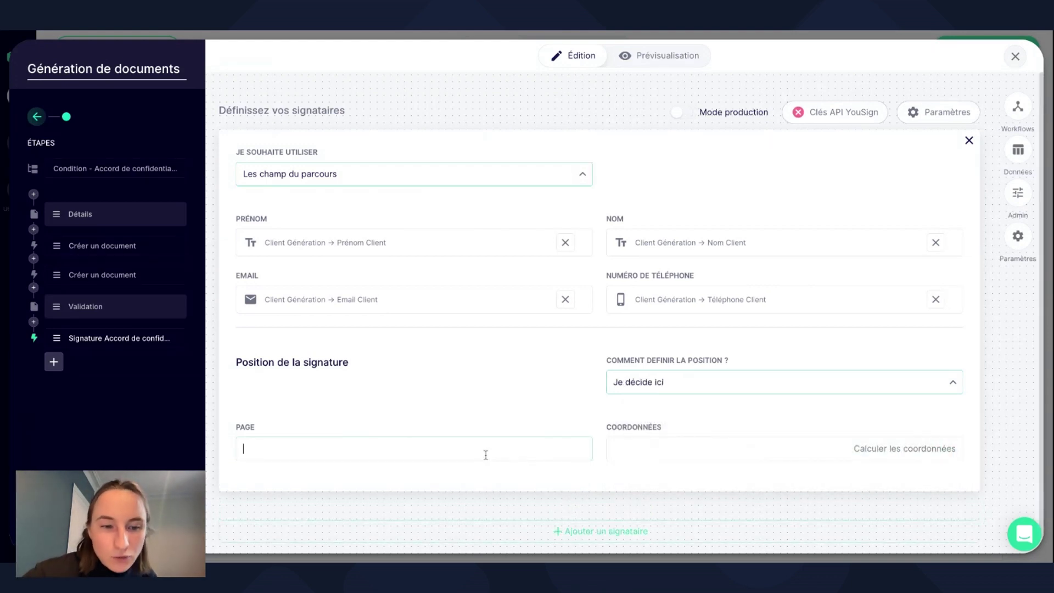
type("12")
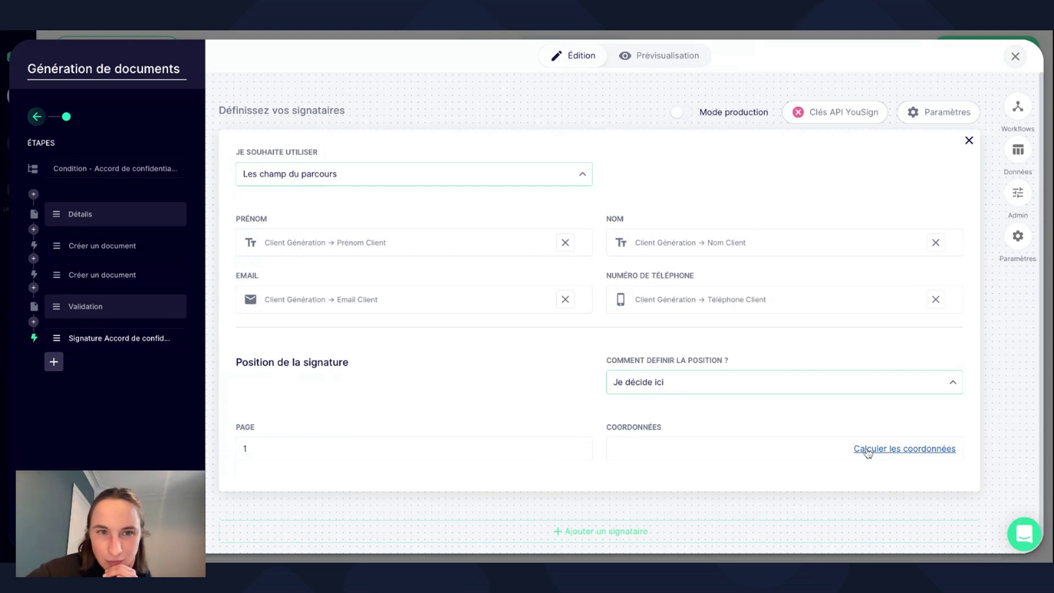
left_click(904, 448)
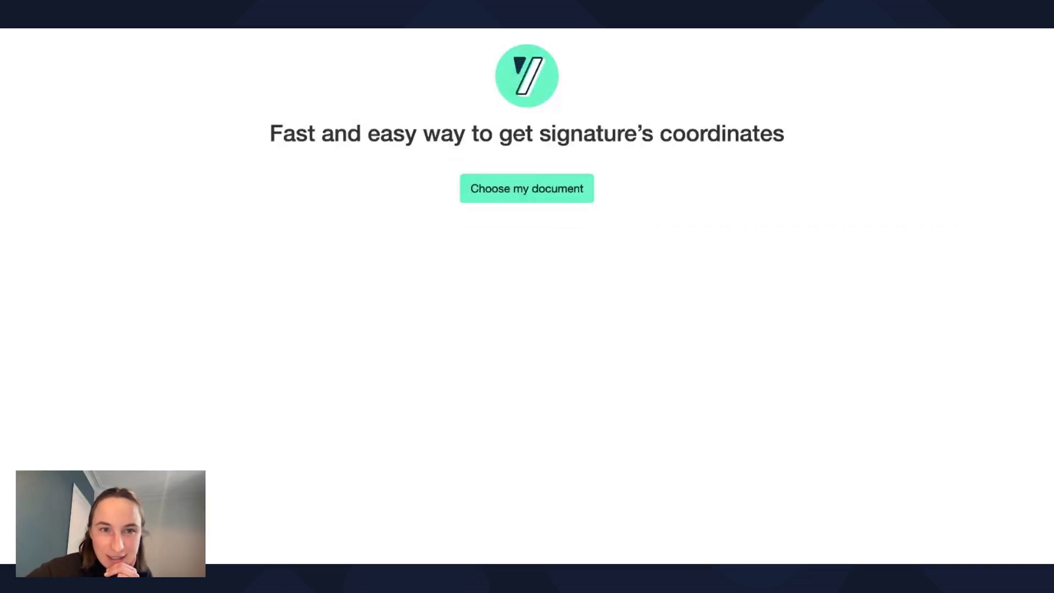
Load the Formulaire PDF and place the signature box low on page 1, giving coordinates 417,45,516,84.
left_click(517, 191)
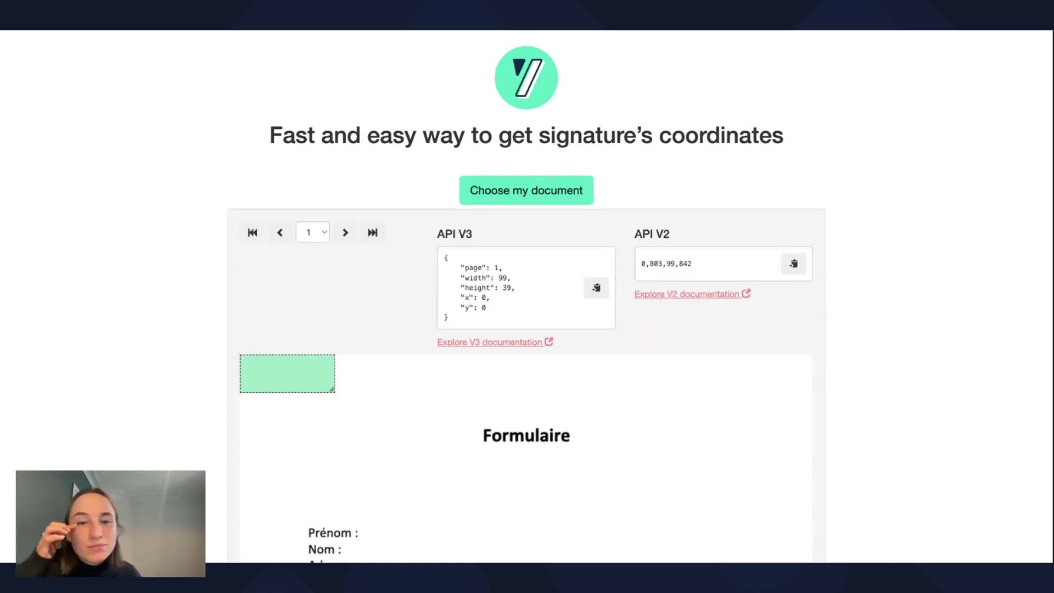
left_click_drag(304, 391, 574, 520)
scroll(583, 522, "down", 5)
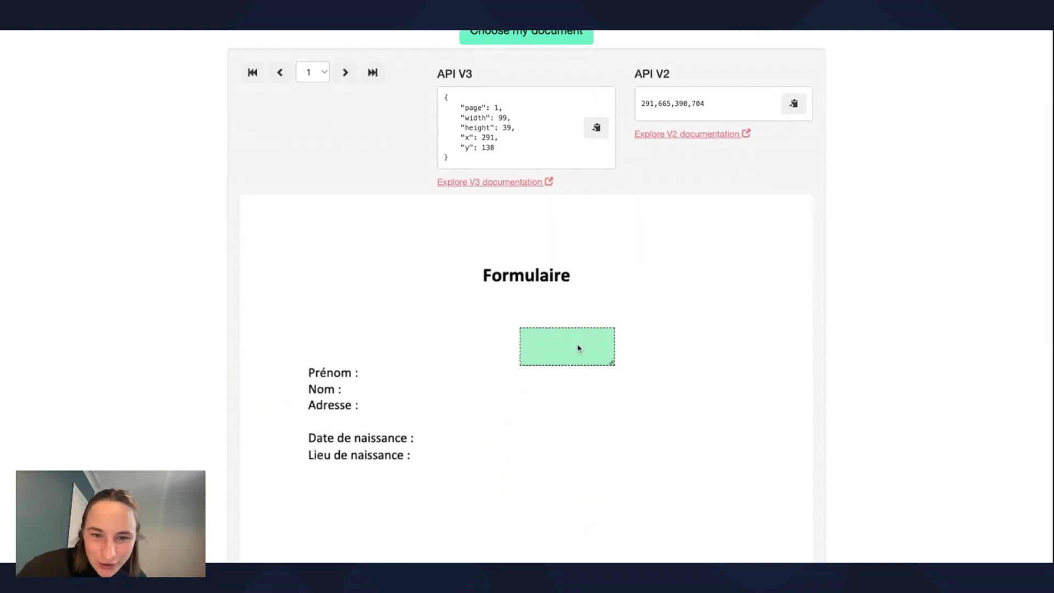
left_click_drag(574, 348, 577, 489)
scroll(579, 487, "down", 10)
scroll(579, 488, "up", 4)
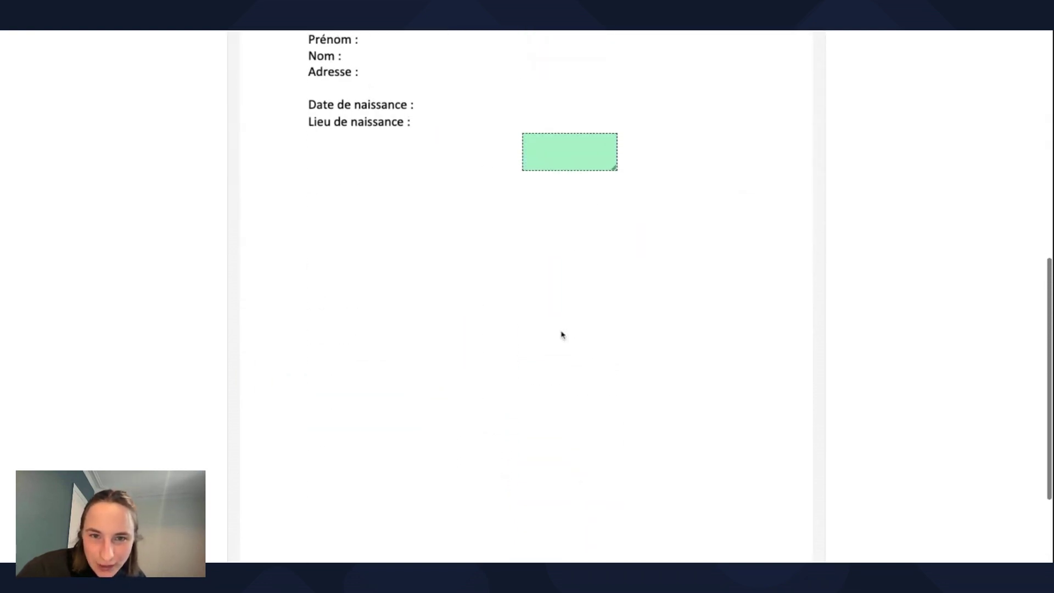
scroll(595, 393, "down", 4)
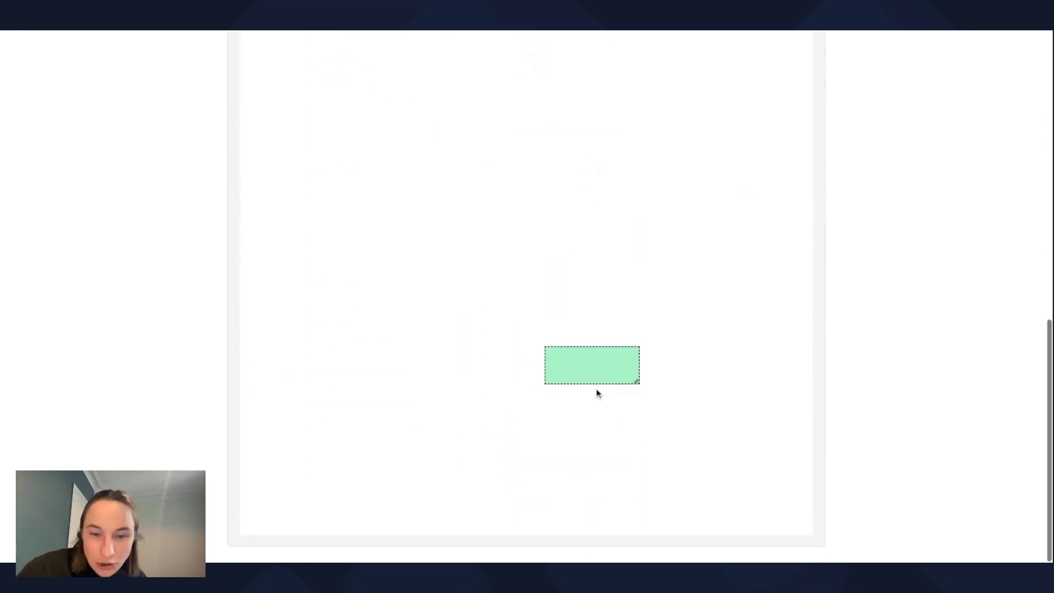
mouse_move(602, 371)
left_mouse_down()
mouse_move(724, 483)
mouse_move(707, 452)
mouse_move(700, 468)
left_mouse_up()
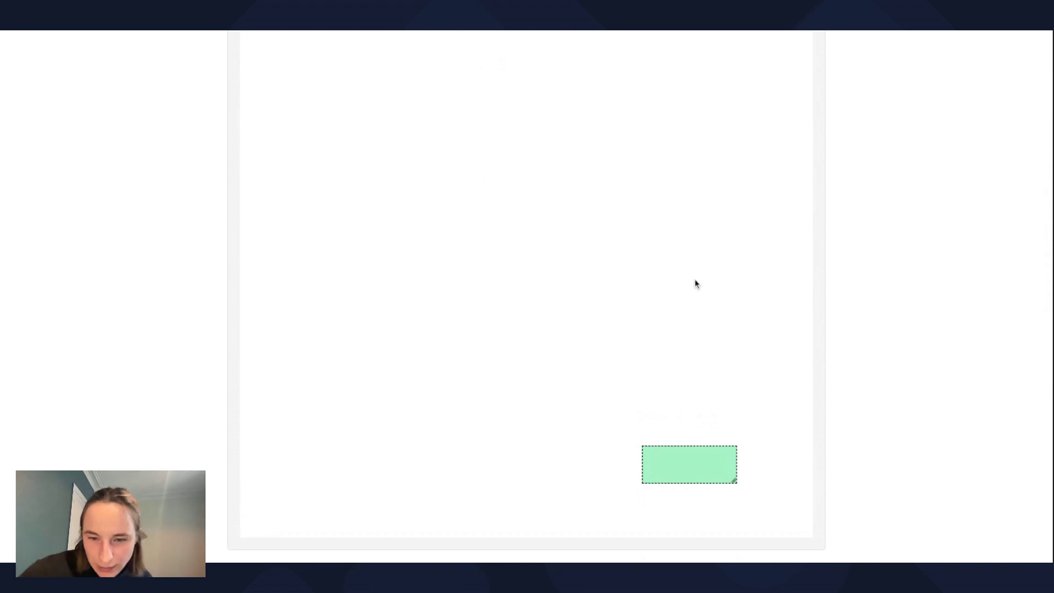
left_click_drag(690, 453, 689, 463)
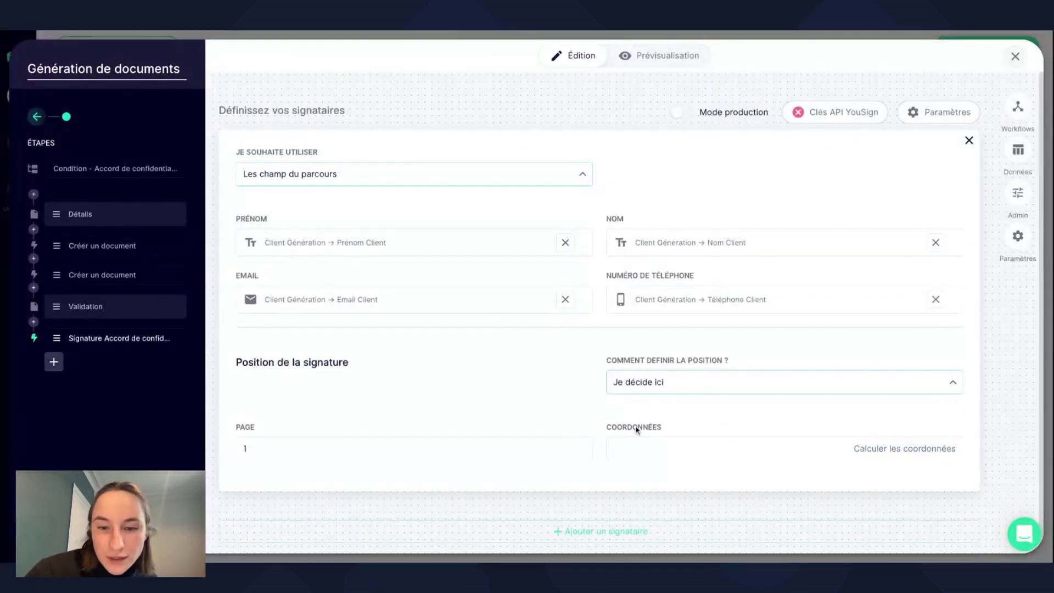
left_click(629, 446)
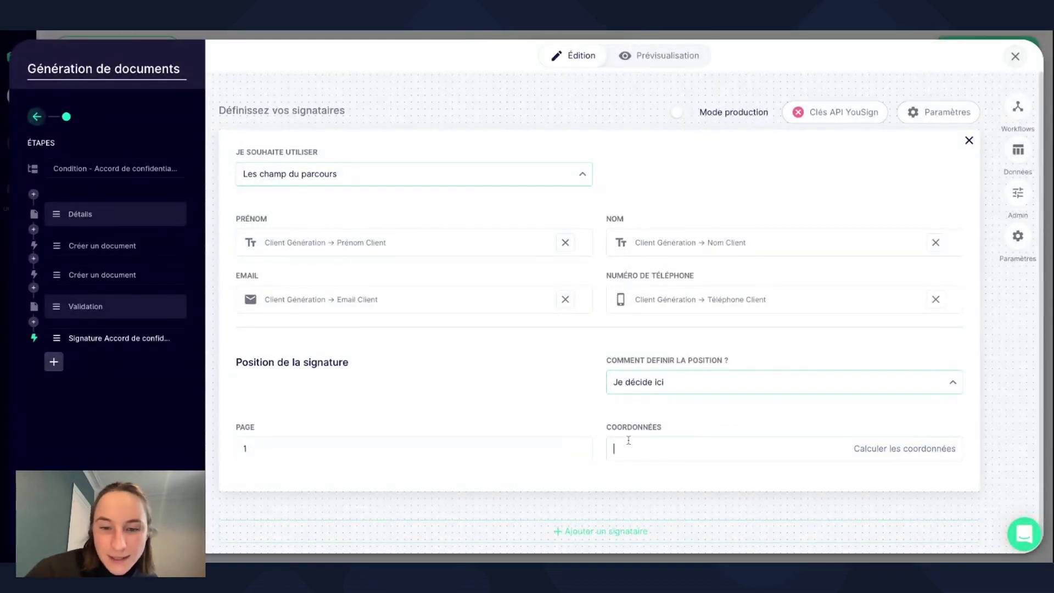
Paste coordinates 417,45,516,84 into Coordonnées and dismiss the YouSign API keys prompt.
type("417,45,516,84")
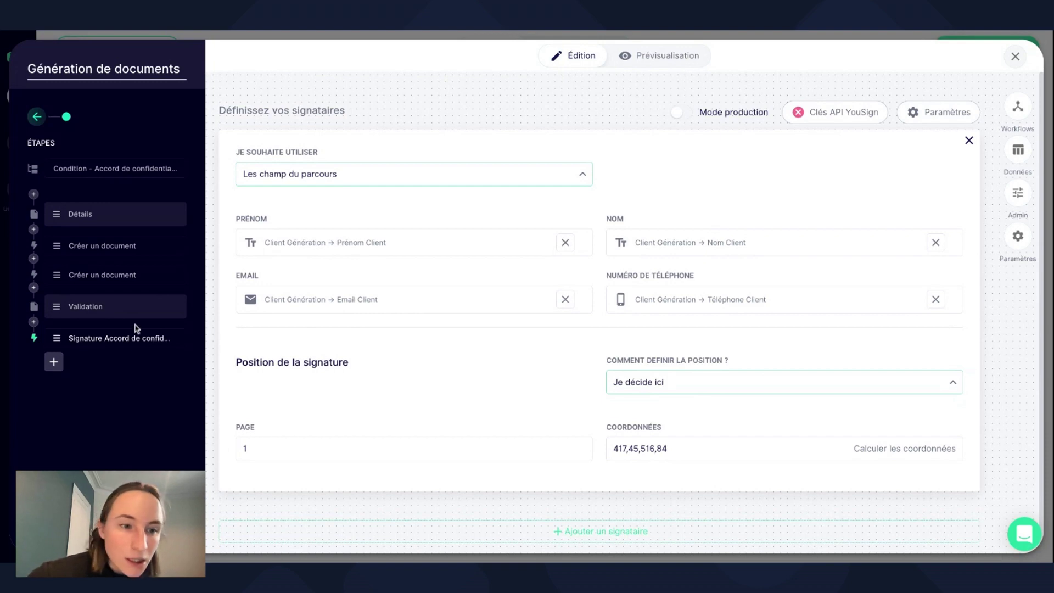
left_click(86, 307)
left_click(85, 337)
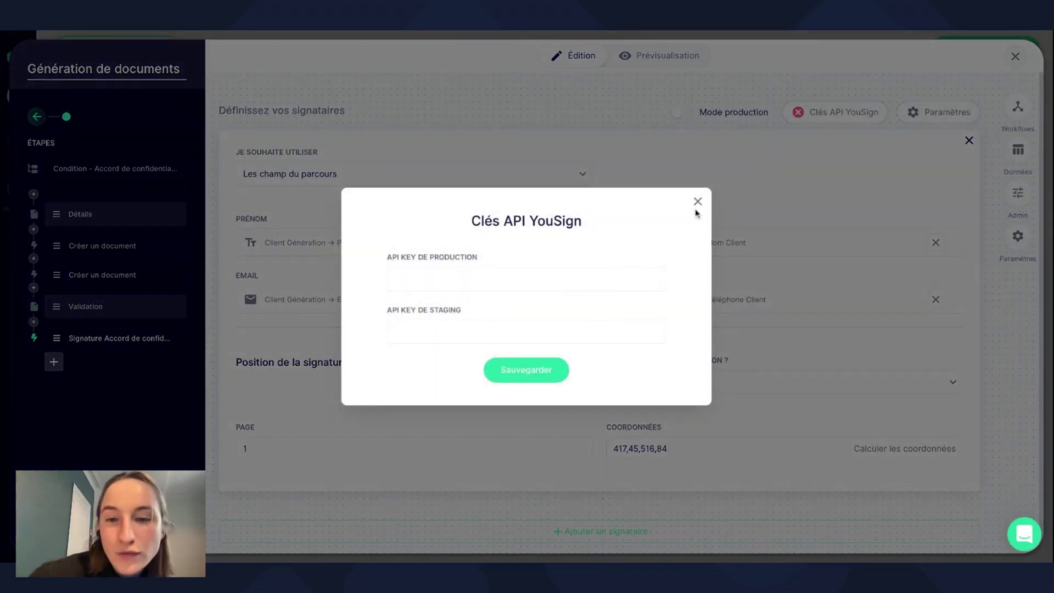
left_click(697, 203)
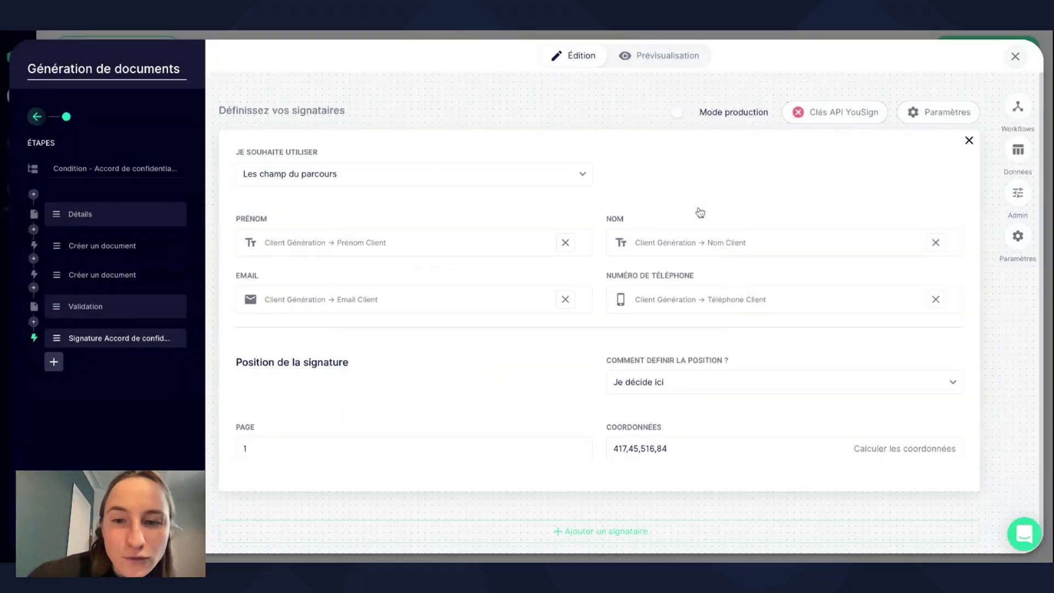
Preview the generated confidentiality agreement PDF in the Validation step down to the client signature block.
left_click(118, 303)
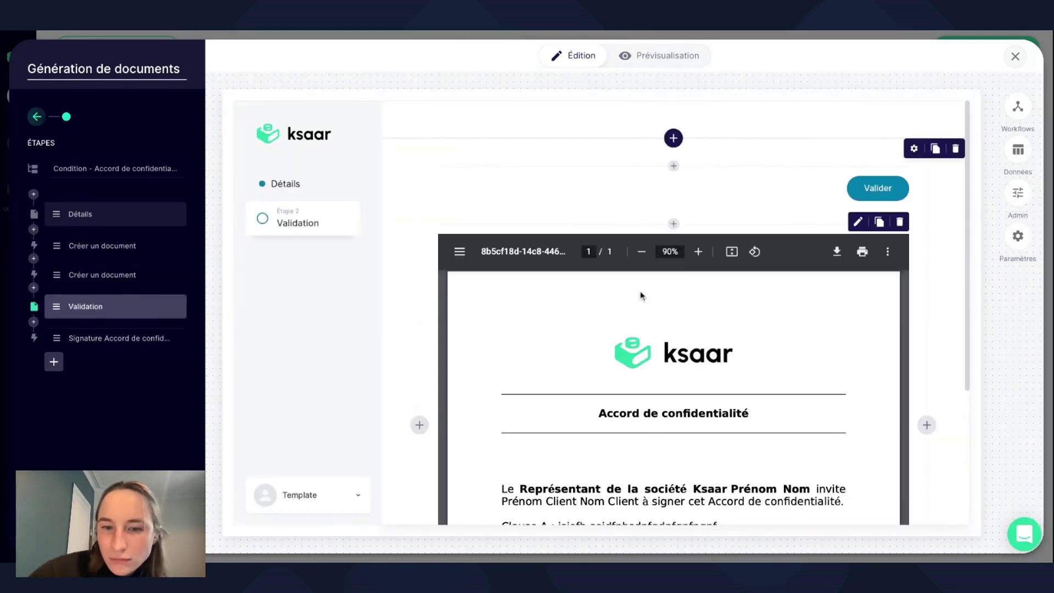
scroll(591, 400, "down", 8)
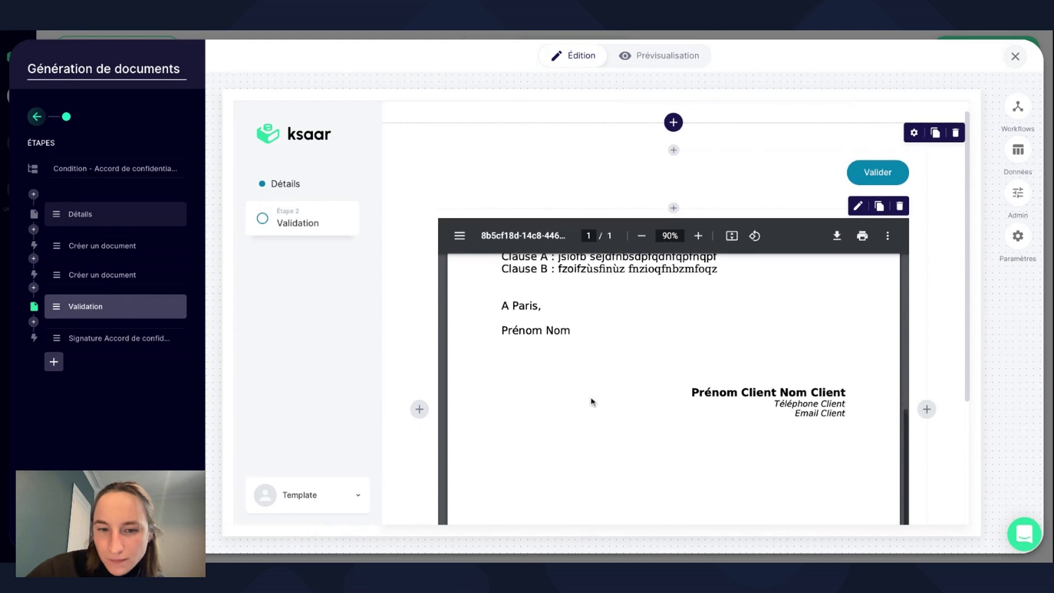
scroll(591, 402, "up", 5)
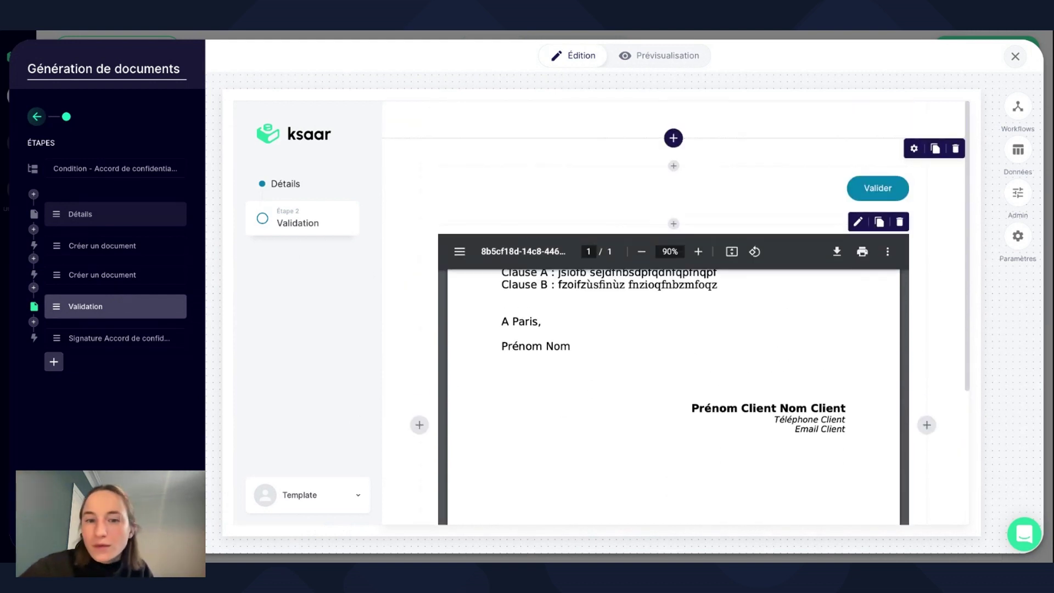
scroll(781, 372, "up", 2)
scroll(780, 372, "down", 6)
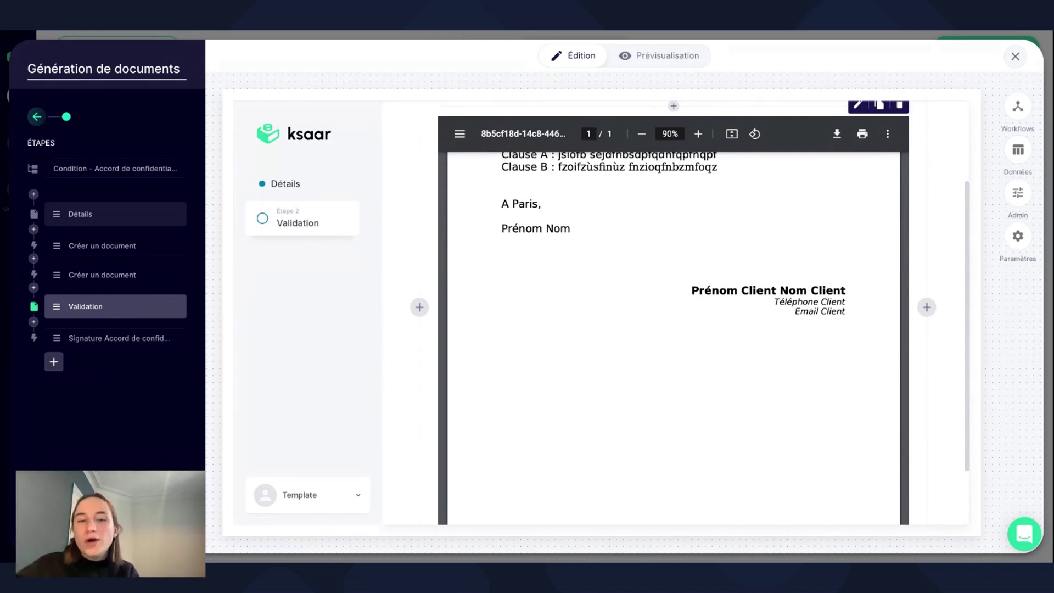
Add an Envoi de mail action step after the signature step.
left_click(55, 361)
left_click(85, 458)
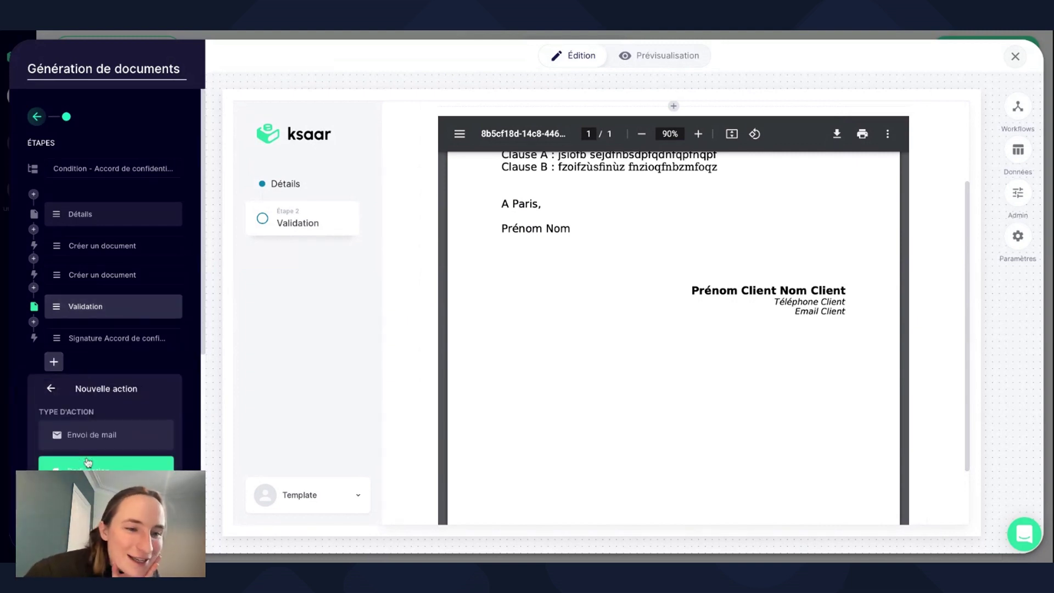
scroll(107, 445, "down", 5)
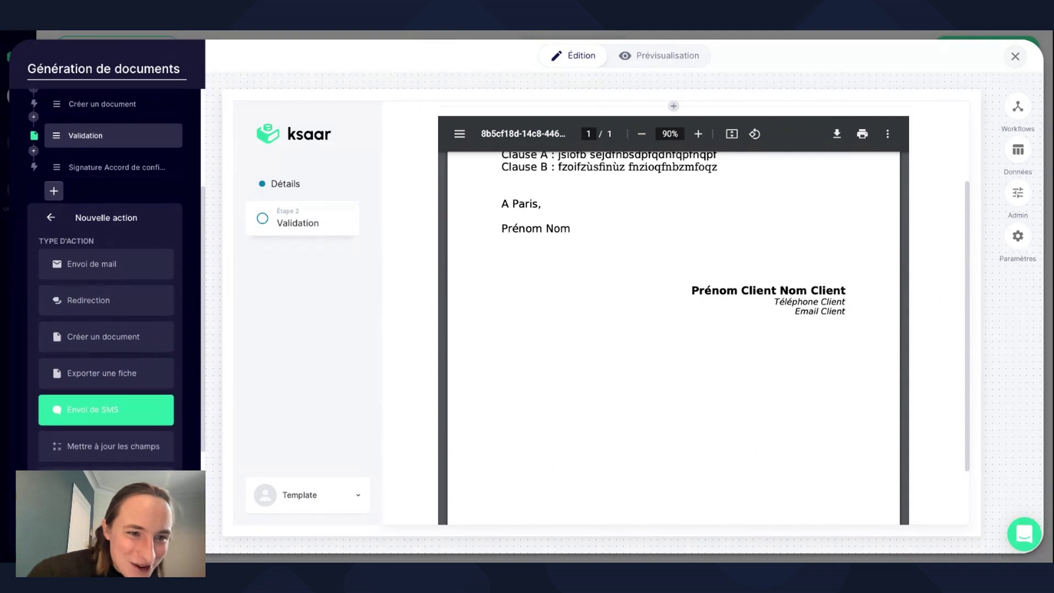
scroll(110, 356, "up", 2)
left_click(112, 334)
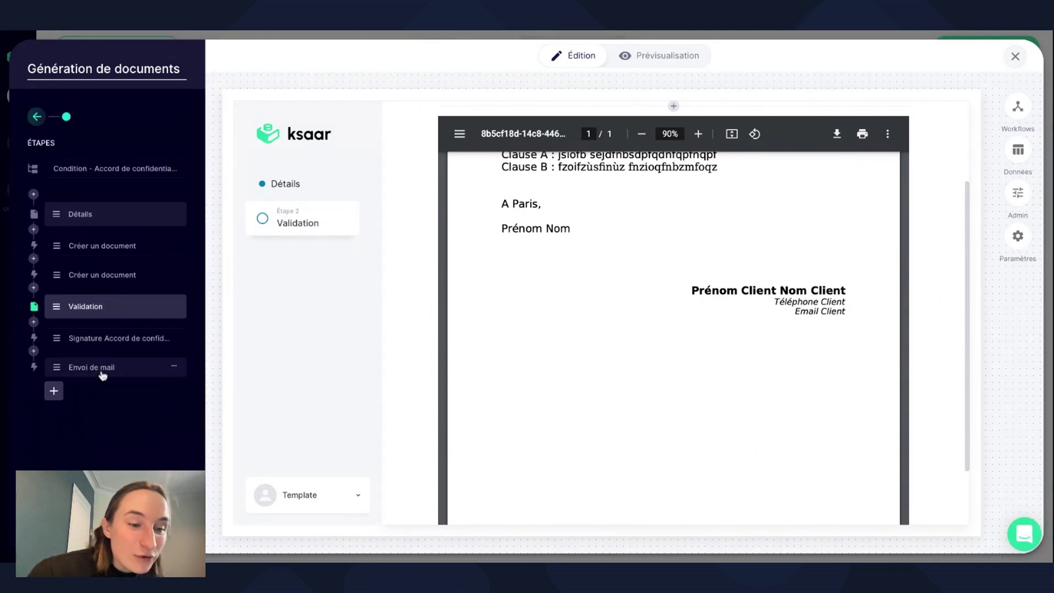
left_click(102, 373)
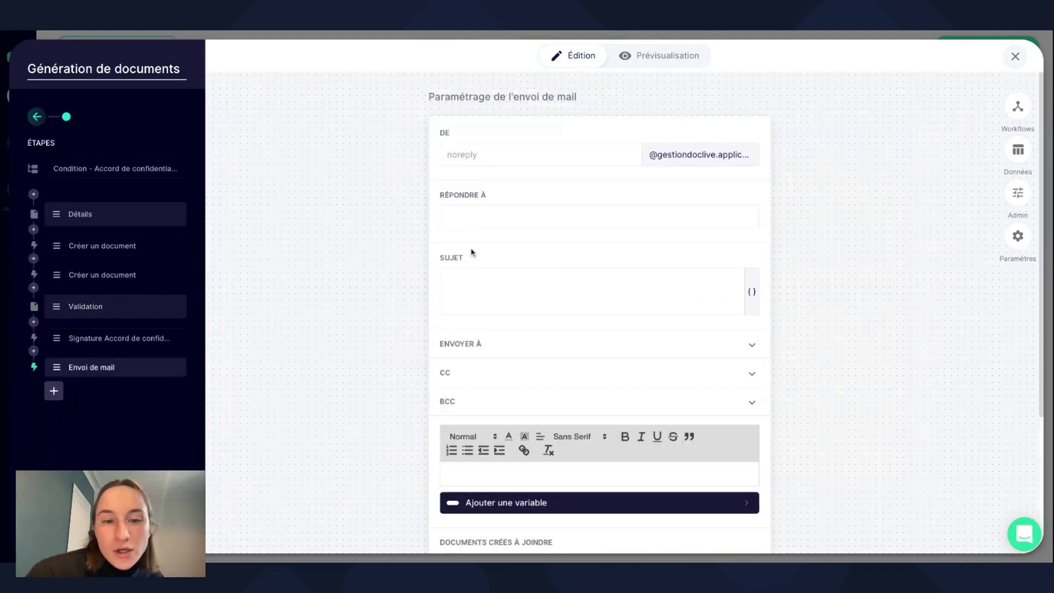
Enter the email subject 'Accord de confidentialité à signer'.
left_click(472, 309)
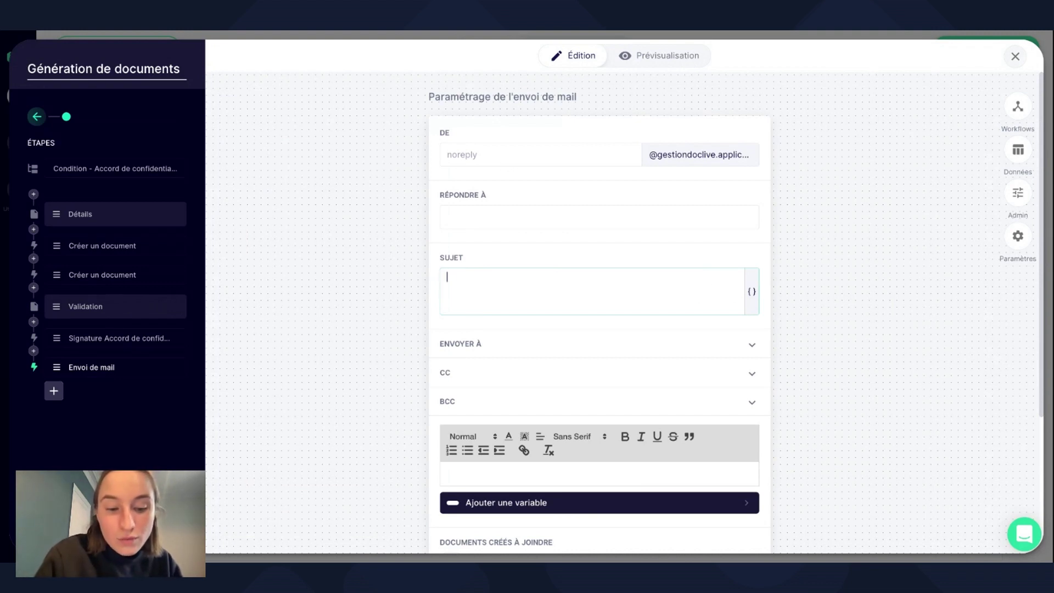
type("Acco")
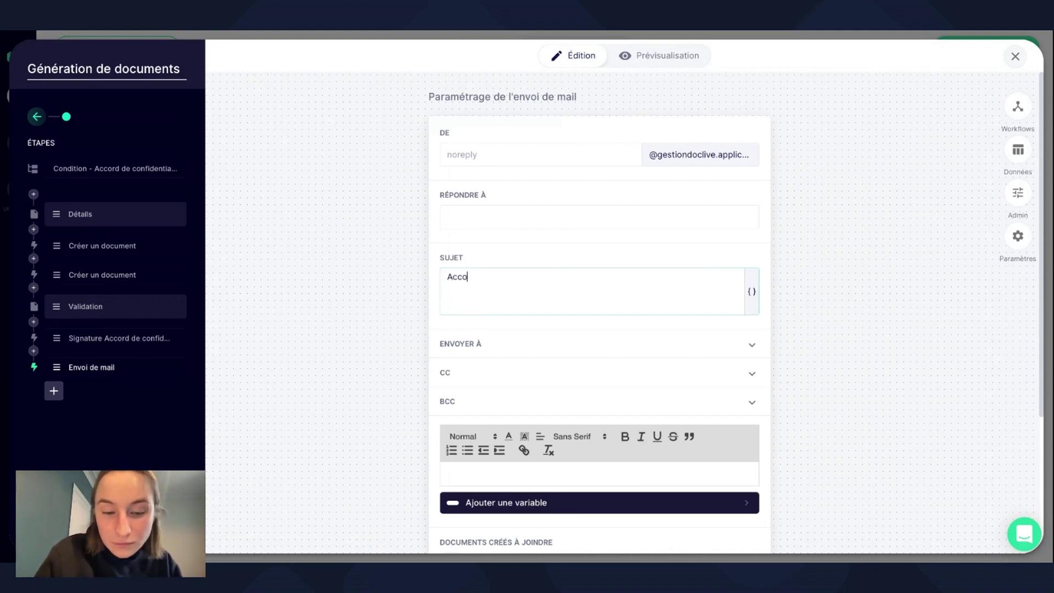
type("rd de confid")
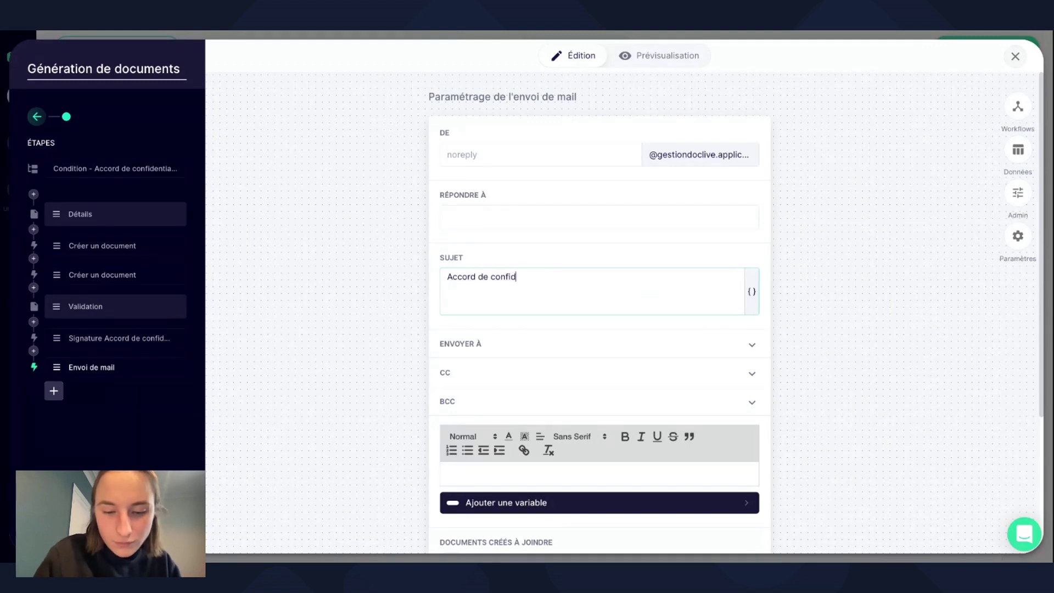
type("entialité")
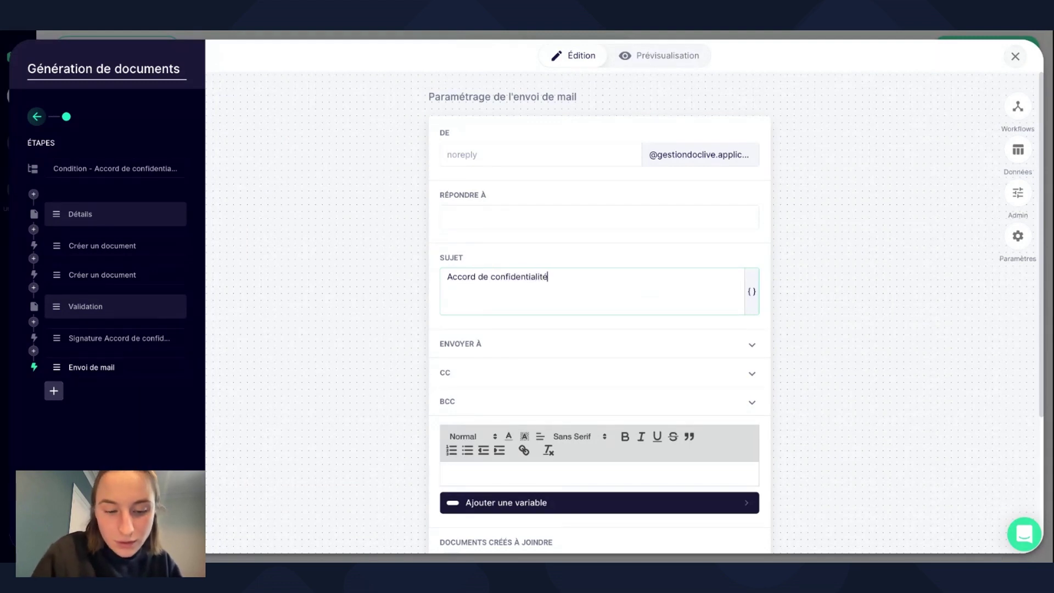
type(" à signer")
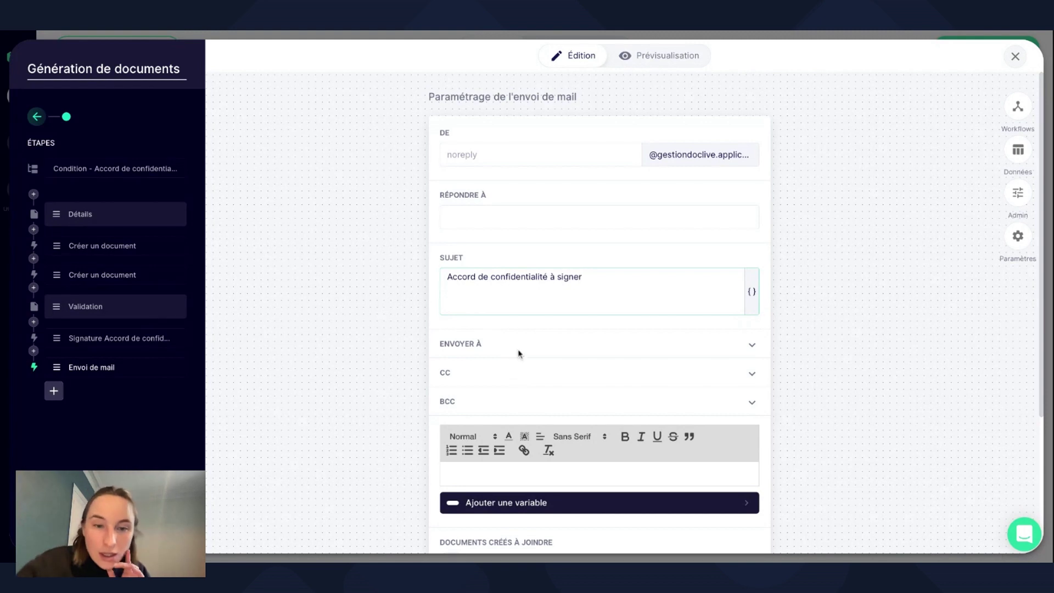
left_click(522, 351)
Send the email to the Client Génération Email Client field.
left_click(513, 421)
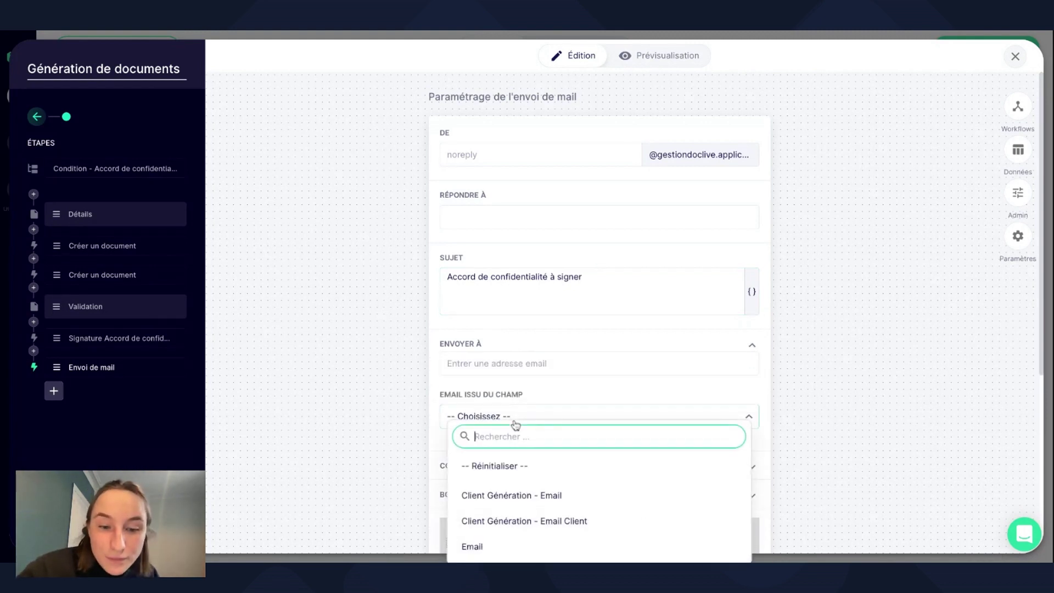
left_click(541, 522)
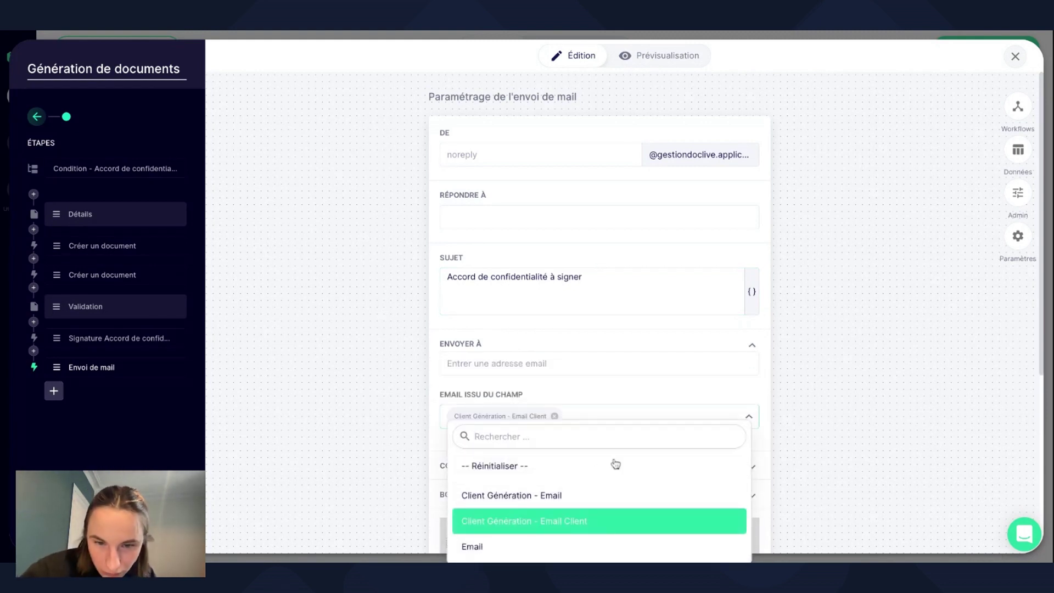
left_click(833, 439)
scroll(833, 437, "down", 4)
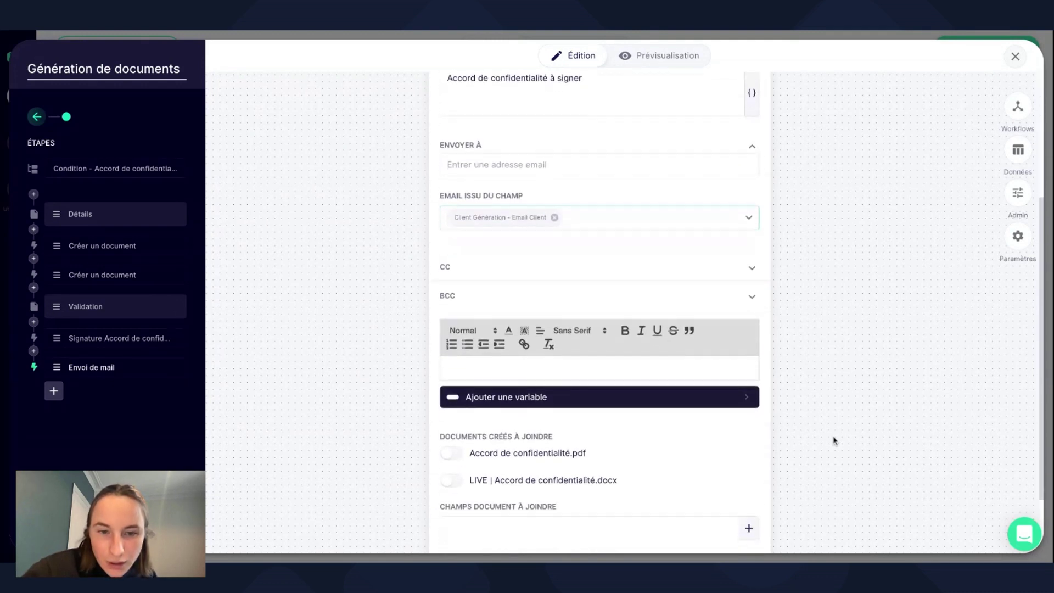
Write the body with a Client Génération variable and 'Vous trouverez l'accord de confidentialité à signer en pièce jointe.'.
left_click(571, 362)
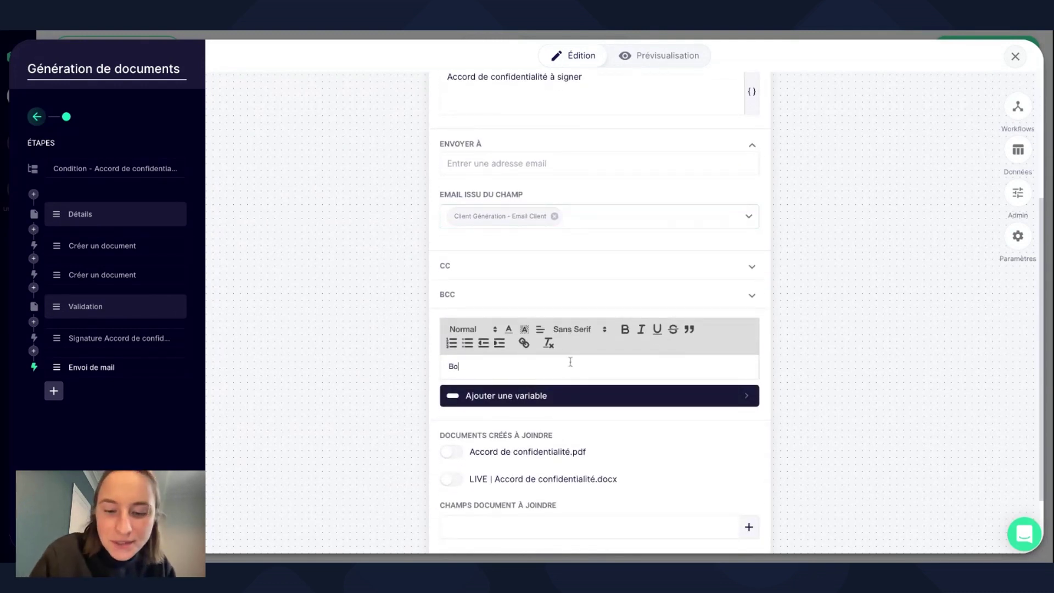
left_click(564, 401)
left_click(464, 371)
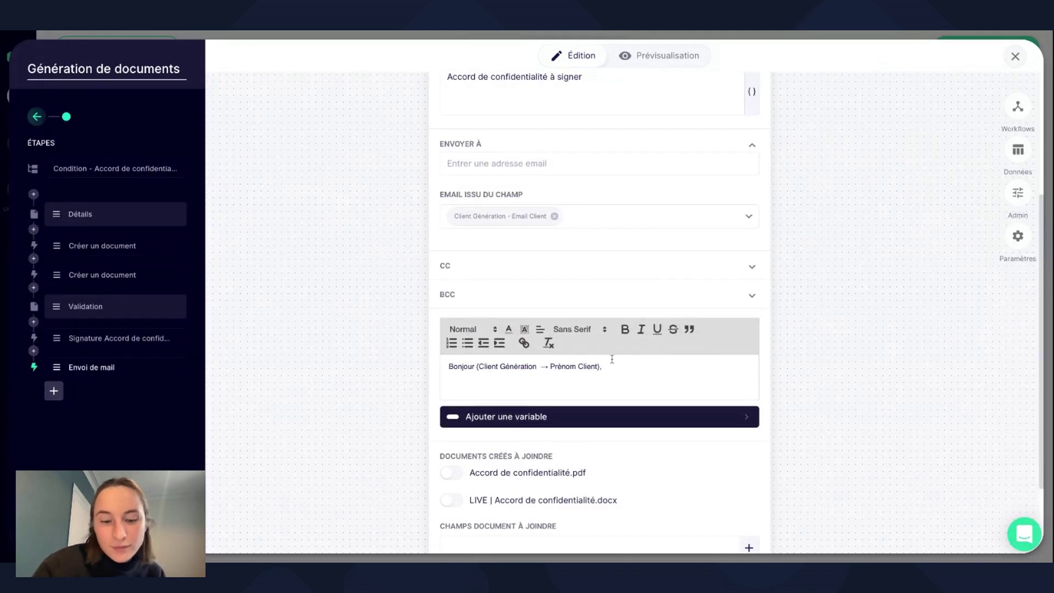
type("Vous trouverez")
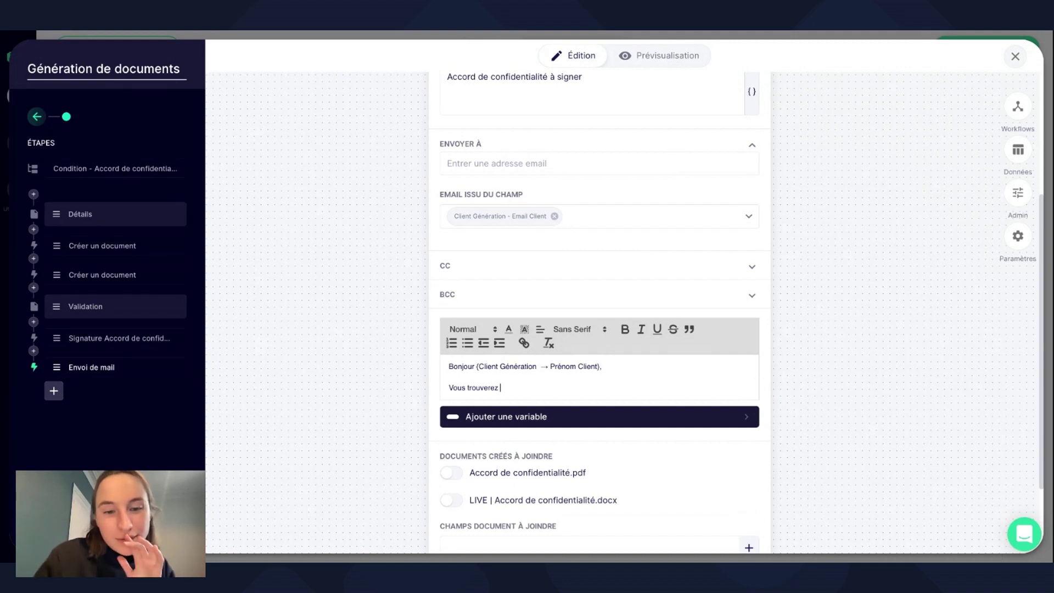
type(" votre ad")
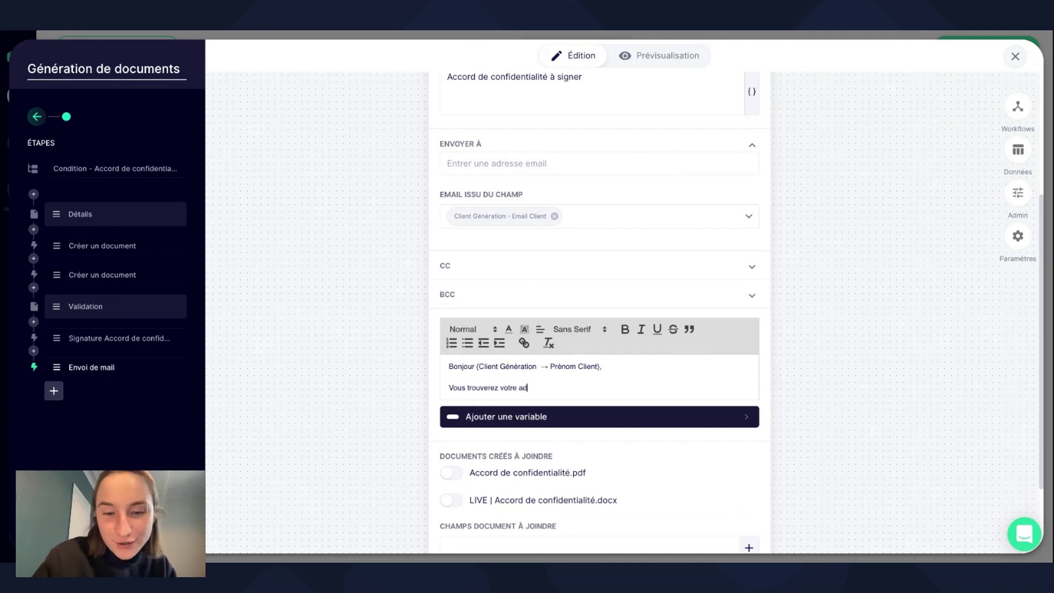
key("BackSpace")
type("ccord de c")
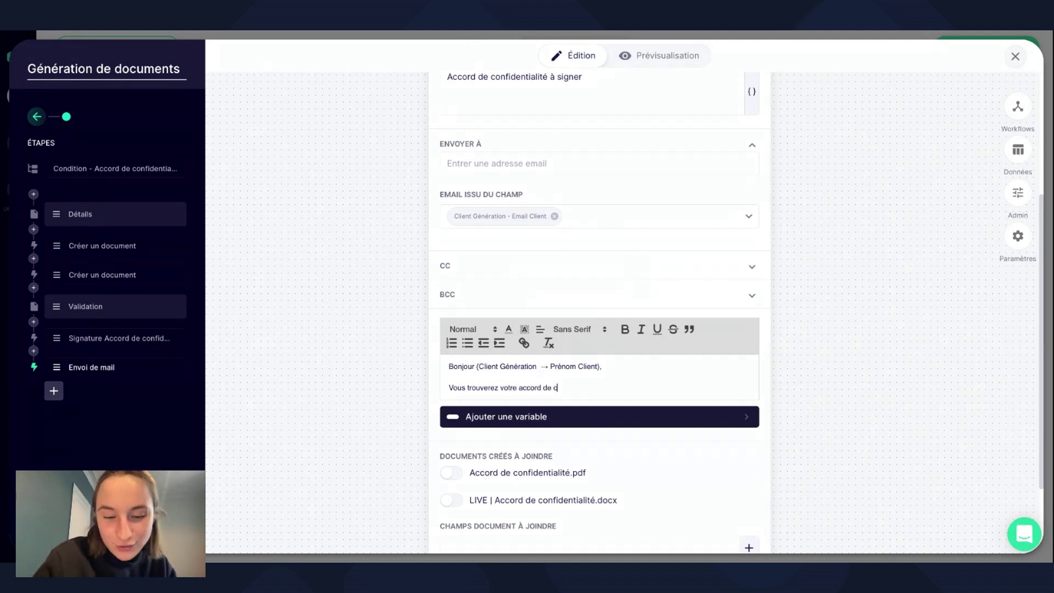
type("onfidentialité en ")
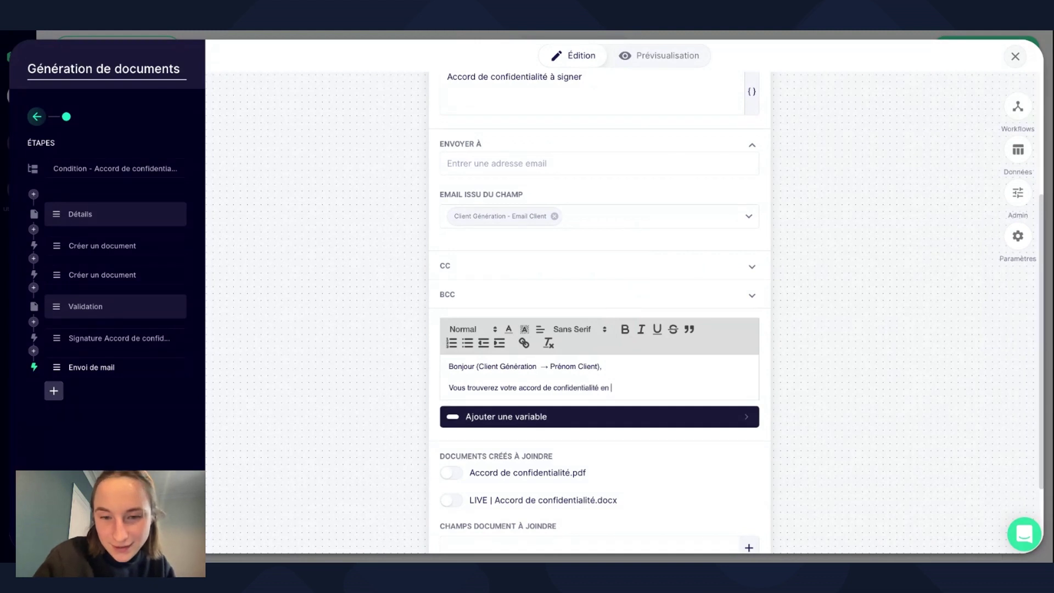
type("pièce join")
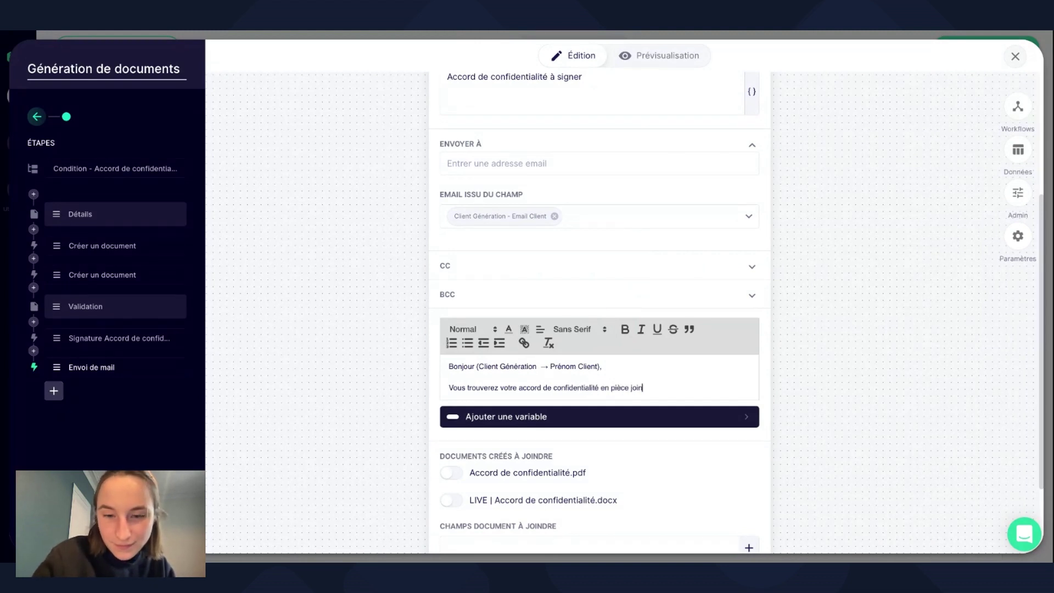
type("te.")
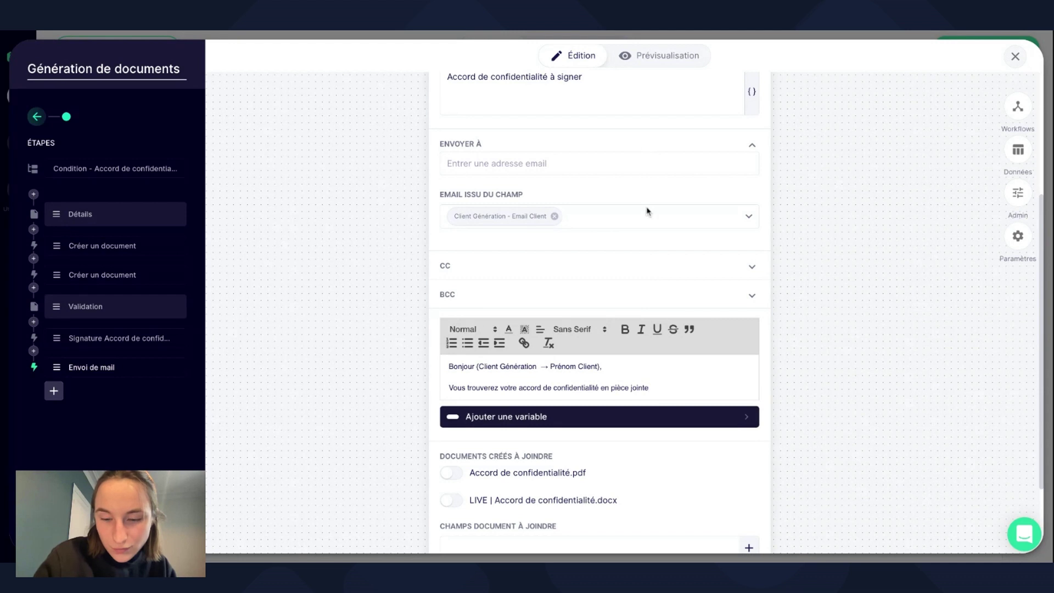
key("BackSpace")
key("BackSpace")
key("BackSpace")
key("BackSpace")
key("BackSpace")
key("BackSpace")
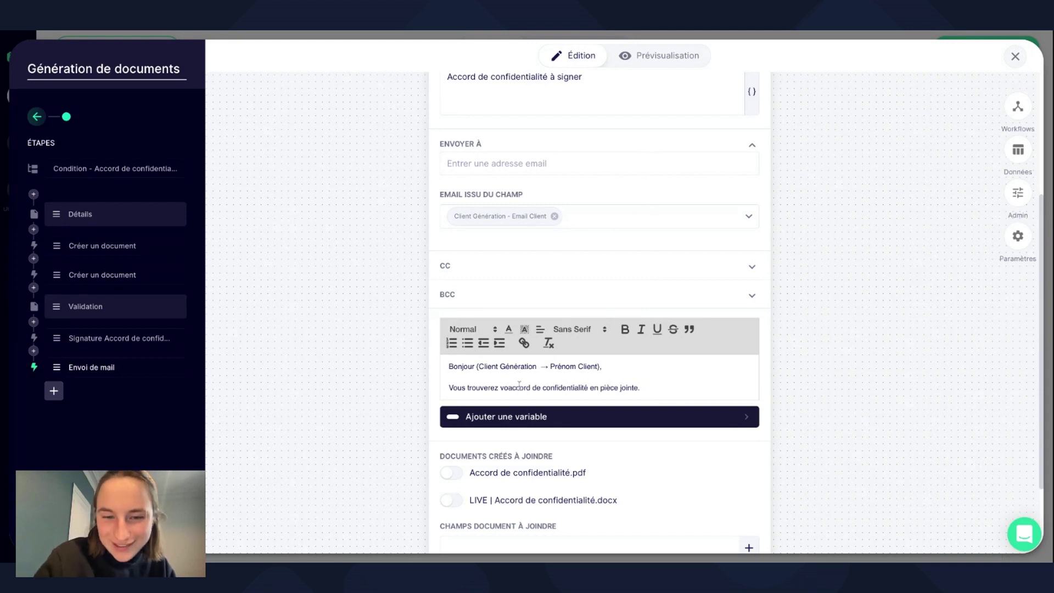
type("l'")
left_click(585, 387)
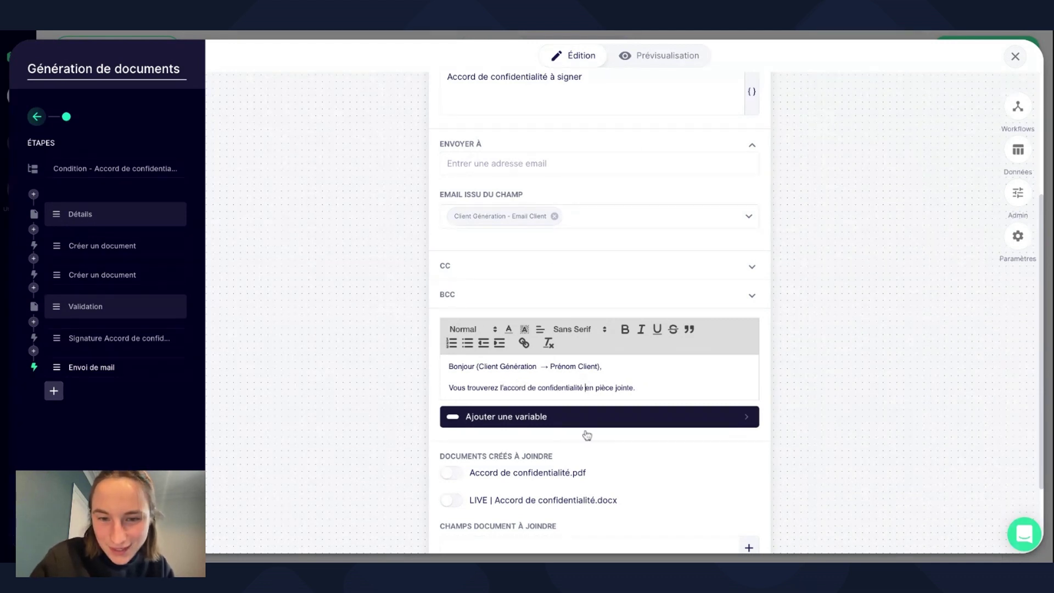
type("à signer")
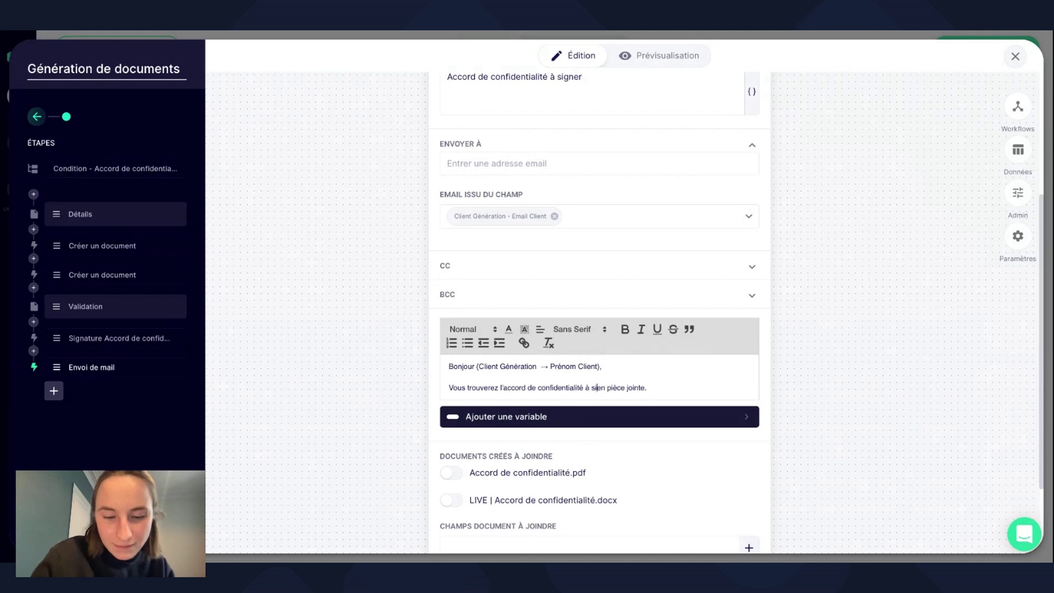
Add the closing 'Bien à vous,' on a new line of the body.
left_click(691, 388)
key("Return")
key("Return")
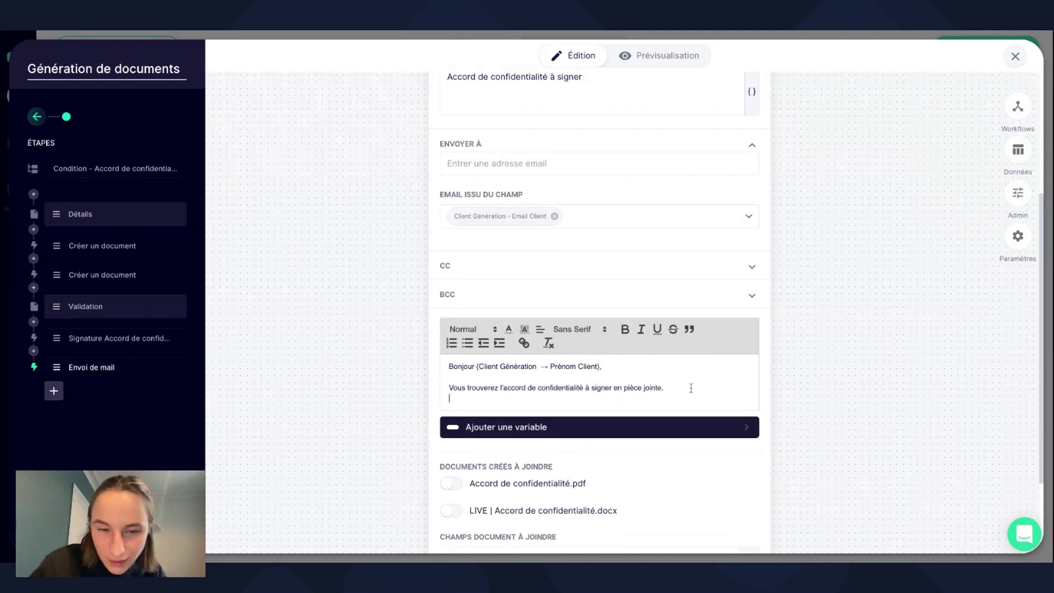
type("Bien à ")
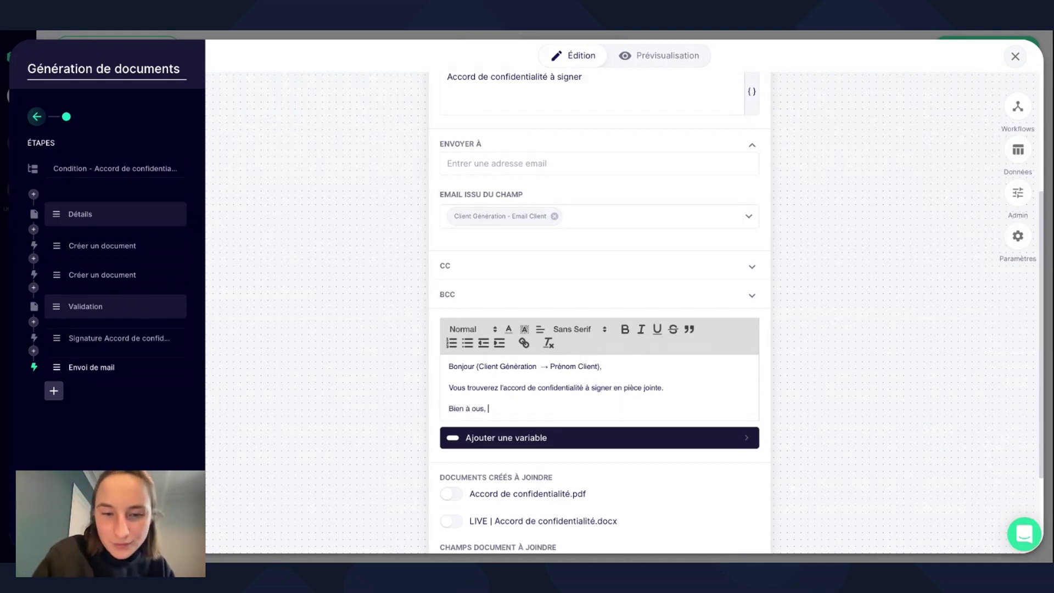
type("vous,")
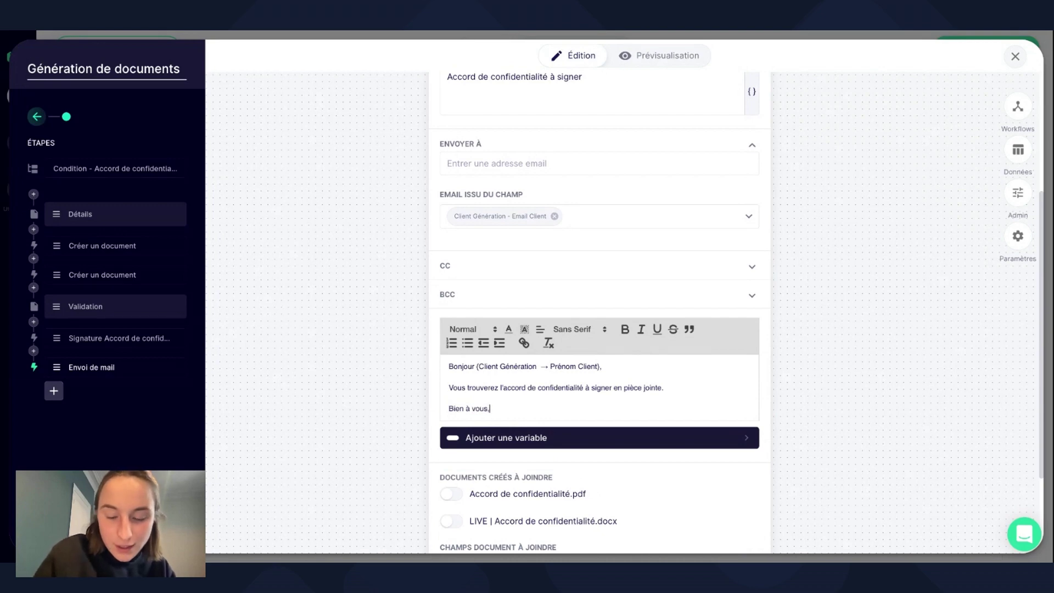
key("Return")
Sign off the email with the user's {Prénom} {Nom} variables.
left_click(659, 457)
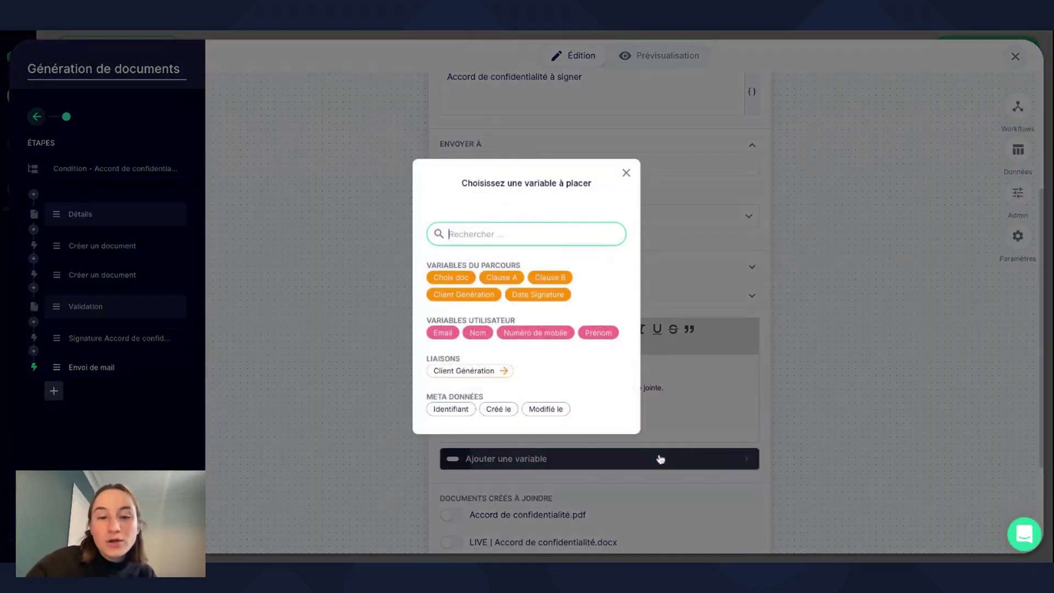
left_click(611, 337)
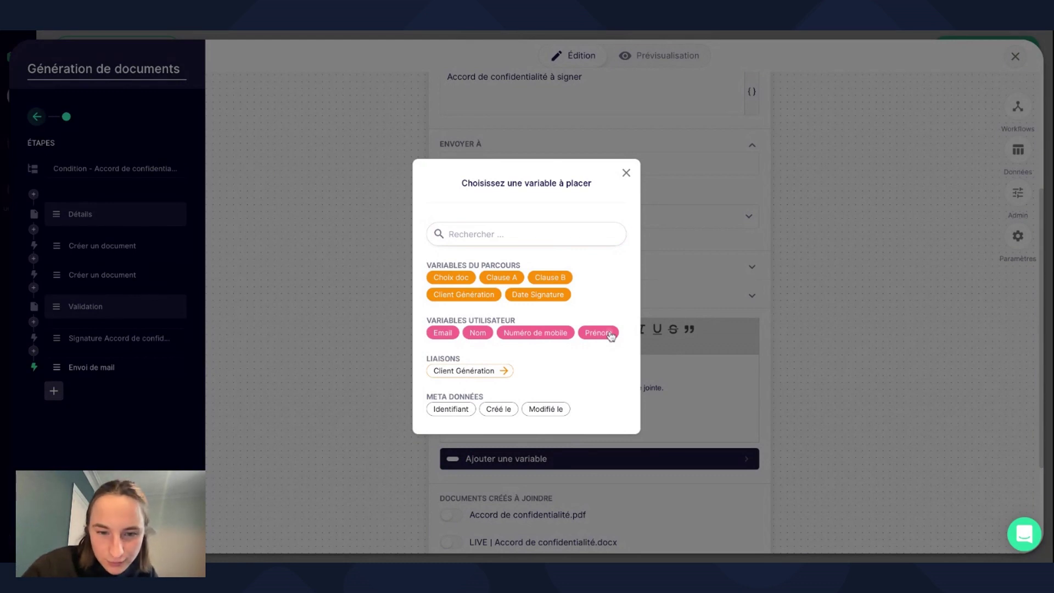
left_click(598, 333)
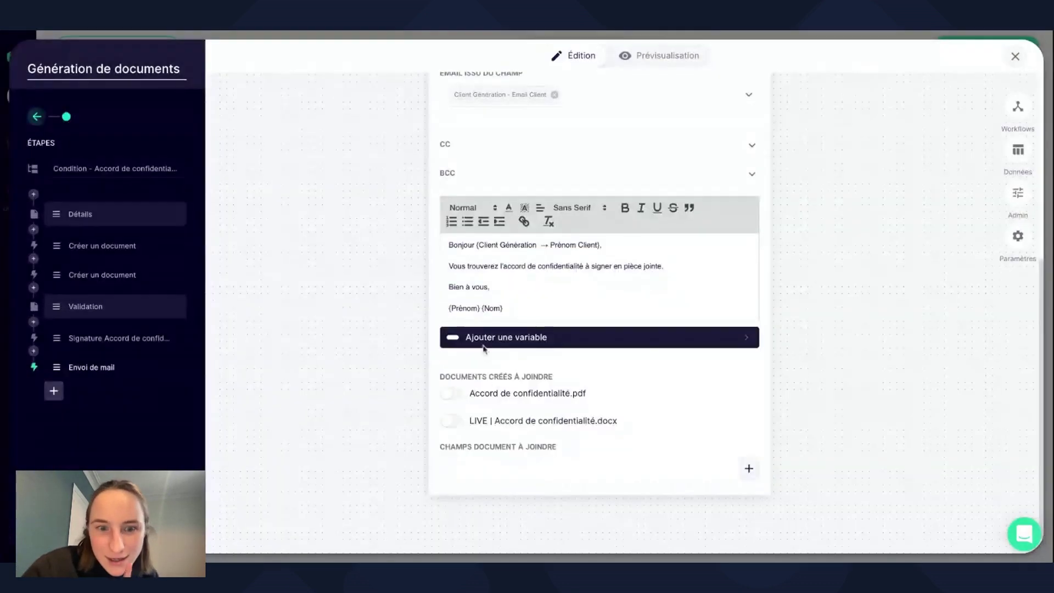
Attach the generated Accord de confidentialité.pdf to the email.
left_click(449, 393)
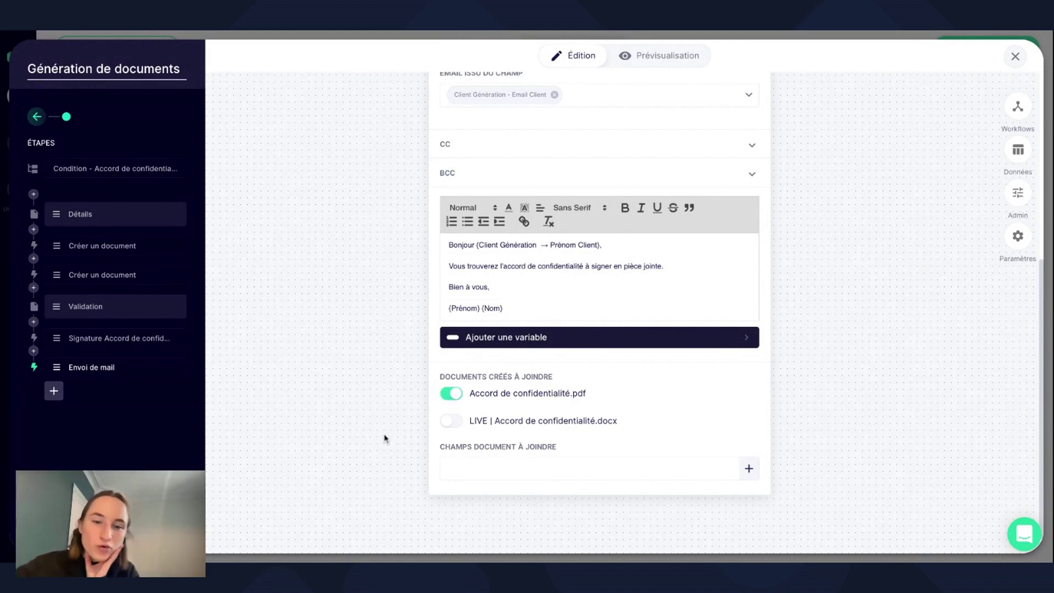
scroll(426, 436, "up", 1)
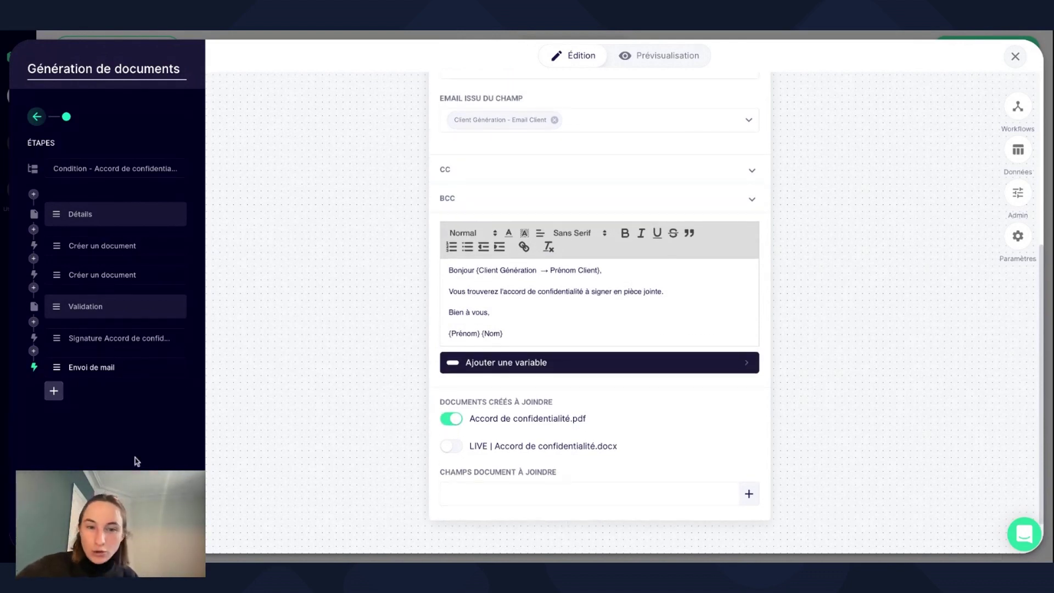
scroll(269, 422, "up", 5)
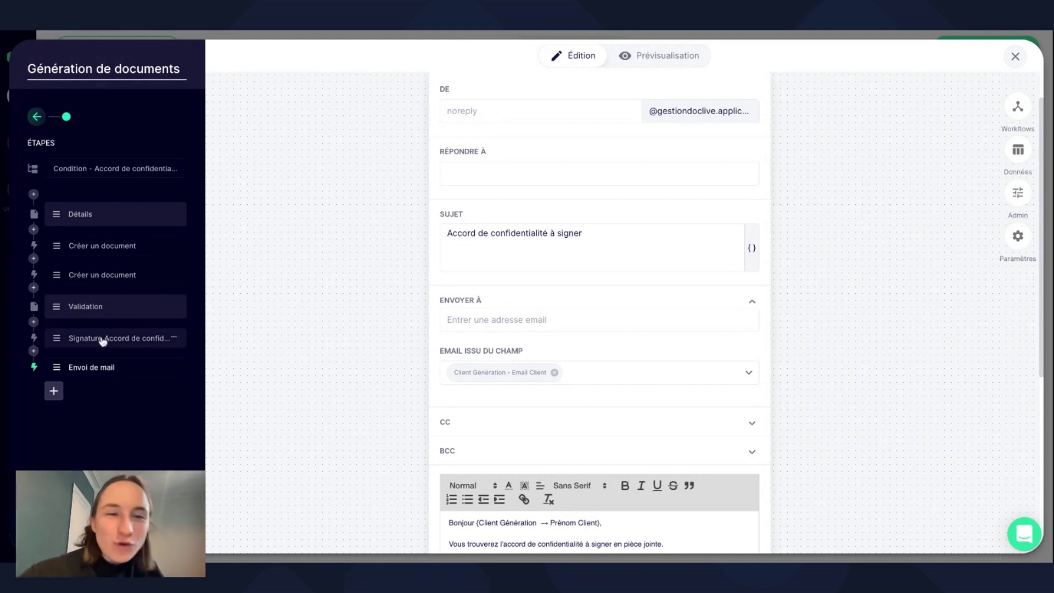
Review the Détails, both Créer un document, and Validation steps in turn.
left_click(112, 227)
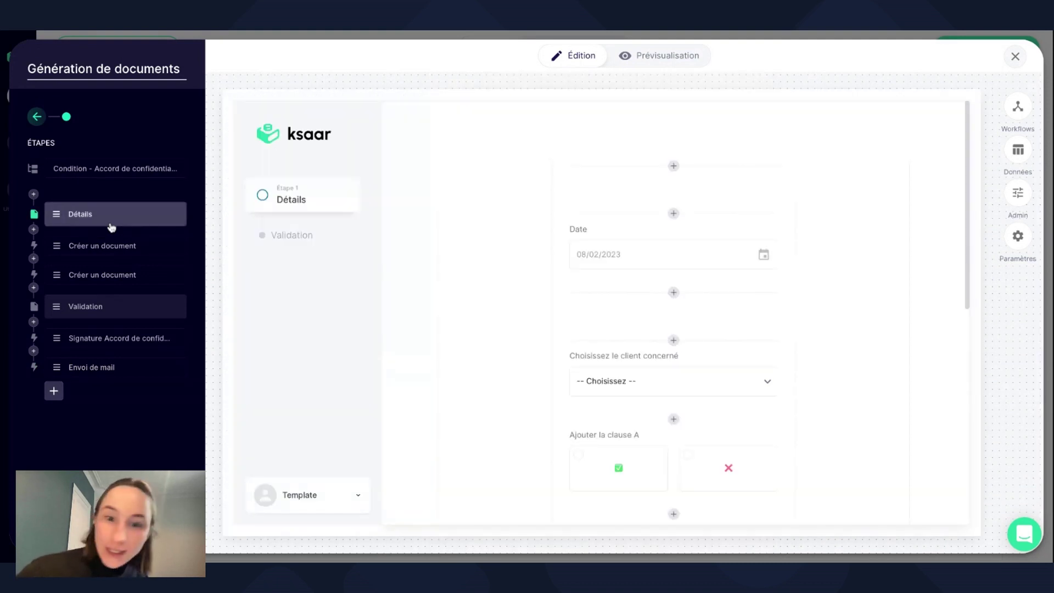
scroll(555, 272, "down", 5)
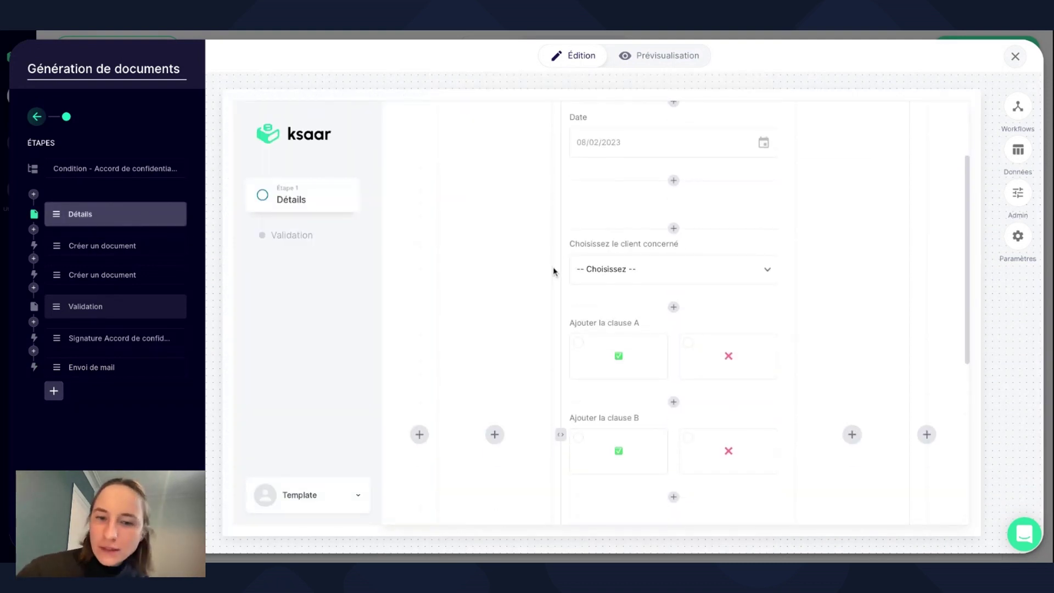
scroll(674, 355, "down", 2)
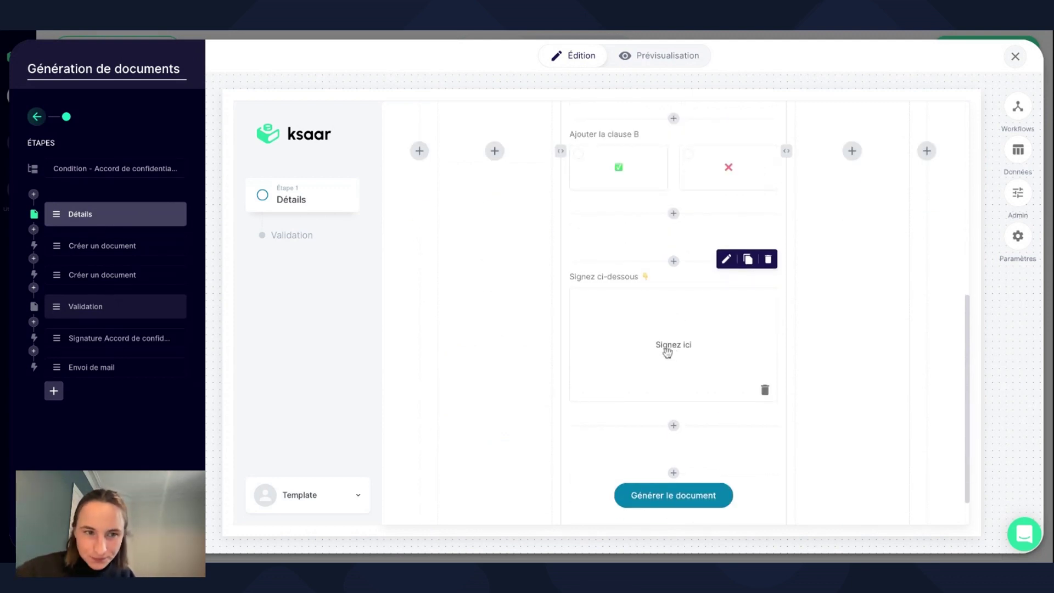
left_click(74, 248)
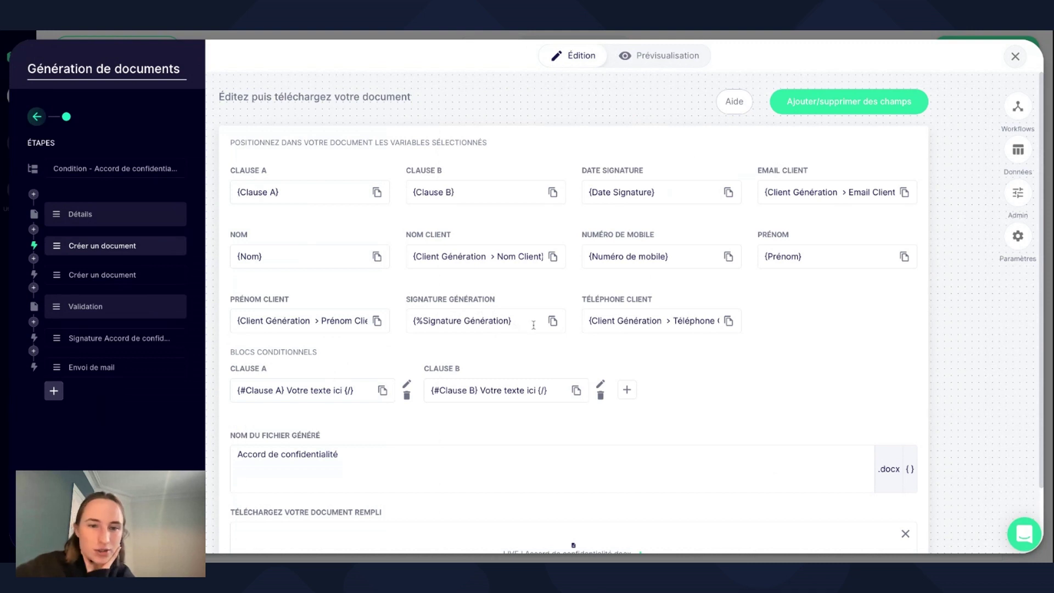
left_click(101, 280)
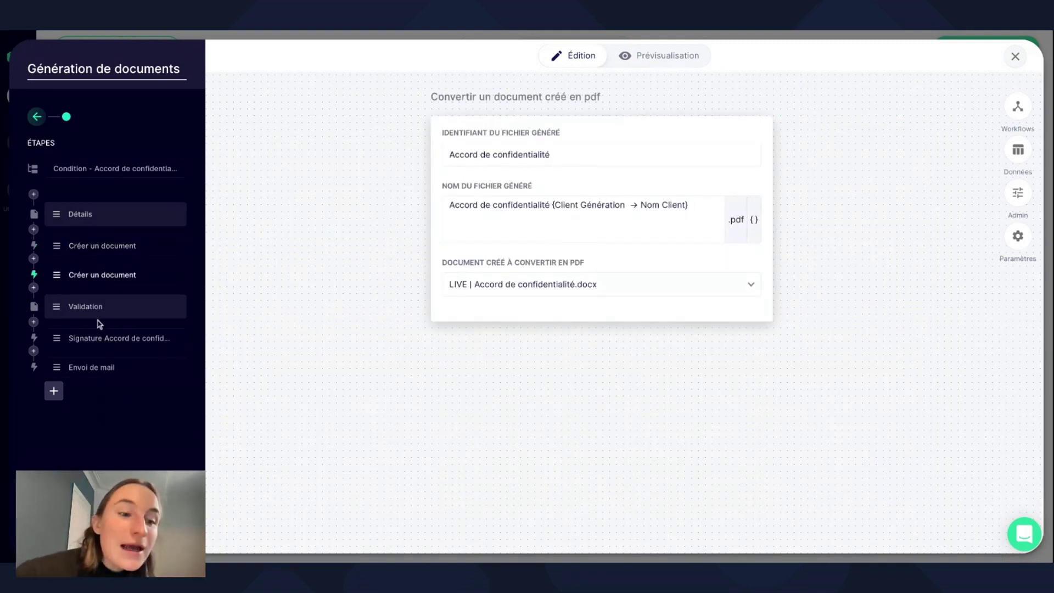
left_click(99, 311)
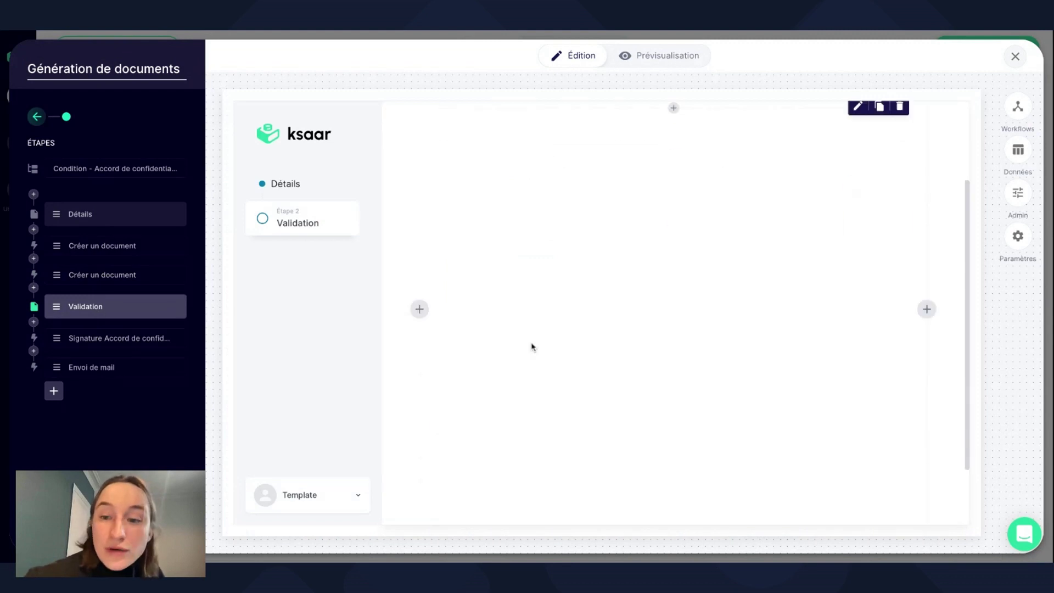
scroll(531, 347, "down", 2)
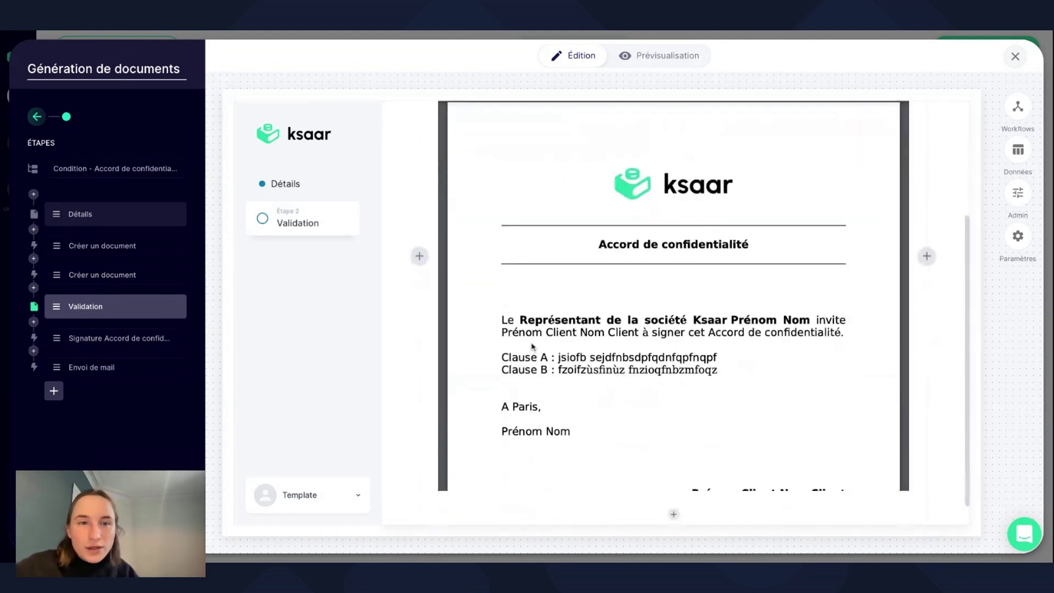
Check the Envoi de mail step, then return to the Signature step's signatory settings.
left_click(137, 372)
scroll(399, 472, "down", 4)
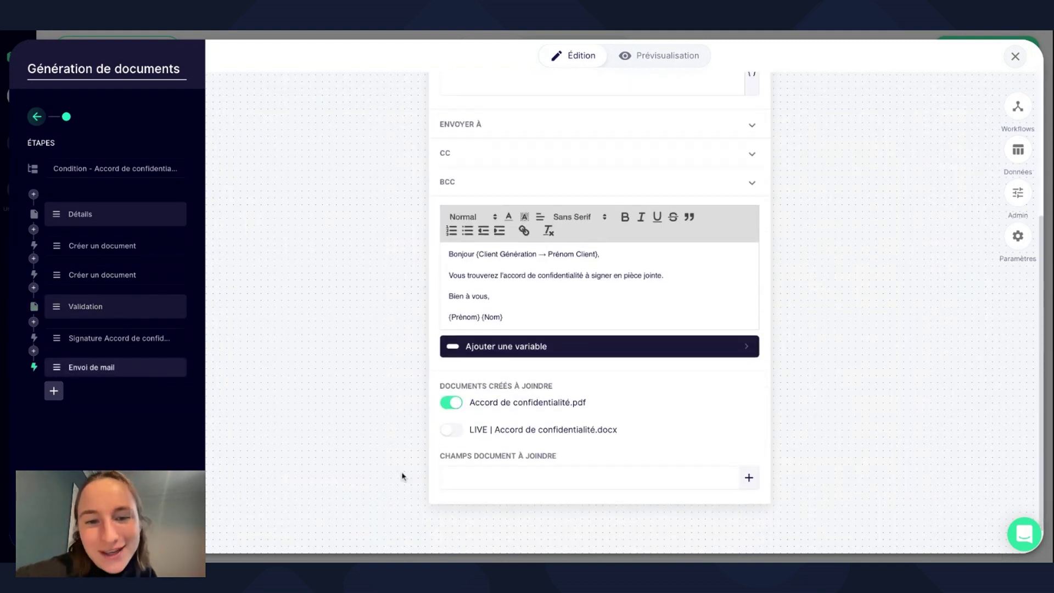
scroll(486, 328, "up", 3)
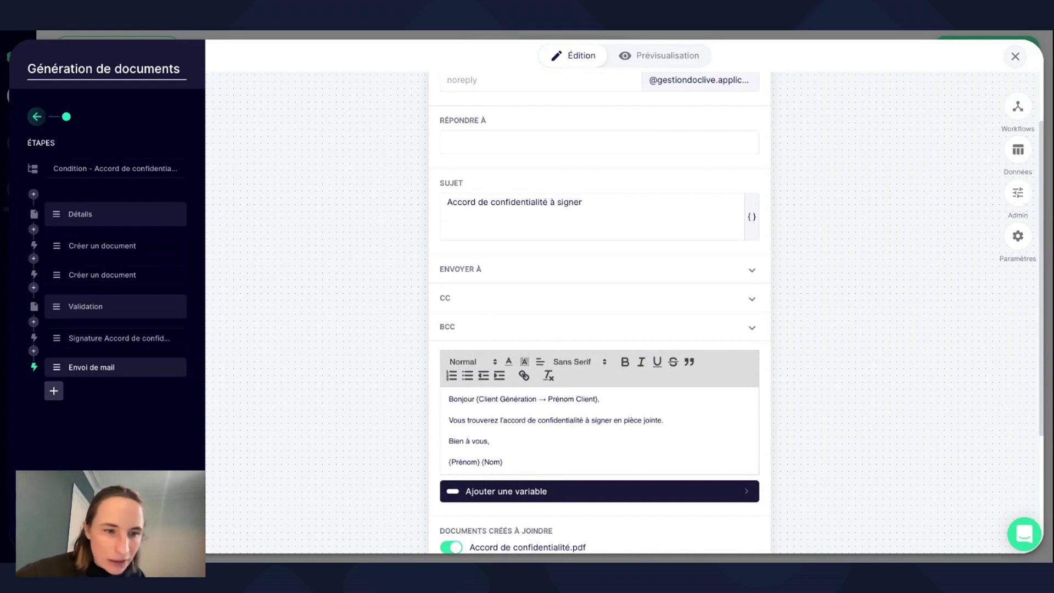
left_click(136, 340)
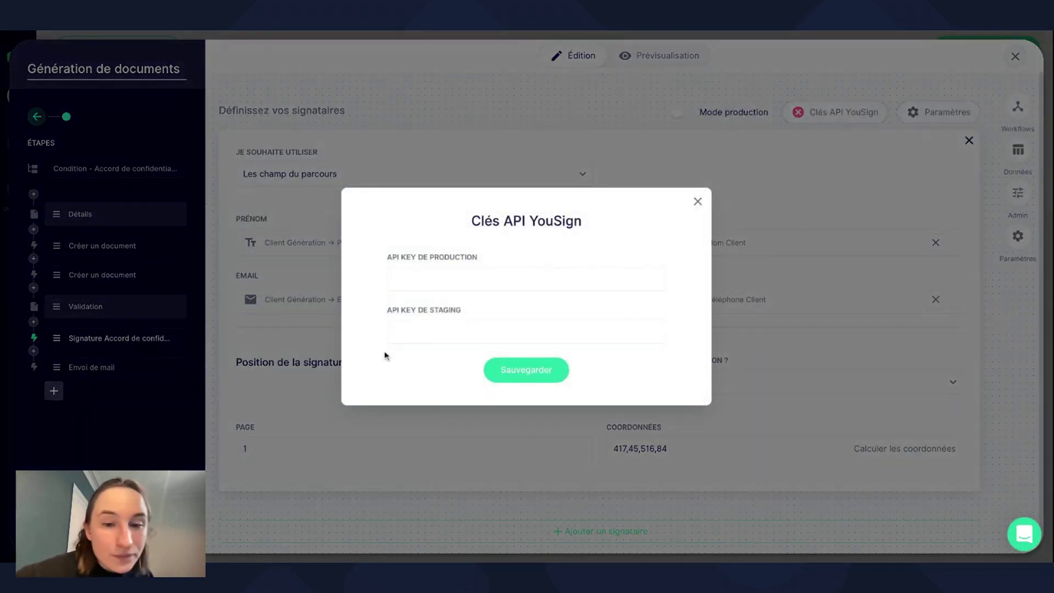
left_click(697, 201)
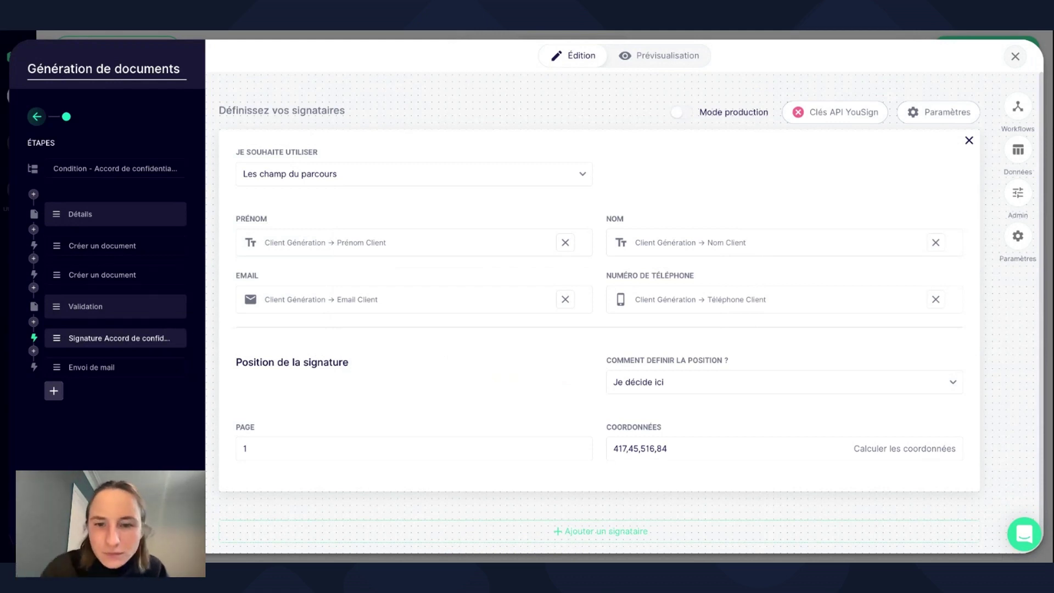
scroll(696, 167, "down", 1)
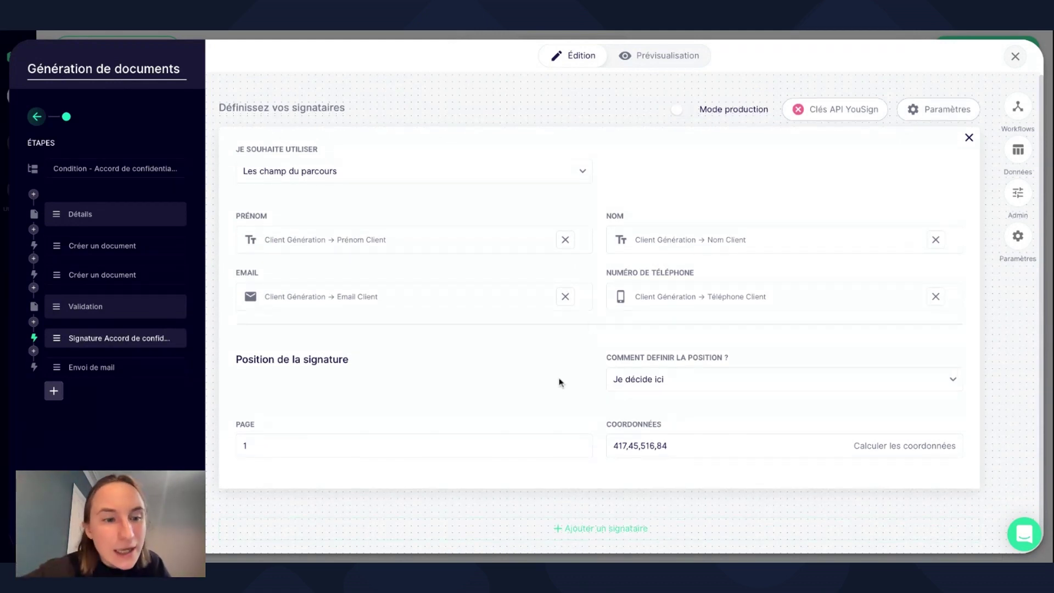